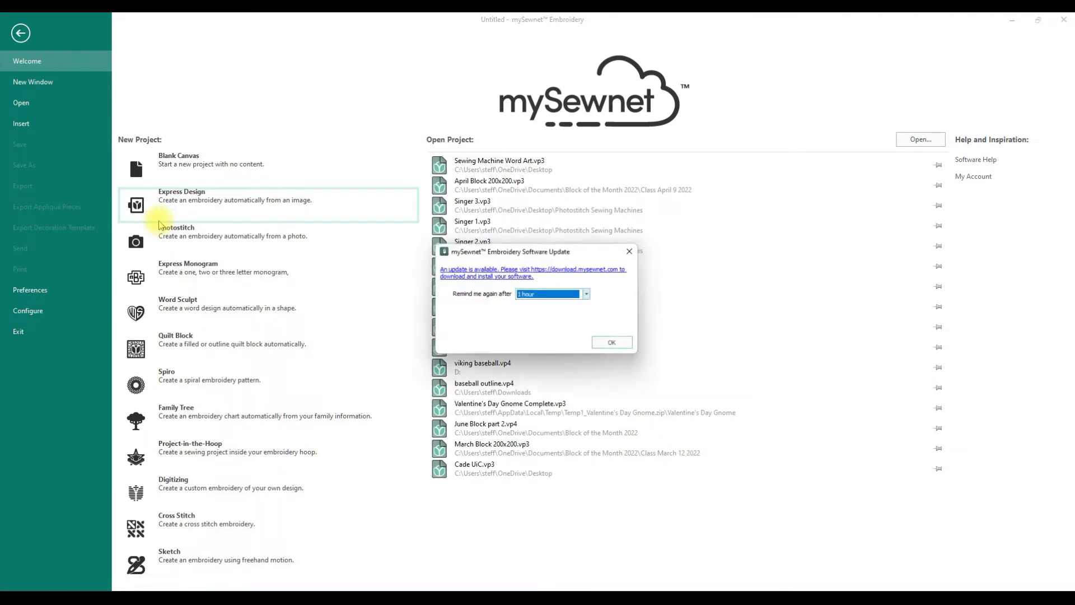
# - Dismiss the software update reminder and start a new Word Sculpt project
pyautogui.click(633, 250)
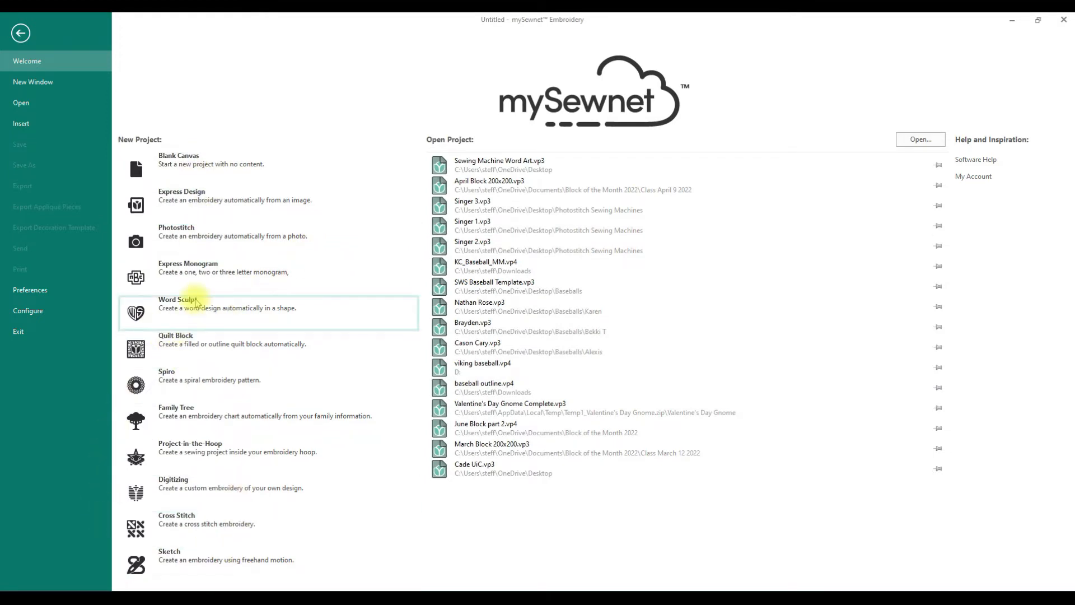
pyautogui.click(196, 303)
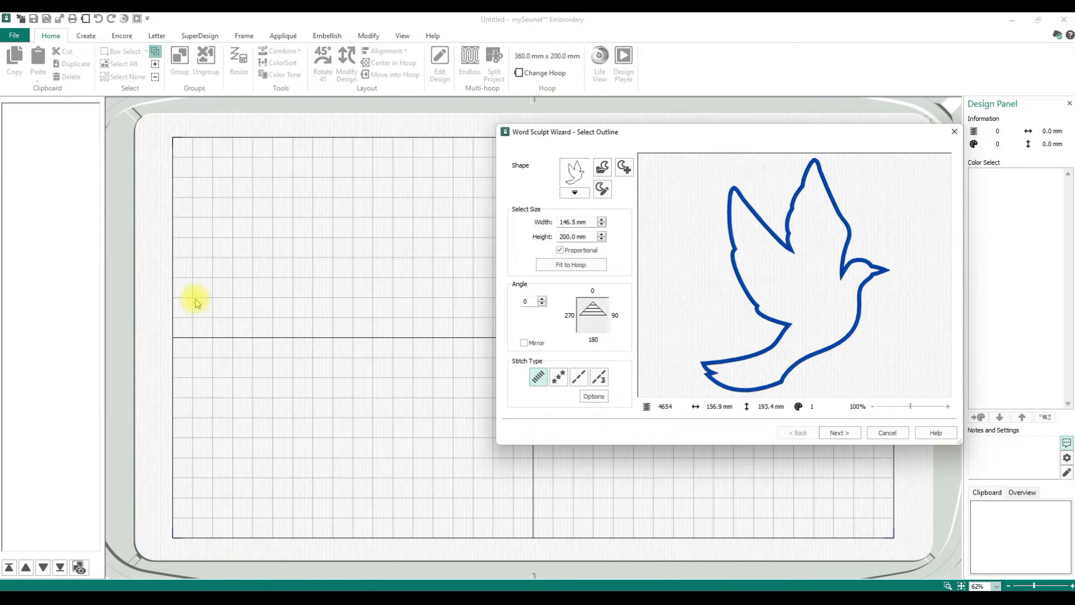
# - Browse the wizard's built-in outline shapes from the birds through to the geometric shapes, then close the collection
pyautogui.click(575, 194)
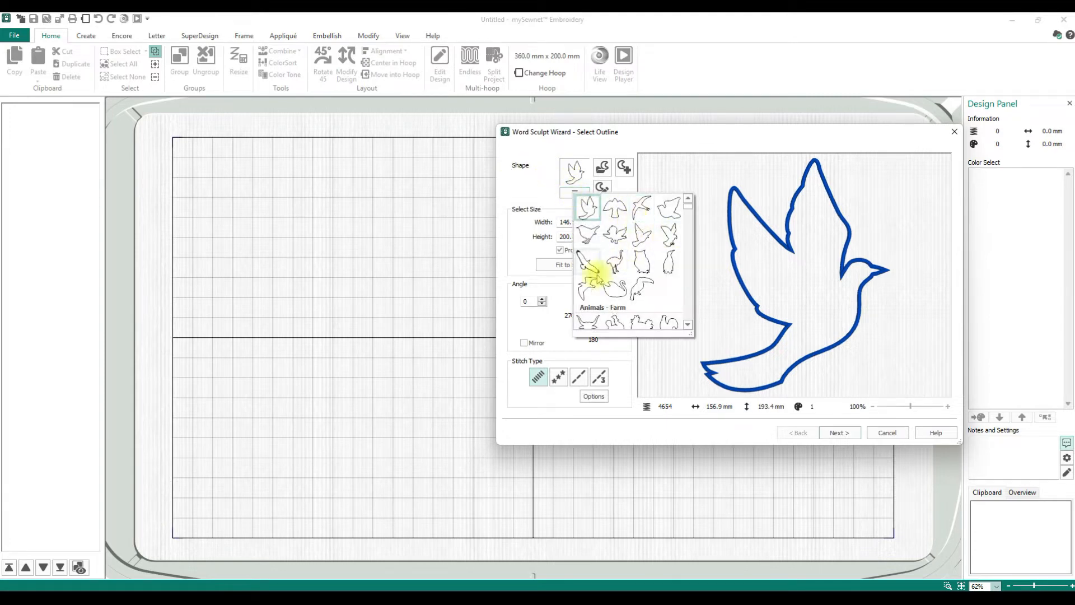
pyautogui.scroll(-3, 643, 243)
pyautogui.scroll(-4, 644, 255)
pyautogui.scroll(-10, 642, 250)
pyautogui.scroll(-8, 636, 252)
pyautogui.scroll(-8, 635, 252)
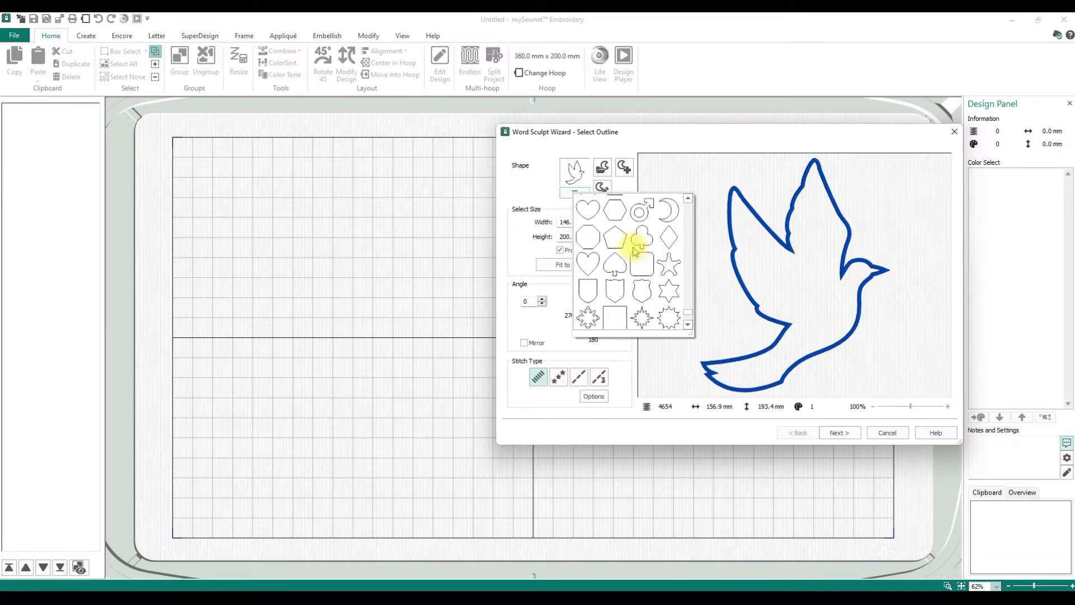
pyautogui.click(655, 180)
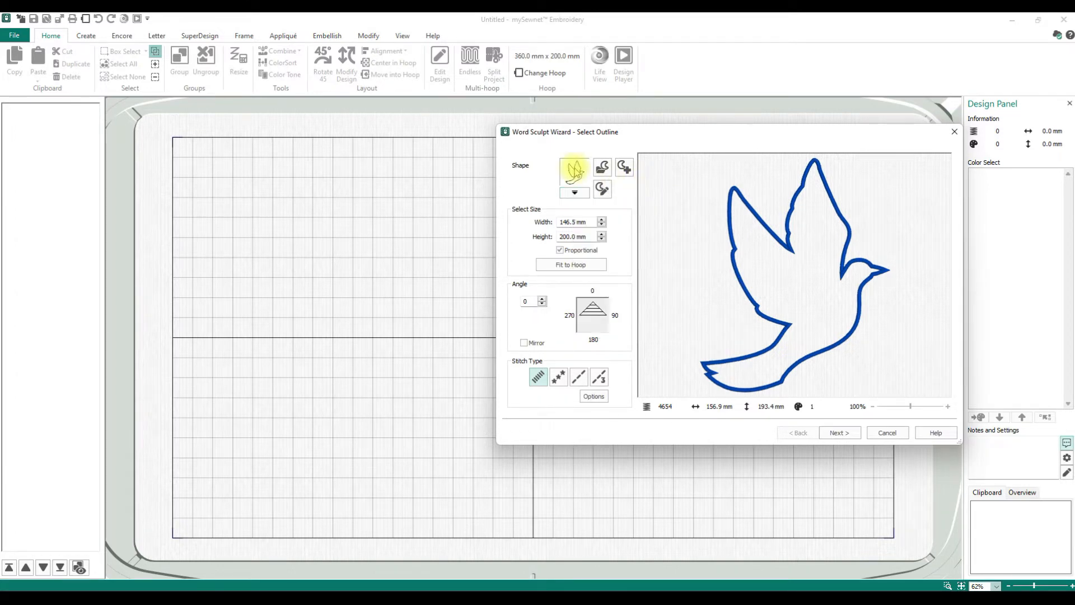
# - Try to create a custom Word Sculpt outline by drawing a heart freehand as two separate halves meeting on the vertical centre line
pyautogui.click(624, 171)
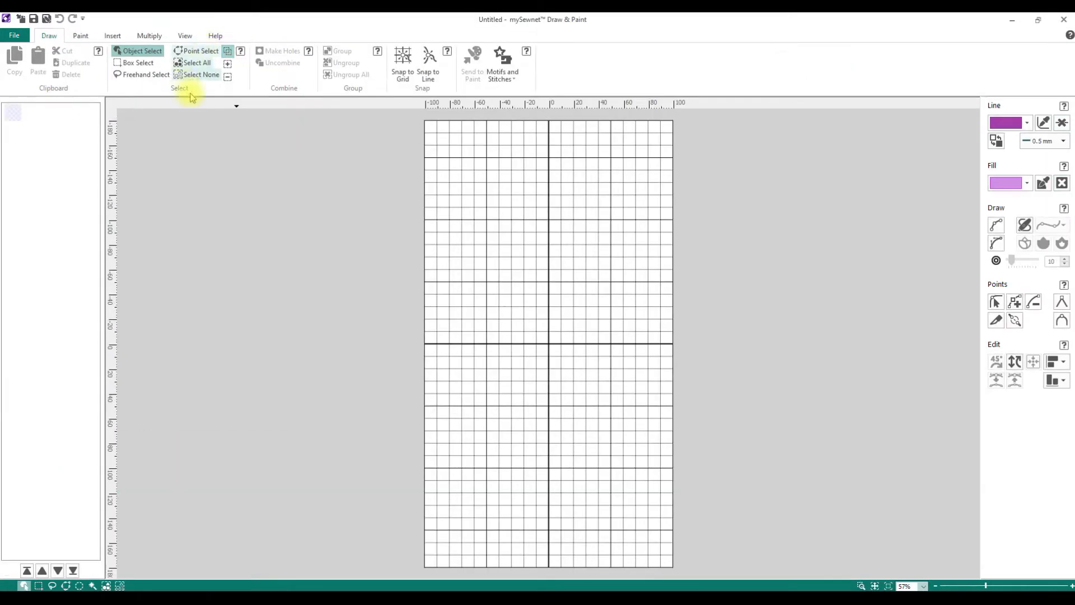
pyautogui.click(84, 37)
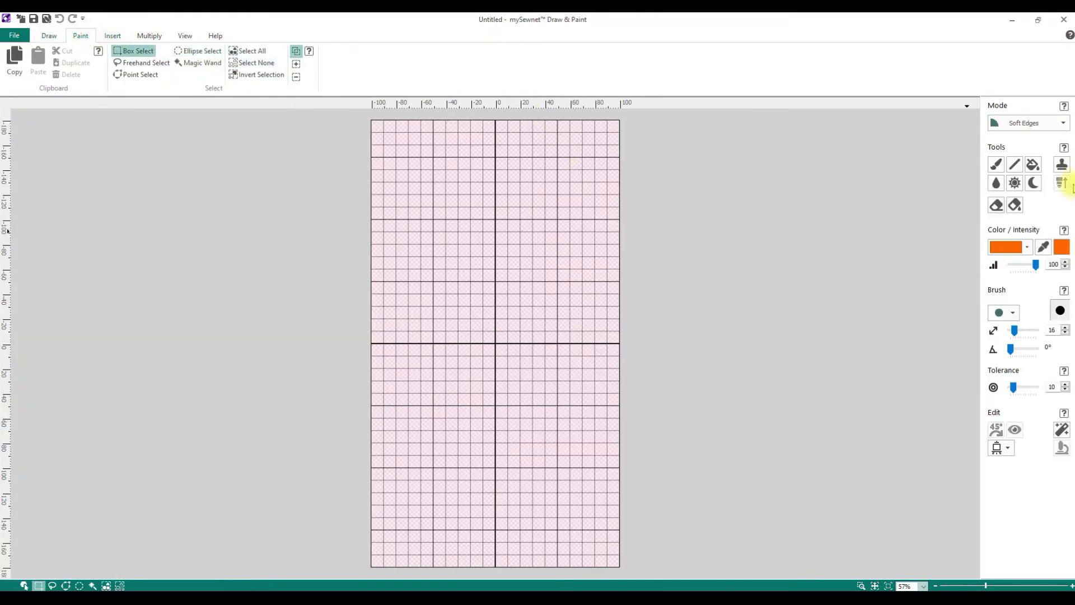
pyautogui.click(48, 35)
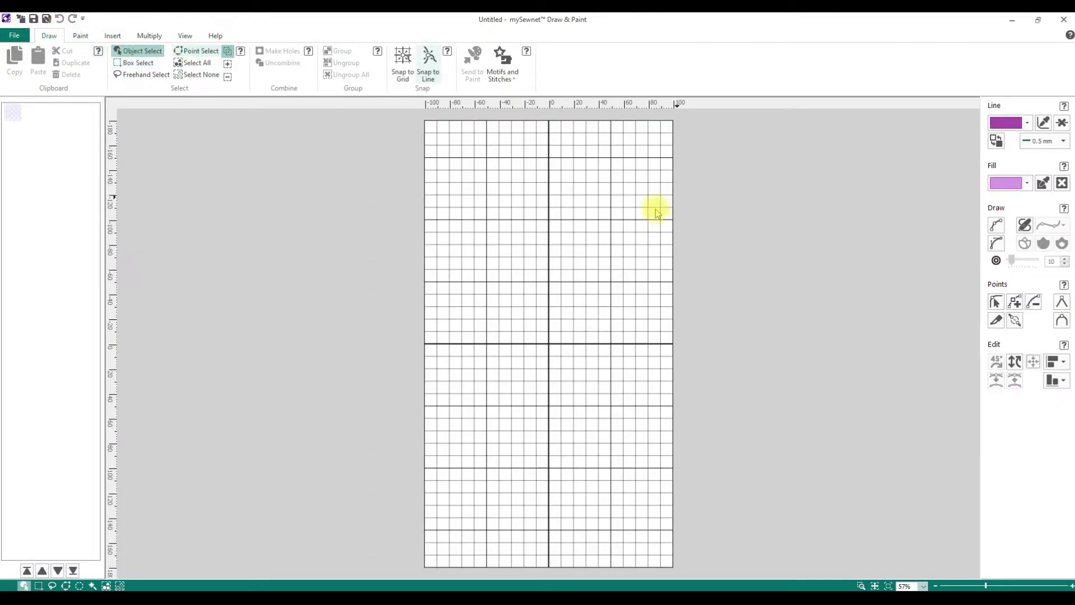
pyautogui.click(997, 226)
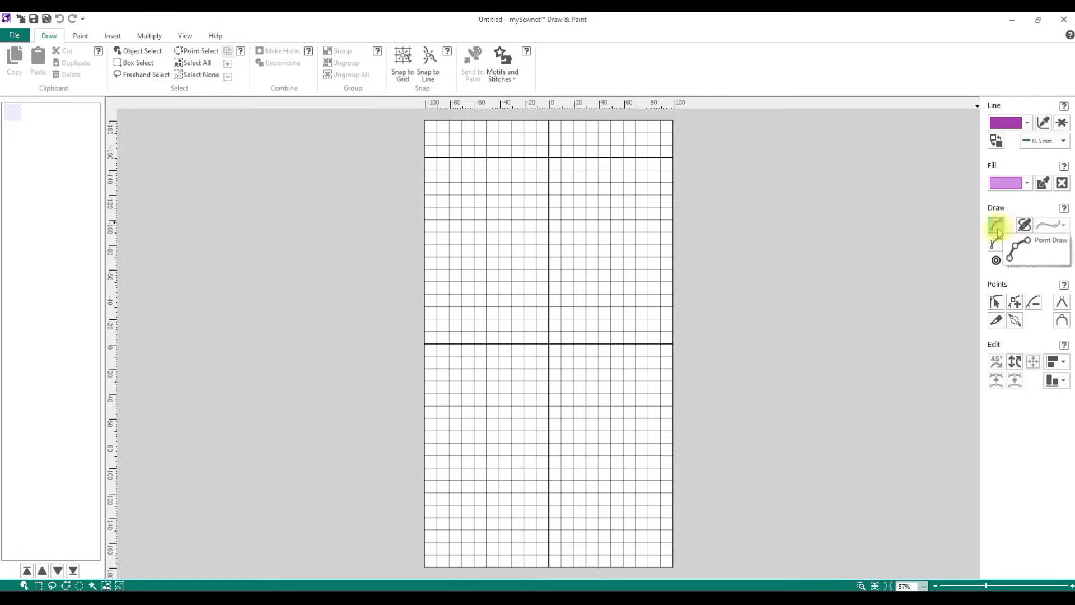
pyautogui.click(1025, 225)
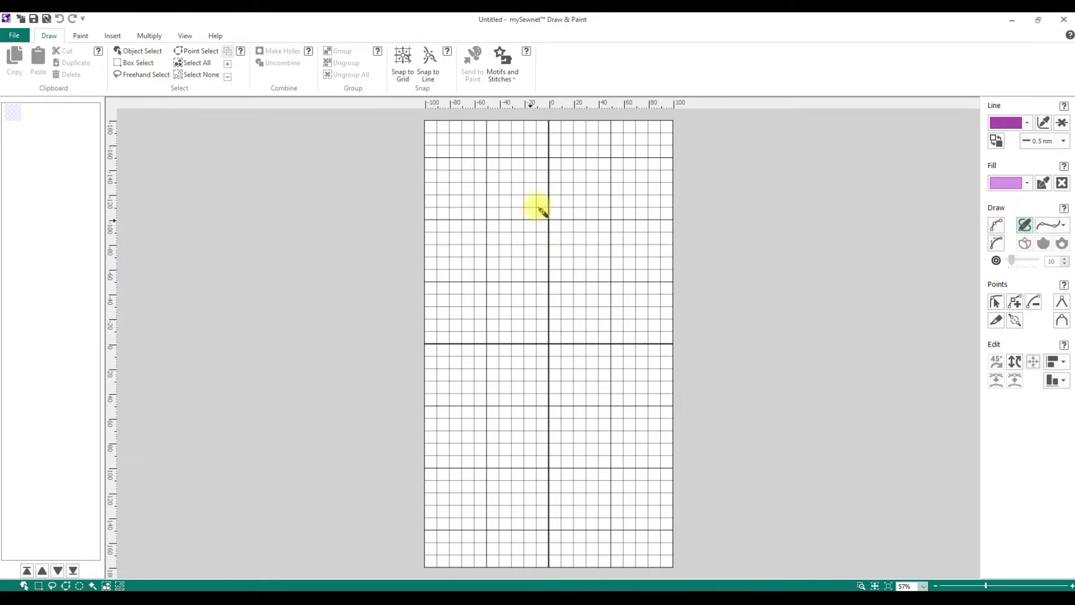
pyautogui.moveTo(549, 237)
pyautogui.mouseDown()
pyautogui.moveTo(529, 214)
pyautogui.moveTo(481, 211)
pyautogui.moveTo(461, 227)
pyautogui.moveTo(442, 291)
pyautogui.moveTo(479, 380)
pyautogui.moveTo(549, 442)
pyautogui.mouseUp()
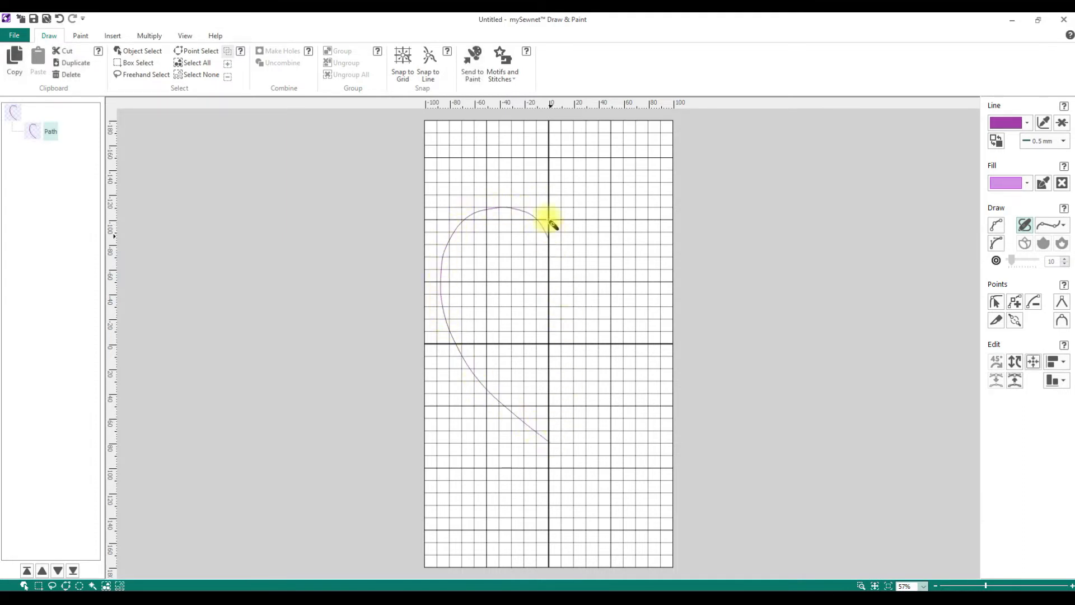
pyautogui.moveTo(549, 238)
pyautogui.mouseDown()
pyautogui.moveTo(575, 211)
pyautogui.moveTo(594, 213)
pyautogui.moveTo(622, 227)
pyautogui.moveTo(633, 257)
pyautogui.moveTo(620, 349)
pyautogui.moveTo(597, 405)
pyautogui.moveTo(553, 443)
pyautogui.mouseUp()
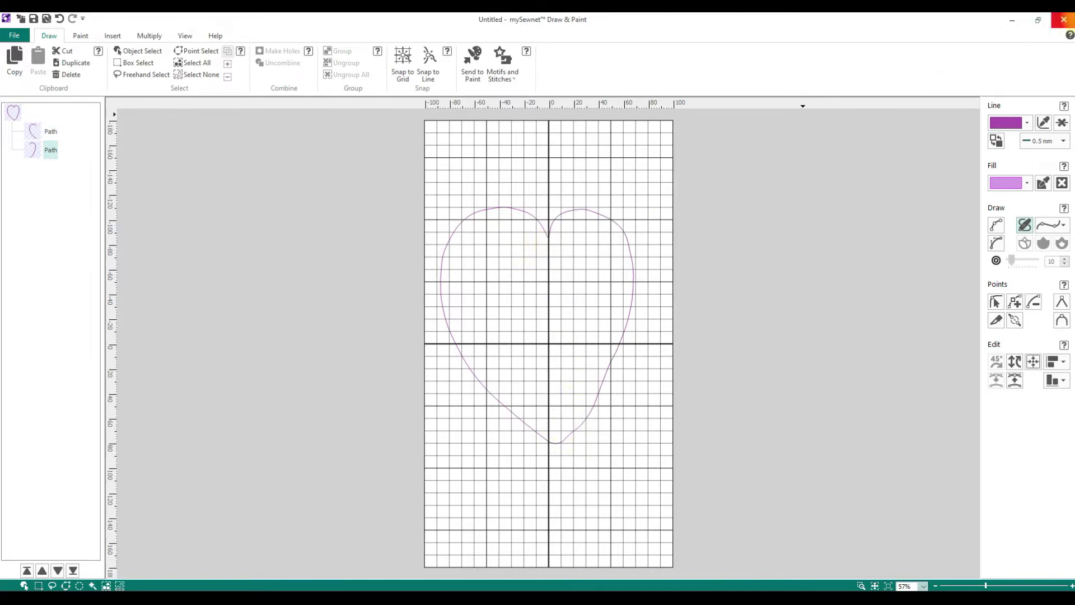
pyautogui.click(1066, 23)
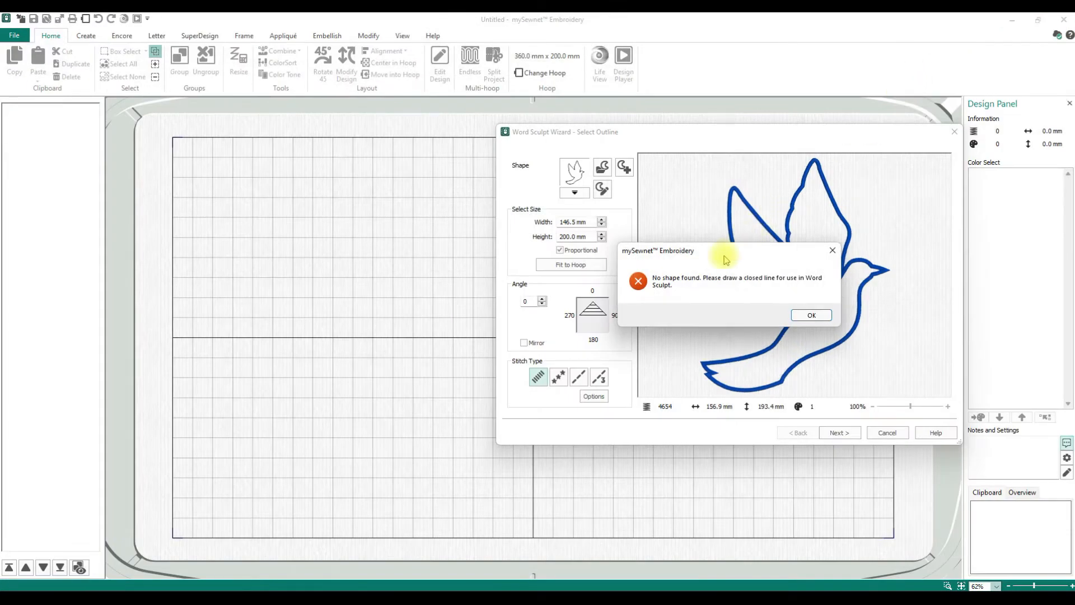
# - Dismiss the error, draw a new heart freehand as one closed line, and return it to the wizard as the outline shape
pyautogui.click(812, 315)
pyautogui.click(623, 168)
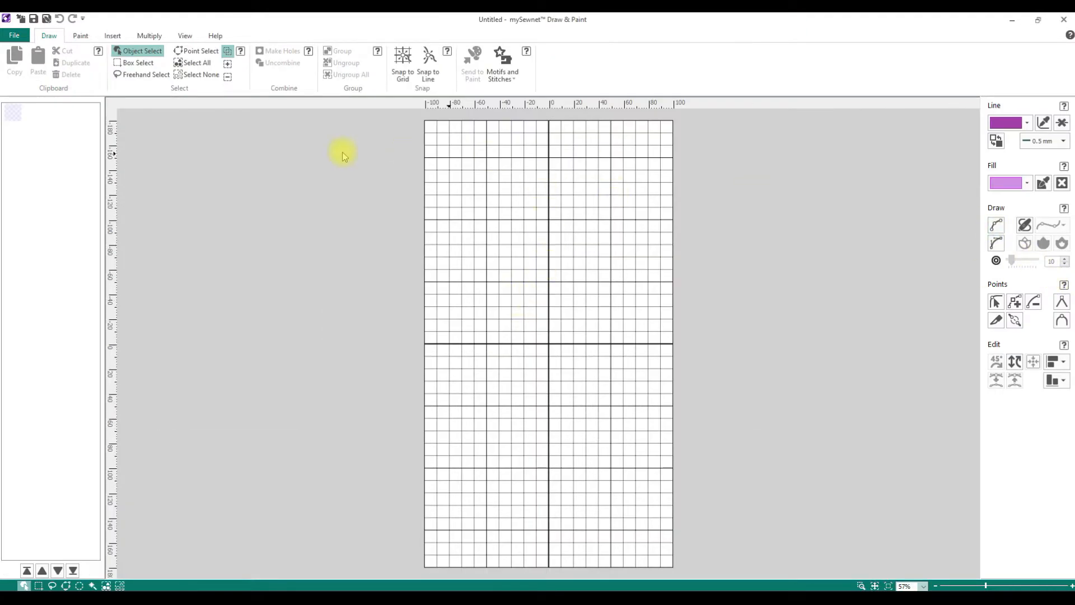
pyautogui.click(1025, 224)
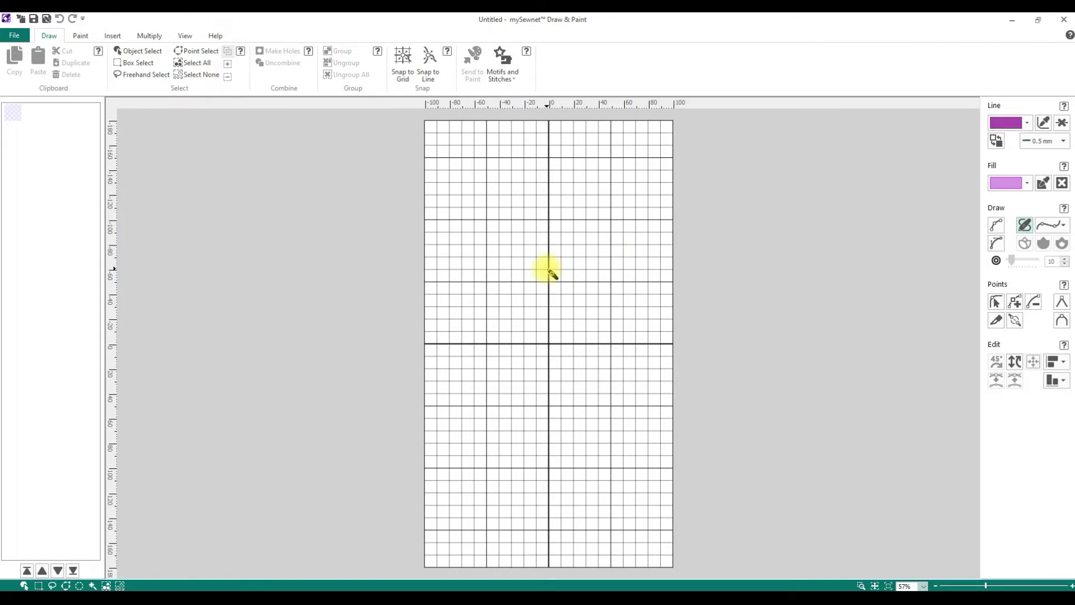
pyautogui.moveTo(549, 268)
pyautogui.mouseDown()
pyautogui.moveTo(494, 241)
pyautogui.moveTo(458, 285)
pyautogui.moveTo(462, 322)
pyautogui.moveTo(549, 424)
pyautogui.moveTo(584, 402)
pyautogui.moveTo(629, 335)
pyautogui.moveTo(636, 296)
pyautogui.moveTo(616, 255)
pyautogui.moveTo(550, 265)
pyautogui.mouseUp()
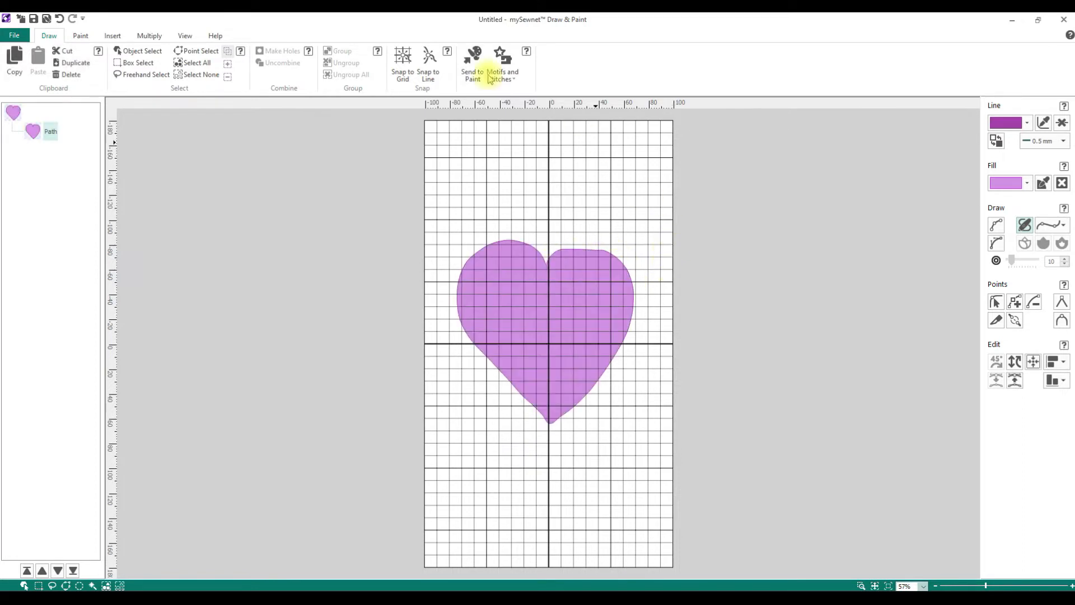
pyautogui.click(1067, 20)
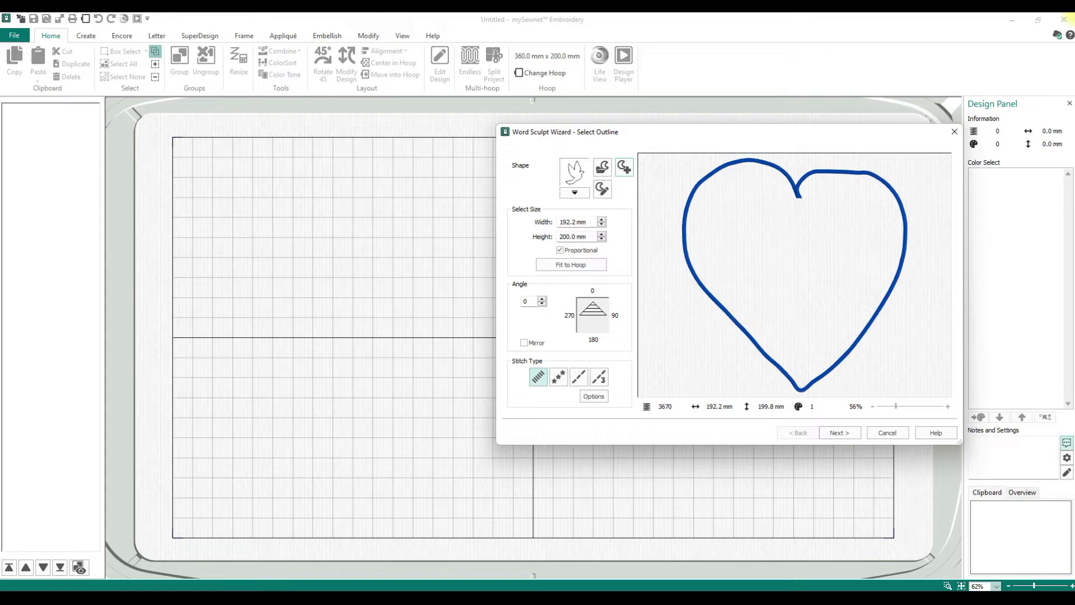
# - Choose the built-in Ice Cream 2 shape as the Word Sculpt outline
pyautogui.click(586, 195)
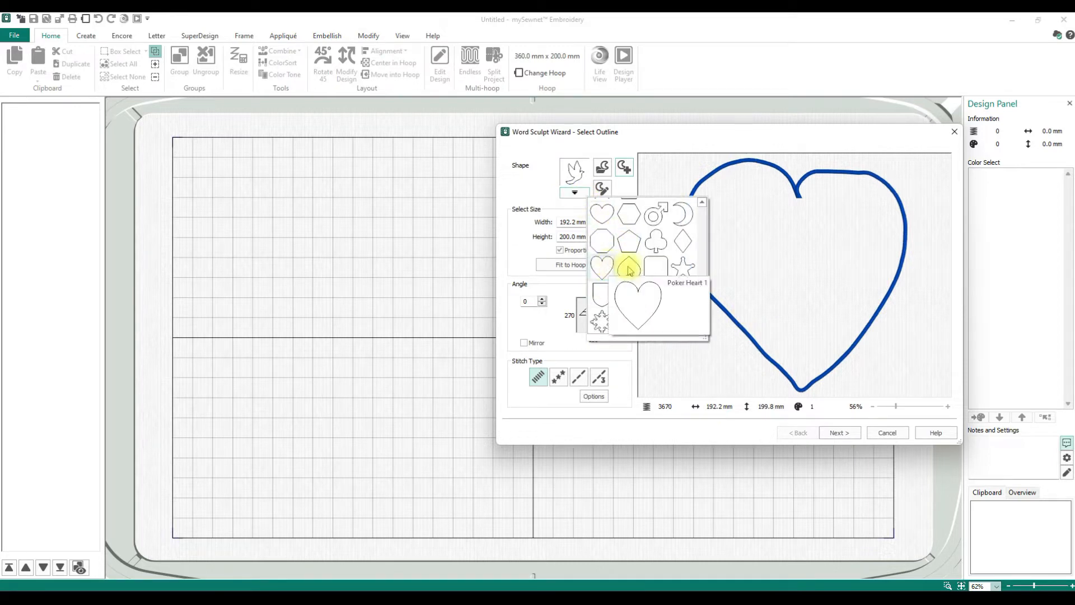
pyautogui.scroll(-3, 629, 271)
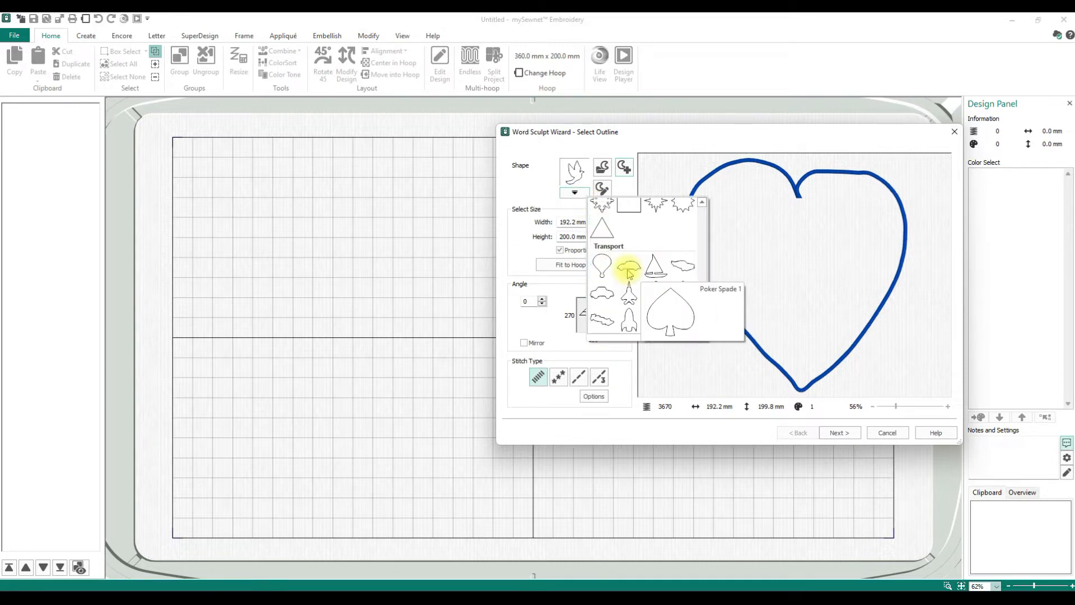
pyautogui.scroll(6, 629, 272)
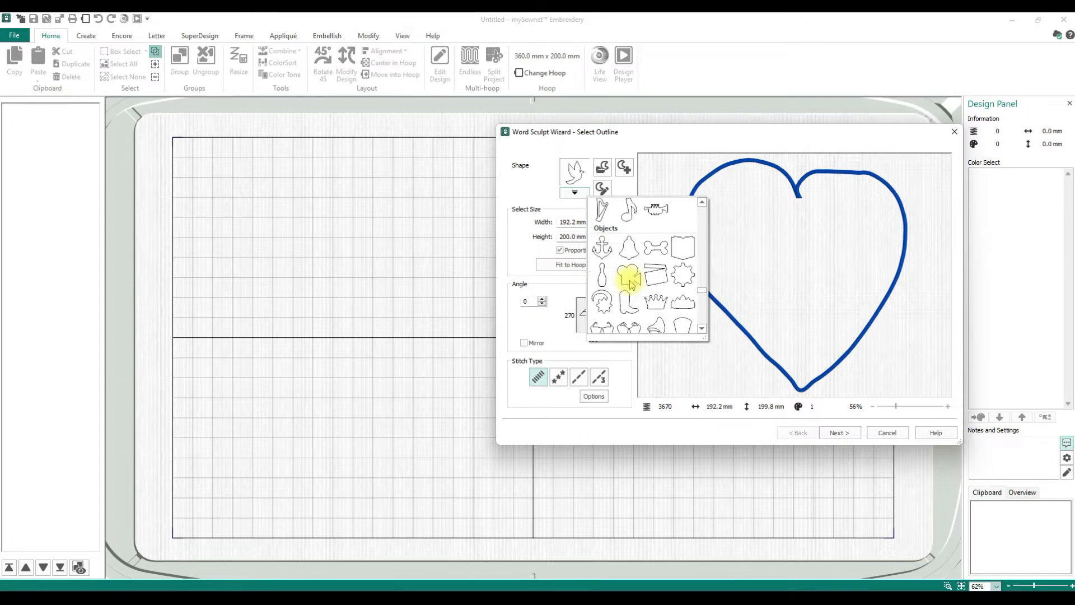
pyautogui.scroll(10, 630, 280)
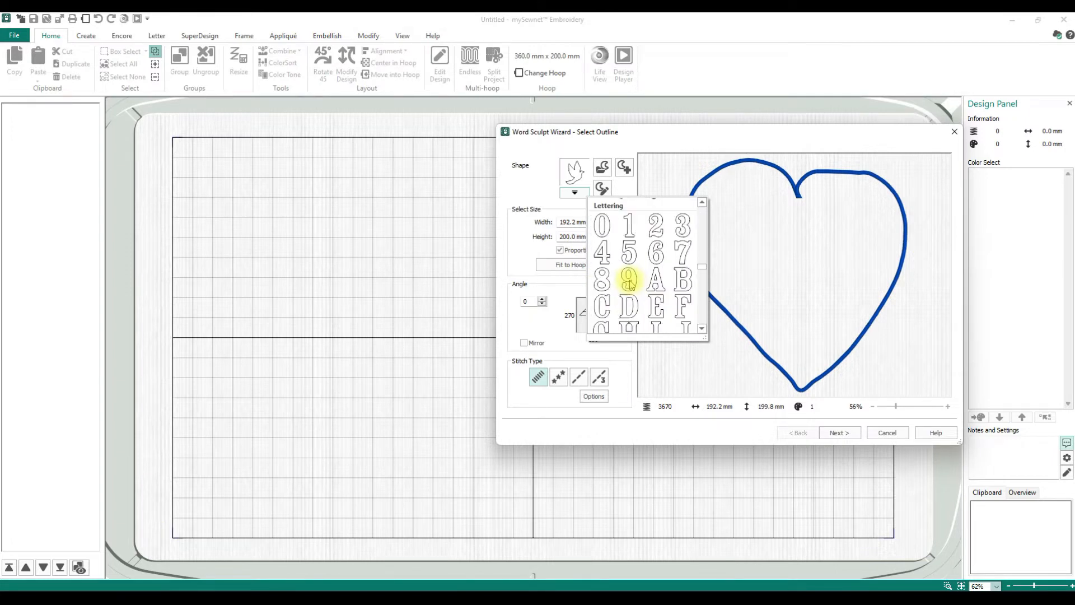
pyautogui.scroll(2, 630, 283)
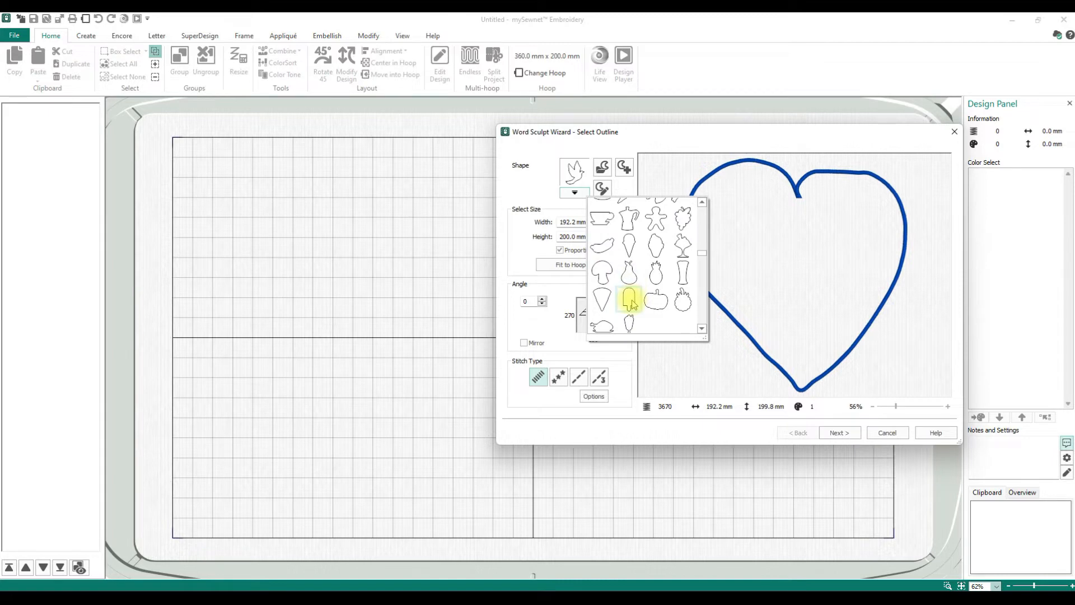
pyautogui.moveTo(656, 253)
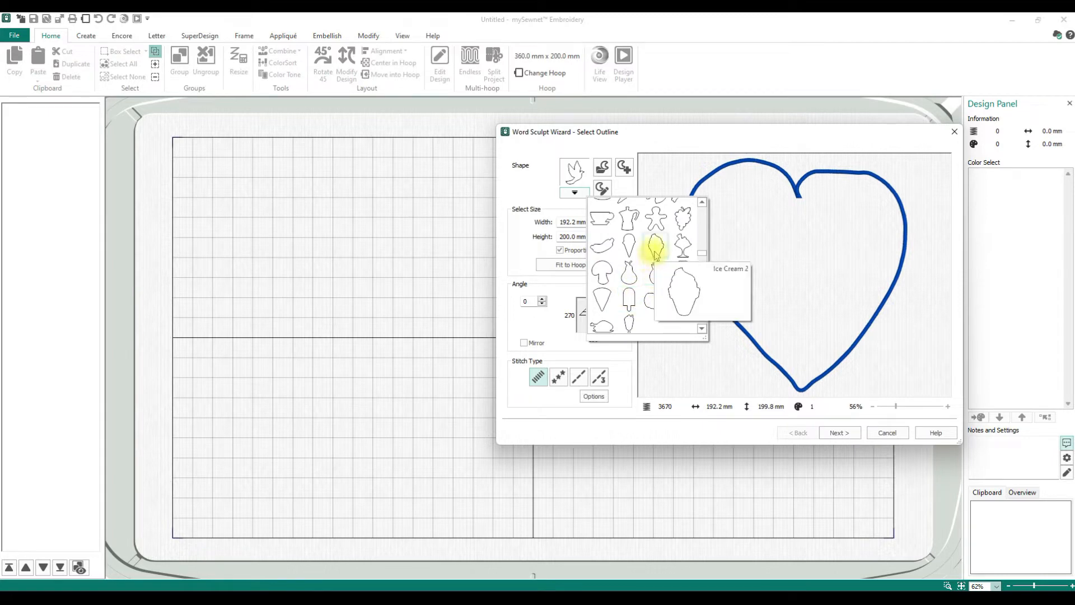
pyautogui.click(655, 253)
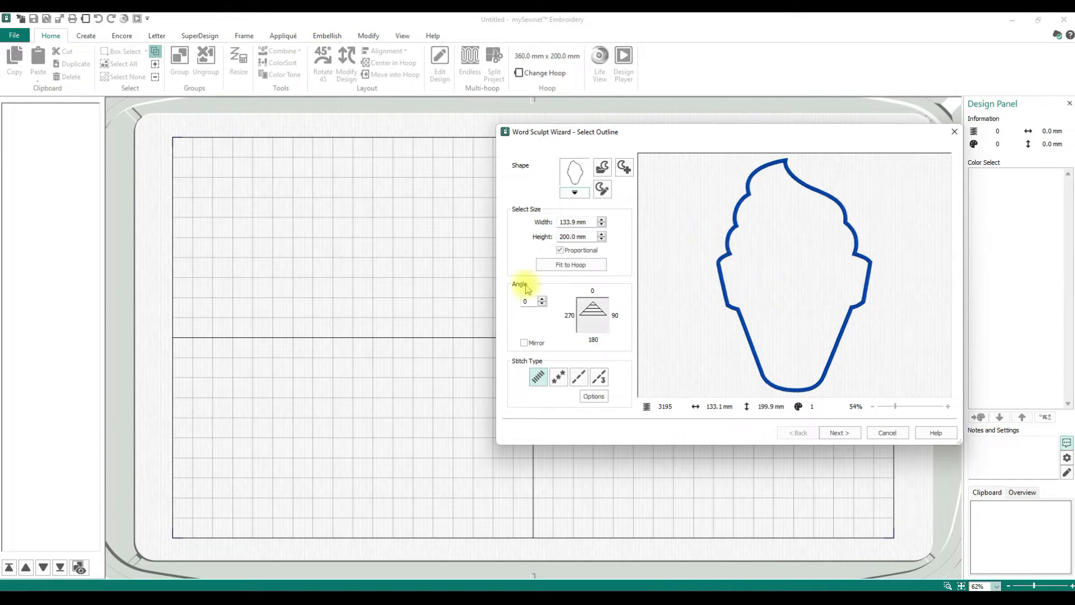
# - Fit the ice cream outline to the 200mm x 200mm Quilter's Hoop in Natural orientation
pyautogui.click(583, 275)
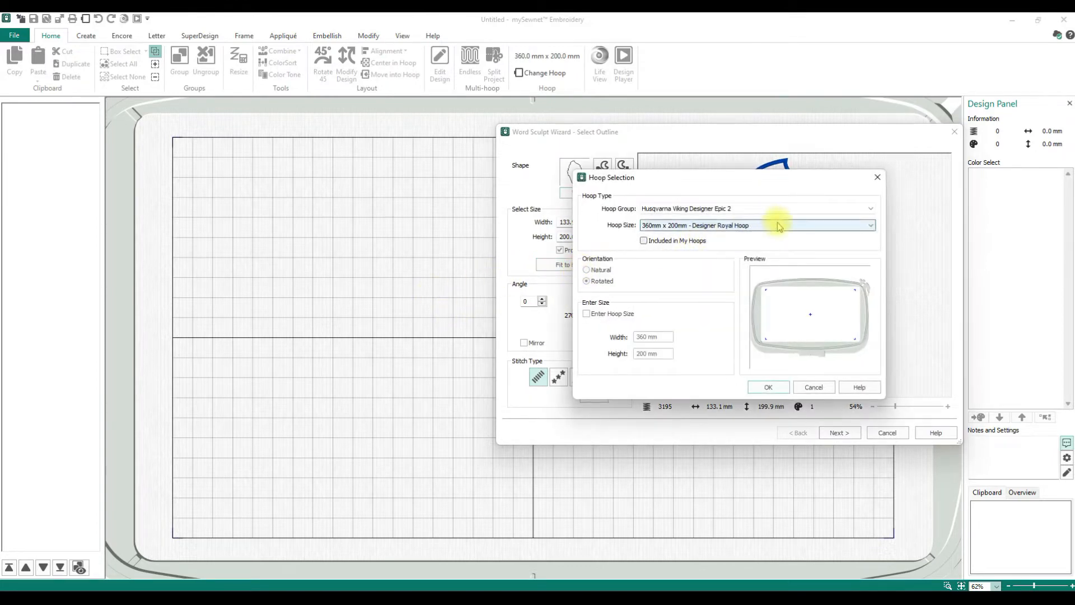
pyautogui.click(779, 226)
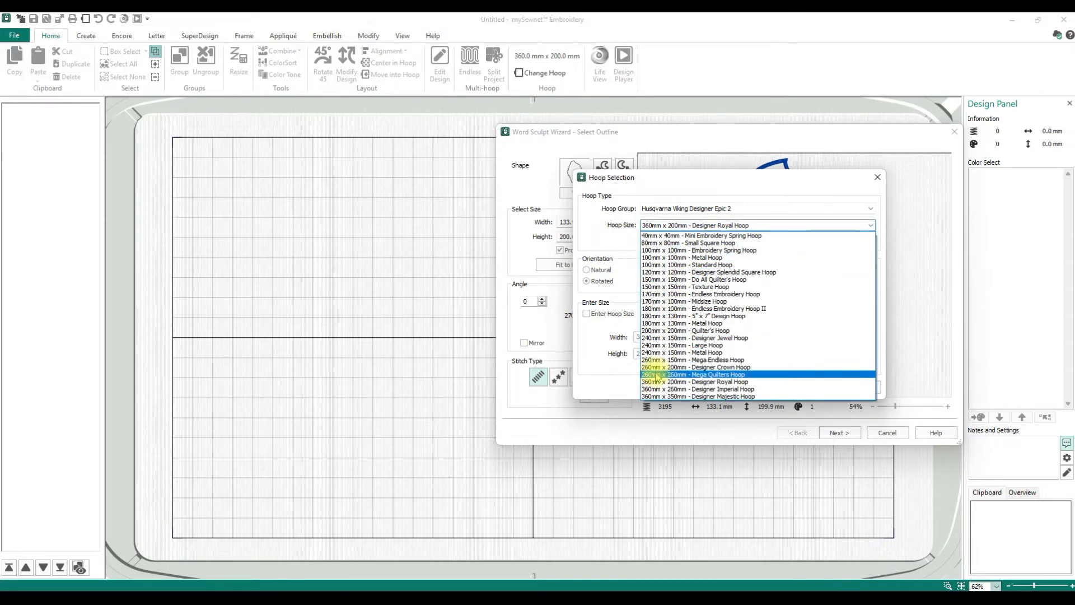
pyautogui.click(663, 331)
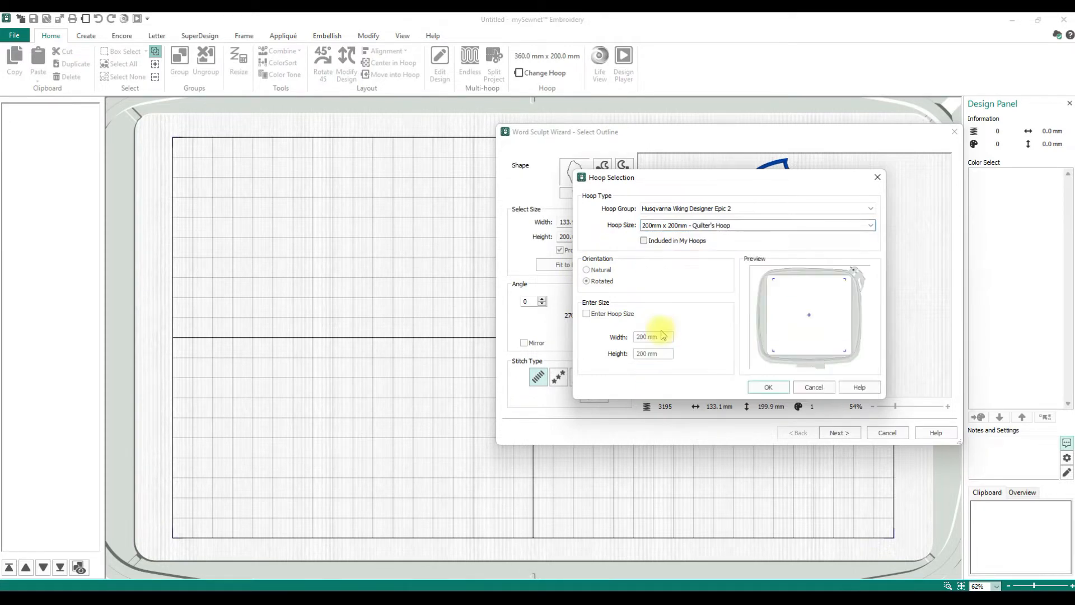
pyautogui.click(601, 271)
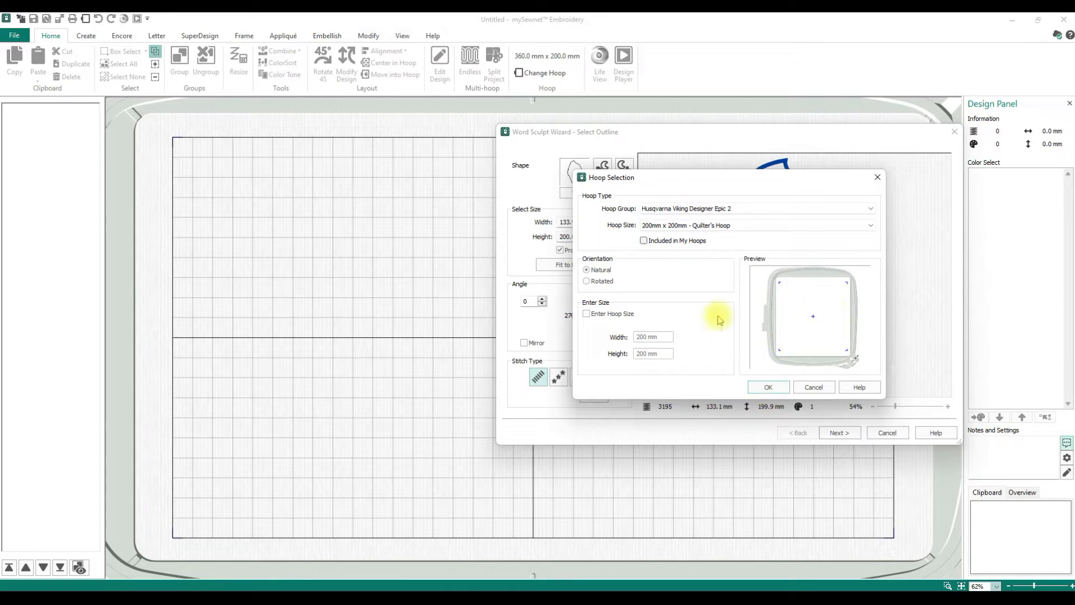
pyautogui.click(768, 387)
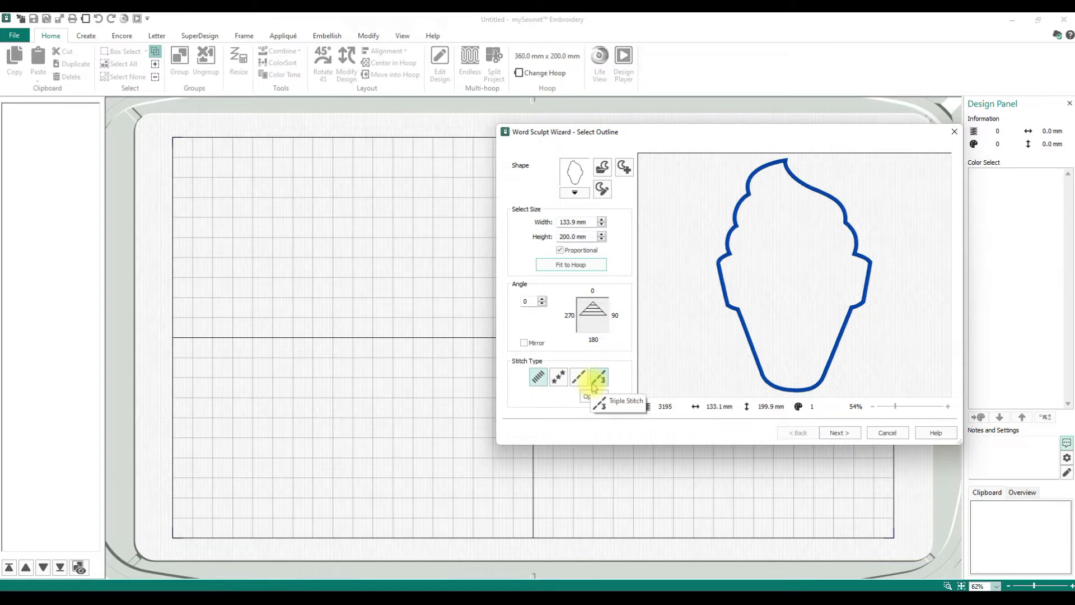
# - Set the outline's stitch type to a motif line using pattern 7 from the Bean Stitches 1 category
pyautogui.click(556, 383)
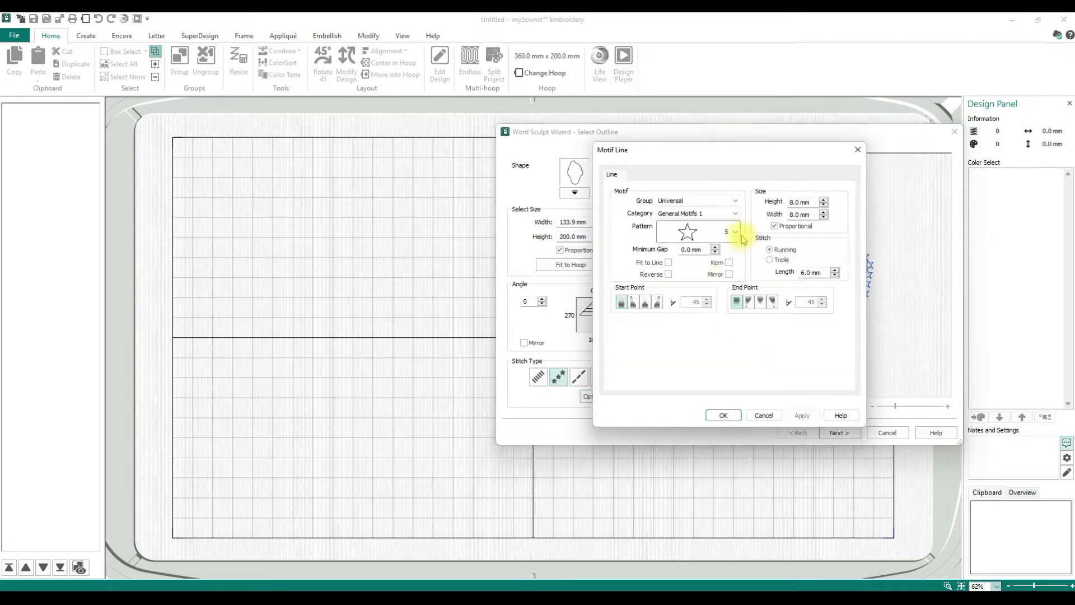
pyautogui.click(721, 214)
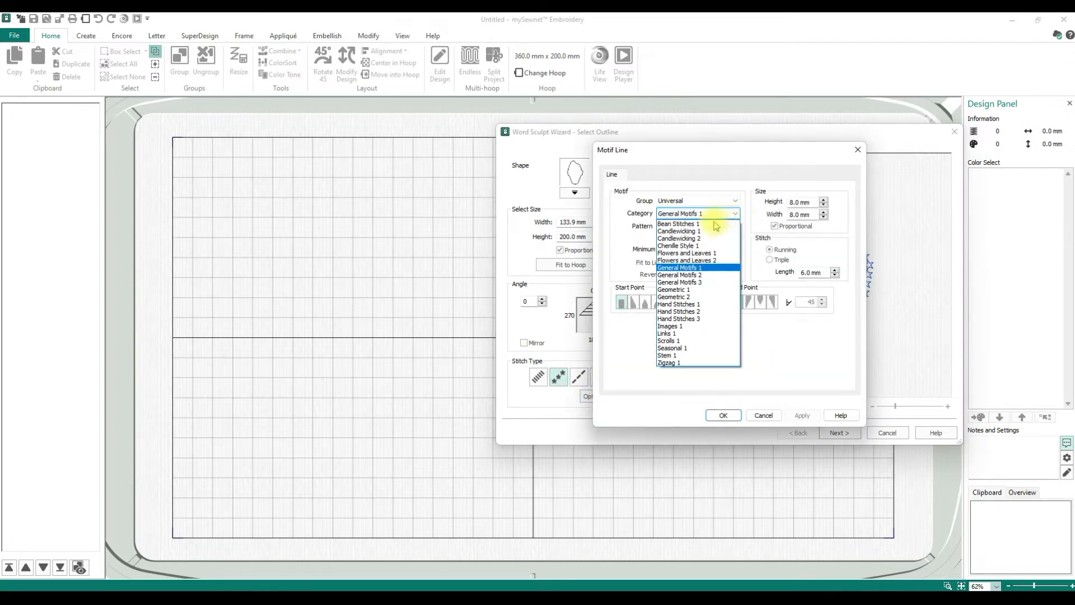
pyautogui.click(710, 223)
pyautogui.click(736, 232)
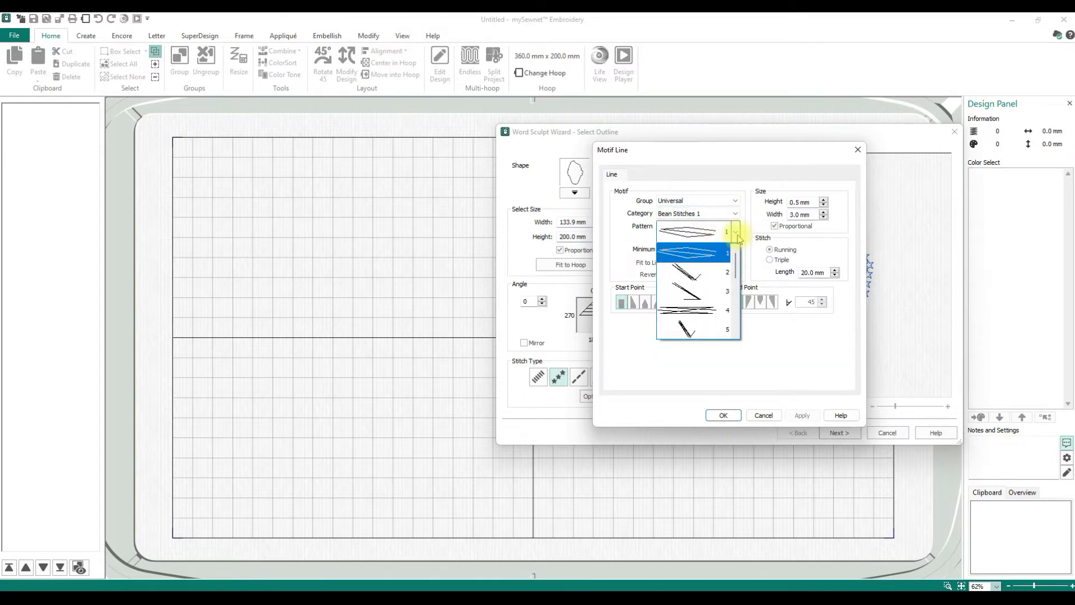
pyautogui.moveTo(734, 266); pyautogui.dragTo(734, 285)
pyautogui.click(700, 294)
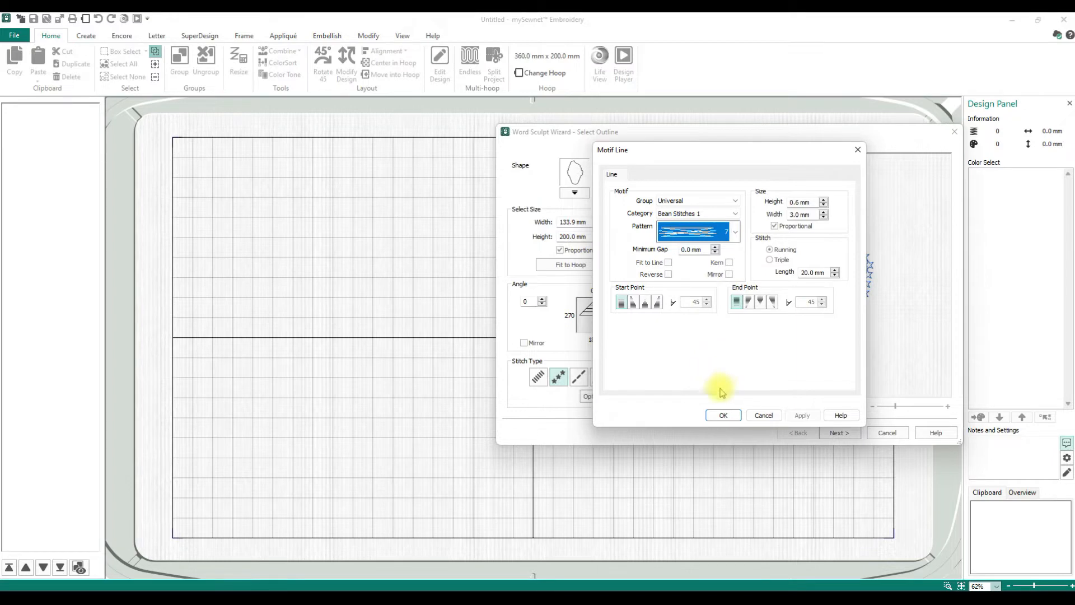
pyautogui.click(723, 415)
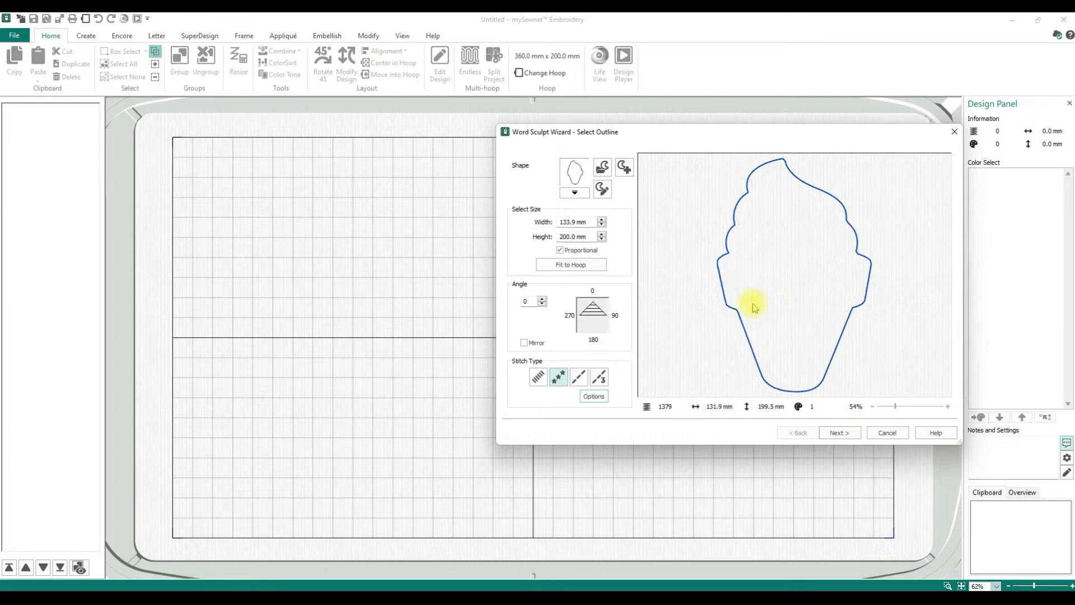
# - Compare satin and running stitches for the ice cream outline, keep the satin line at 3.0 mm width and density 4, and continue to word selection
pyautogui.click(535, 379)
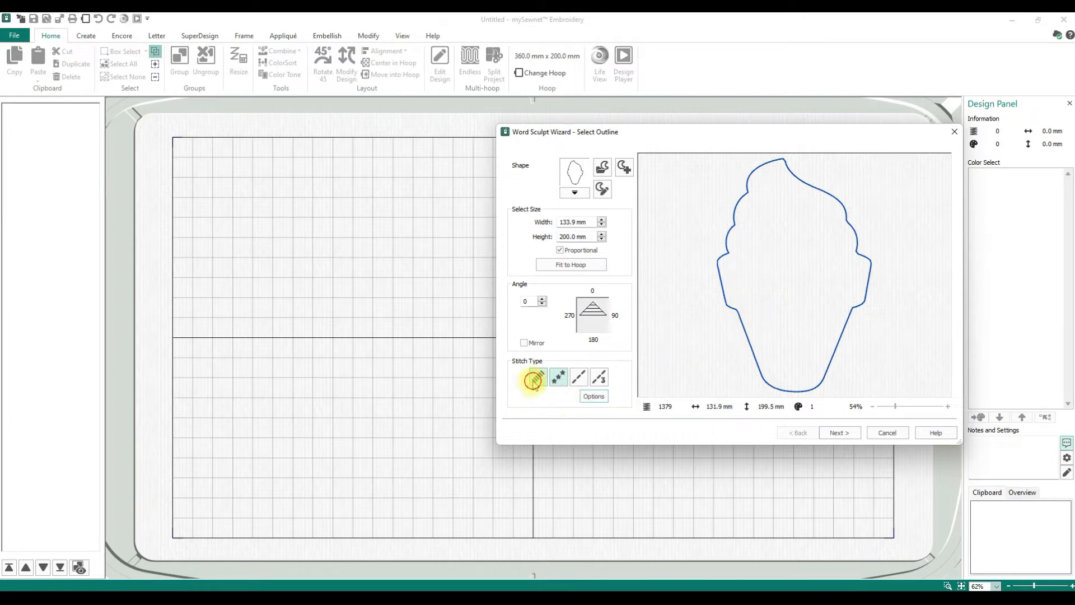
pyautogui.click(594, 396)
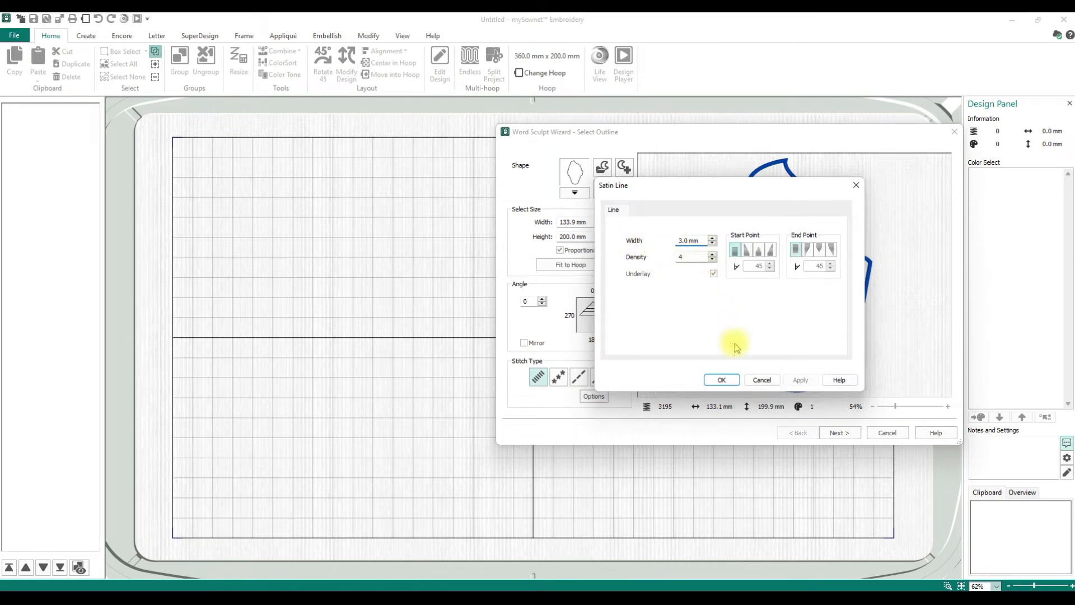
pyautogui.click(722, 379)
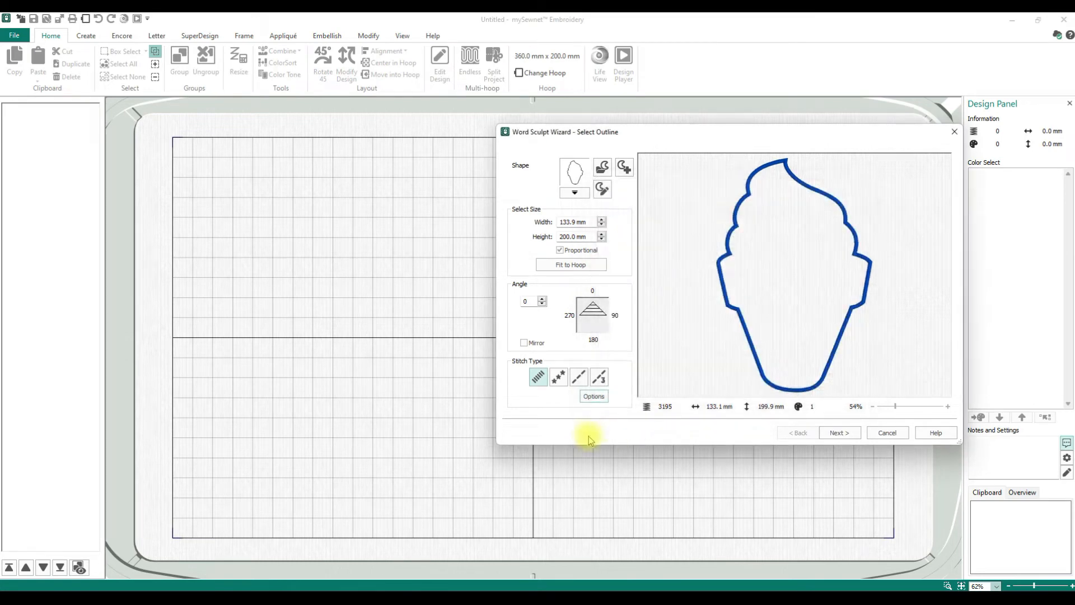
pyautogui.click(581, 379)
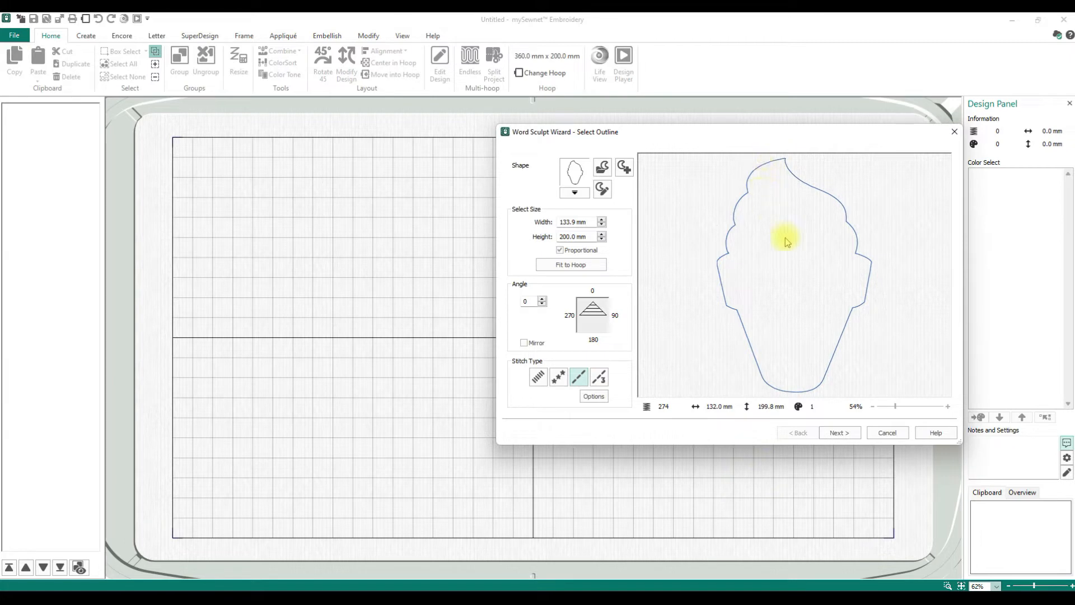
pyautogui.click(538, 376)
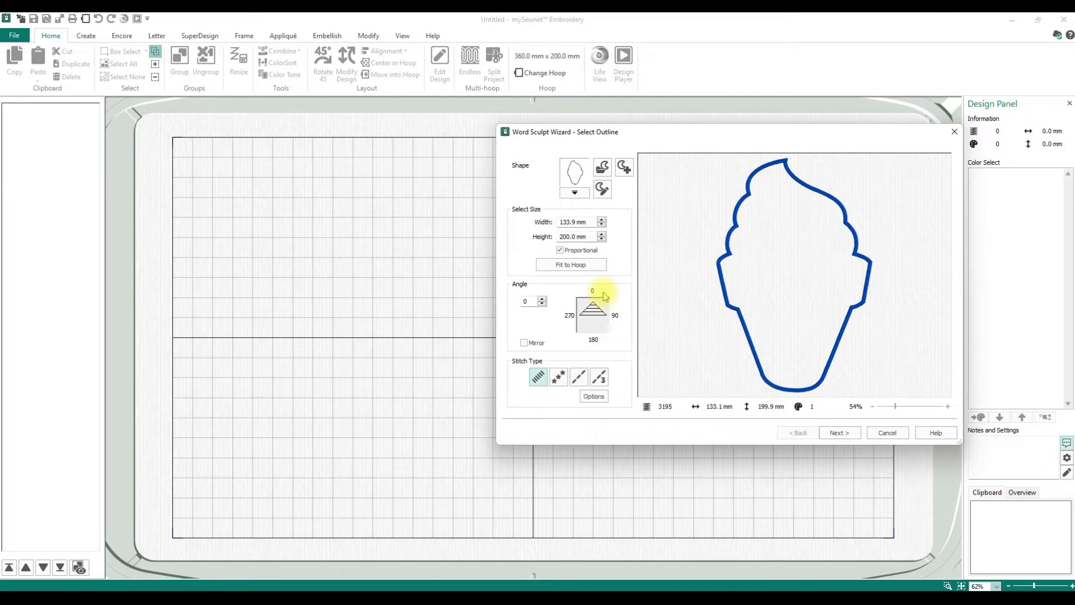
pyautogui.click(846, 434)
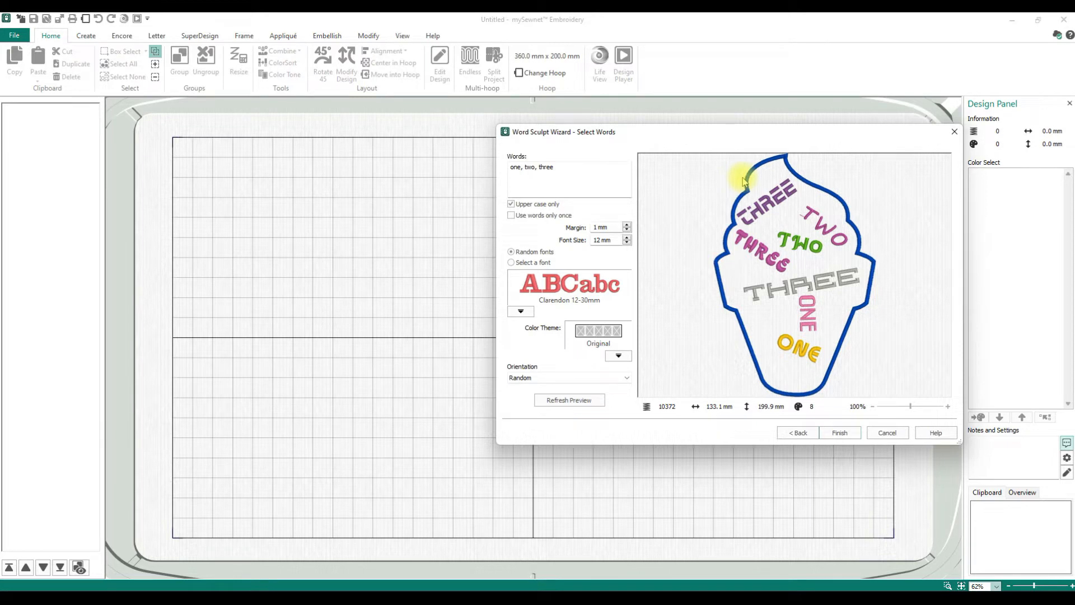
# - Replace the sample words with "Ice cream, tasty, yummy. sweet, treat. strawberry, cookies & cream. vanilla, chocolate, pistachio, rocky road", using each word only once
pyautogui.moveTo(560, 167); pyautogui.dragTo(473, 159)
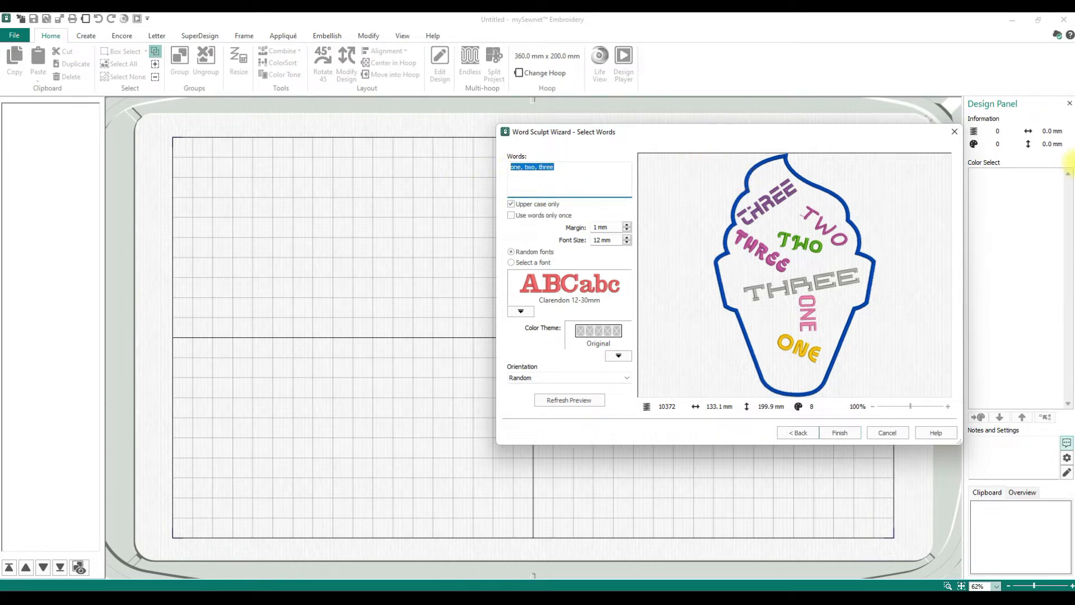
pyautogui.write('Ice cream')
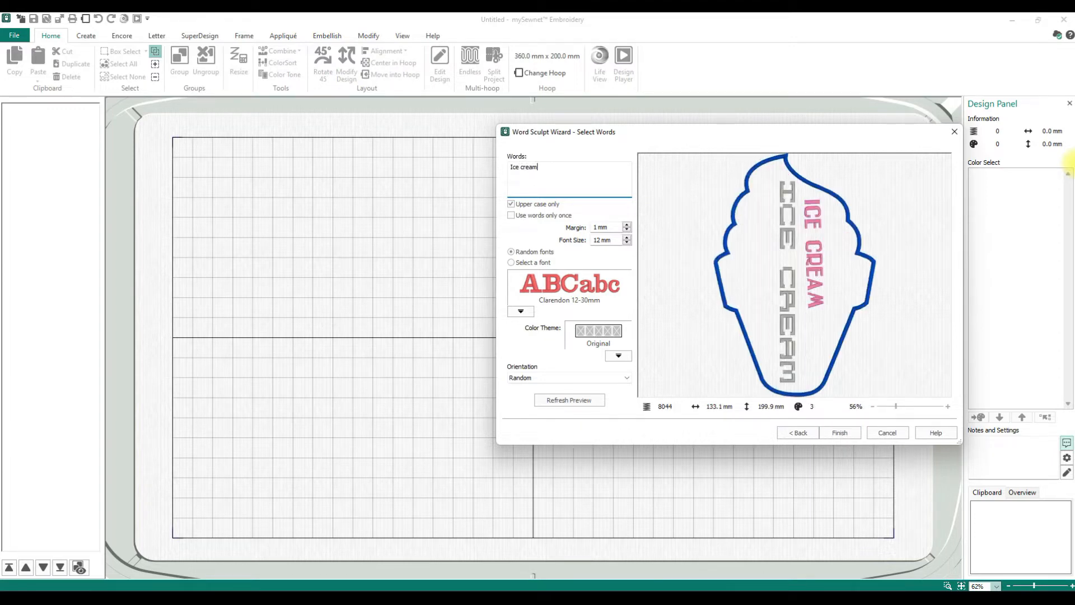
pyautogui.write(', tasty, yummy.')
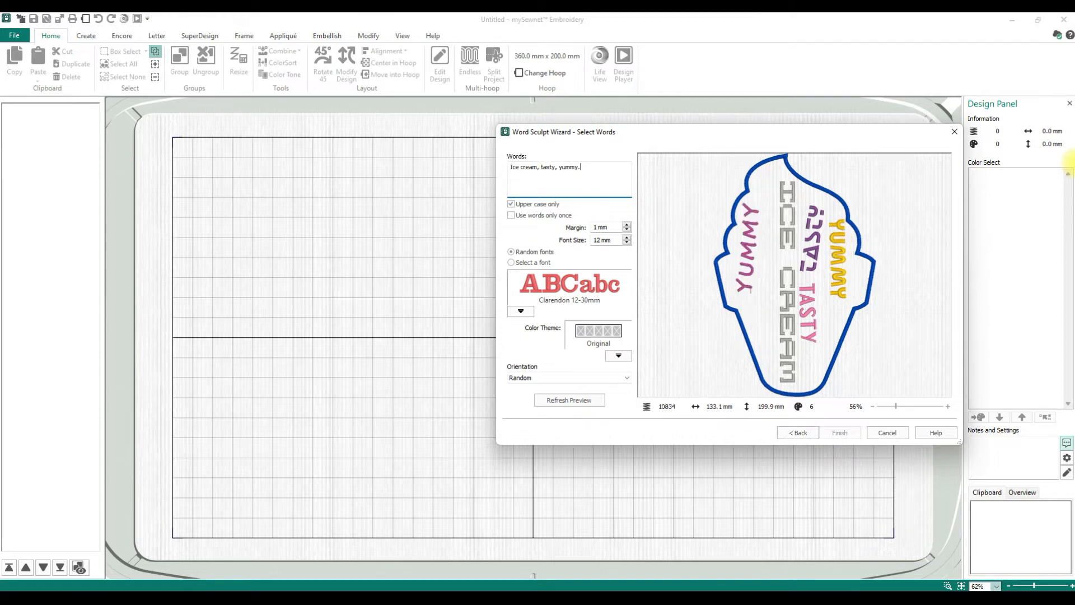
pyautogui.write(' sweet')
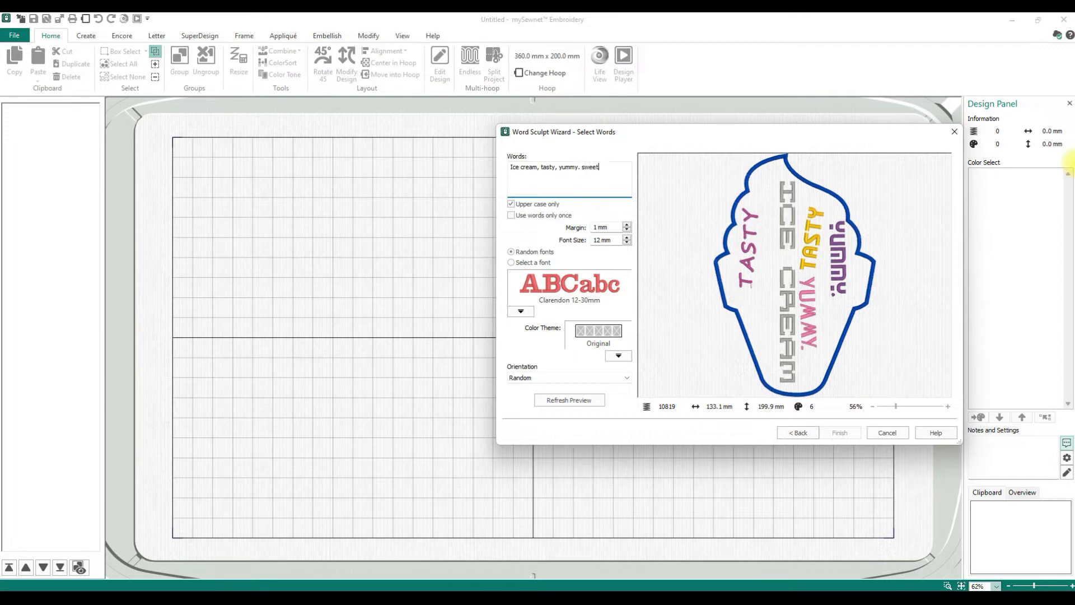
pyautogui.write(',')
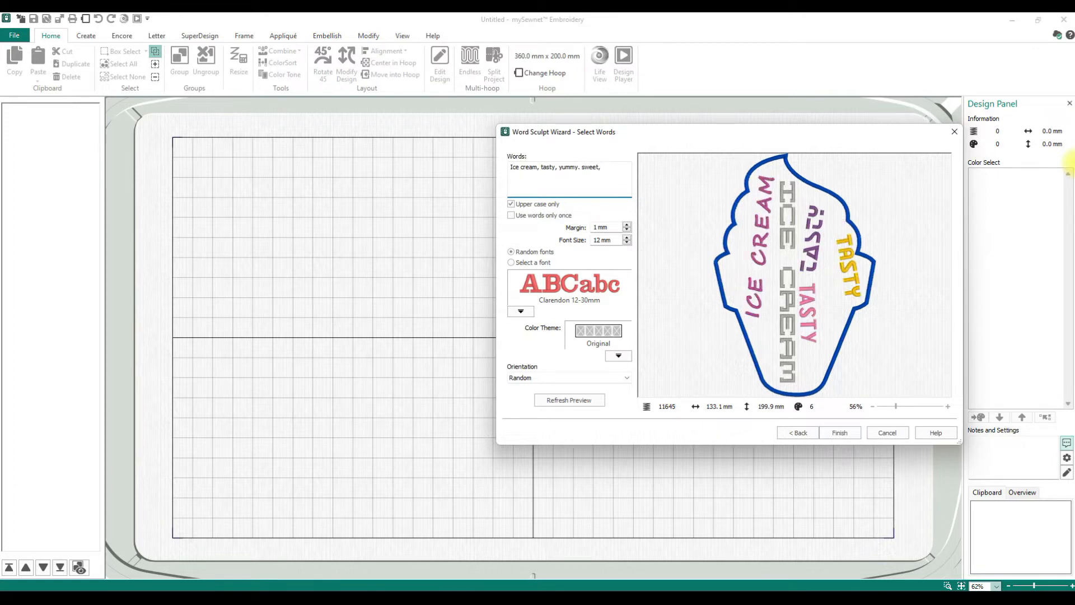
pyautogui.write(' treat.')
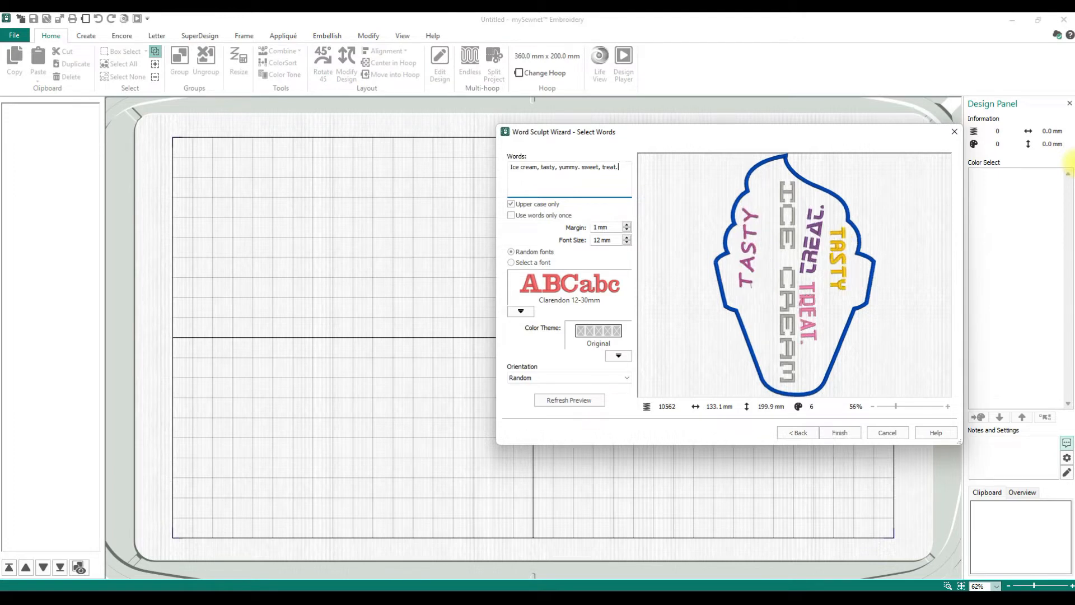
pyautogui.write(' strawberry')
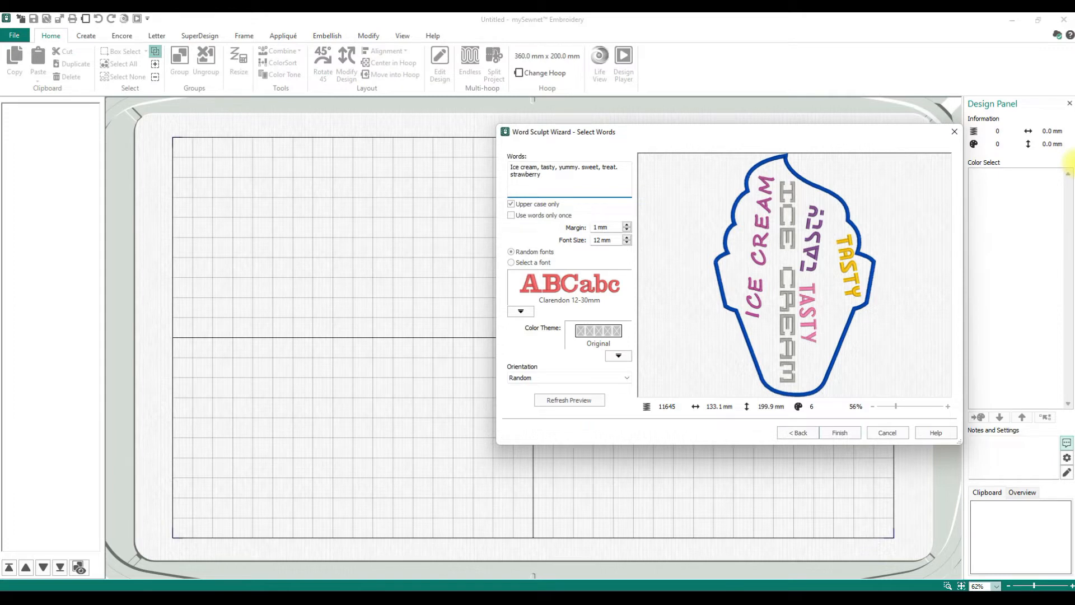
pyautogui.write(', cookies ')
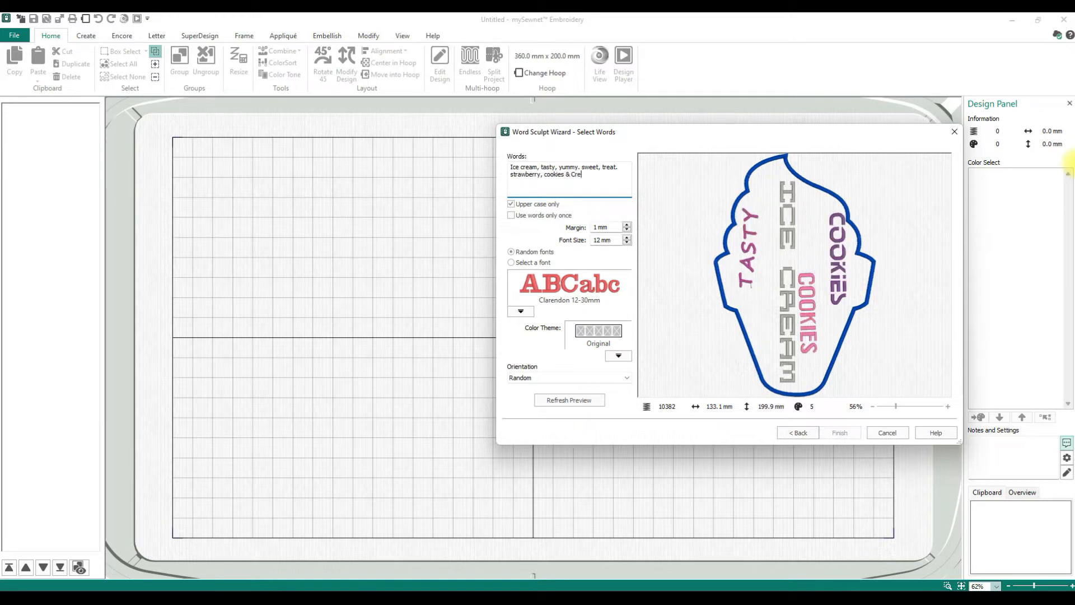
pyautogui.write('& c')
pyautogui.write('r')
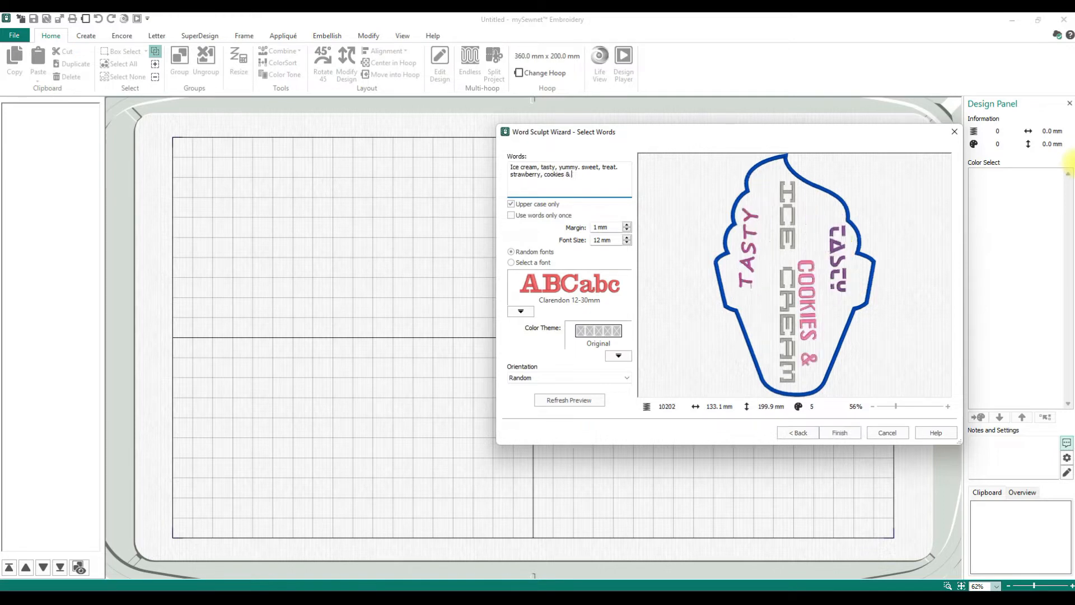
pyautogui.write('eam. vanill')
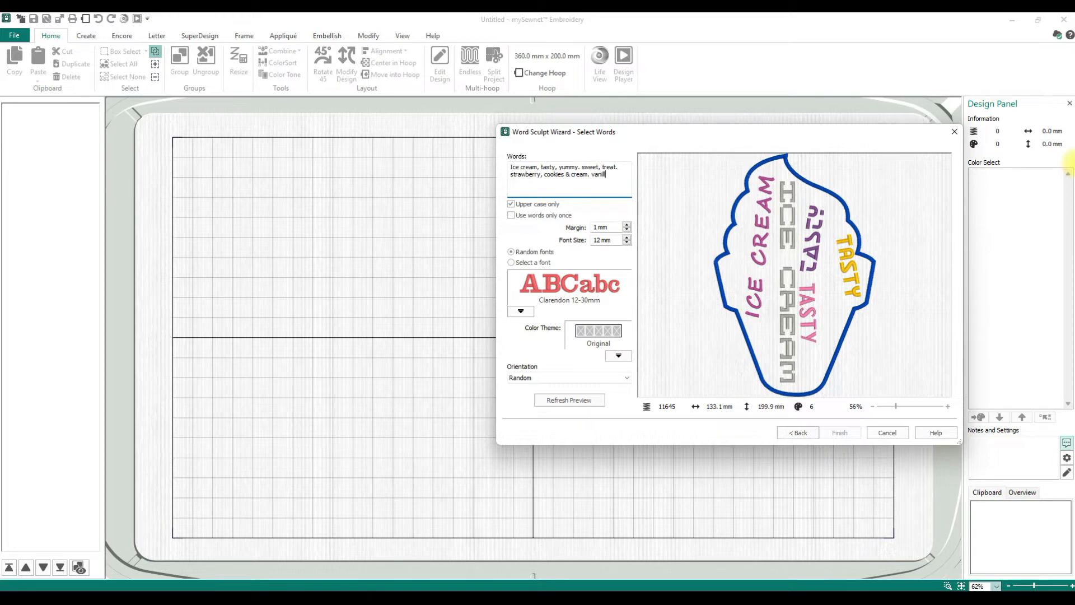
pyautogui.write('a, chocol')
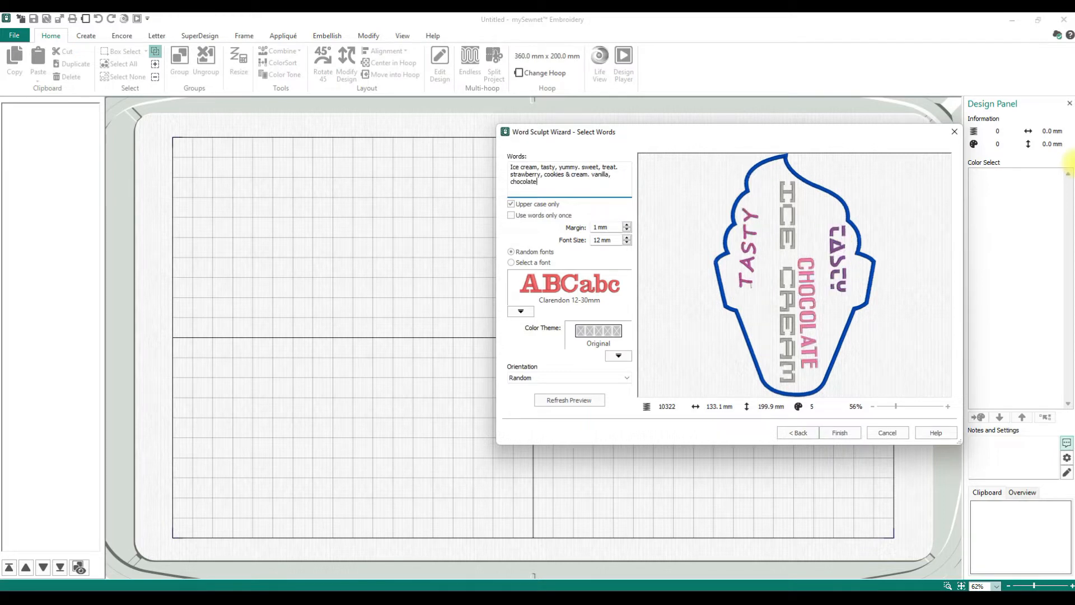
pyautogui.write('ate, pistachio, rocky road')
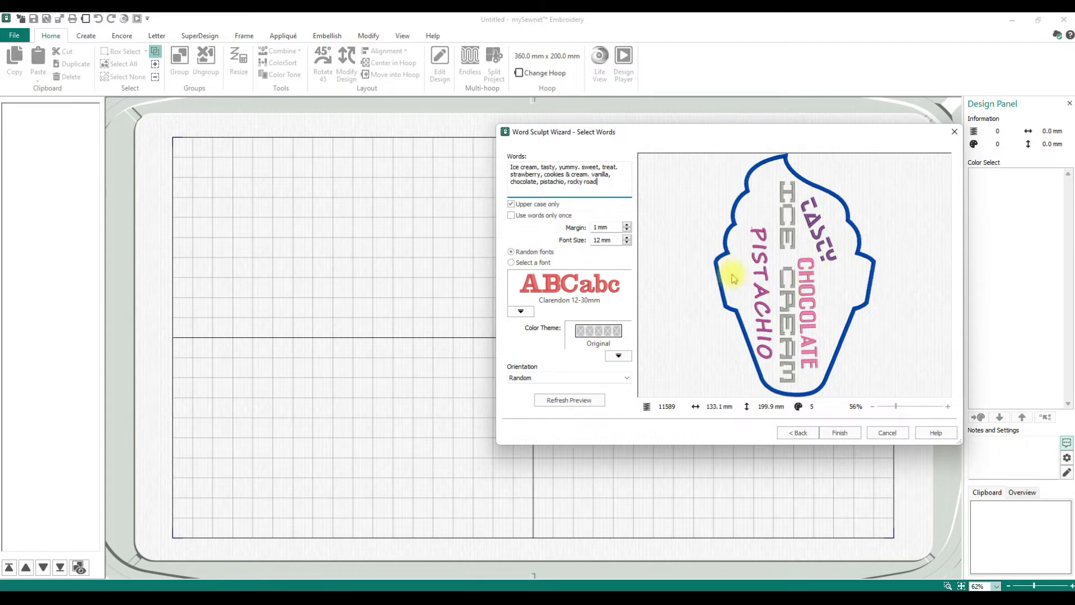
pyautogui.click(510, 216)
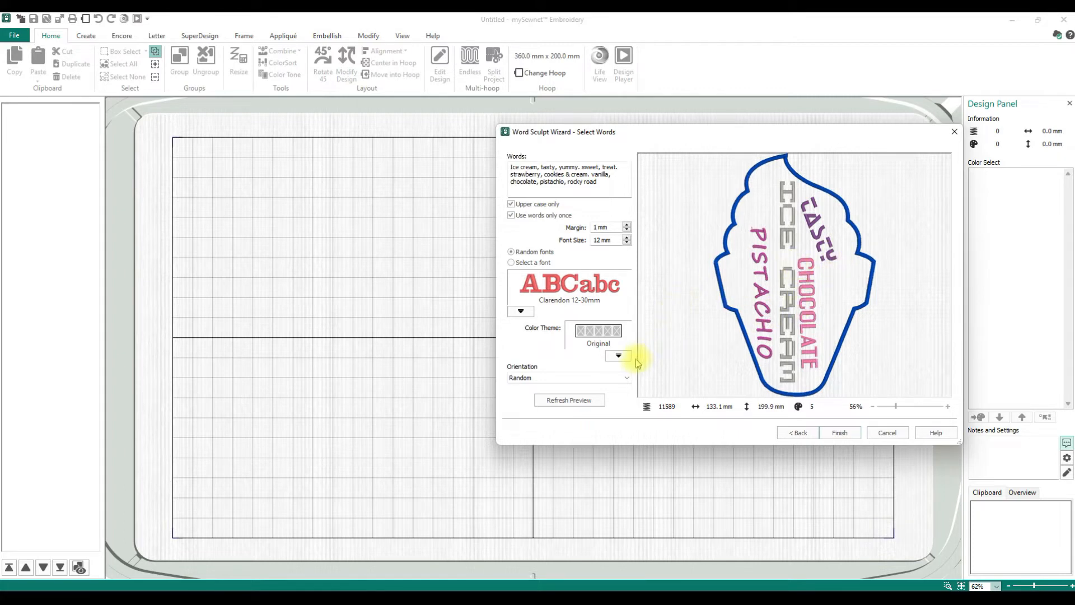
# - Try the word orientations Horizontal, Vertical, Horizontal and vertical, Diagonal, and the combined Horizontal, vertical and diagonal with random fonts
pyautogui.click(550, 378)
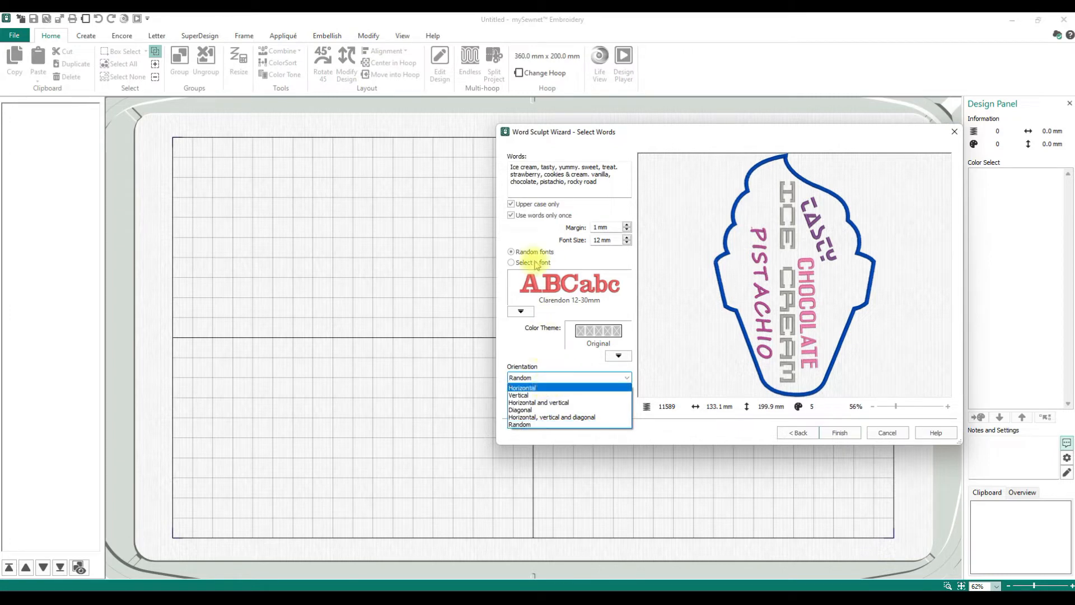
pyautogui.click(515, 387)
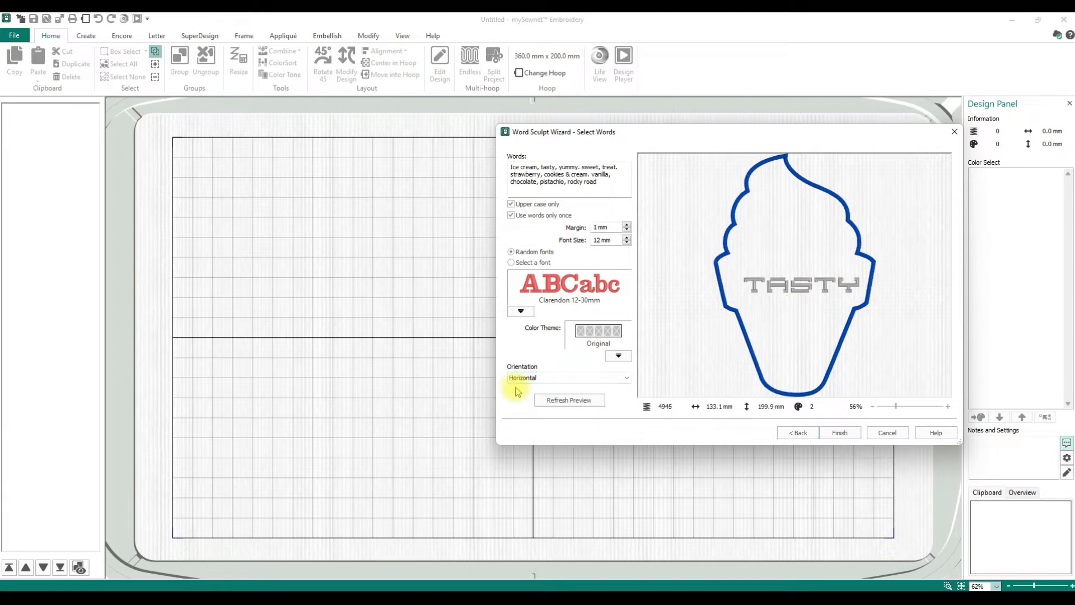
pyautogui.click(622, 383)
pyautogui.click(526, 390)
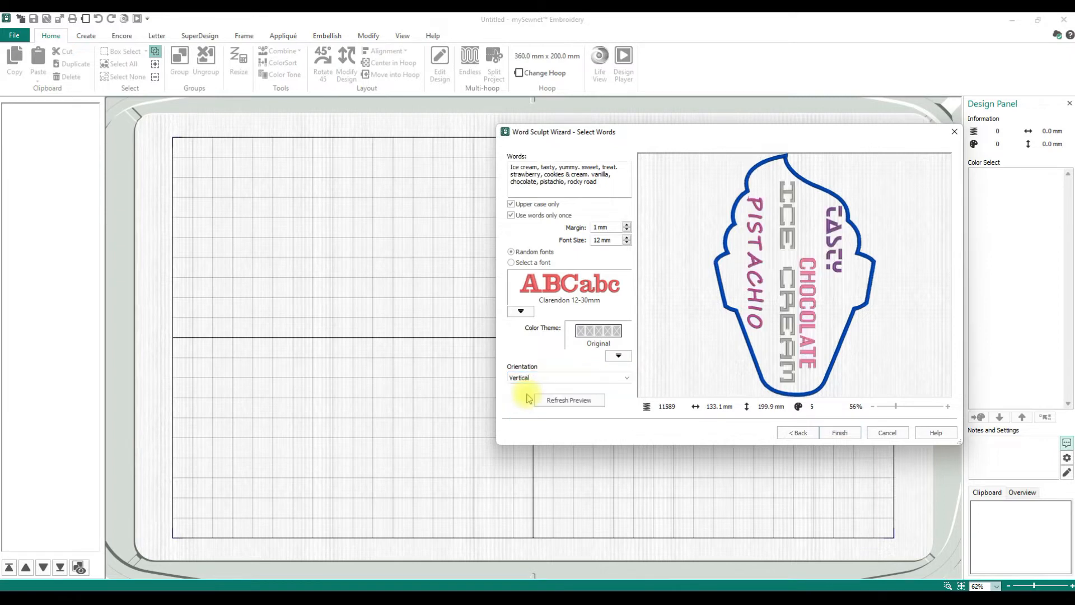
pyautogui.click(621, 378)
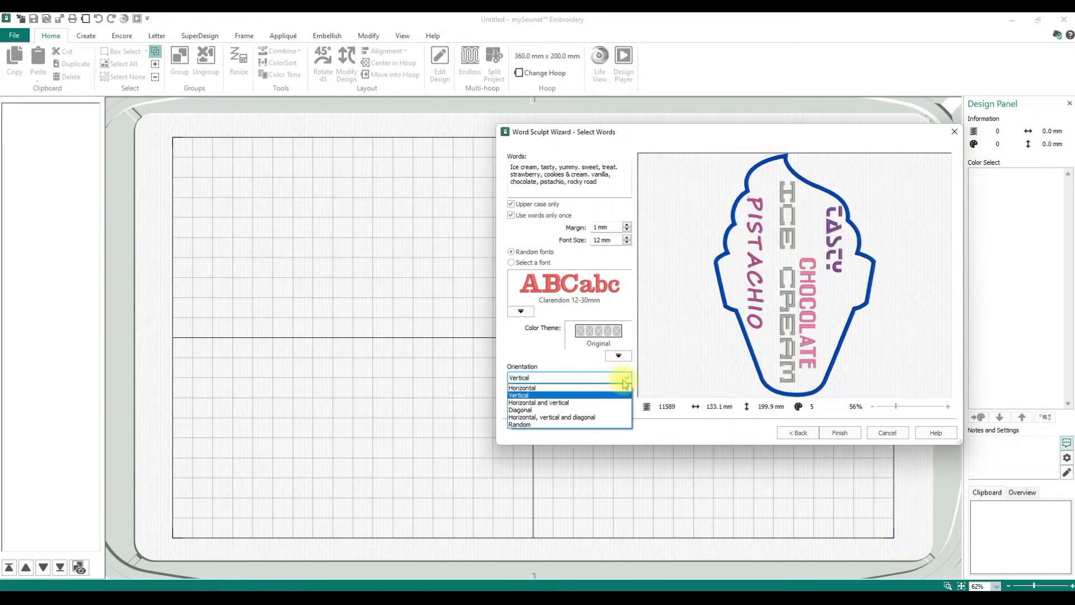
pyautogui.click(548, 404)
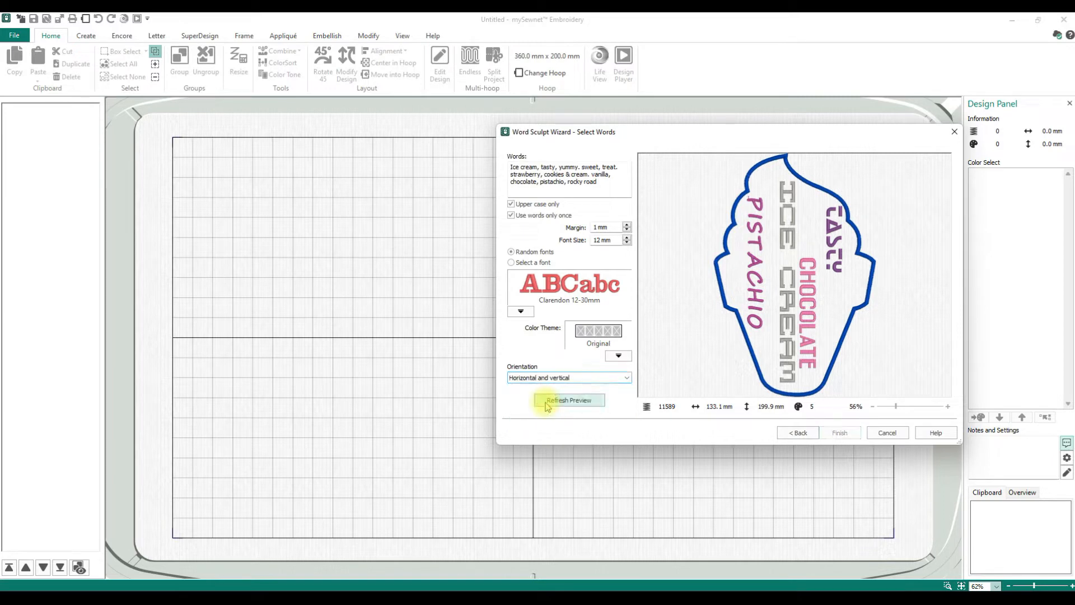
pyautogui.click(621, 378)
pyautogui.click(556, 417)
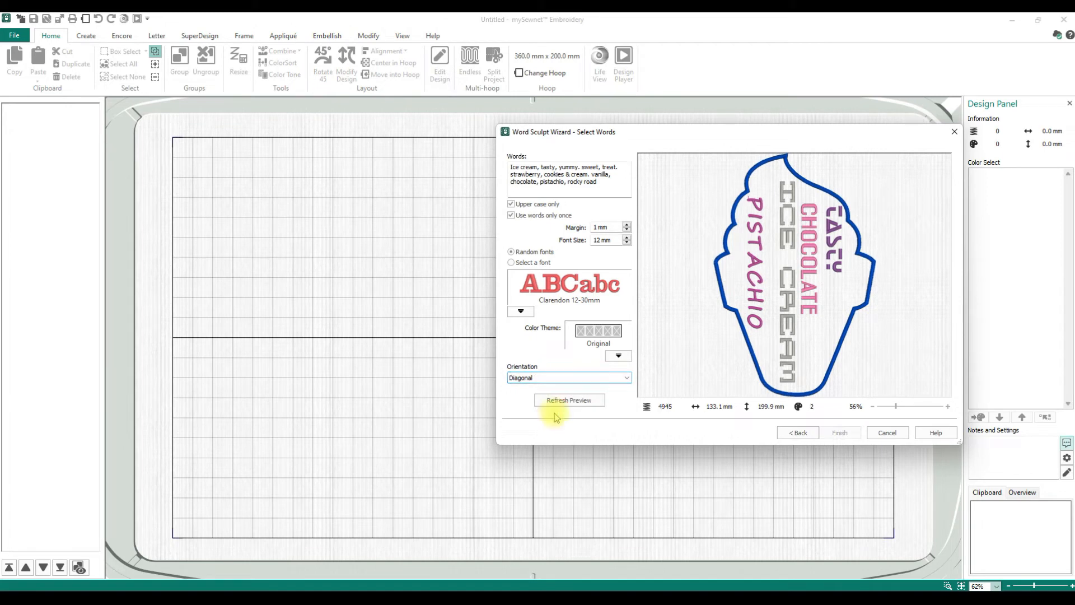
pyautogui.click(621, 378)
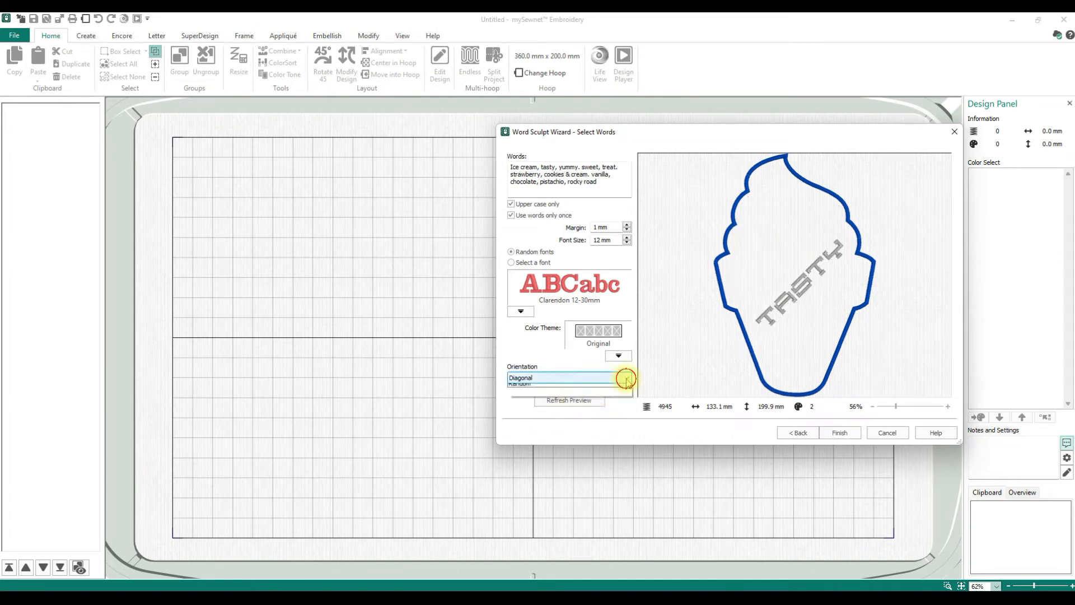
pyautogui.click(539, 417)
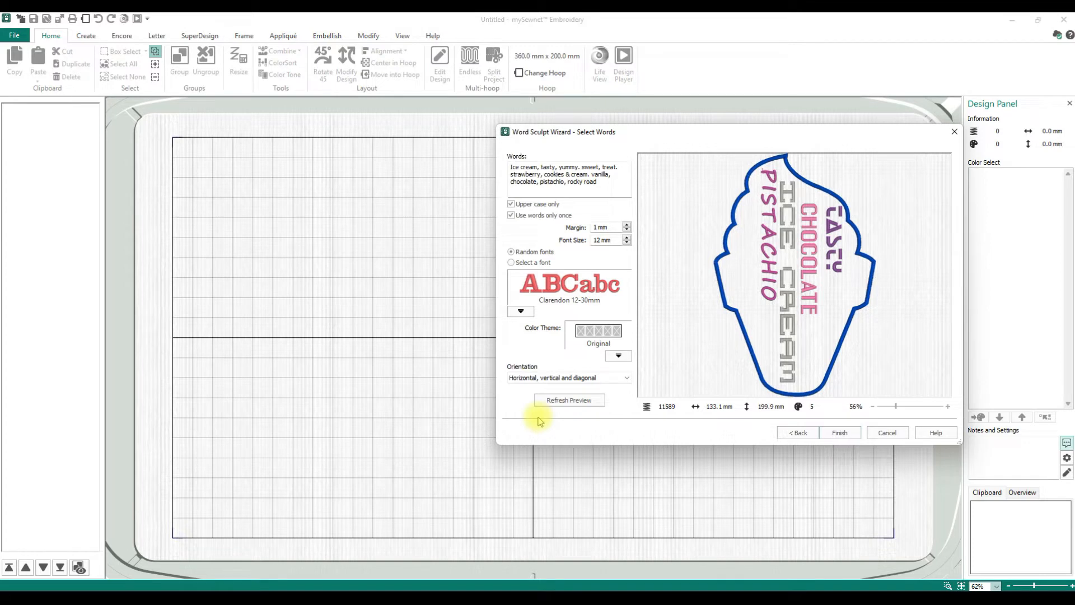
# - Use the single font Clarendon 12-30mm for all words and set their orientation to Vertical after trying Horizontal and vertical, and Horizontal
pyautogui.click(511, 262)
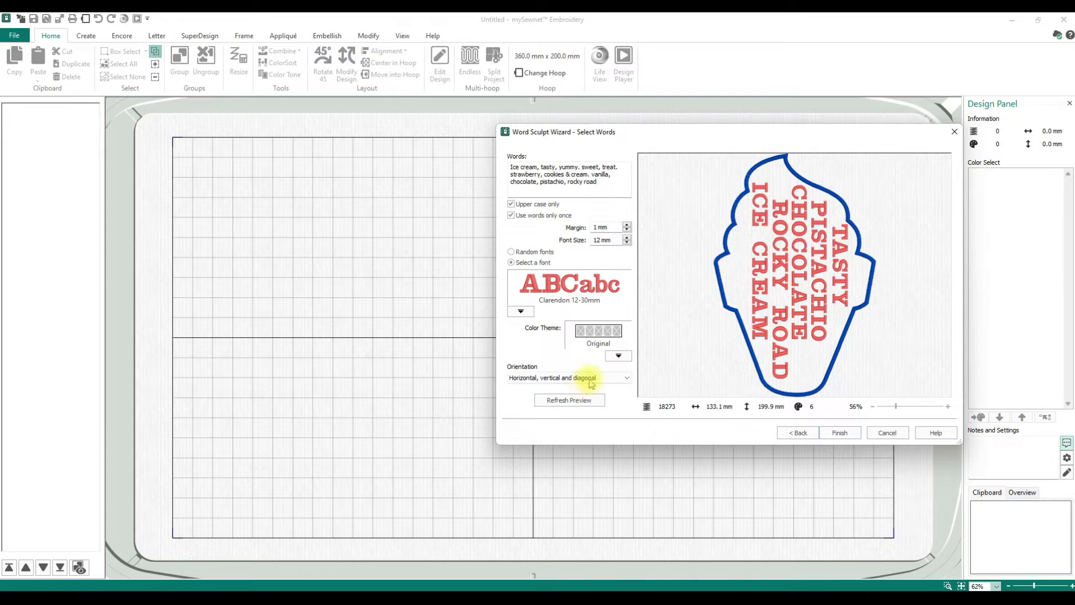
pyautogui.click(622, 376)
pyautogui.click(530, 403)
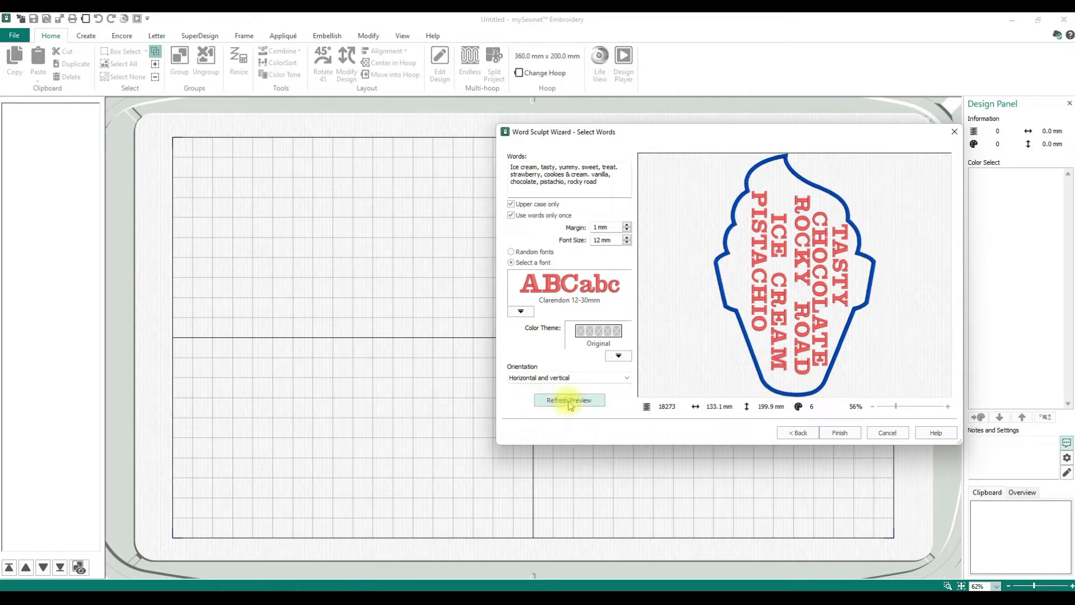
pyautogui.click(620, 378)
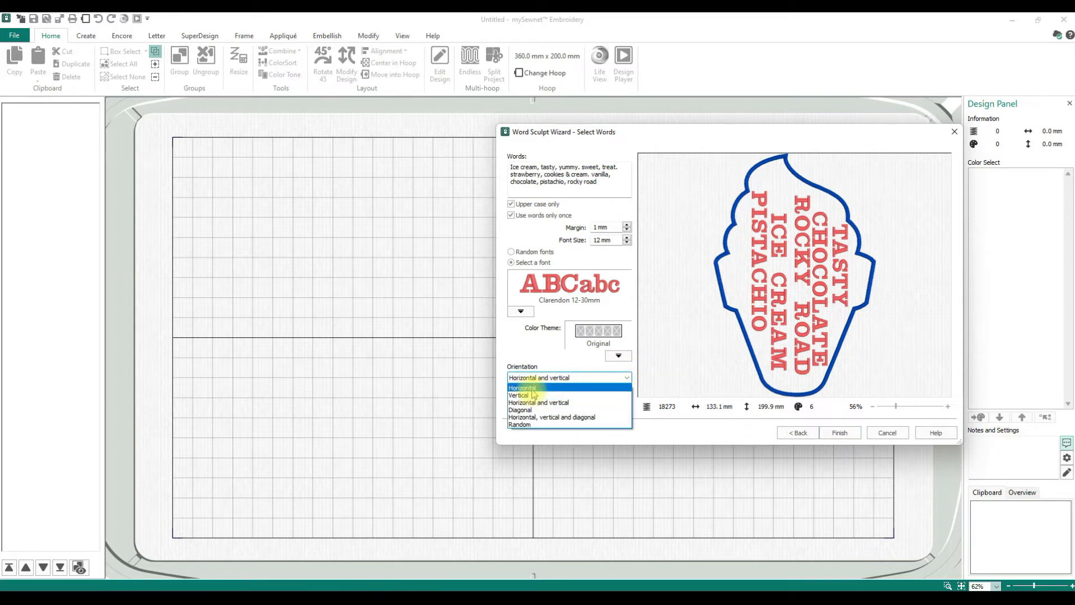
pyautogui.click(546, 387)
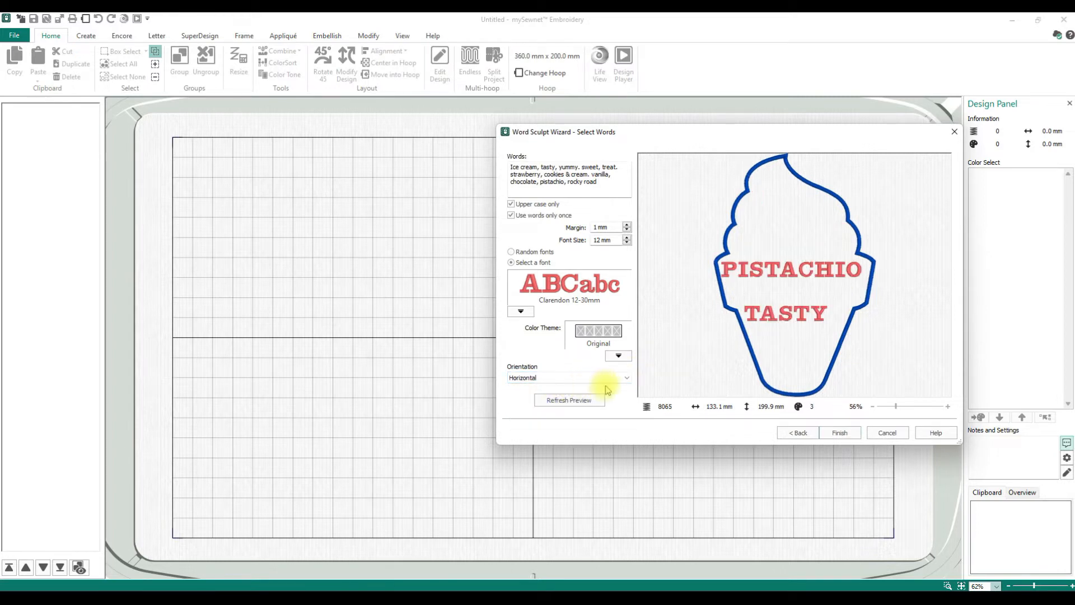
pyautogui.click(624, 379)
pyautogui.click(542, 395)
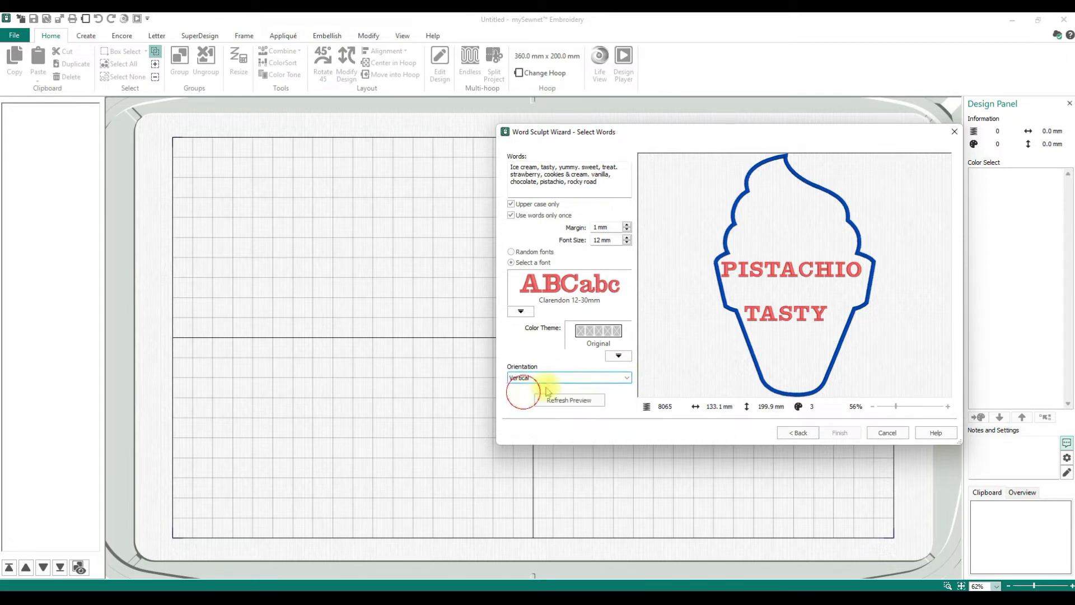
# - Reduce the words' font size to 10 mm and choose the Arial 08-14mm font
pyautogui.click(626, 243)
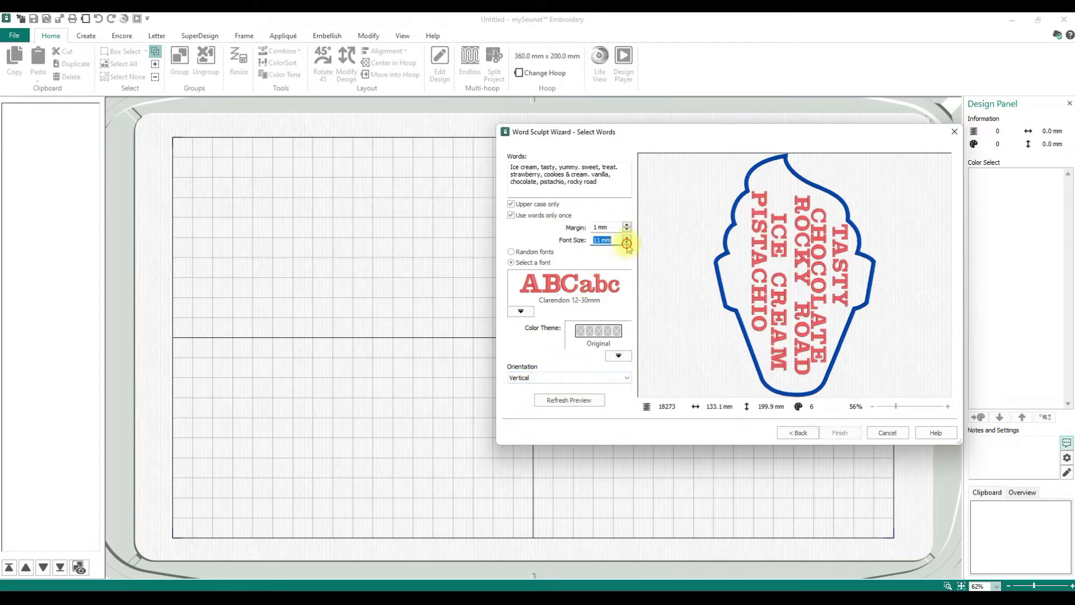
pyautogui.click(521, 311)
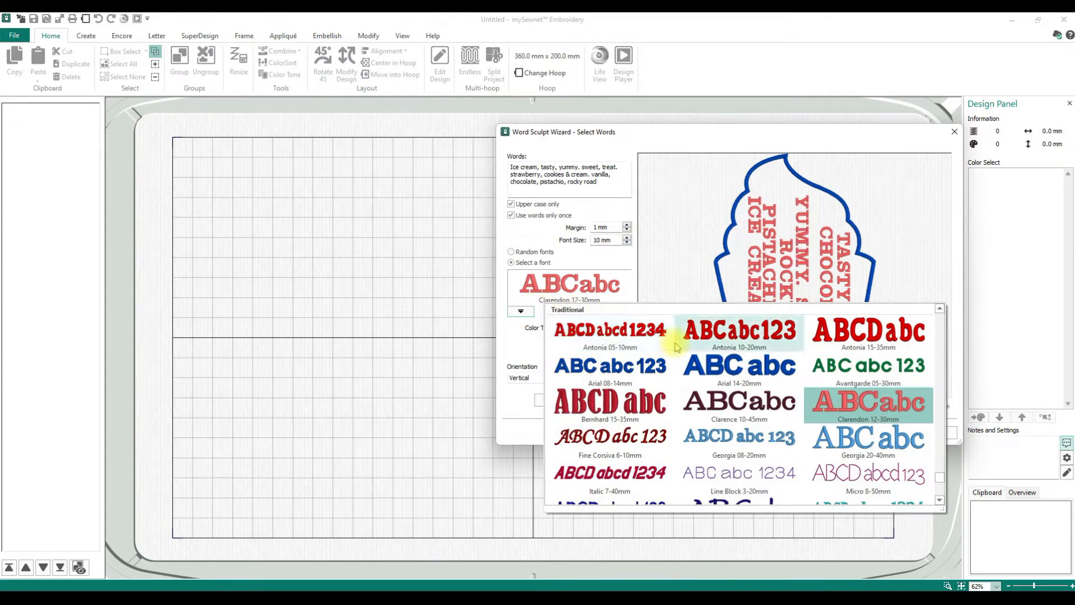
pyautogui.click(606, 367)
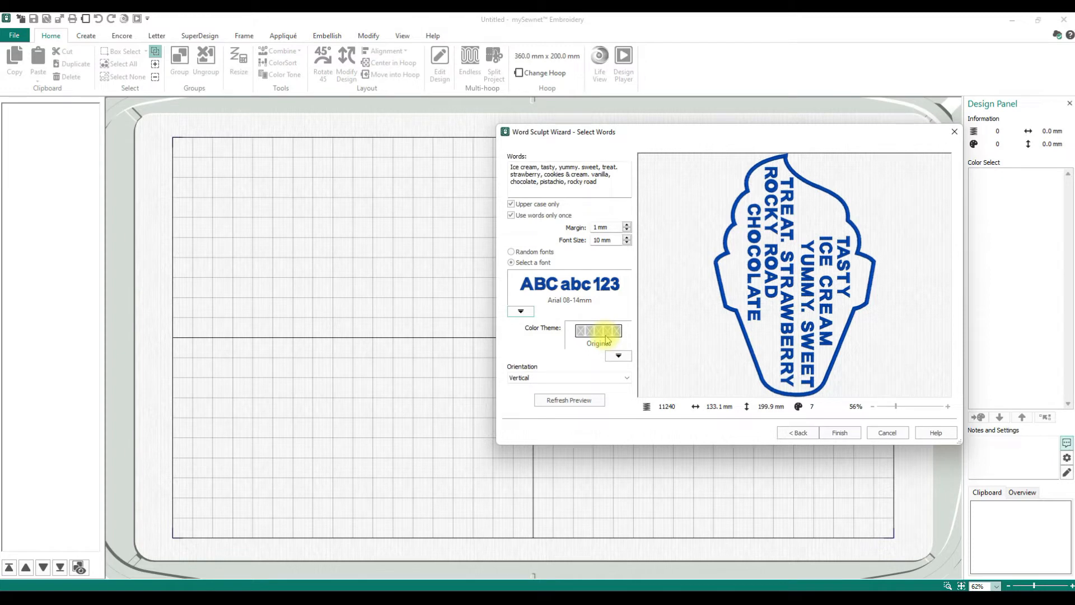
# - Replace the full stops after "treat" and "yummy" in the word list with commas
pyautogui.click(618, 167)
pyautogui.press('BackSpace')
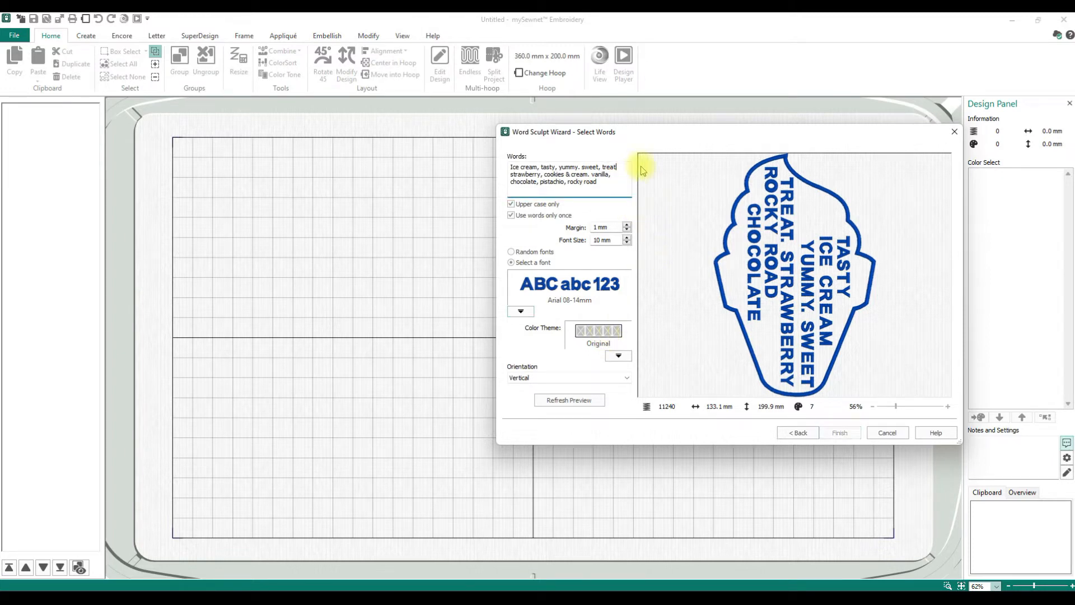
pyautogui.write(',')
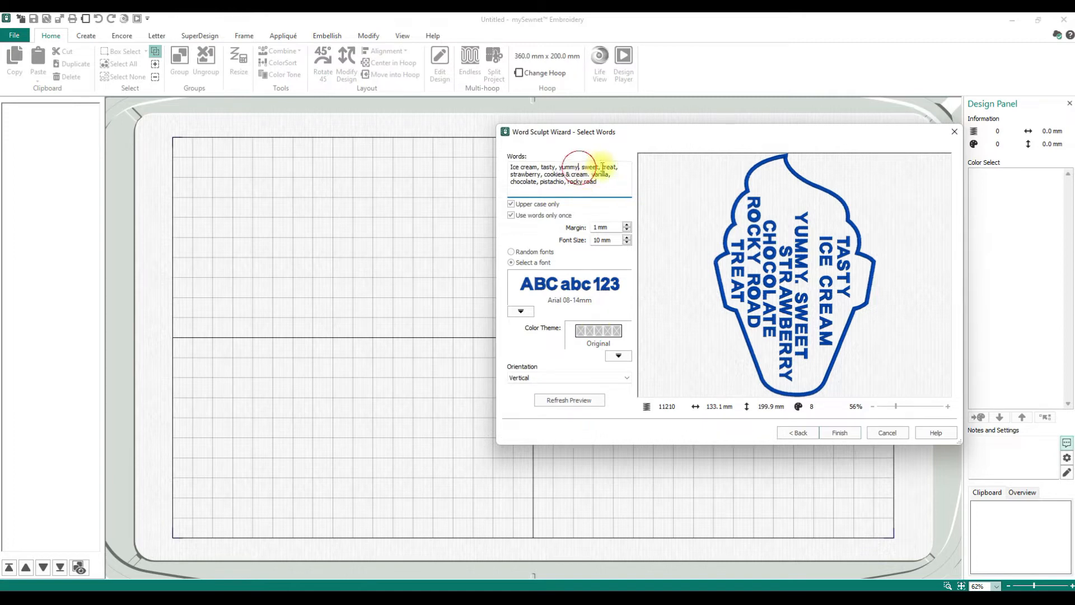
pyautogui.press('BackSpace')
pyautogui.write(',')
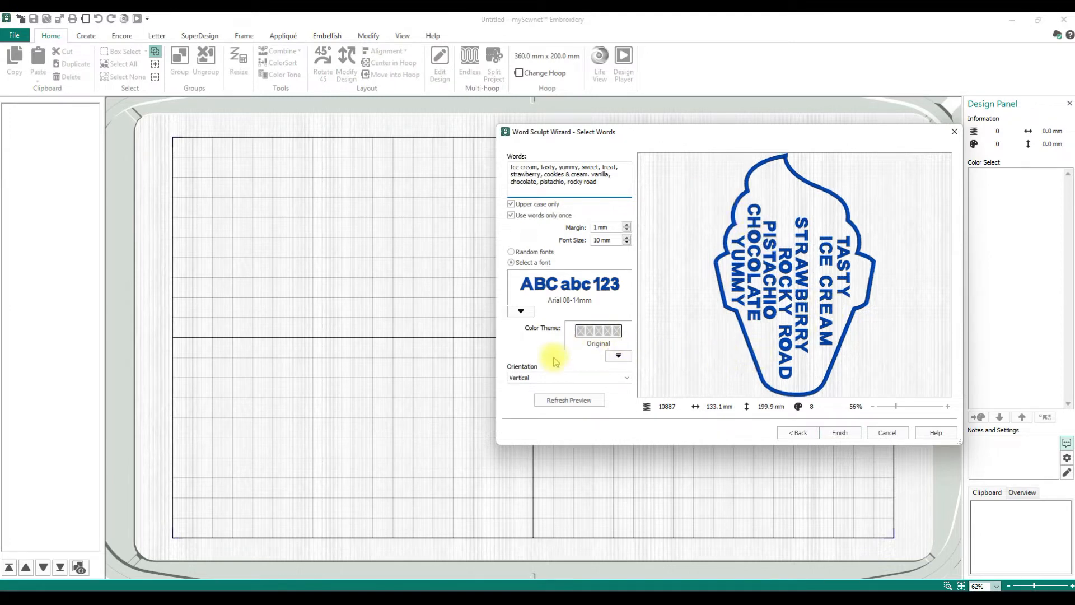
# - Try the Horizontal and vertical orientation, set it to Horizontal, vertical and diagonal, and place the finished word design in the hoop
pyautogui.click(577, 378)
pyautogui.click(514, 401)
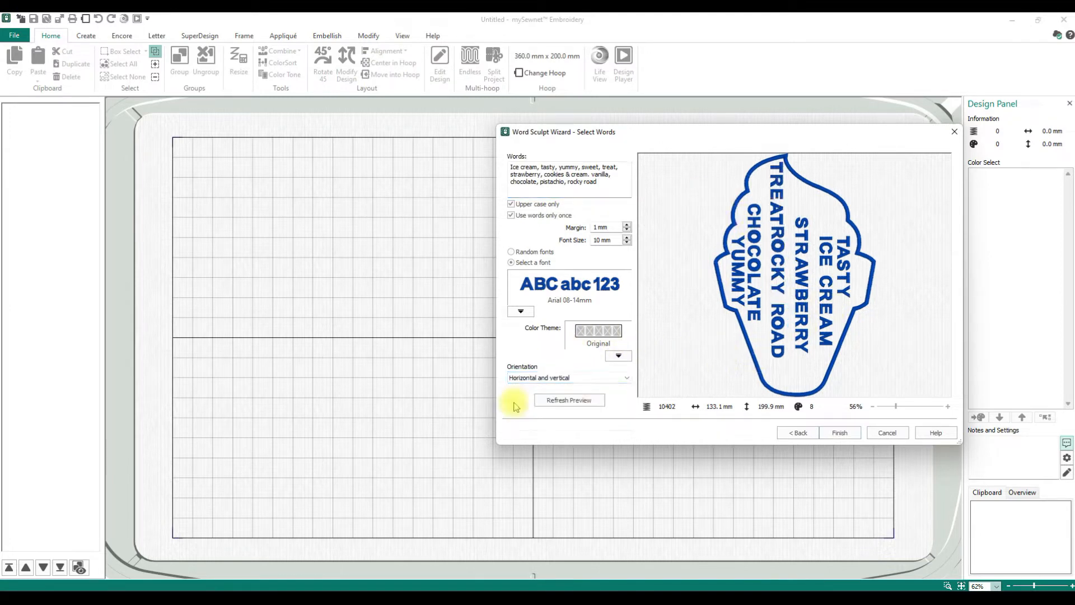
pyautogui.click(596, 377)
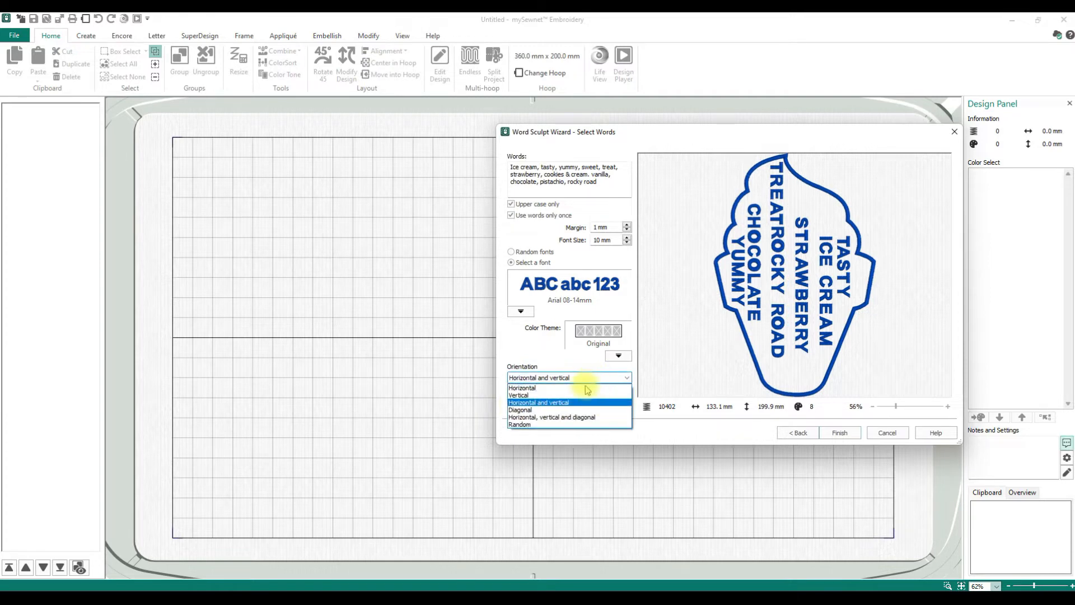
pyautogui.click(550, 417)
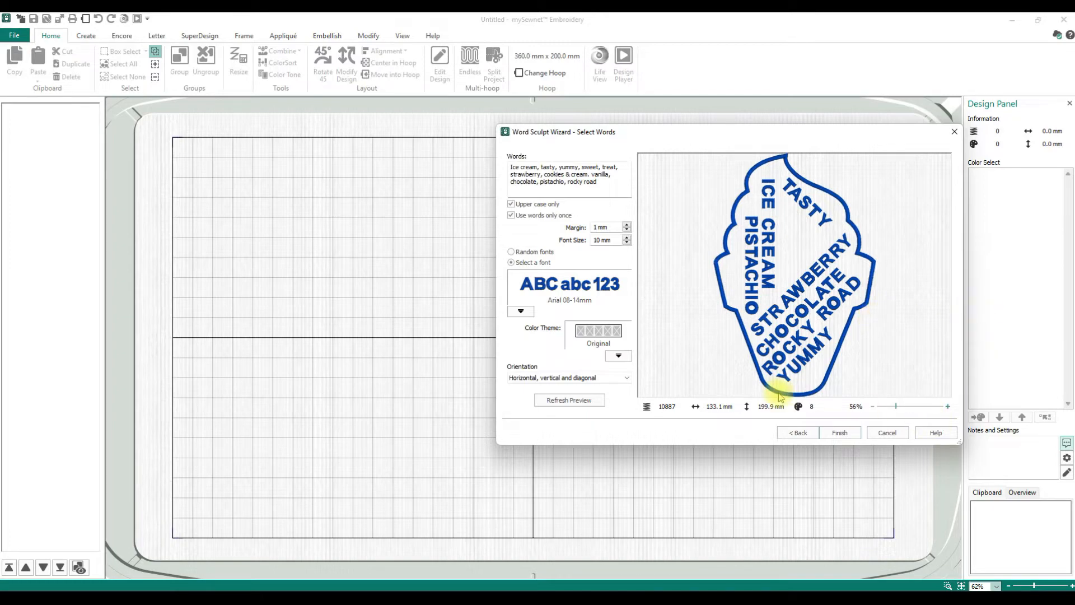
pyautogui.click(827, 430)
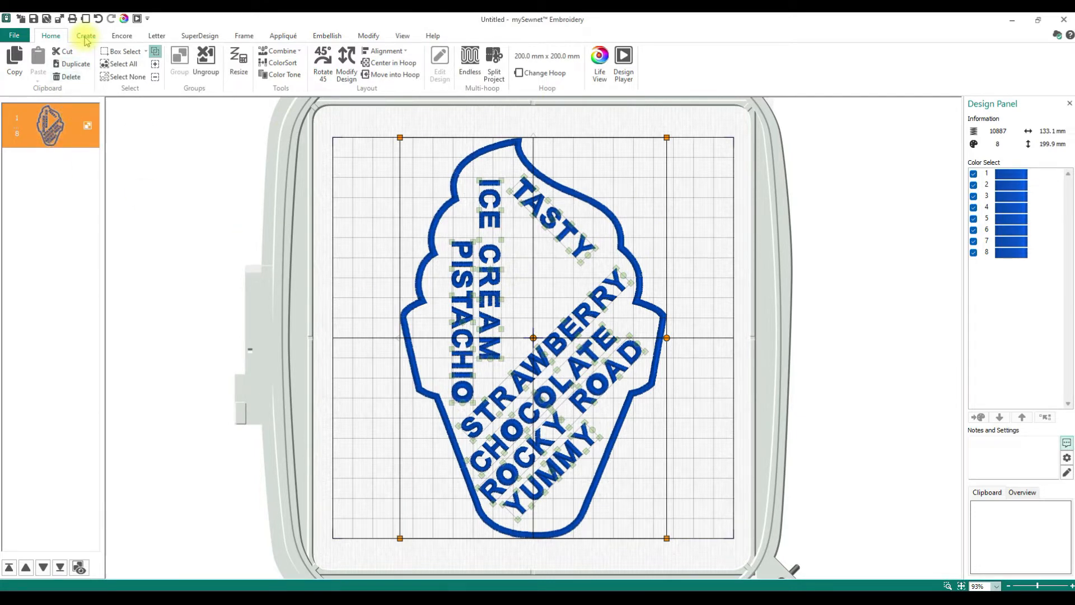
# - Ungroup the word design, then move the word STRAWBERRY upwards and rotate it to run horizontally across the cone
pyautogui.click(207, 68)
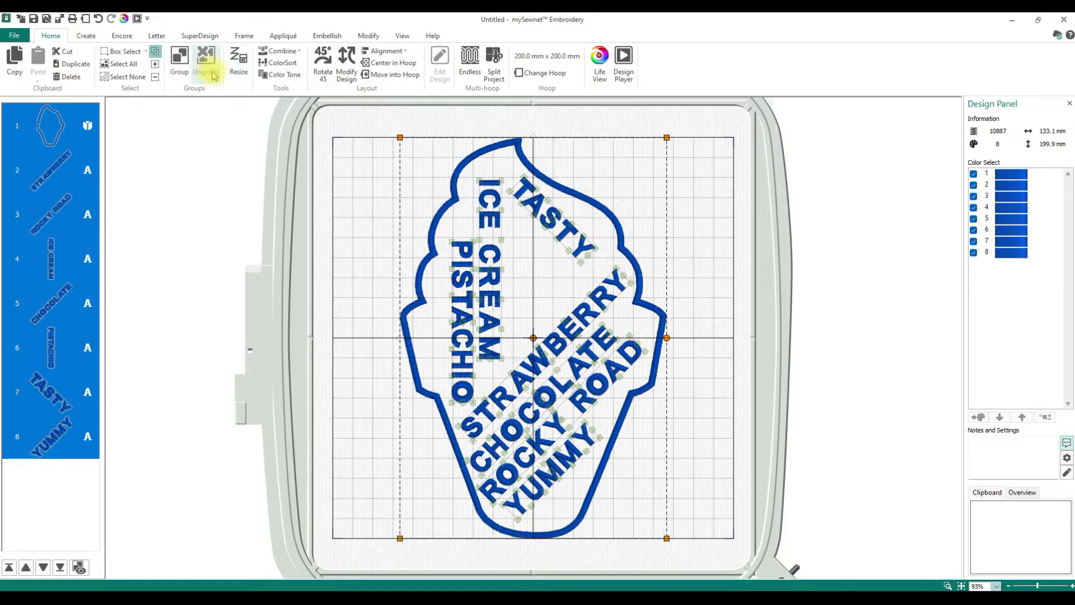
pyautogui.moveTo(567, 231)
pyautogui.mouseDown()
pyautogui.moveTo(554, 248)
pyautogui.moveTo(572, 234)
pyautogui.mouseUp()
pyautogui.click(192, 212)
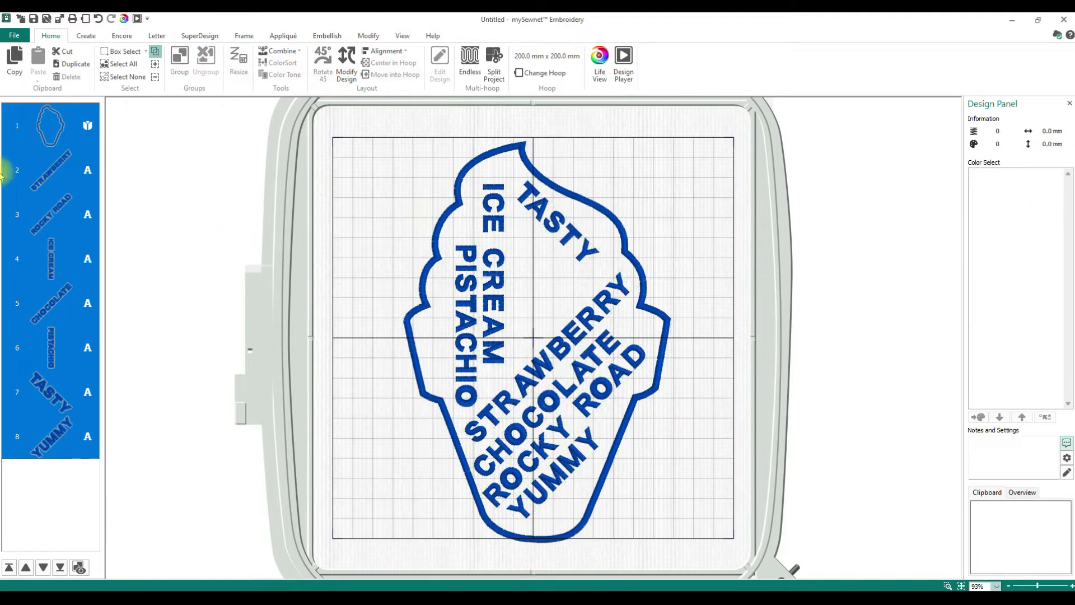
pyautogui.click(49, 173)
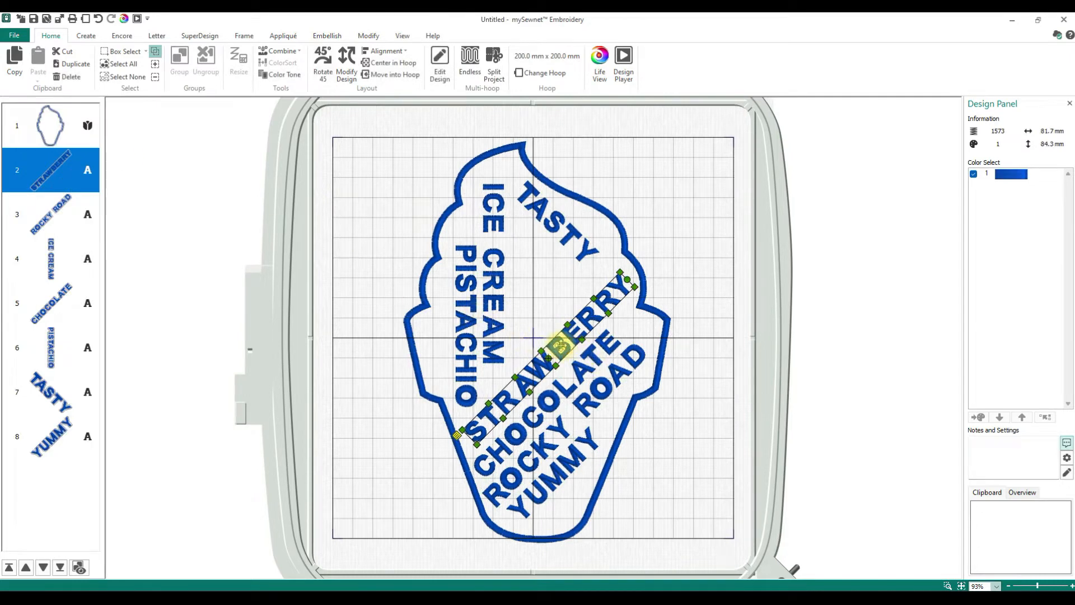
pyautogui.moveTo(554, 344); pyautogui.dragTo(520, 217)
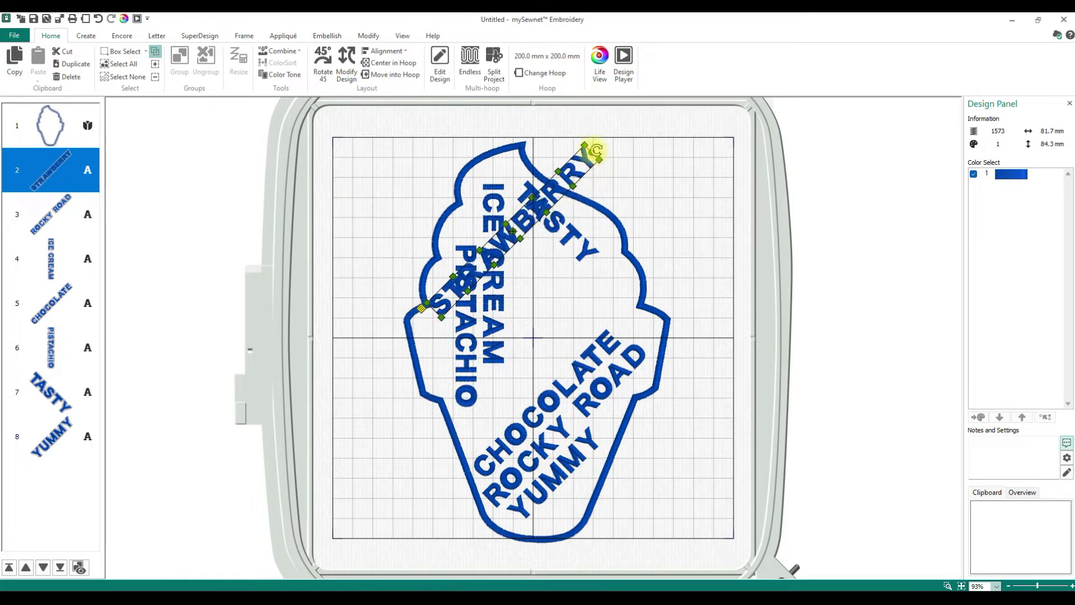
pyautogui.moveTo(622, 177); pyautogui.dragTo(623, 297)
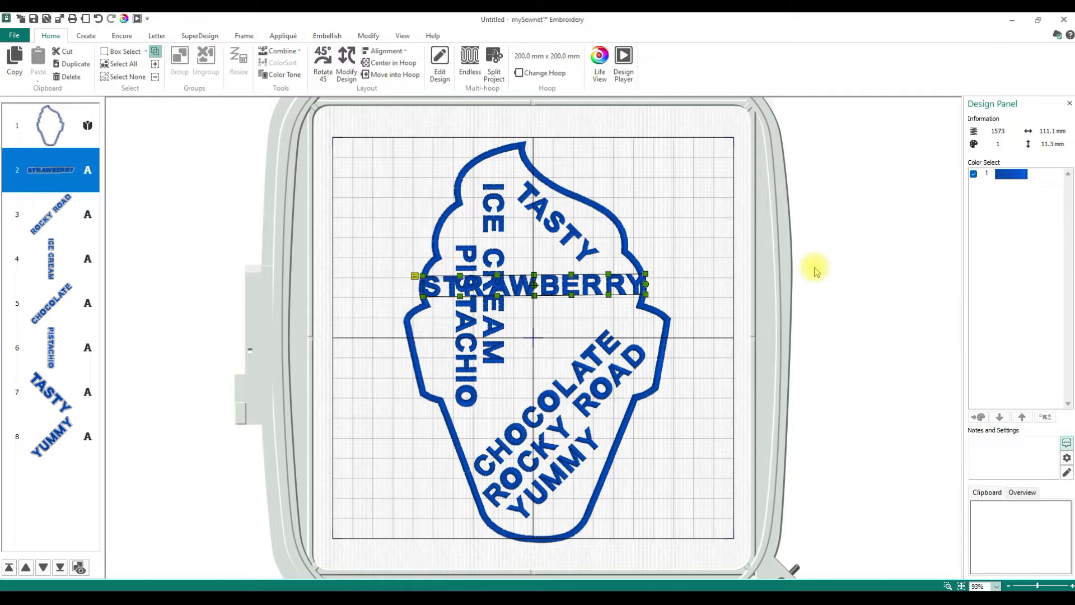
# - Delete everything in the hoop and start a new Word Sculpt with the ice cream cone outlined in running stitch
pyautogui.click(125, 65)
pyautogui.press('Delete')
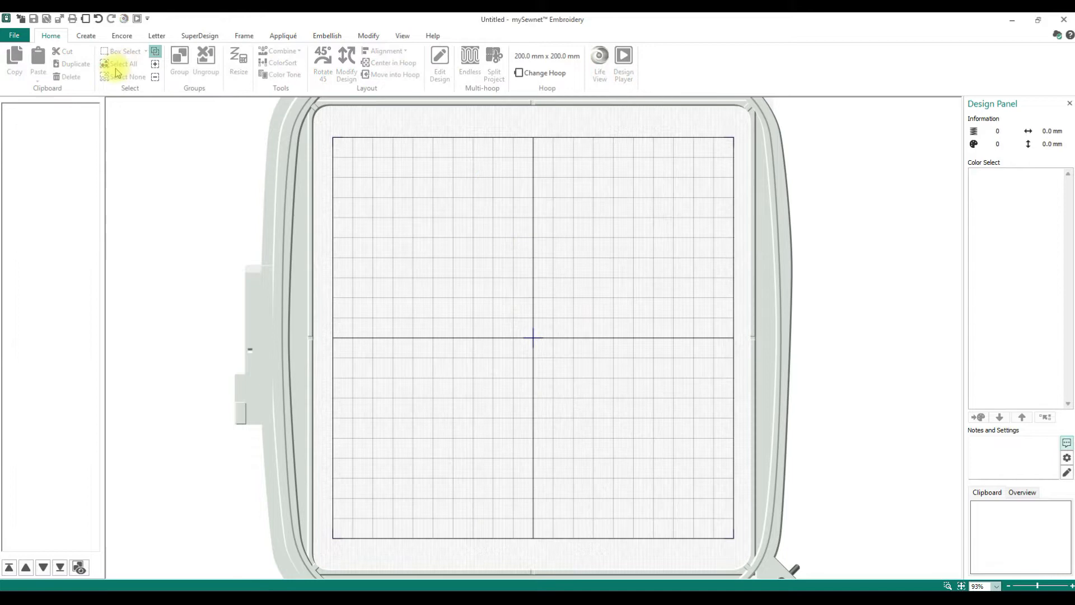
pyautogui.click(95, 38)
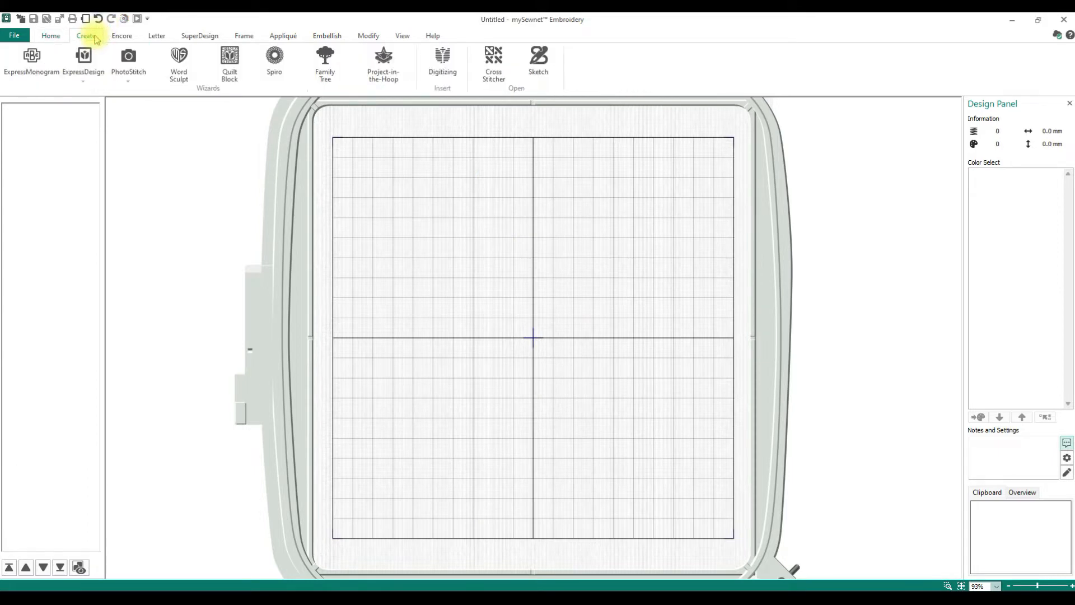
pyautogui.click(181, 63)
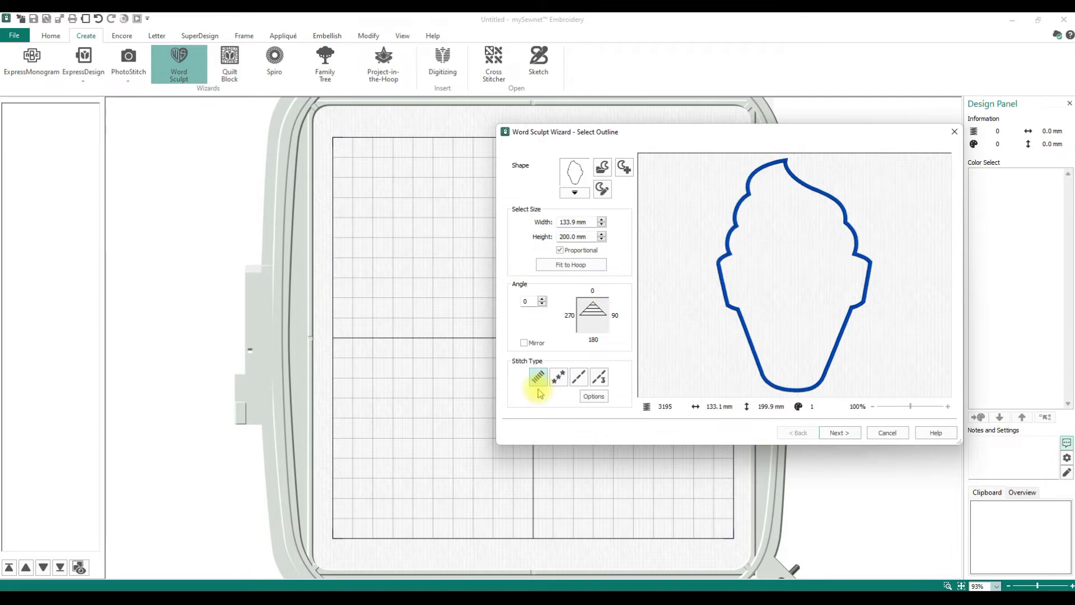
pyautogui.click(580, 383)
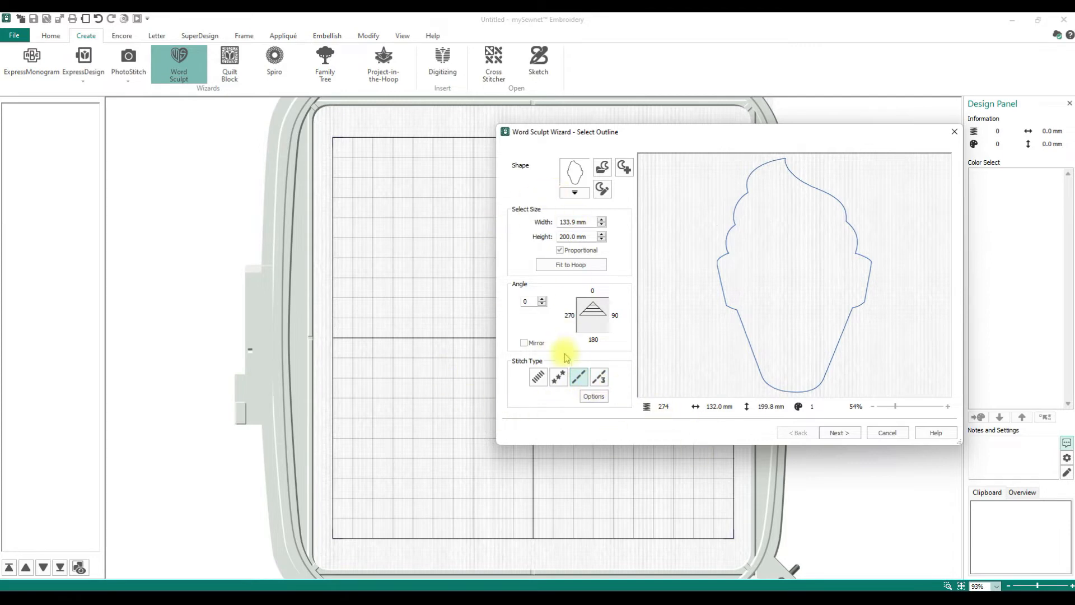
pyautogui.click(844, 432)
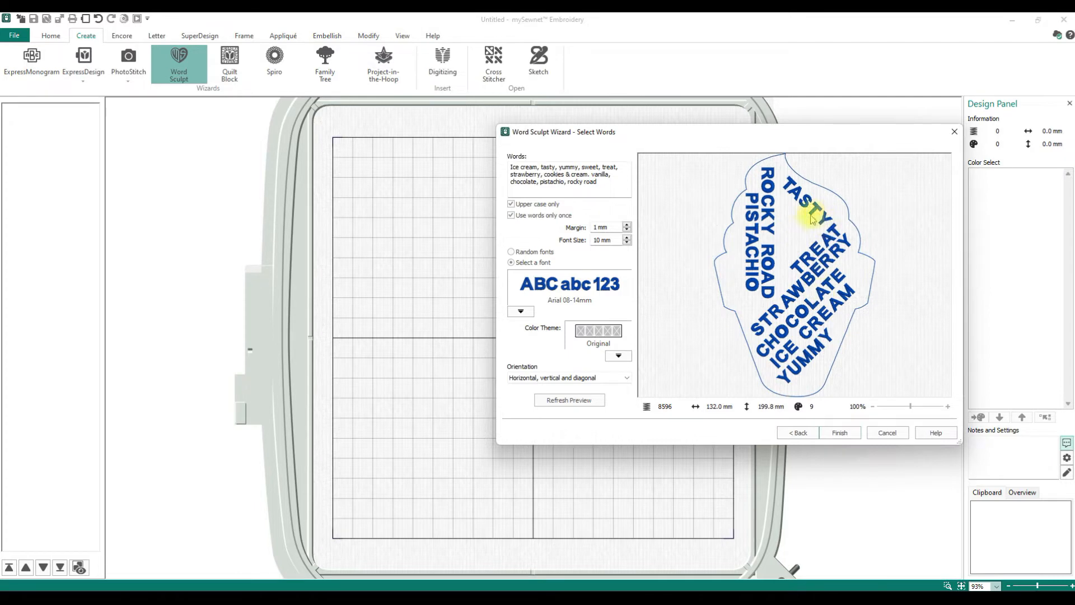
# - Try the word orientations Horizontal and vertical, and Horizontal, inside the running stitch cone outline
pyautogui.click(594, 378)
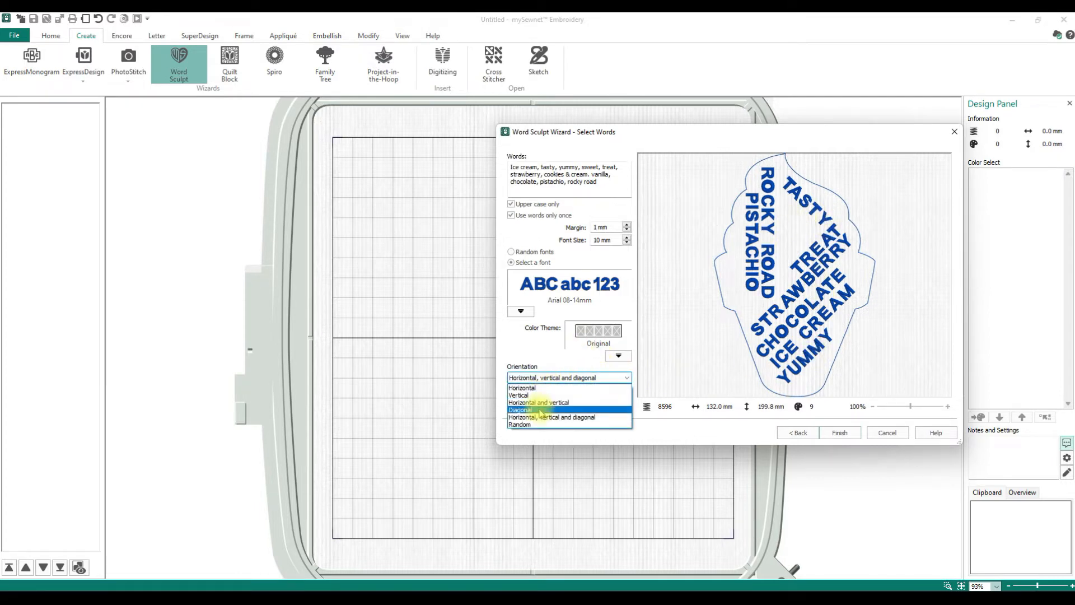
pyautogui.click(541, 402)
pyautogui.click(547, 401)
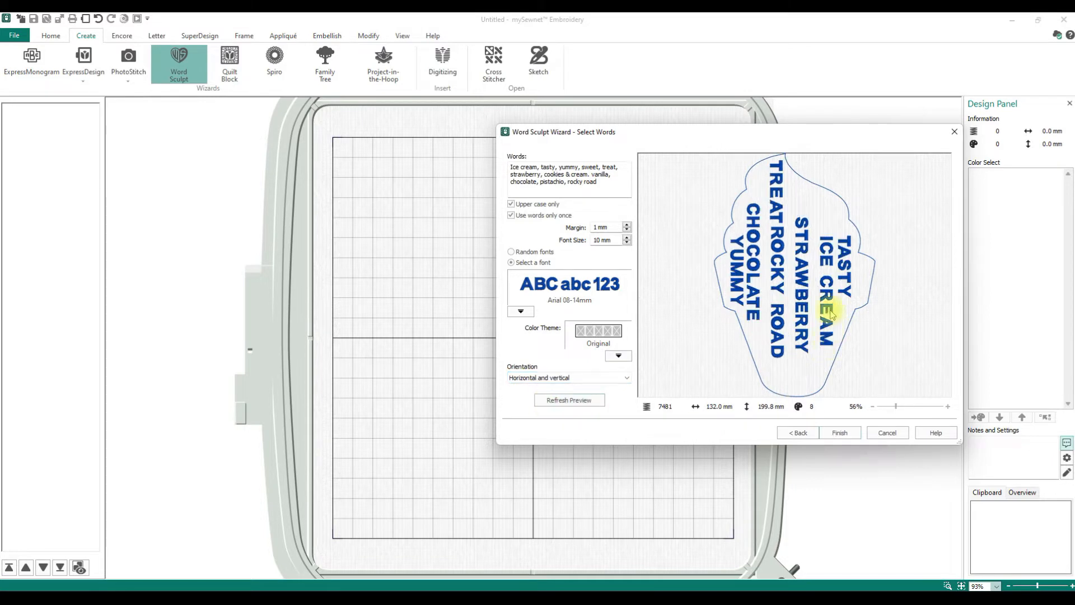
pyautogui.click(626, 378)
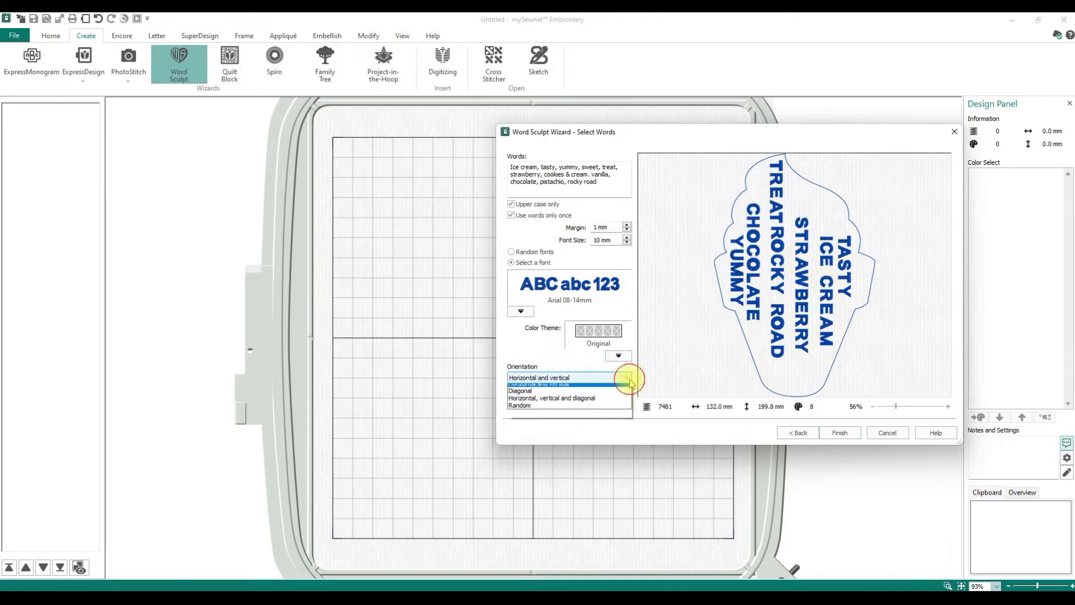
pyautogui.click(553, 380)
pyautogui.click(570, 402)
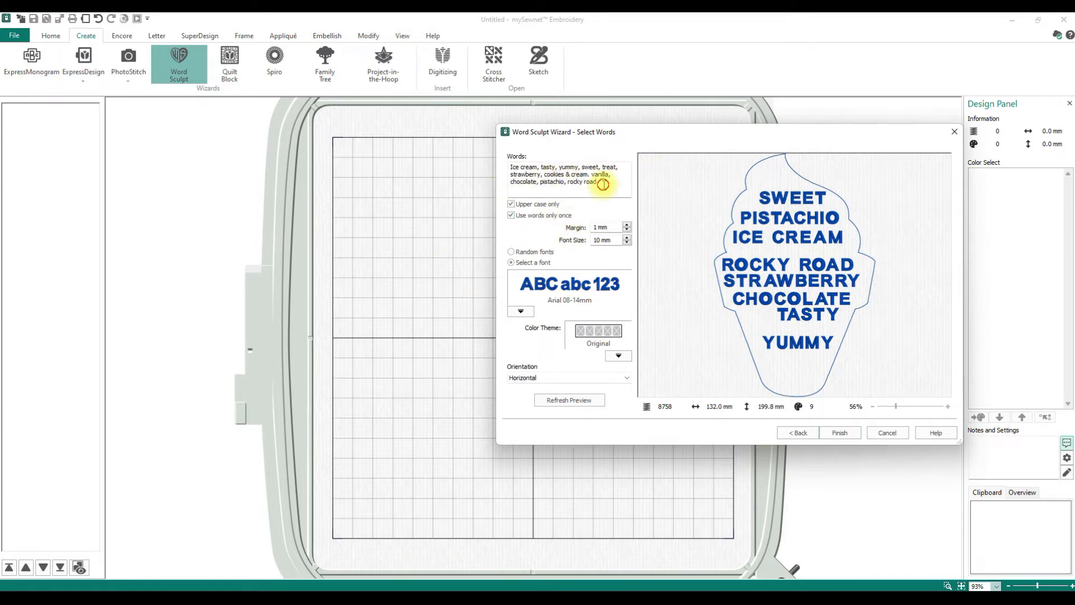
# - Clear all the words from the word list and finish the wizard with only the cone outline
pyautogui.moveTo(599, 181); pyautogui.dragTo(458, 162)
pyautogui.press('Delete')
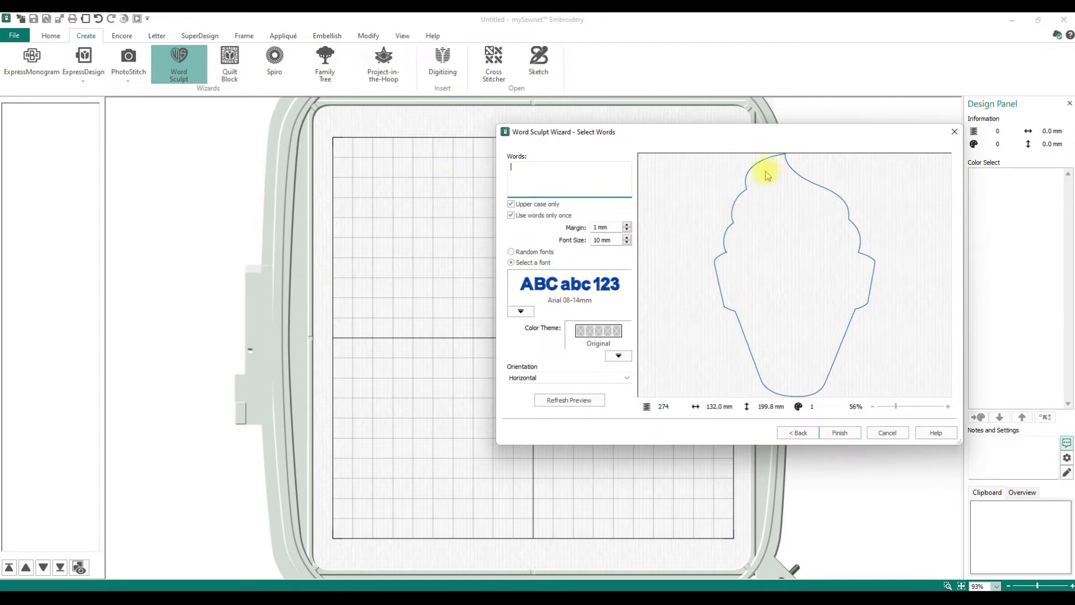
pyautogui.click(841, 433)
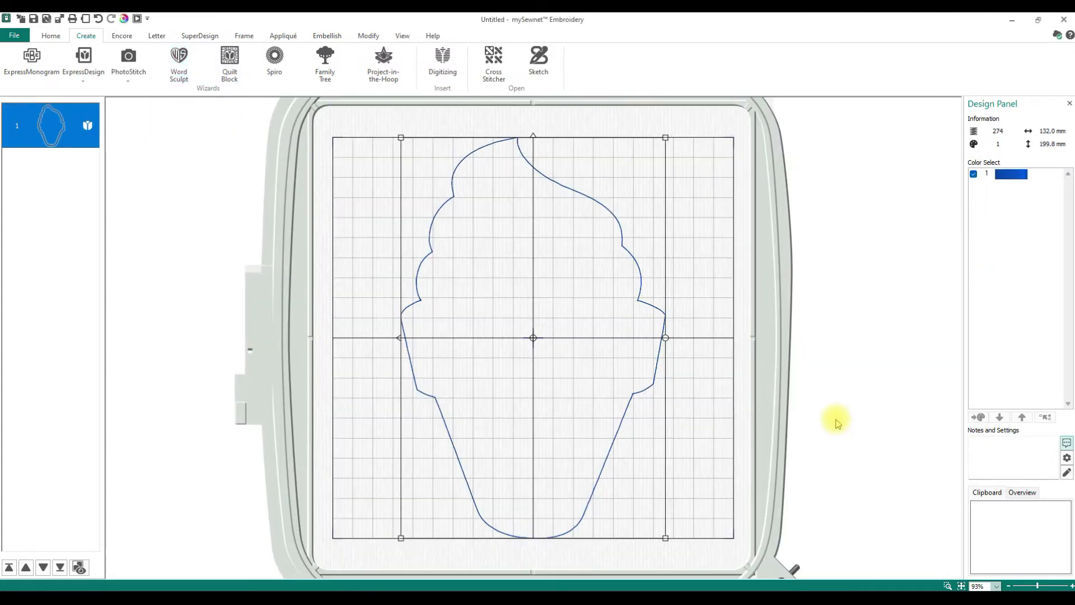
# - Add the lettering "ICE CREAM" in the Jingo 25-55mm font at 25 mm and move it across the middle of the cone
pyautogui.click(157, 37)
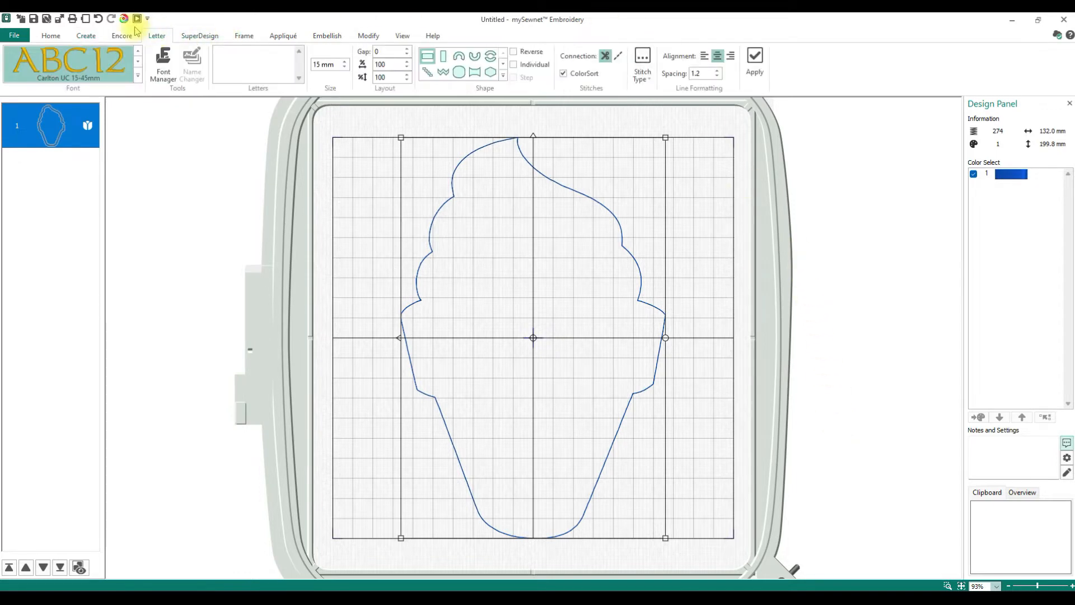
pyautogui.click(137, 80)
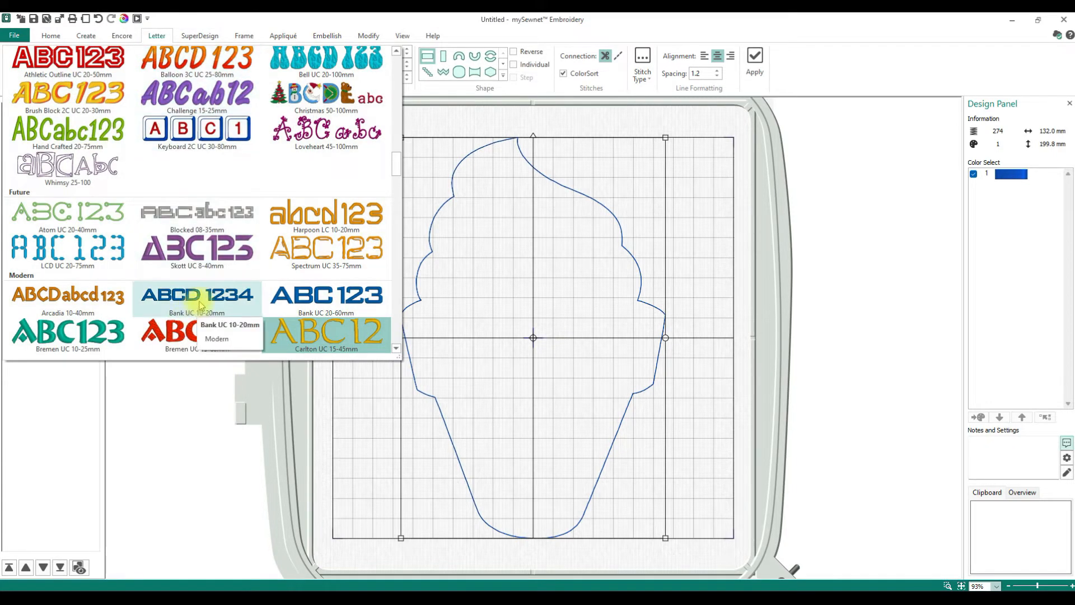
pyautogui.scroll(-3, 201, 285)
pyautogui.scroll(-3, 203, 267)
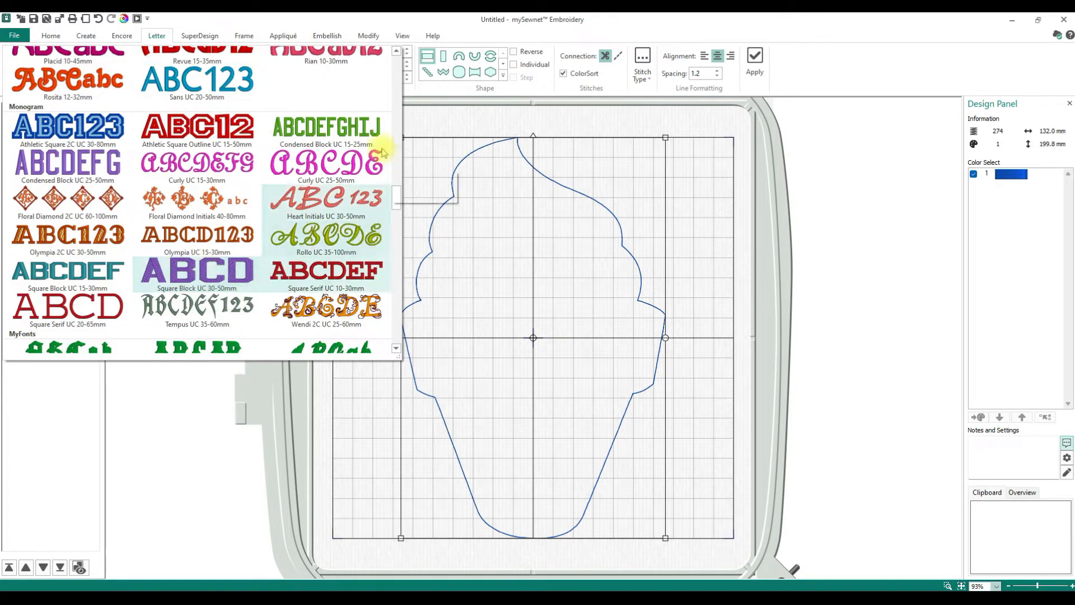
pyautogui.scroll(-5, 191, 258)
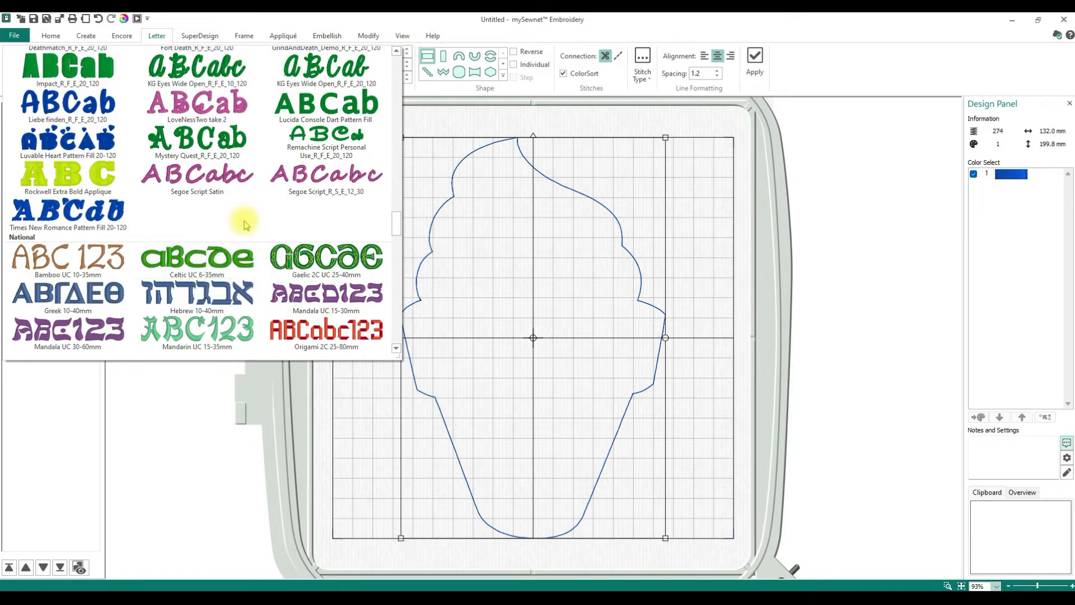
pyautogui.scroll(-3, 245, 225)
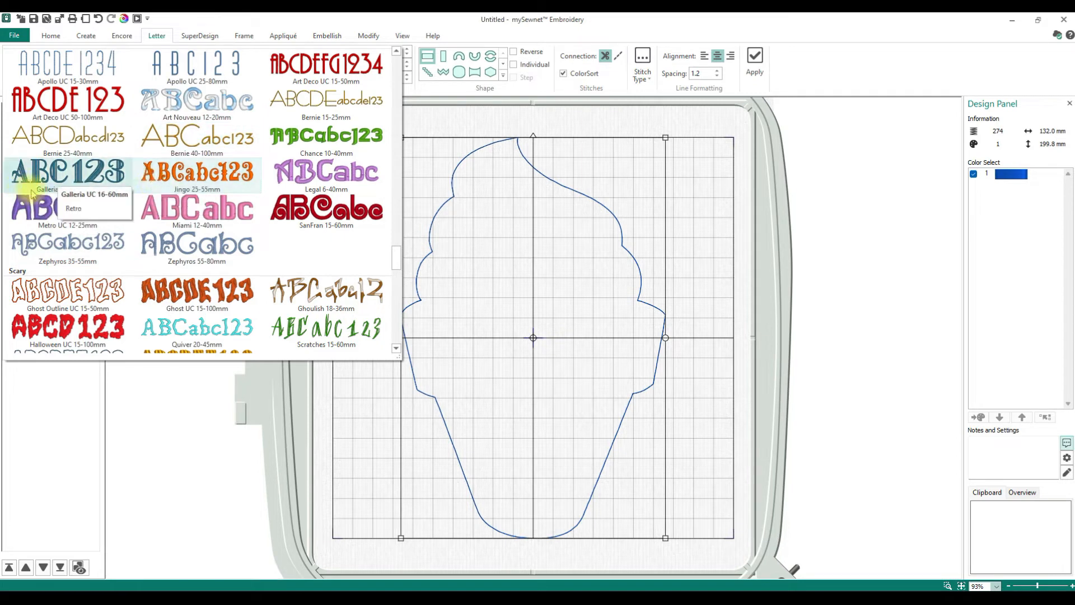
pyautogui.click(209, 178)
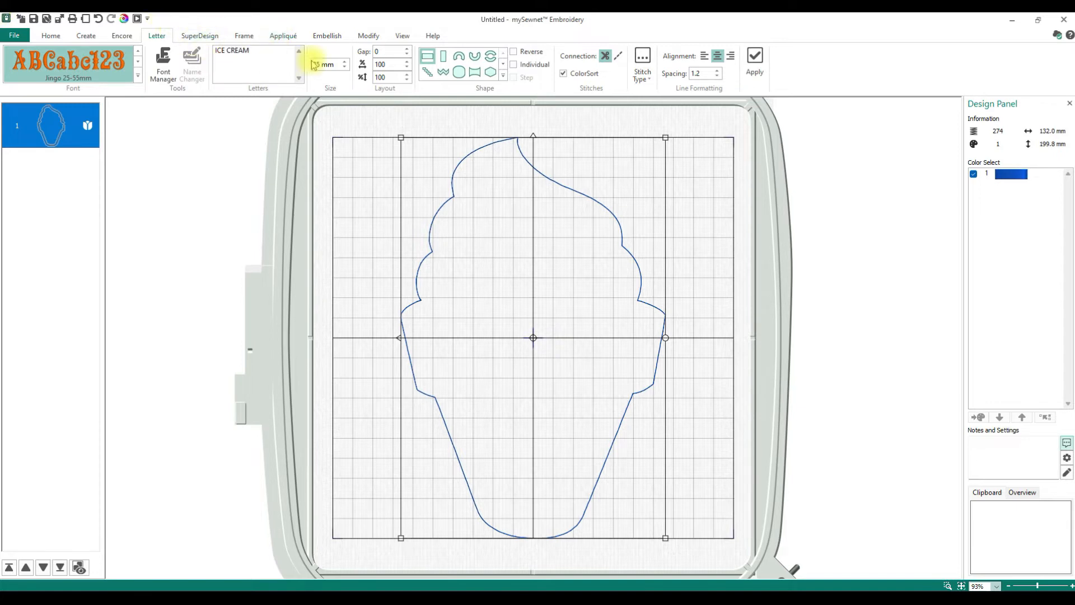
pyautogui.click(754, 59)
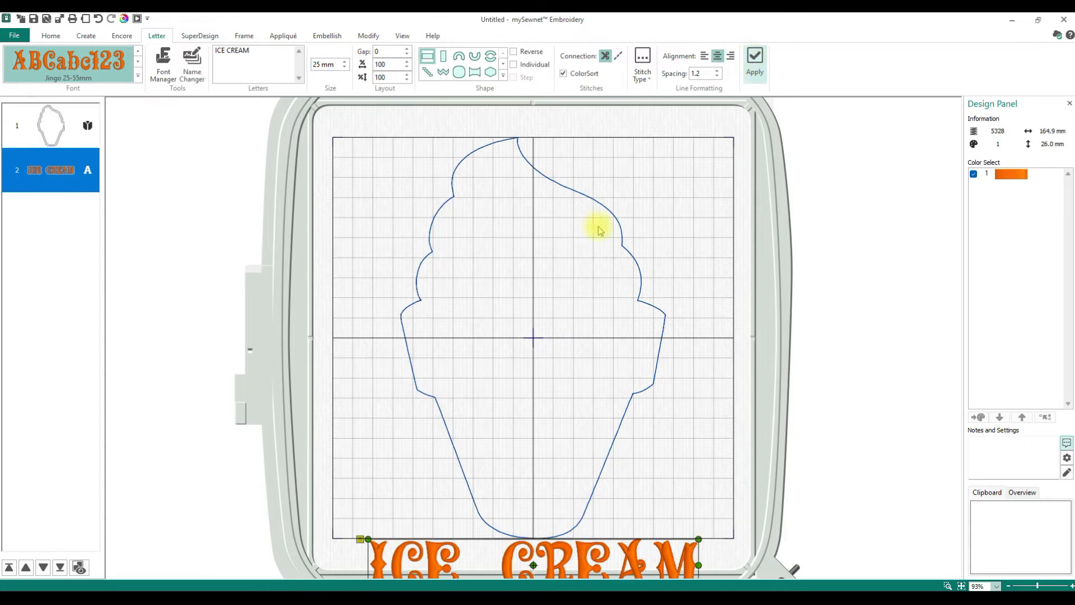
pyautogui.moveTo(492, 495); pyautogui.dragTo(496, 330)
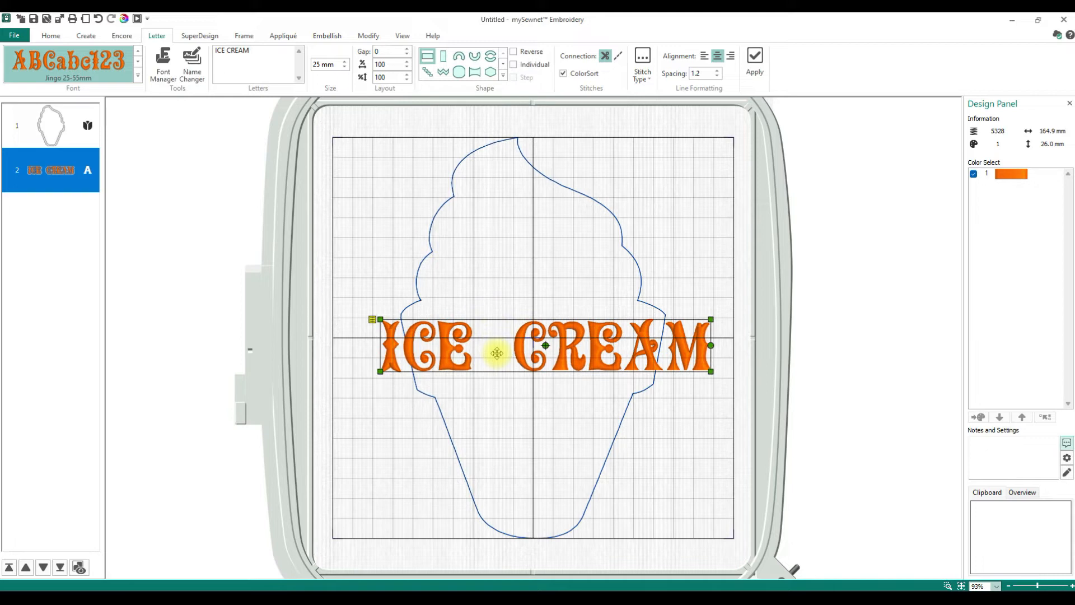
# - Try a tighter gap between the letters of ICE CREAM in the lettering properties, and undo the change
pyautogui.rightClick(497, 353)
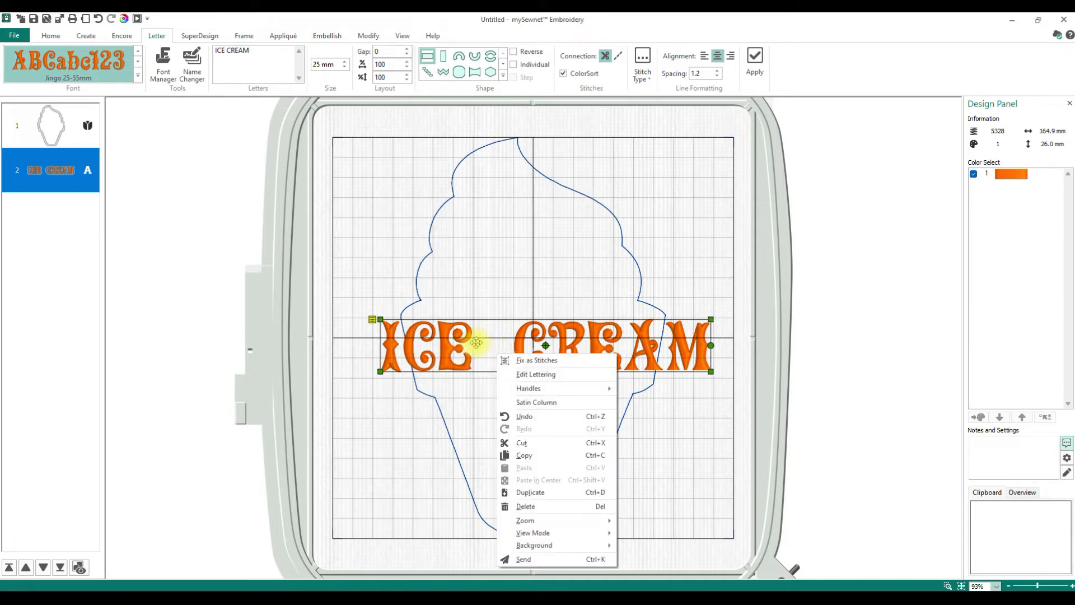
pyautogui.click(558, 374)
pyautogui.click(544, 291)
pyautogui.click(544, 291)
pyautogui.click(544, 291)
pyautogui.click(520, 446)
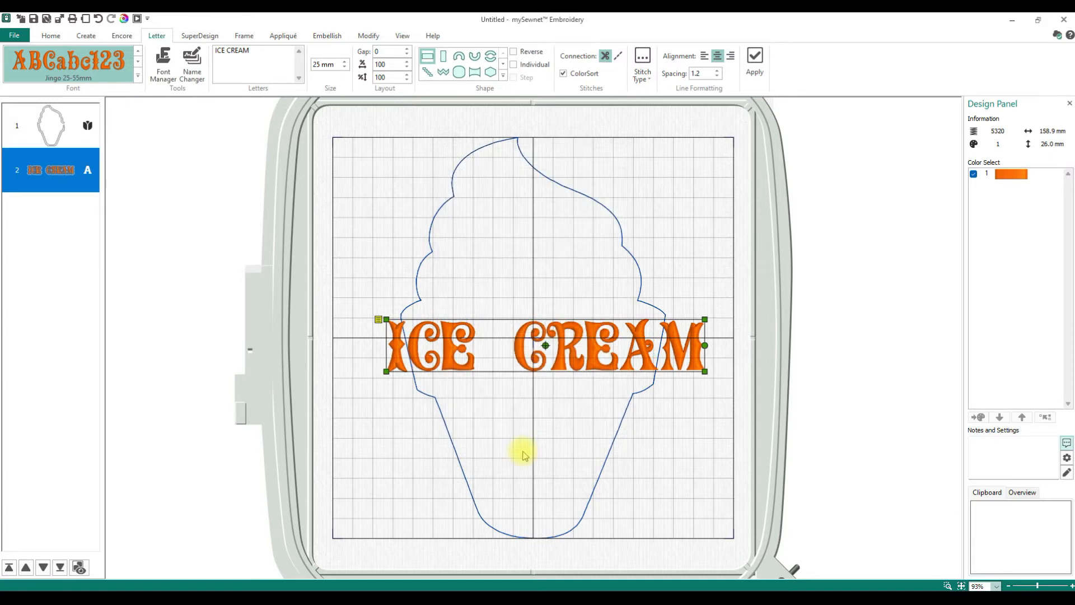
pyautogui.click(98, 18)
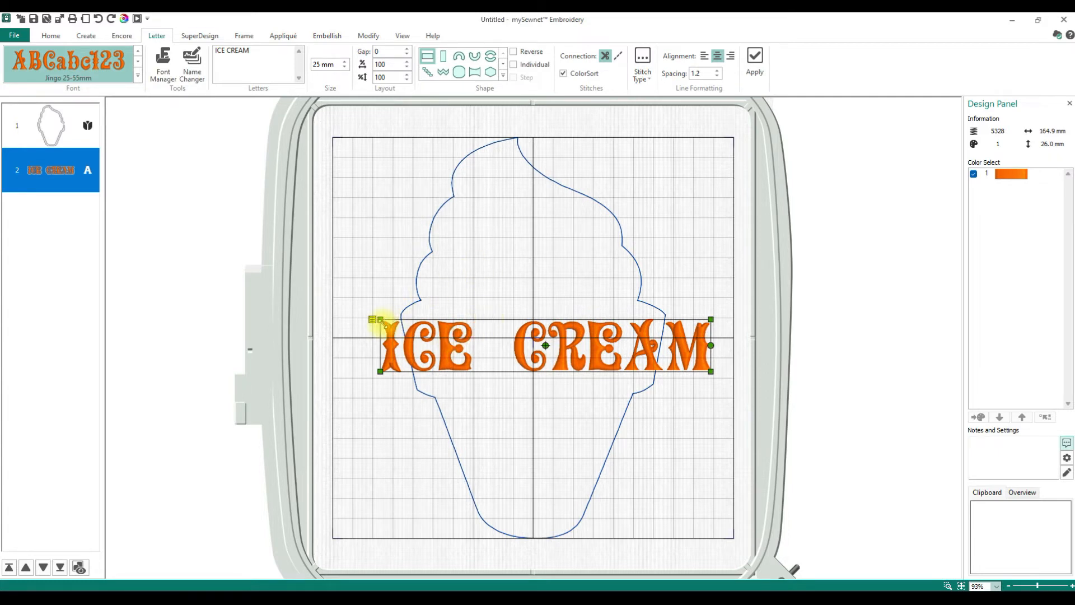
# - Resize the ICE CREAM lettering to fit the band below the swirl, about 130 mm wide and 45 mm high
pyautogui.moveTo(381, 320); pyautogui.dragTo(418, 300)
pyautogui.moveTo(418, 371); pyautogui.dragTo(416, 398)
pyautogui.moveTo(711, 300); pyautogui.dragTo(665, 300)
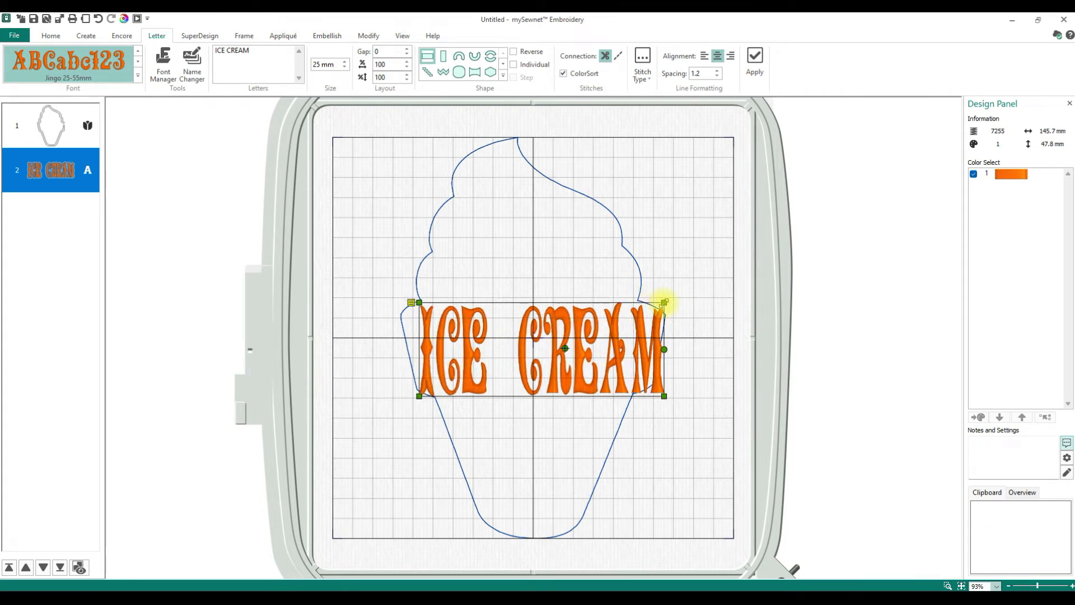
pyautogui.moveTo(416, 303); pyautogui.dragTo(396, 301)
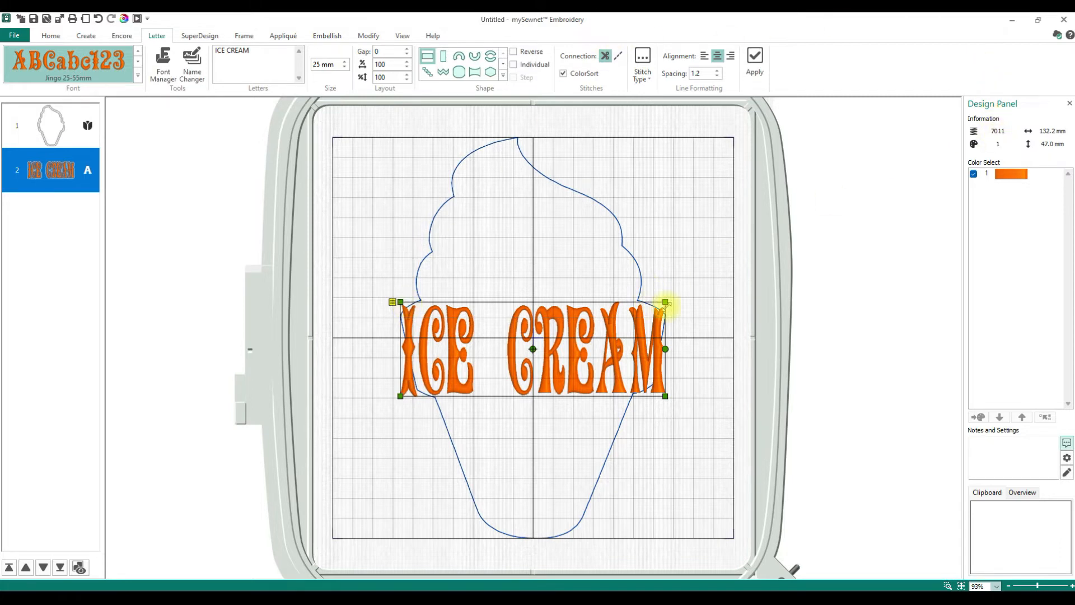
pyautogui.moveTo(665, 302); pyautogui.dragTo(687, 294)
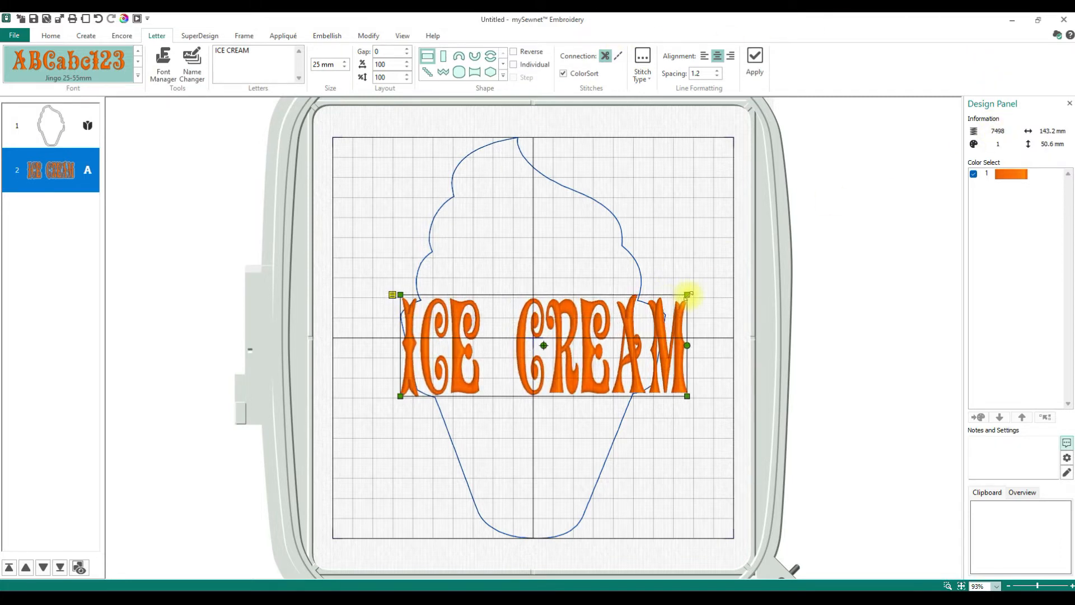
pyautogui.moveTo(688, 294); pyautogui.dragTo(665, 308)
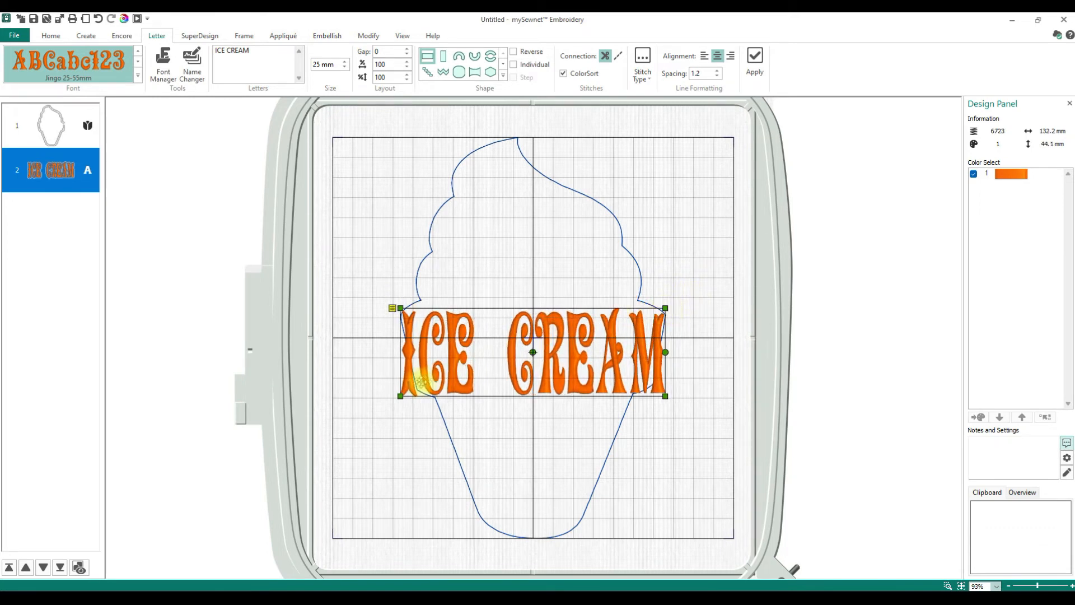
pyautogui.moveTo(400, 396)
pyautogui.mouseDown()
pyautogui.moveTo(450, 373)
pyautogui.moveTo(415, 392)
pyautogui.mouseUp()
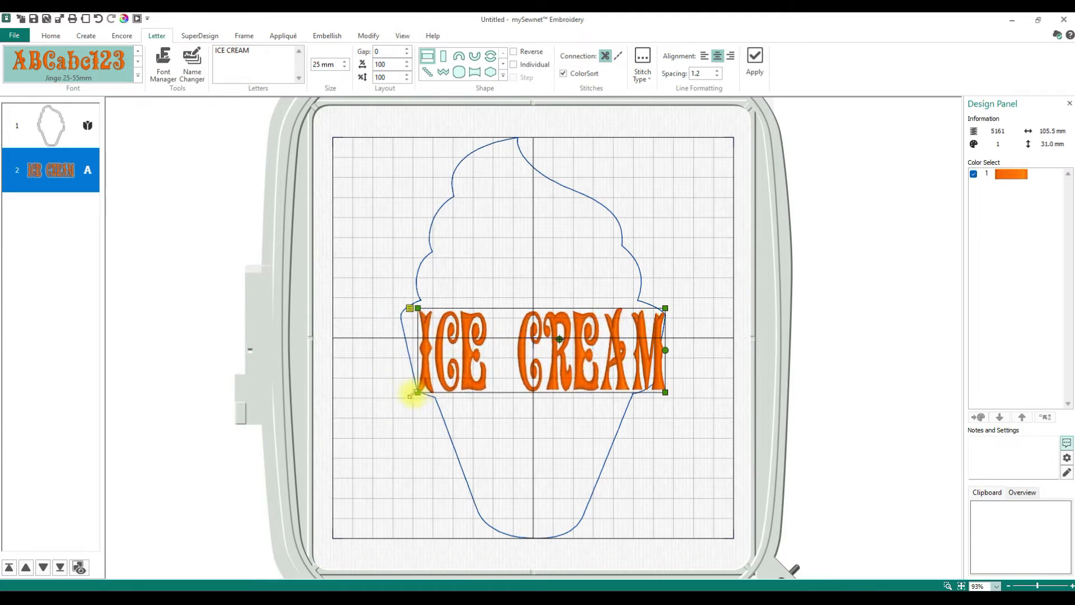
pyautogui.moveTo(415, 307); pyautogui.dragTo(405, 301)
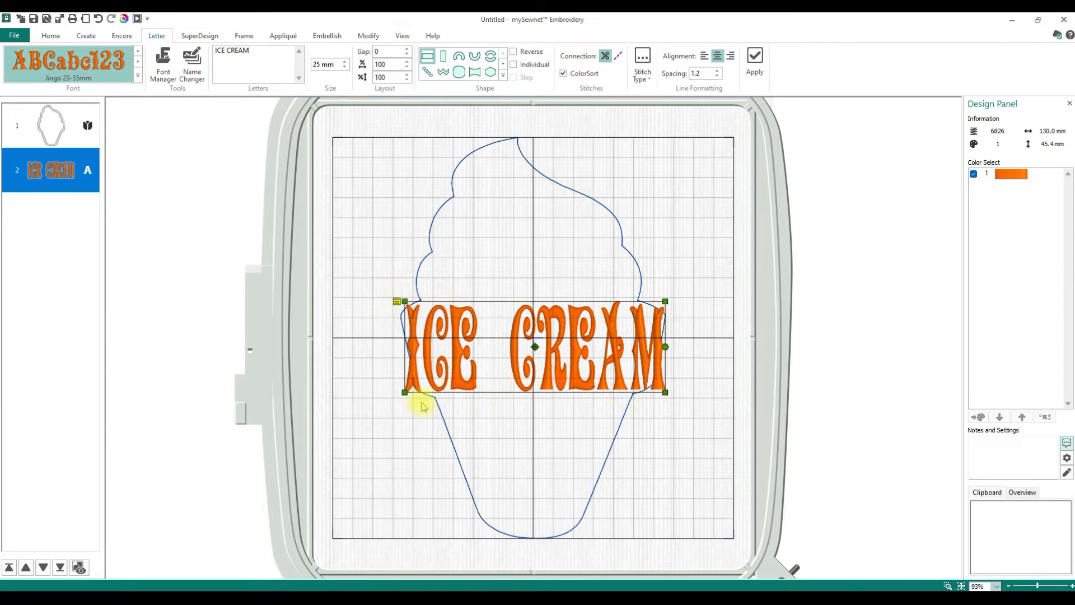
# - Change the line type of the ICE CREAM lettering to Curve
pyautogui.click(398, 303)
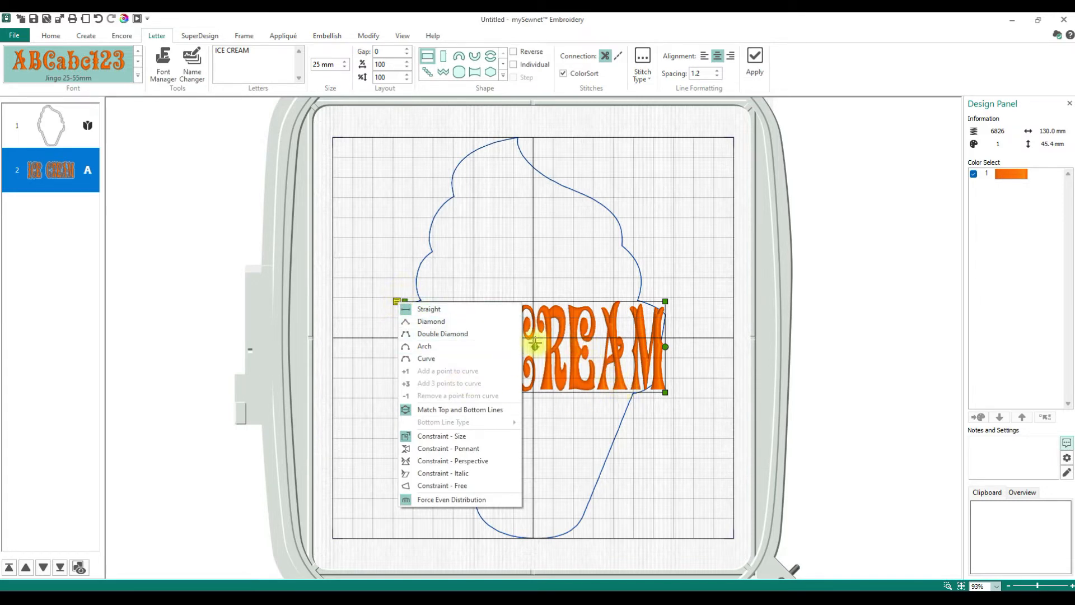
pyautogui.click(437, 360)
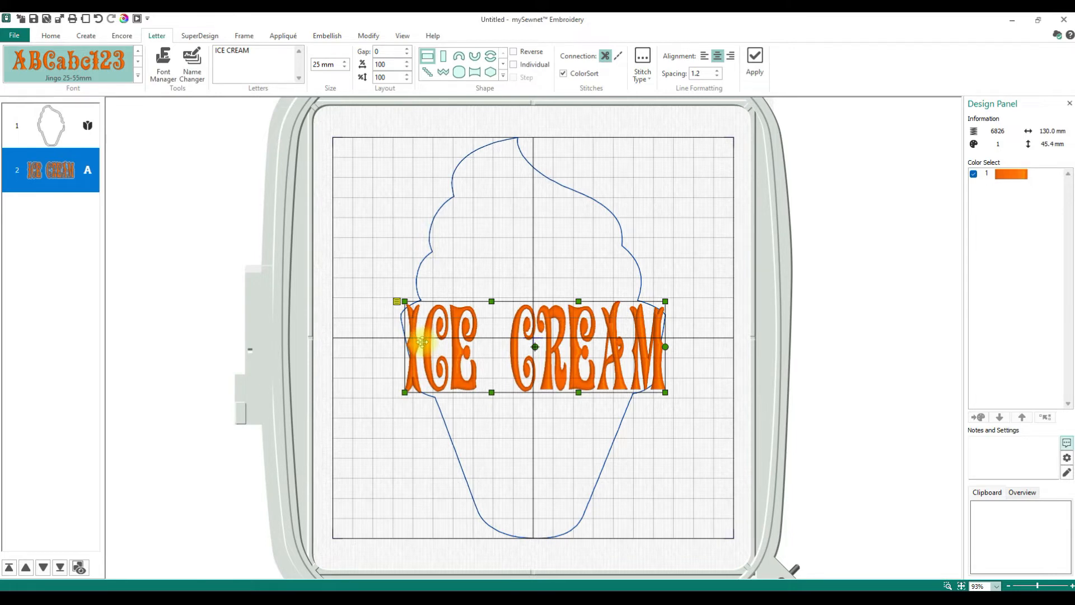
pyautogui.click(396, 301)
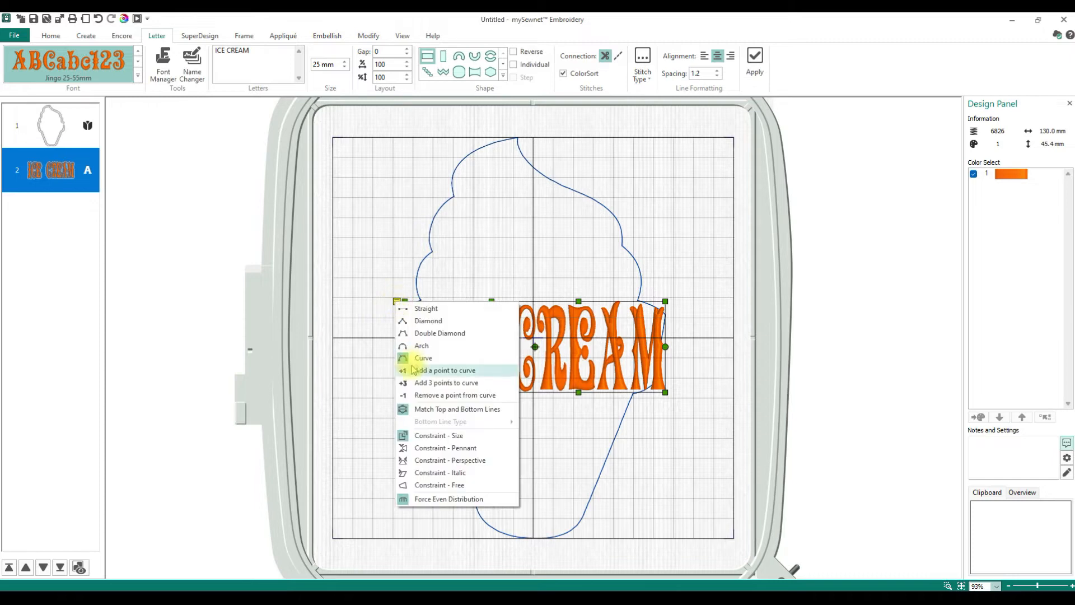
pyautogui.click(399, 302)
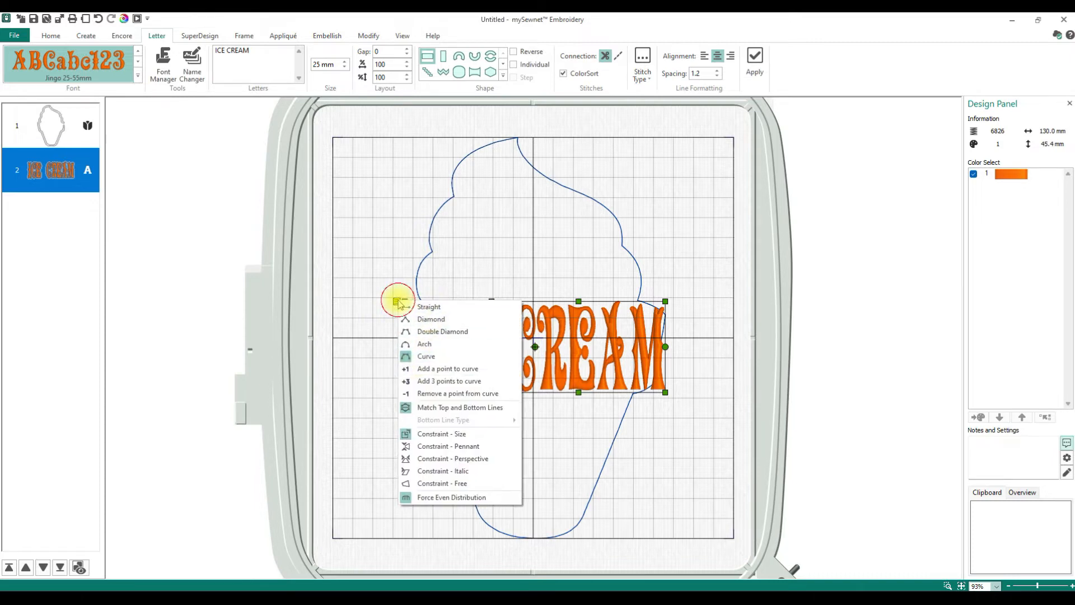
pyautogui.click(423, 357)
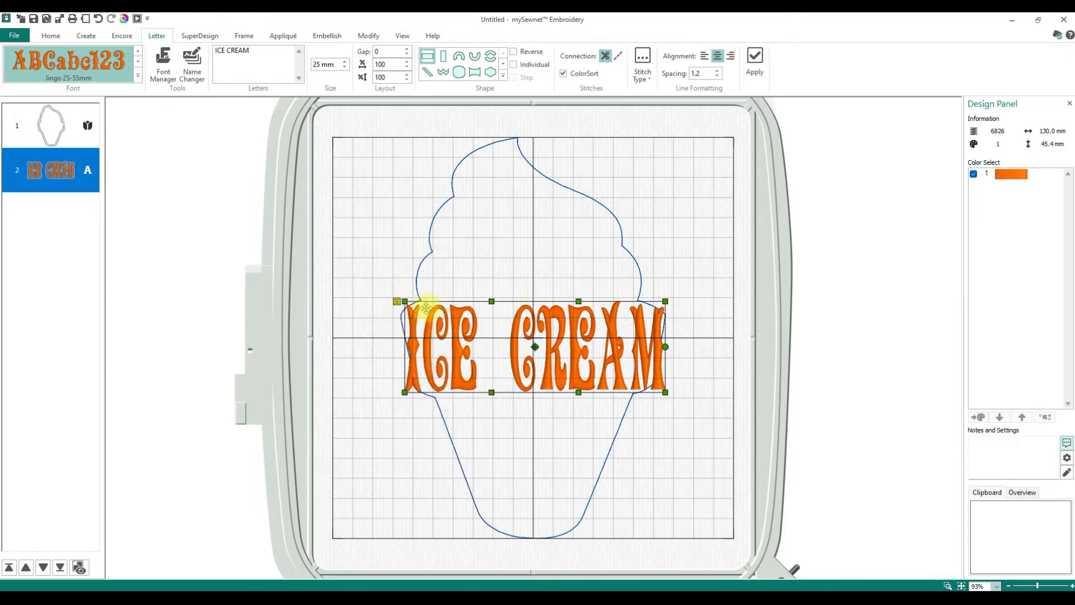
# - Try dipping the middle of the lettering's top line and adjusting its two upper corners
pyautogui.moveTo(492, 301); pyautogui.dragTo(491, 308)
pyautogui.moveTo(579, 301); pyautogui.dragTo(579, 305)
pyautogui.moveTo(492, 307); pyautogui.dragTo(492, 311)
pyautogui.moveTo(578, 305); pyautogui.dragTo(580, 309)
pyautogui.moveTo(664, 302)
pyautogui.mouseDown()
pyautogui.moveTo(647, 300)
pyautogui.moveTo(666, 300)
pyautogui.mouseUp()
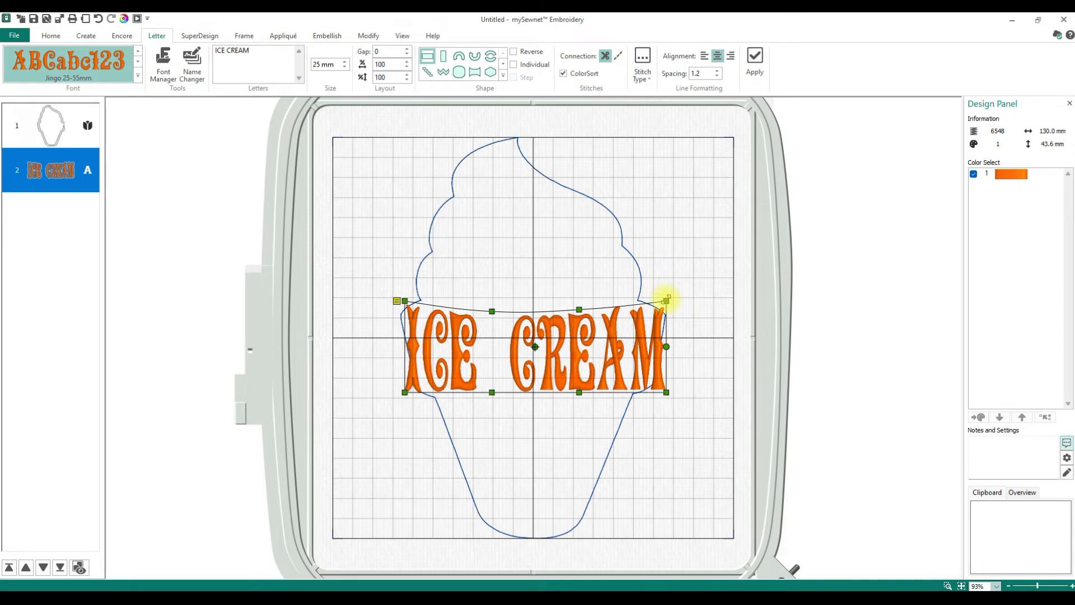
pyautogui.moveTo(406, 301)
pyautogui.mouseDown()
pyautogui.moveTo(416, 305)
pyautogui.moveTo(408, 297)
pyautogui.mouseUp()
# - Set the lettering to Constraint - Free and reposition its top-left corner at the edge of the cone's rim
pyautogui.rightClick(408, 298)
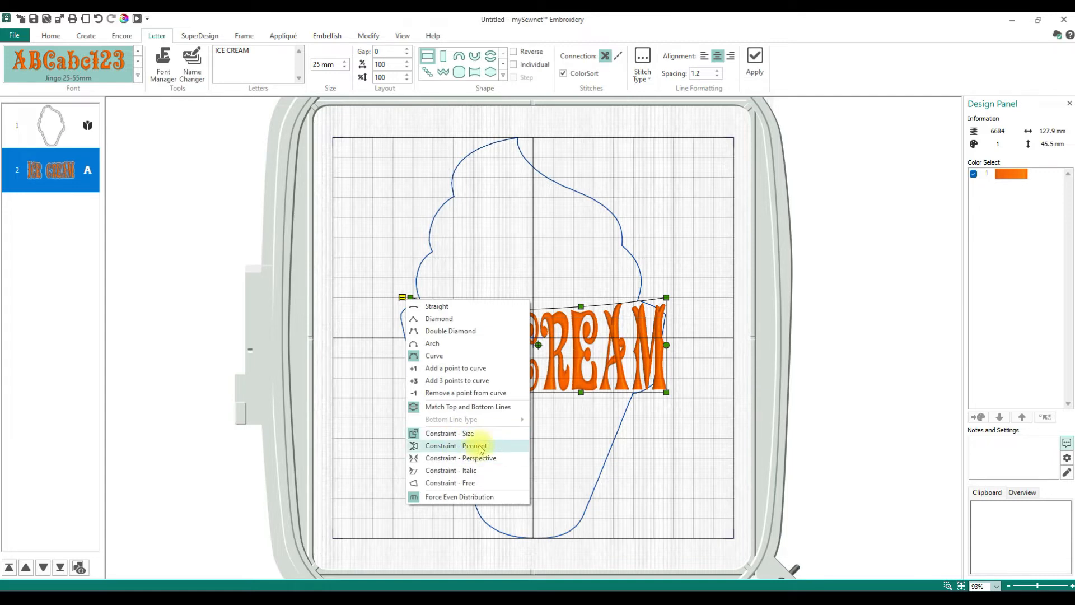
pyautogui.click(470, 483)
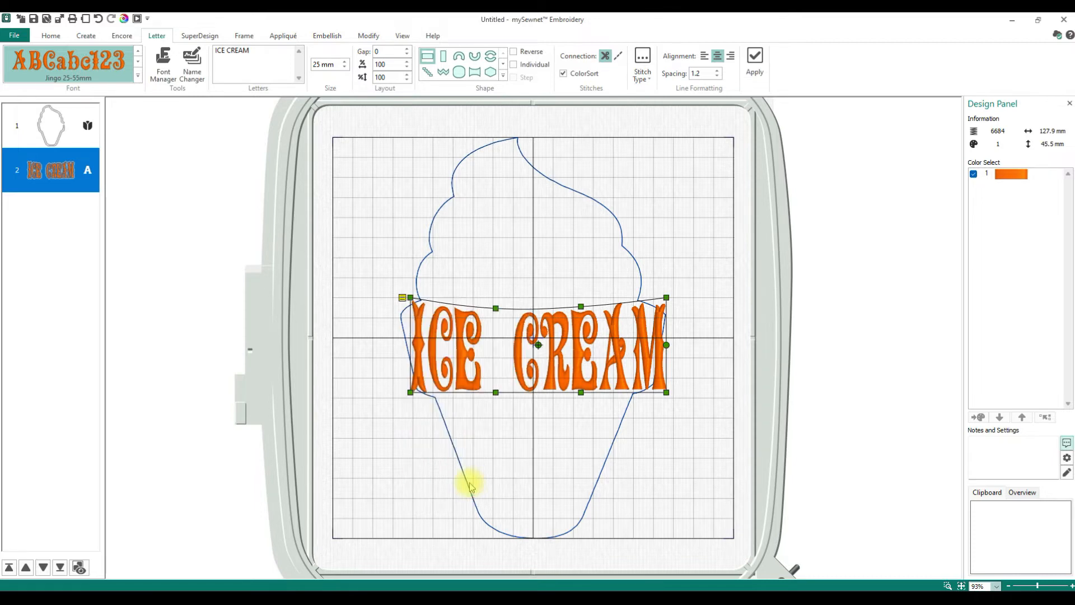
pyautogui.moveTo(407, 298); pyautogui.dragTo(395, 314)
pyautogui.moveTo(490, 308); pyautogui.dragTo(487, 321)
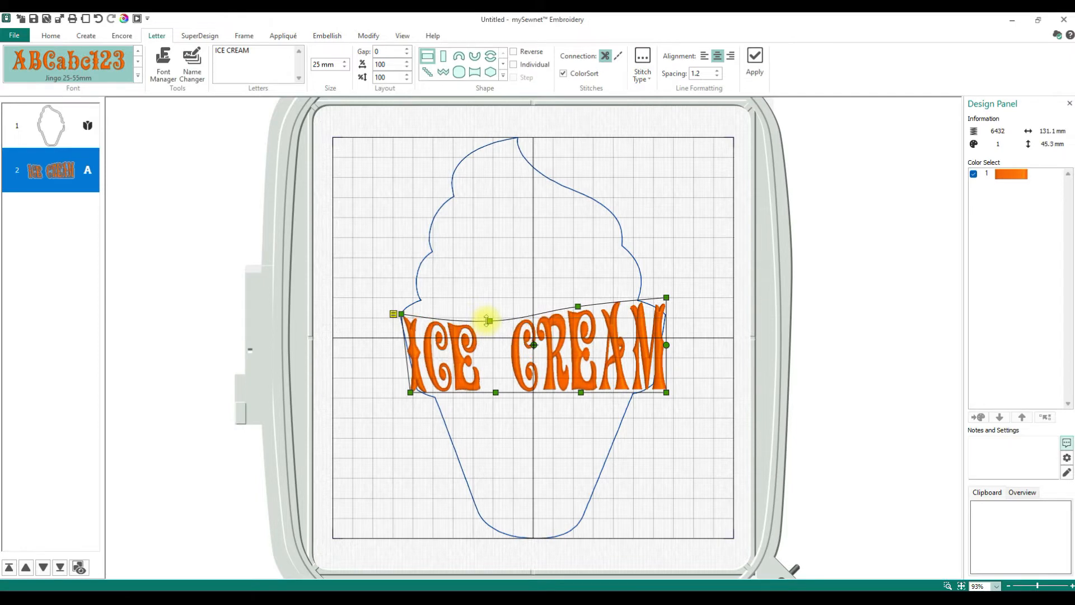
pyautogui.moveTo(400, 312); pyautogui.dragTo(414, 300)
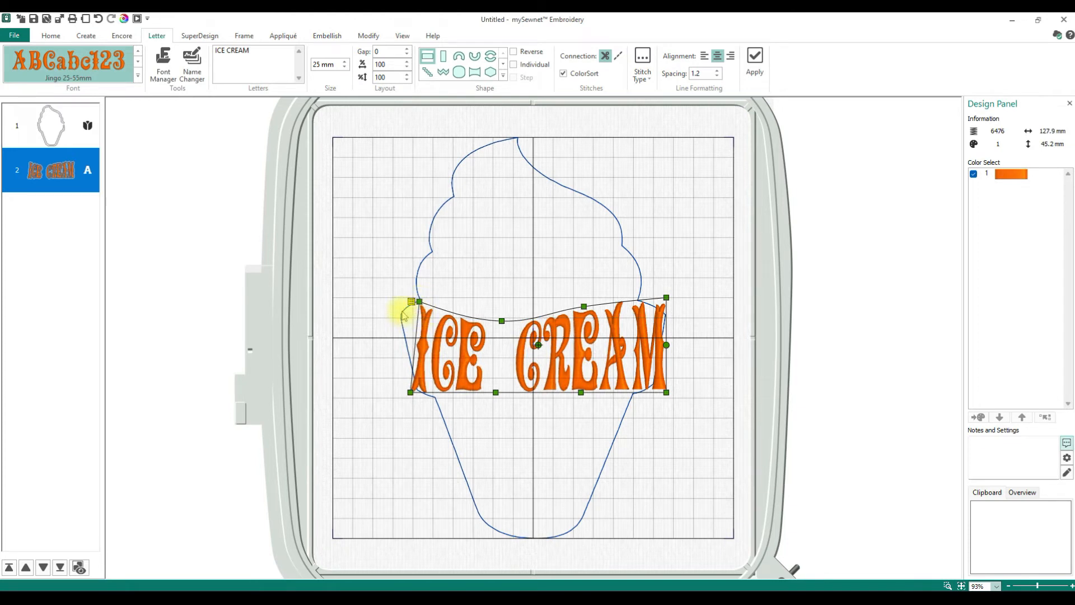
pyautogui.moveTo(416, 301); pyautogui.dragTo(394, 306)
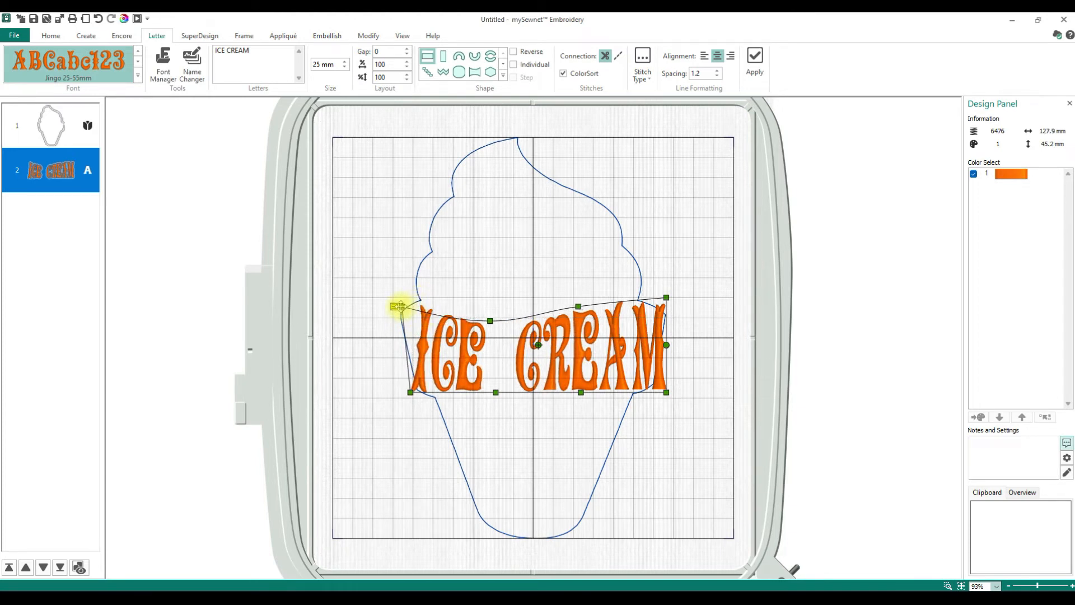
# - Arch the lettering's top line upward and move its top-right and bottom-left corners onto the cone outline
pyautogui.moveTo(490, 319); pyautogui.dragTo(490, 289)
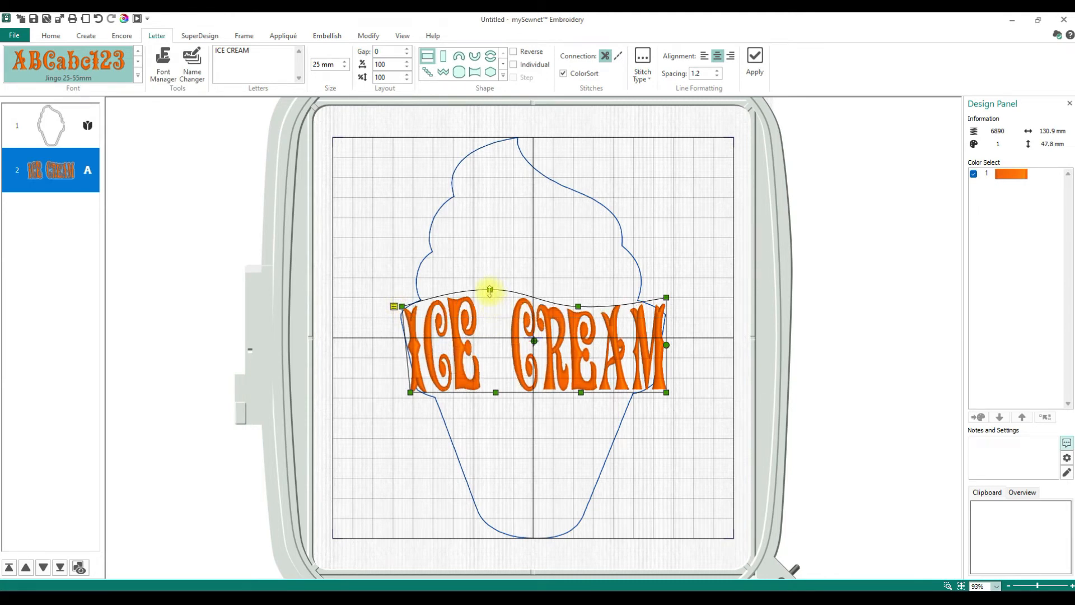
pyautogui.moveTo(578, 303); pyautogui.dragTo(578, 287)
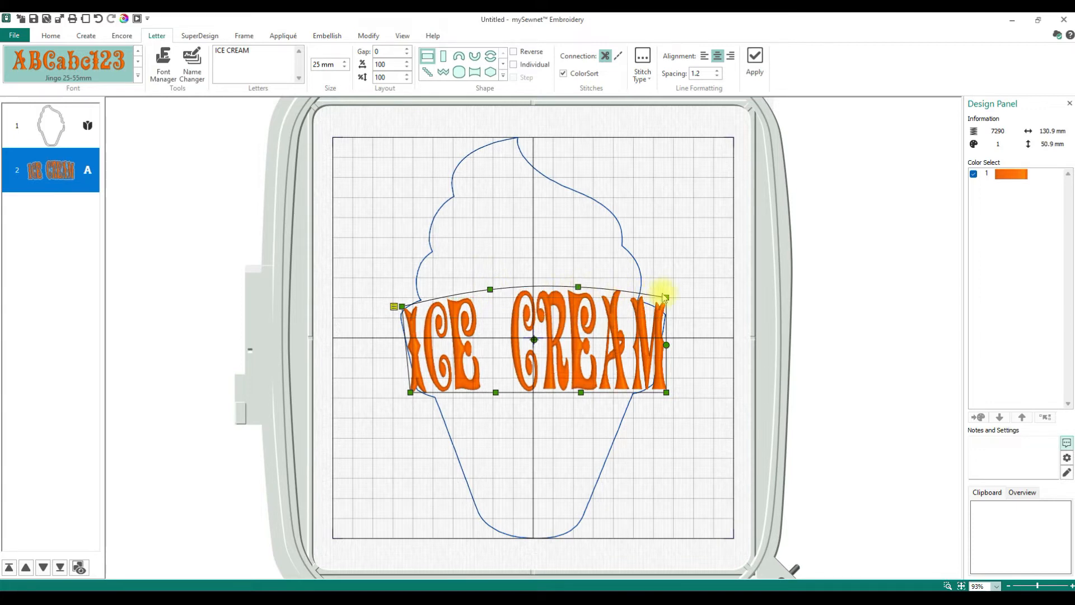
pyautogui.moveTo(667, 296); pyautogui.dragTo(669, 303)
pyautogui.moveTo(666, 310); pyautogui.dragTo(665, 312)
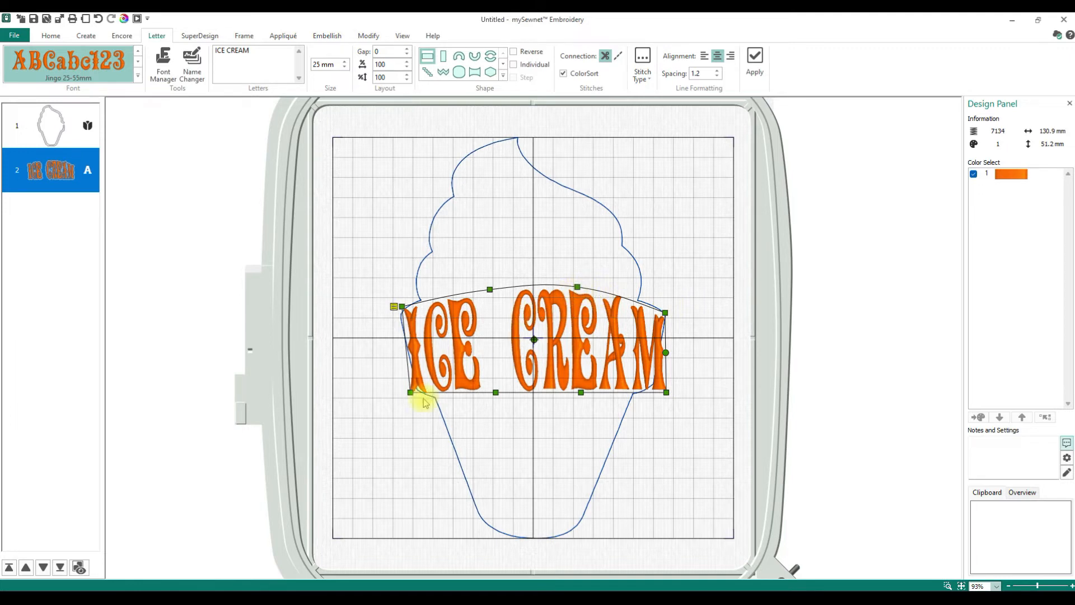
pyautogui.moveTo(411, 392)
pyautogui.mouseDown()
pyautogui.moveTo(429, 394)
pyautogui.moveTo(418, 390)
pyautogui.mouseUp()
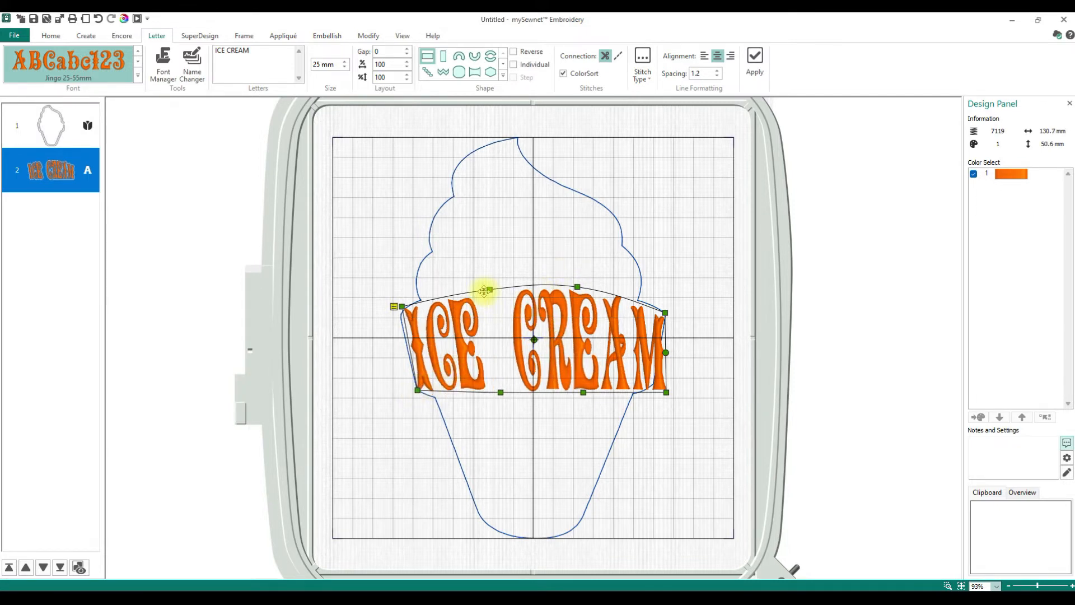
# - Reshape the top line with its two middle points into a higher arch, making the lettering about 54 mm high
pyautogui.moveTo(490, 288); pyautogui.dragTo(490, 312)
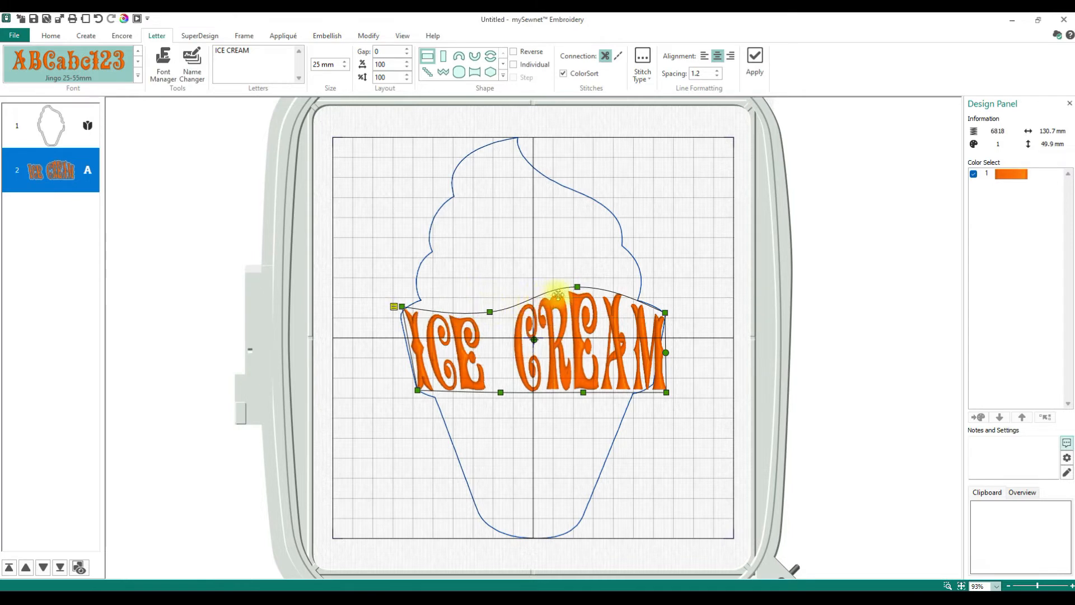
pyautogui.moveTo(577, 288); pyautogui.dragTo(578, 280)
pyautogui.moveTo(492, 309); pyautogui.dragTo(491, 284)
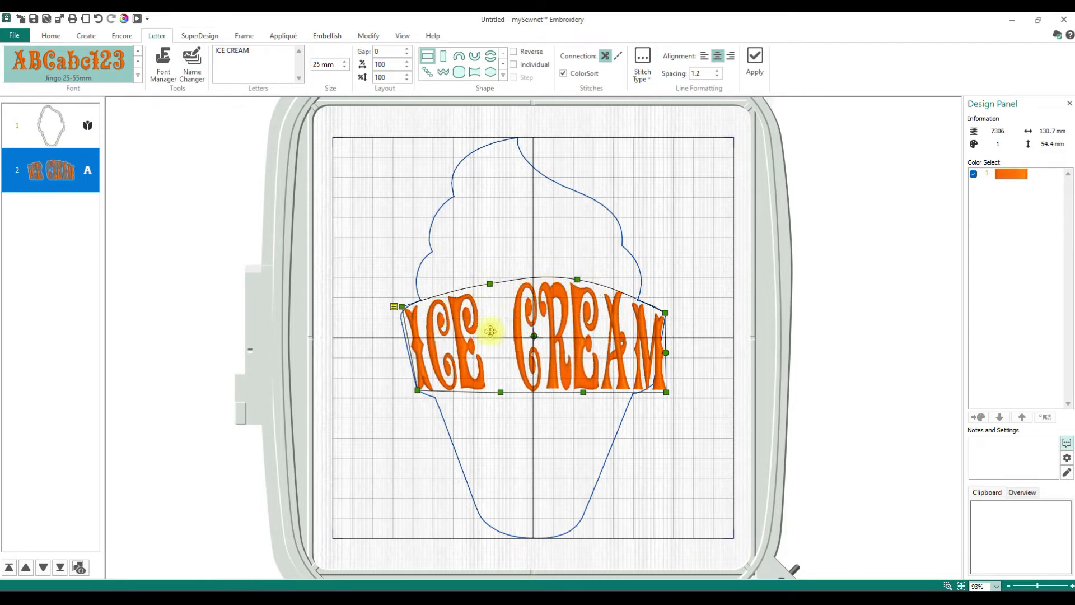
# - Turn off Force Even Distribution and shift the left middle point of the top line along the arch
pyautogui.rightClick(393, 305)
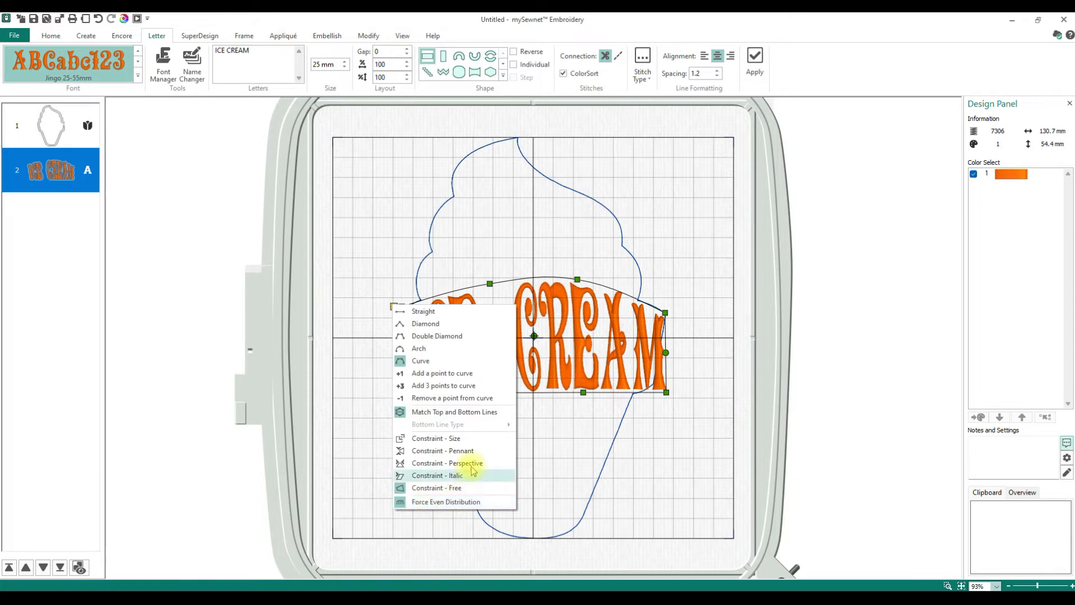
pyautogui.click(483, 501)
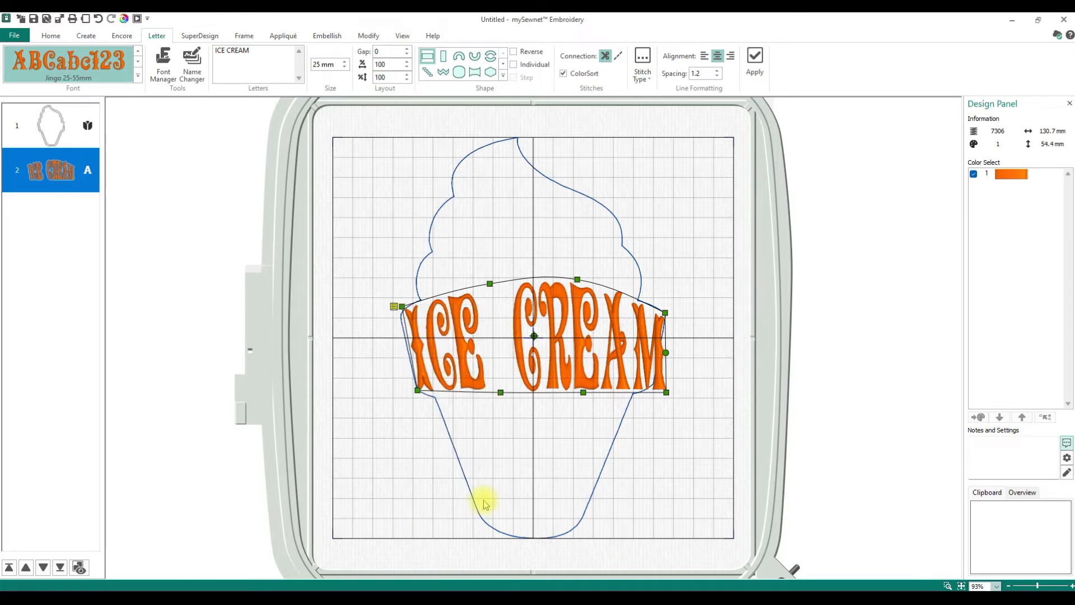
pyautogui.click(468, 281)
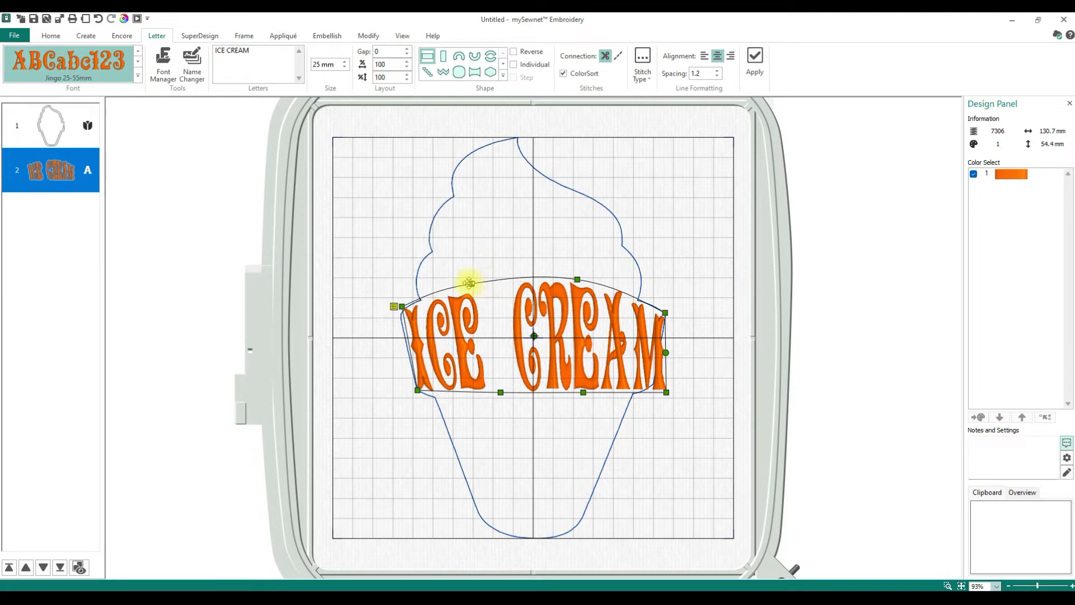
pyautogui.moveTo(475, 280); pyautogui.dragTo(480, 283)
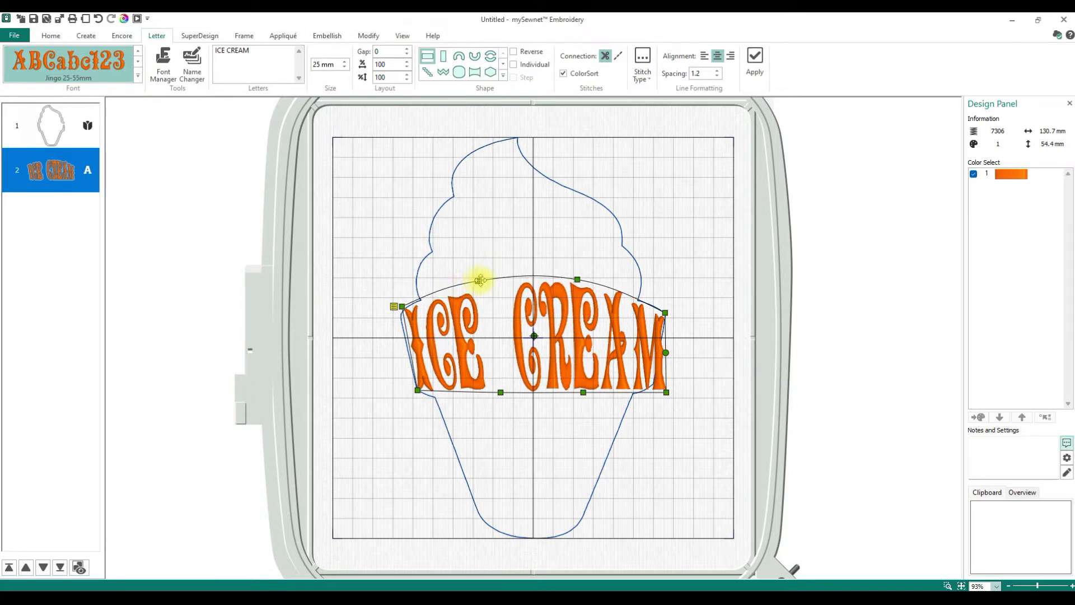
# - Fit the lettering's top-left corner to the cone's rim and spread the top line's middle points further apart
pyautogui.moveTo(403, 303); pyautogui.dragTo(399, 314)
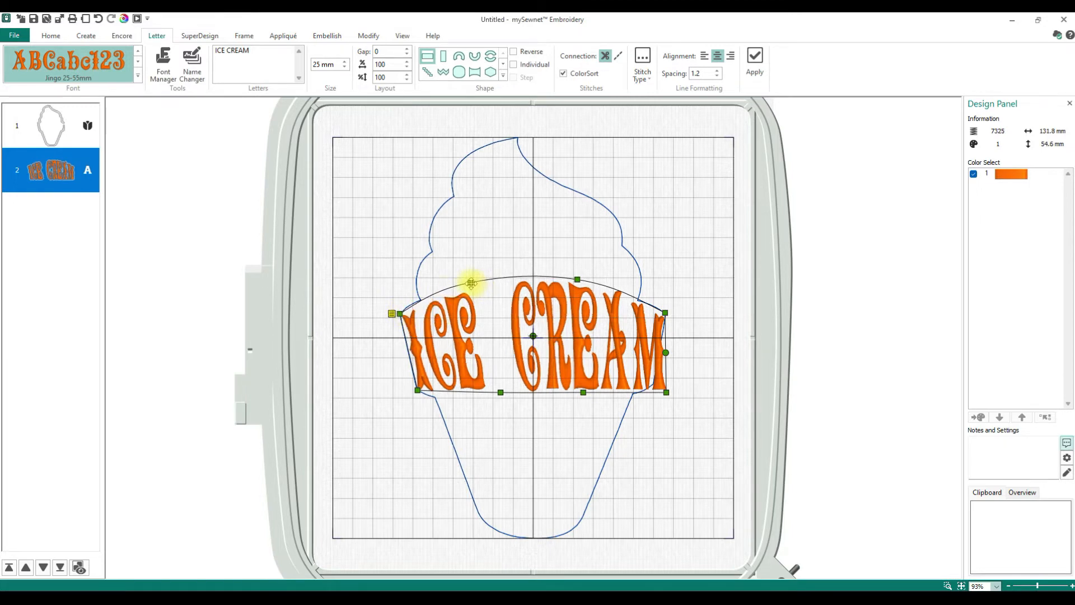
pyautogui.moveTo(471, 282); pyautogui.dragTo(471, 283)
pyautogui.moveTo(577, 279); pyautogui.dragTo(590, 284)
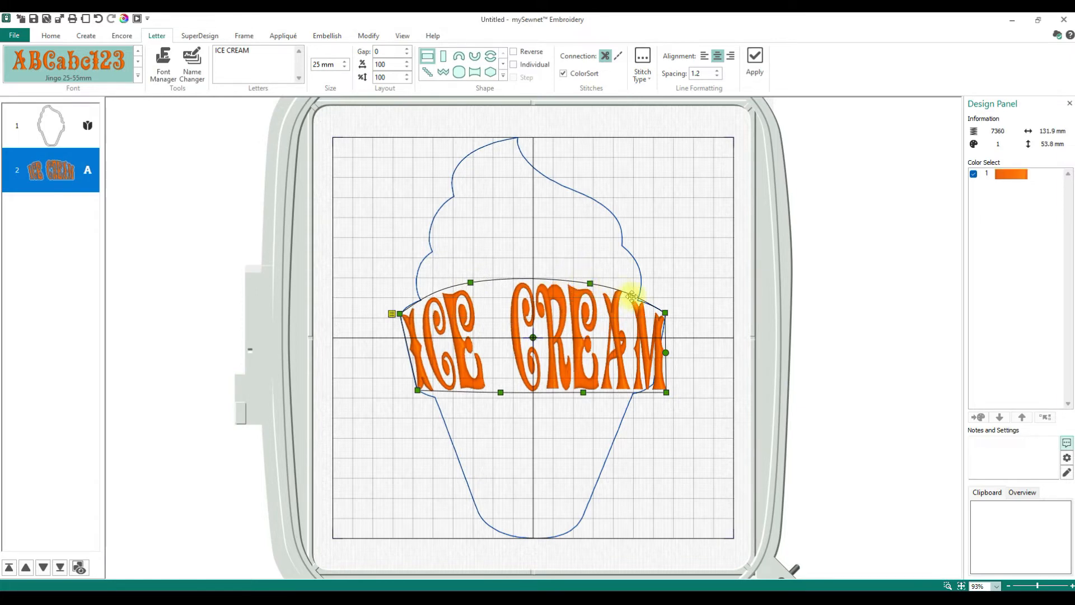
pyautogui.click(665, 313)
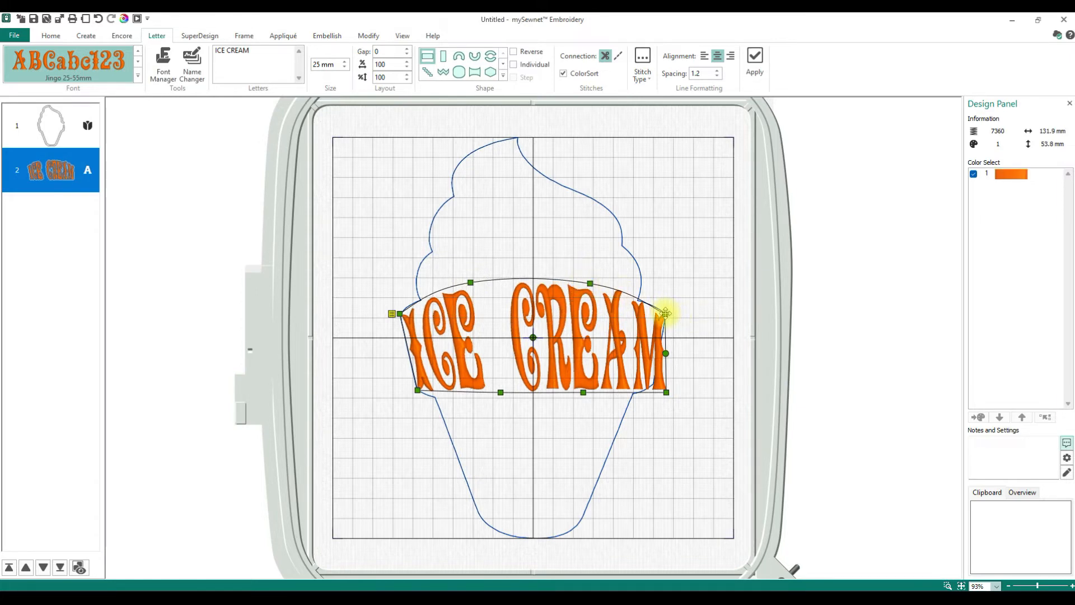
# - Move the lettering's bottom-right corner onto the cone outline and bow the bottom line downward with its two middle points
pyautogui.moveTo(666, 392)
pyautogui.mouseDown()
pyautogui.moveTo(637, 394)
pyautogui.moveTo(653, 388)
pyautogui.mouseUp()
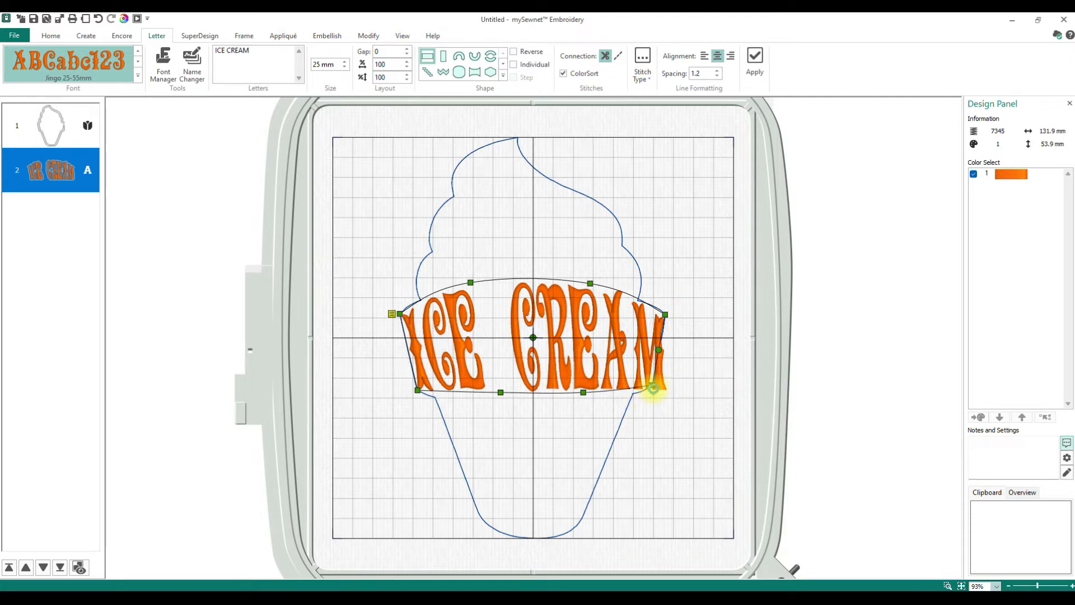
pyautogui.moveTo(583, 392); pyautogui.dragTo(609, 396)
pyautogui.moveTo(500, 392); pyautogui.dragTo(476, 402)
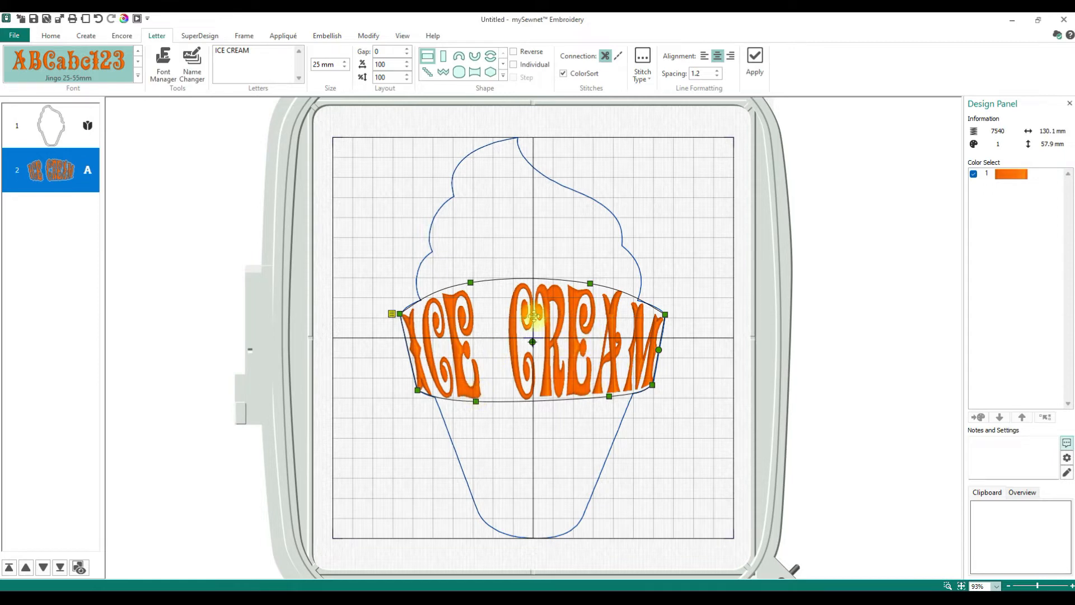
# - Move the ICE CREAM top line's left middle point down toward the rim and its right middle point near the design's centre line
pyautogui.moveTo(469, 284)
pyautogui.mouseDown()
pyautogui.moveTo(457, 312)
pyautogui.moveTo(423, 302)
pyautogui.moveTo(492, 318)
pyautogui.moveTo(493, 291)
pyautogui.moveTo(481, 313)
pyautogui.moveTo(453, 294)
pyautogui.mouseUp()
pyautogui.moveTo(586, 284); pyautogui.dragTo(517, 286)
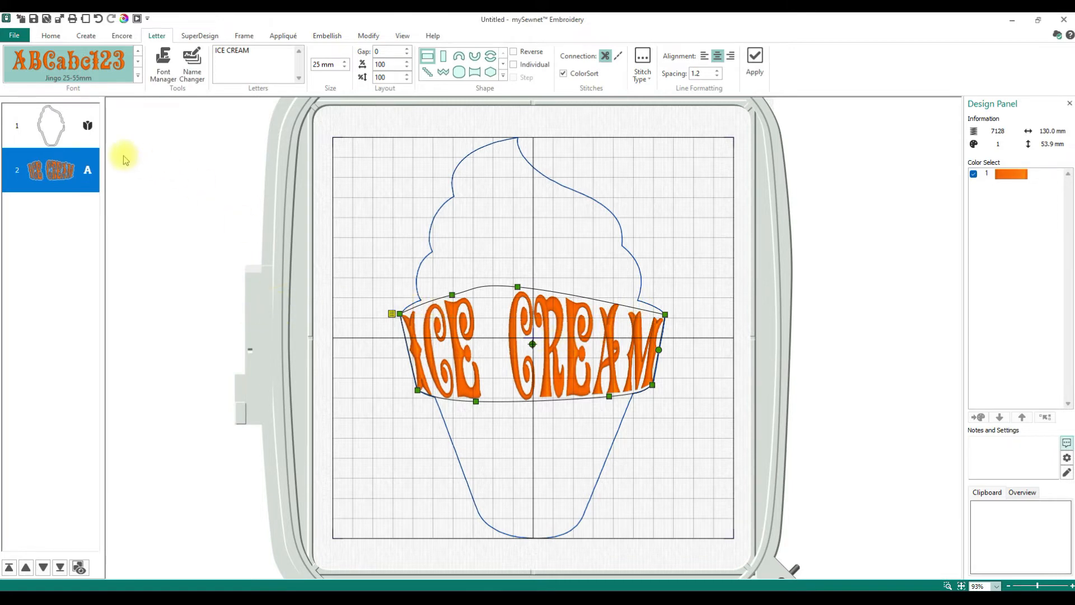
pyautogui.rightClick(392, 315)
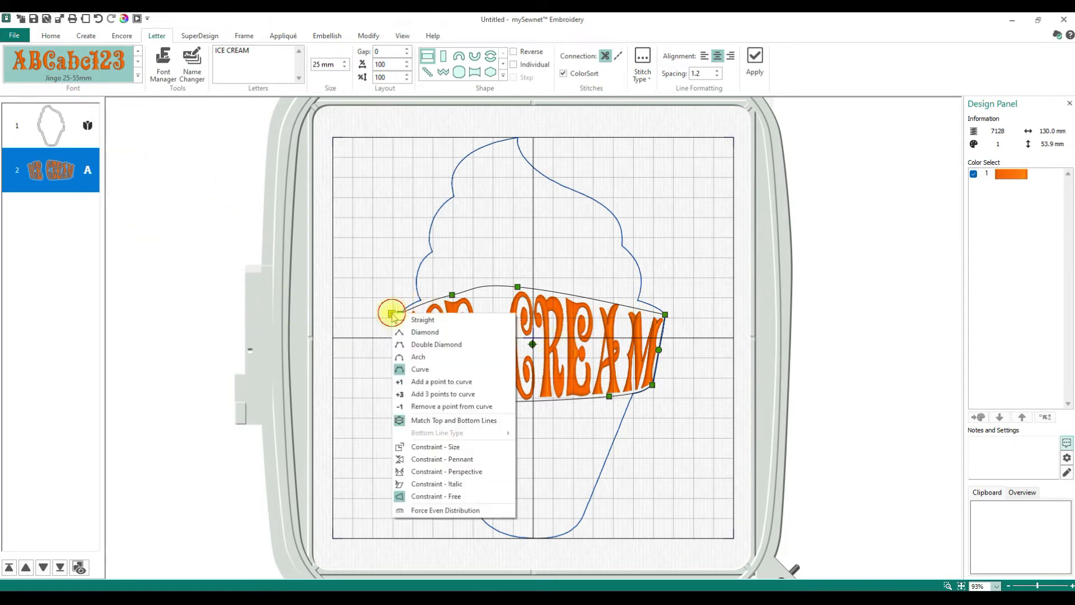
pyautogui.click(439, 382)
pyautogui.rightClick(392, 315)
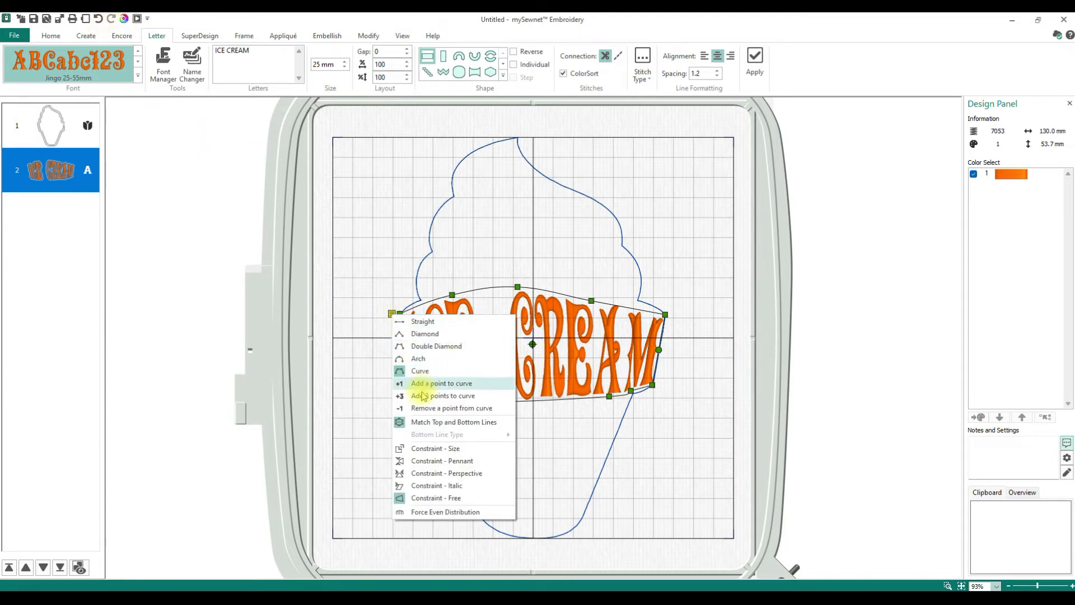
pyautogui.click(413, 408)
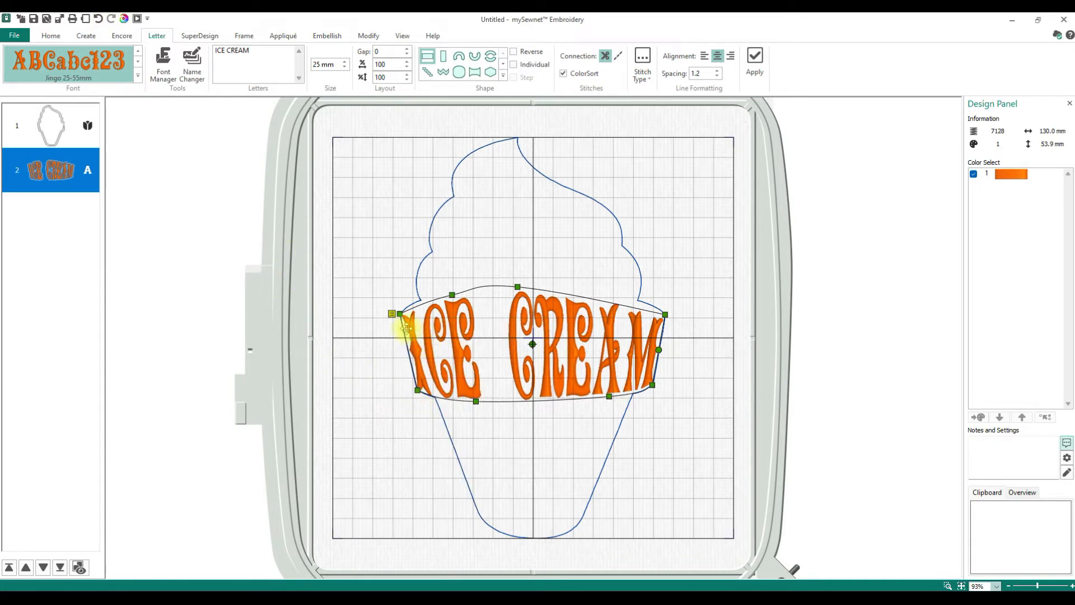
# - Turn off Match Top and Bottom Lines for the ICE CREAM lettering and add two points to its top curve
pyautogui.rightClick(391, 312)
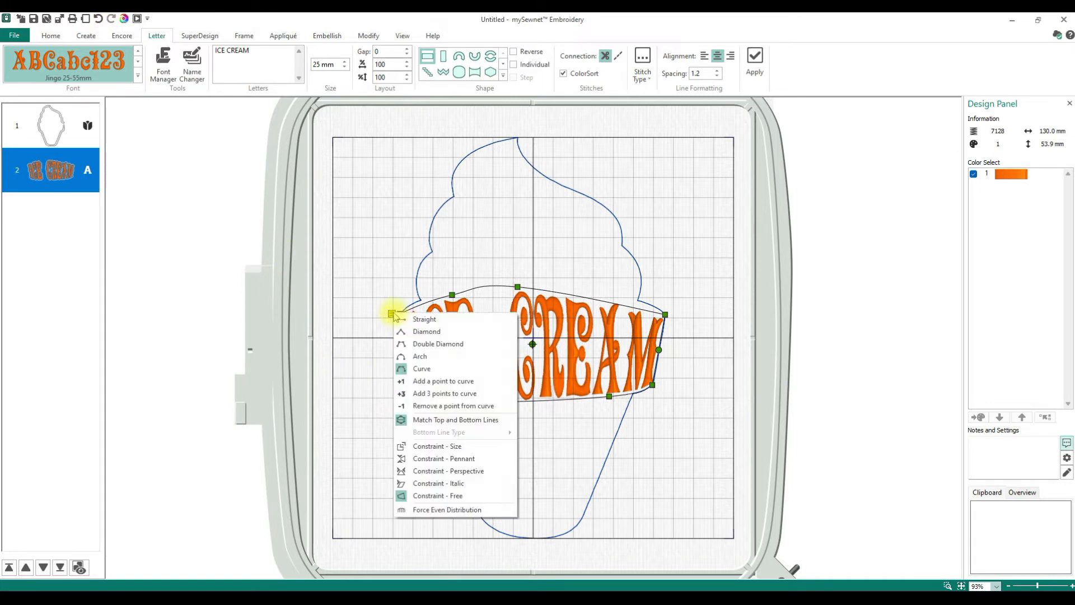
pyautogui.click(480, 421)
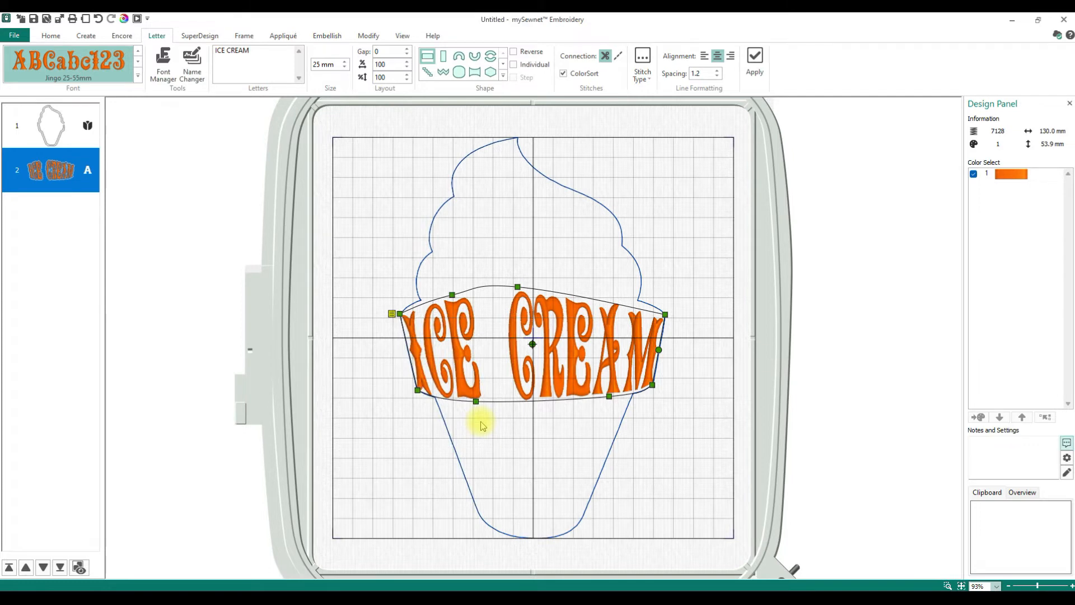
pyautogui.rightClick(392, 313)
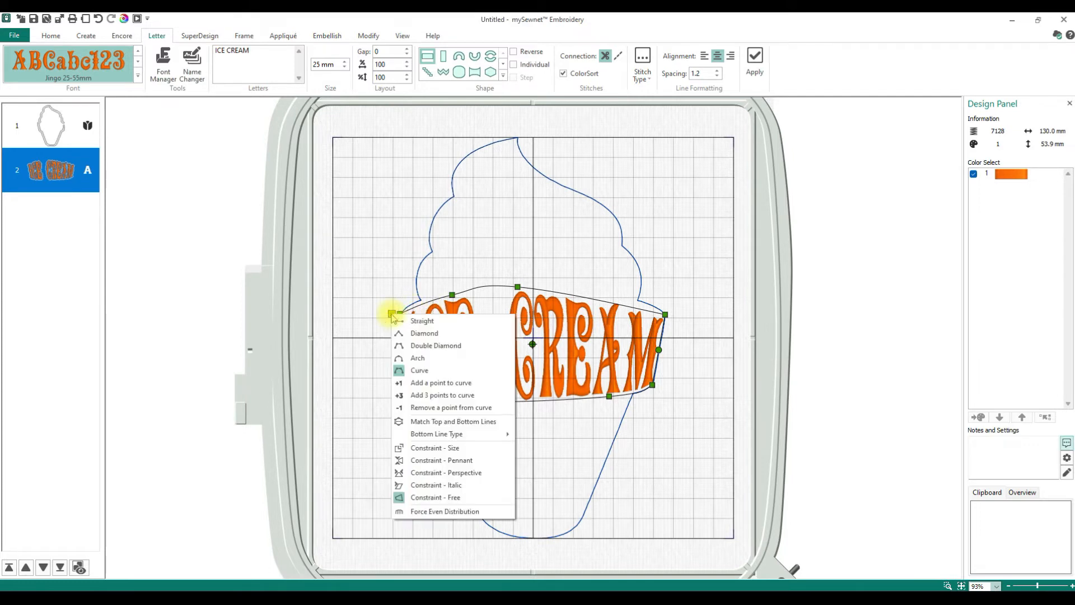
pyautogui.click(428, 382)
pyautogui.rightClick(392, 313)
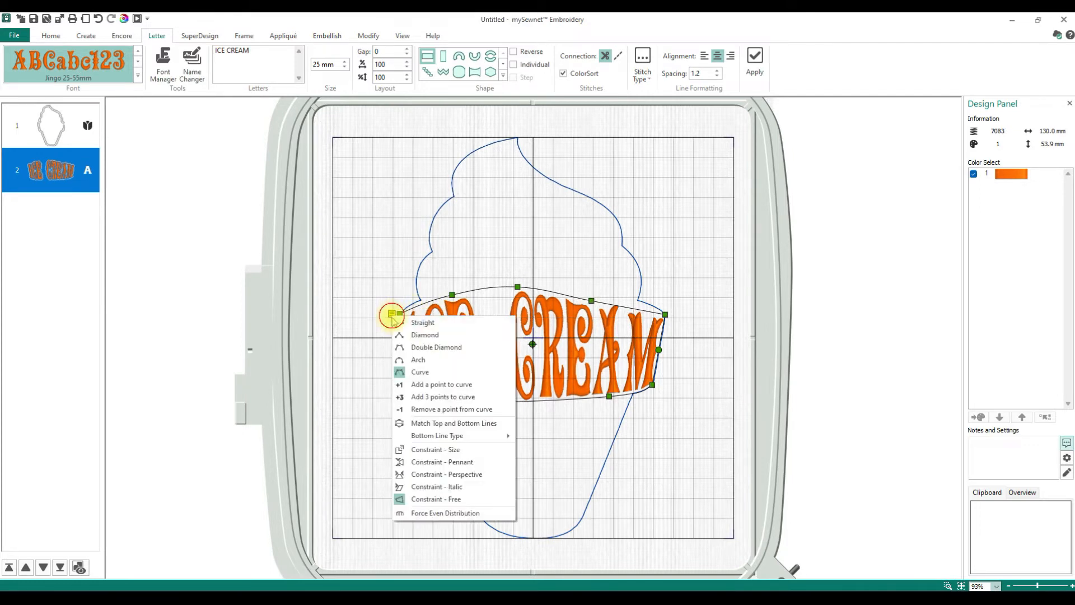
pyautogui.click(441, 383)
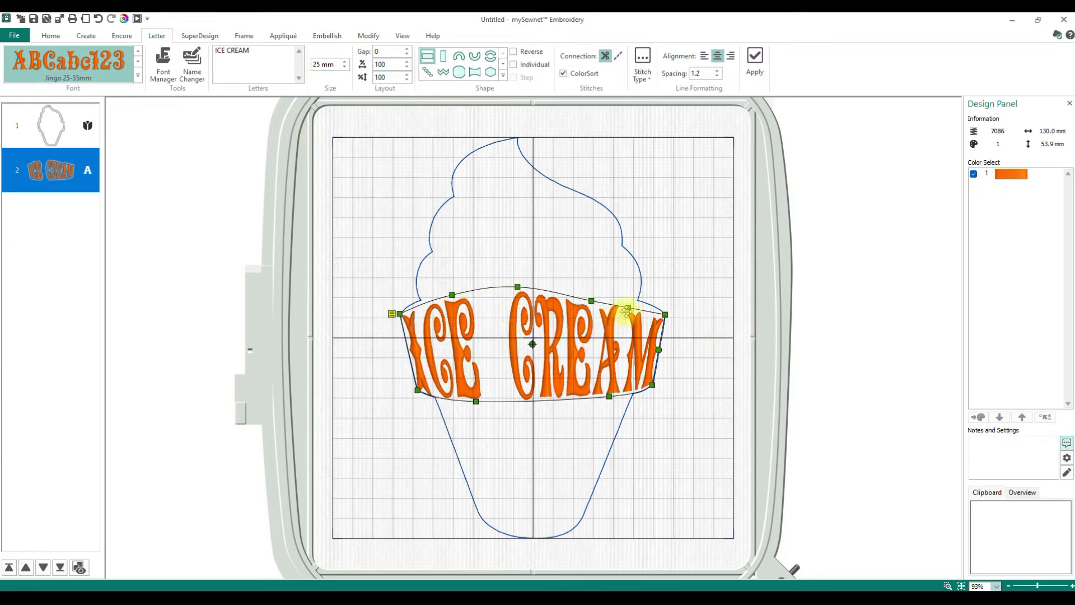
# - Reshape the top line with its four middle points into a central dip, raising the outer points to the cone rim, about 48 mm high
pyautogui.moveTo(628, 308); pyautogui.dragTo(636, 303)
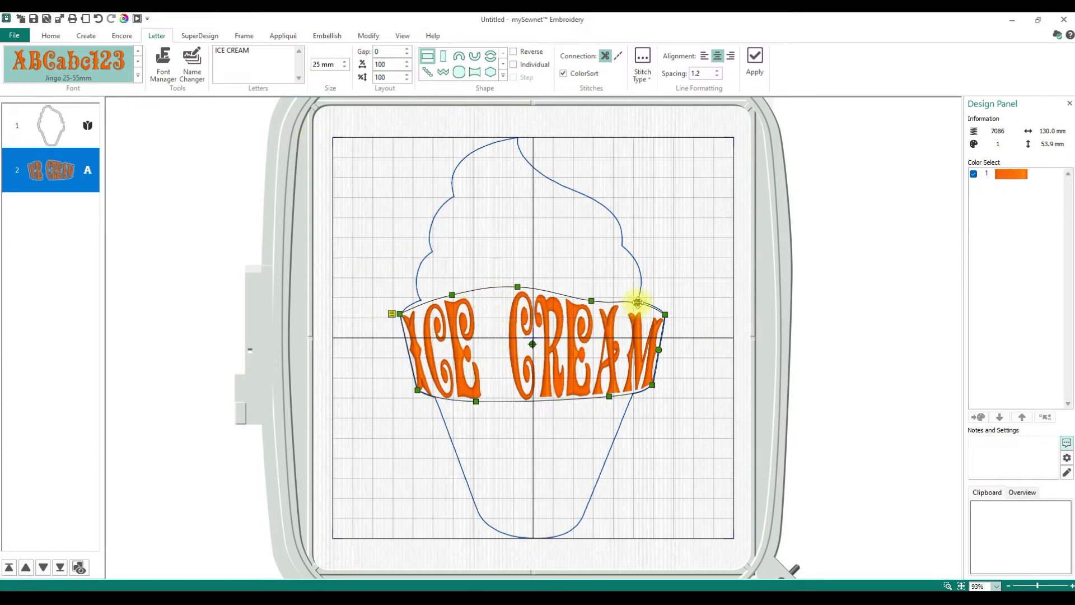
pyautogui.moveTo(592, 302); pyautogui.dragTo(591, 310)
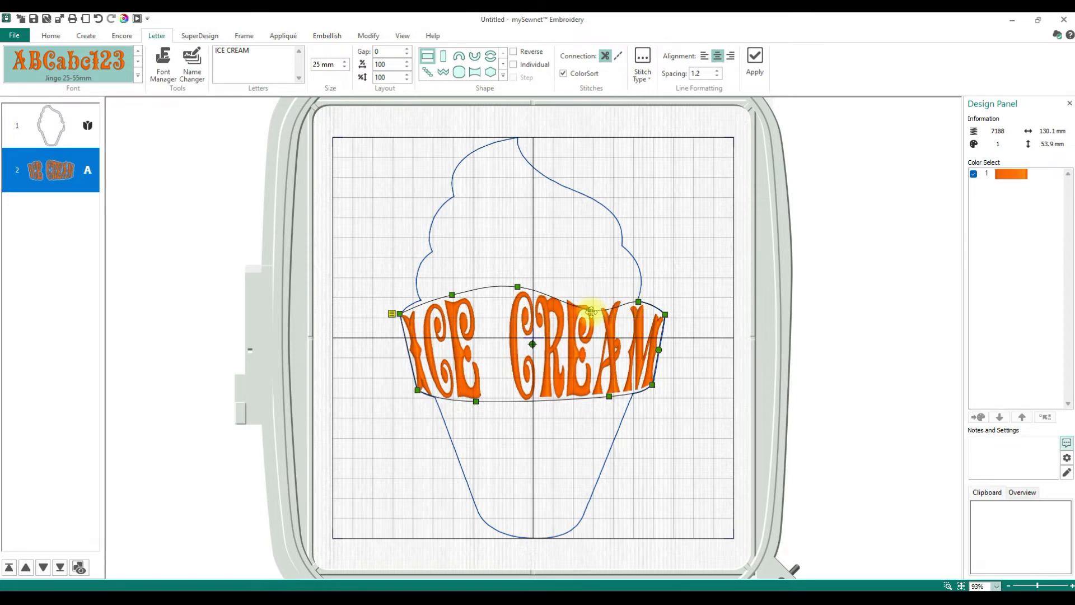
pyautogui.moveTo(517, 289); pyautogui.dragTo(514, 321)
pyautogui.moveTo(454, 296); pyautogui.dragTo(423, 301)
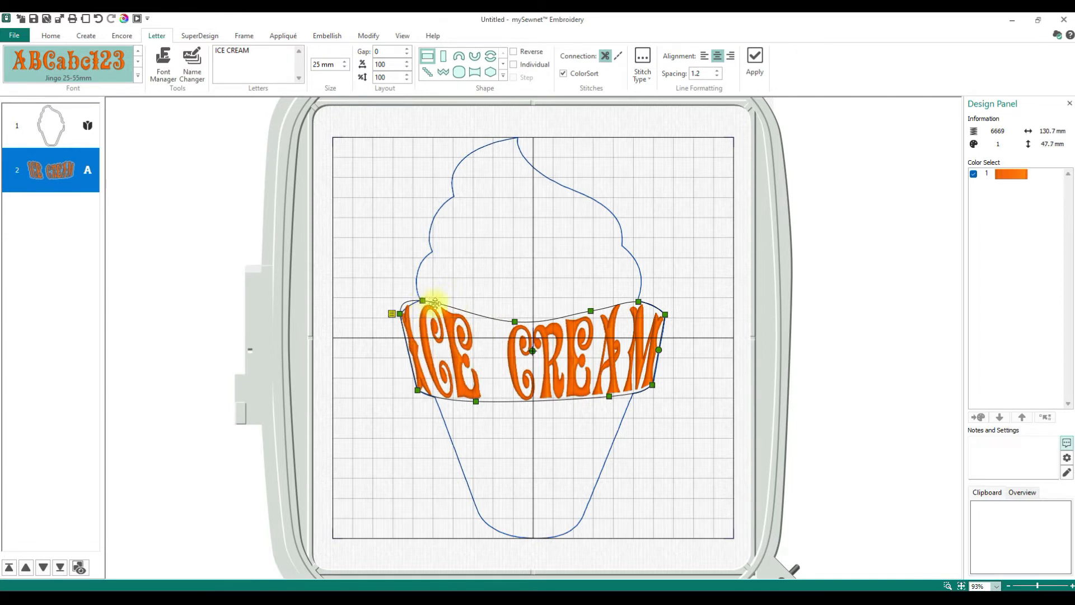
pyautogui.moveTo(515, 321); pyautogui.dragTo(506, 319)
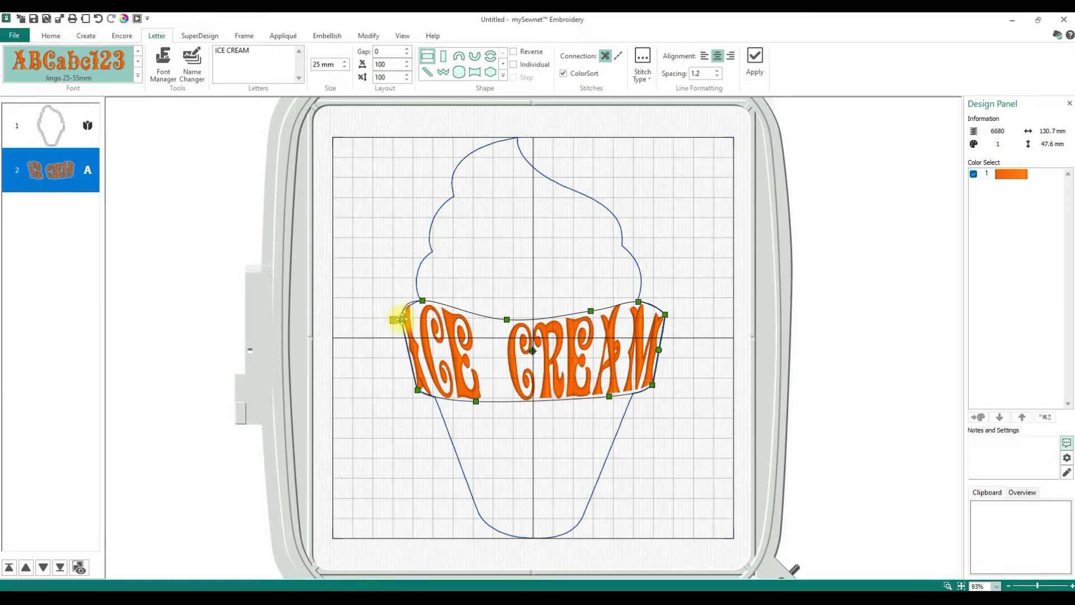
# - Fit the ICE CREAM top-left corner to the cone outline and fine-tune the top line's middle points into a smoother dip
pyautogui.moveTo(398, 318); pyautogui.dragTo(401, 318)
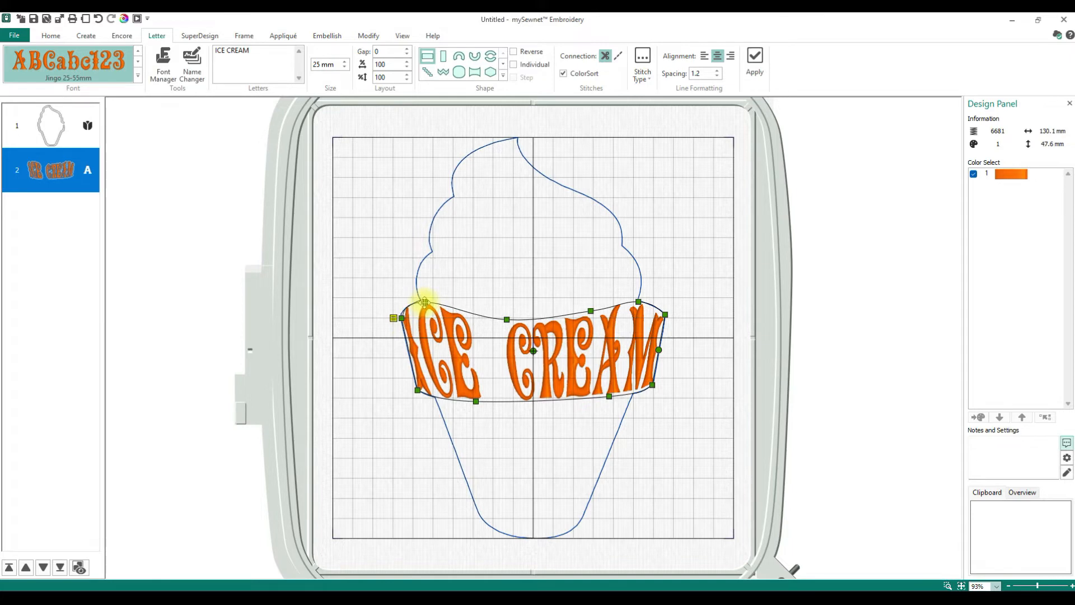
pyautogui.click(426, 301)
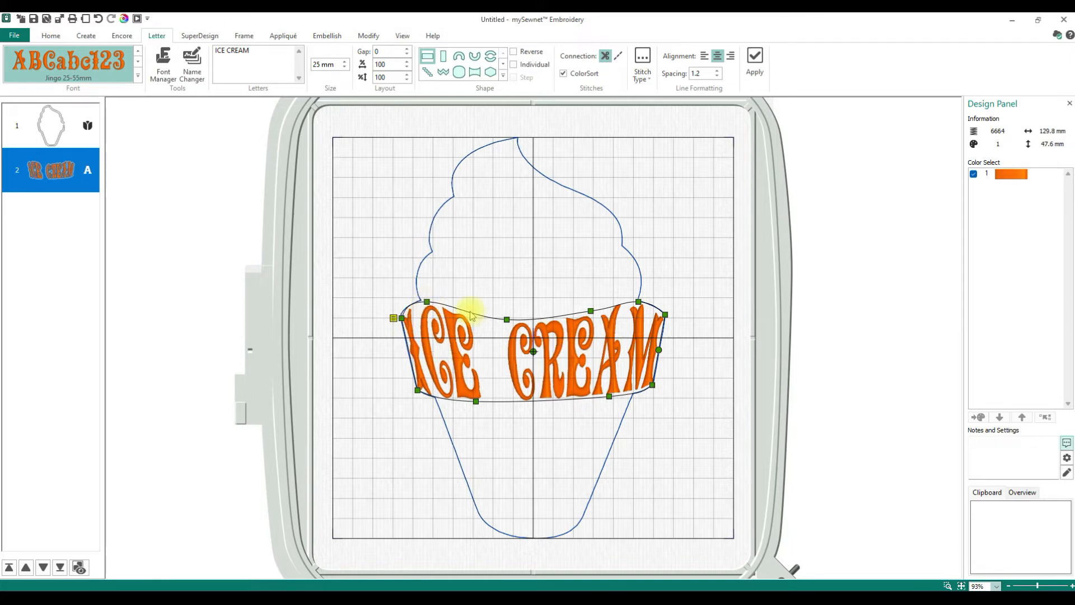
pyautogui.click(496, 317)
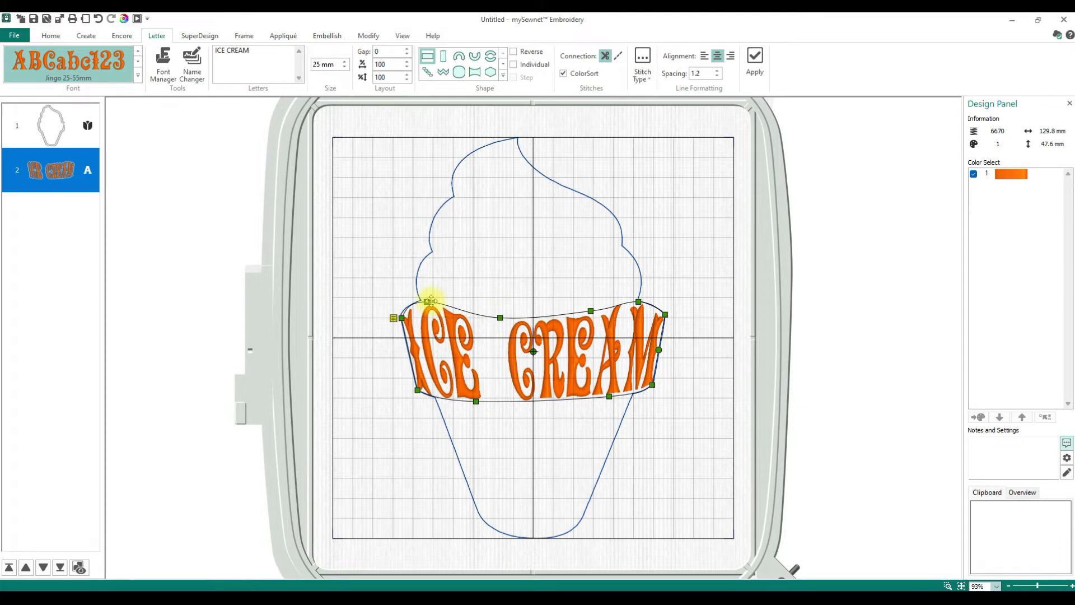
pyautogui.moveTo(426, 301); pyautogui.dragTo(424, 302)
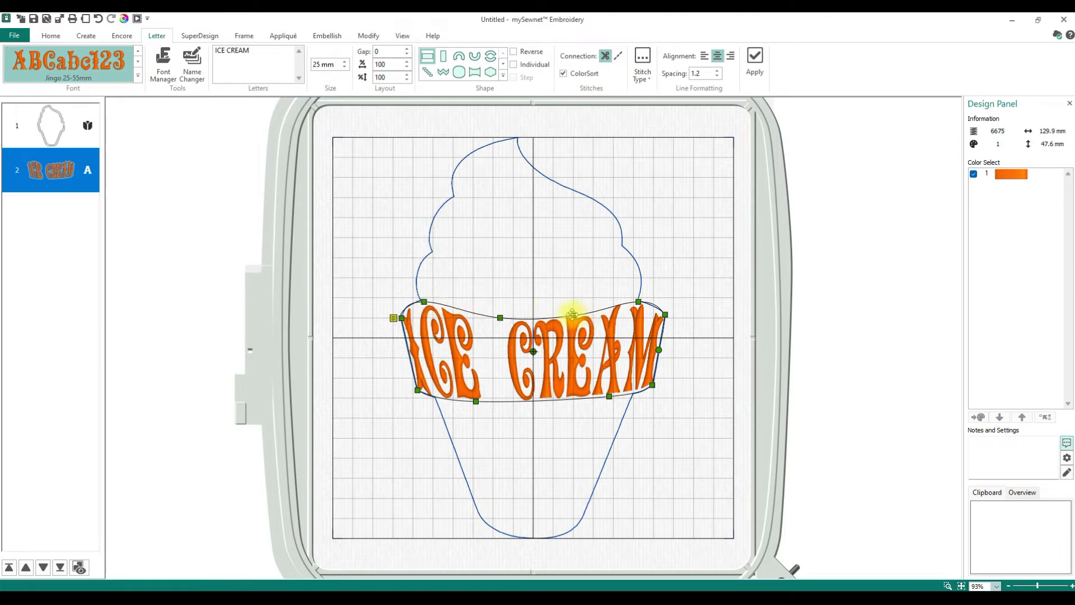
pyautogui.click(573, 315)
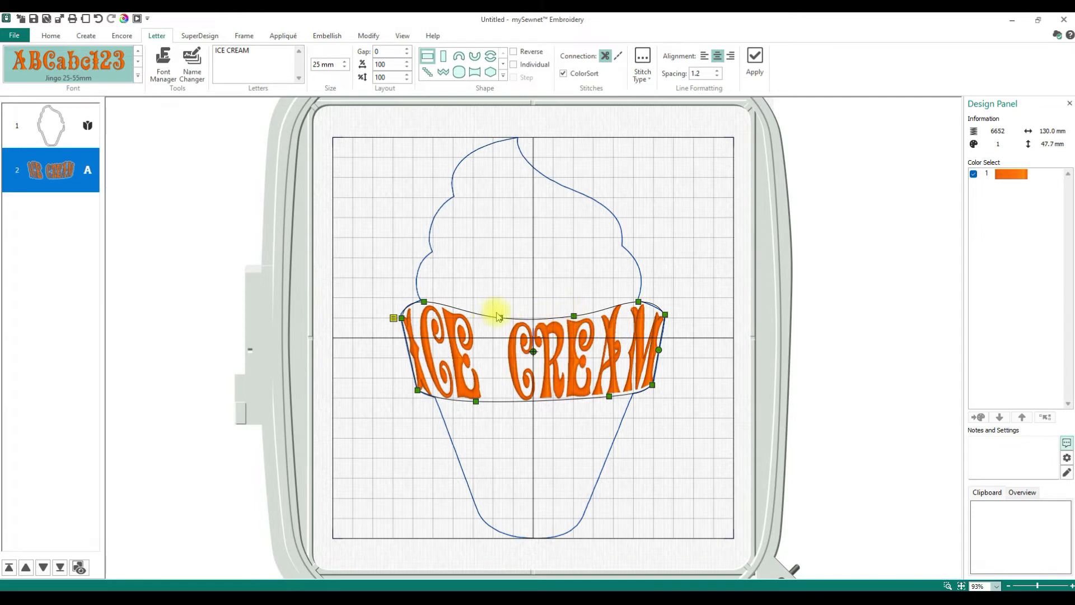
pyautogui.moveTo(496, 315); pyautogui.dragTo(500, 320)
# - Bring the bottom line's two middle points closer together and deepen the top line's dip slightly, making the lettering about 49 mm high
pyautogui.moveTo(480, 401); pyautogui.dragTo(483, 403)
pyautogui.click(607, 398)
pyautogui.moveTo(606, 399); pyautogui.dragTo(599, 399)
pyautogui.moveTo(574, 316); pyautogui.dragTo(575, 317)
pyautogui.click(494, 320)
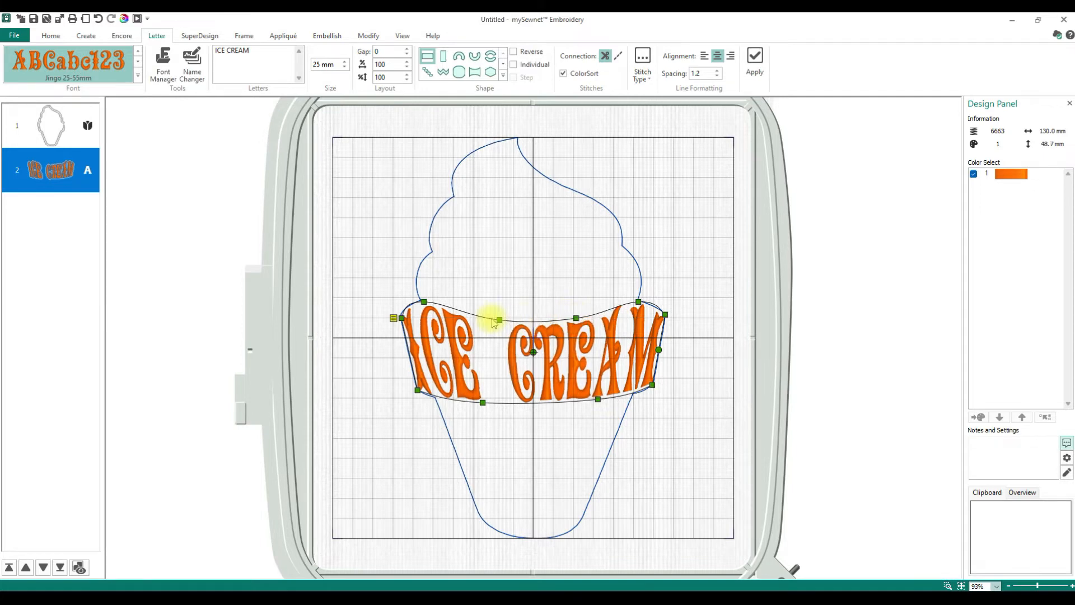
pyautogui.moveTo(499, 318)
pyautogui.mouseDown()
pyautogui.moveTo(487, 315)
pyautogui.moveTo(492, 322)
pyautogui.mouseUp()
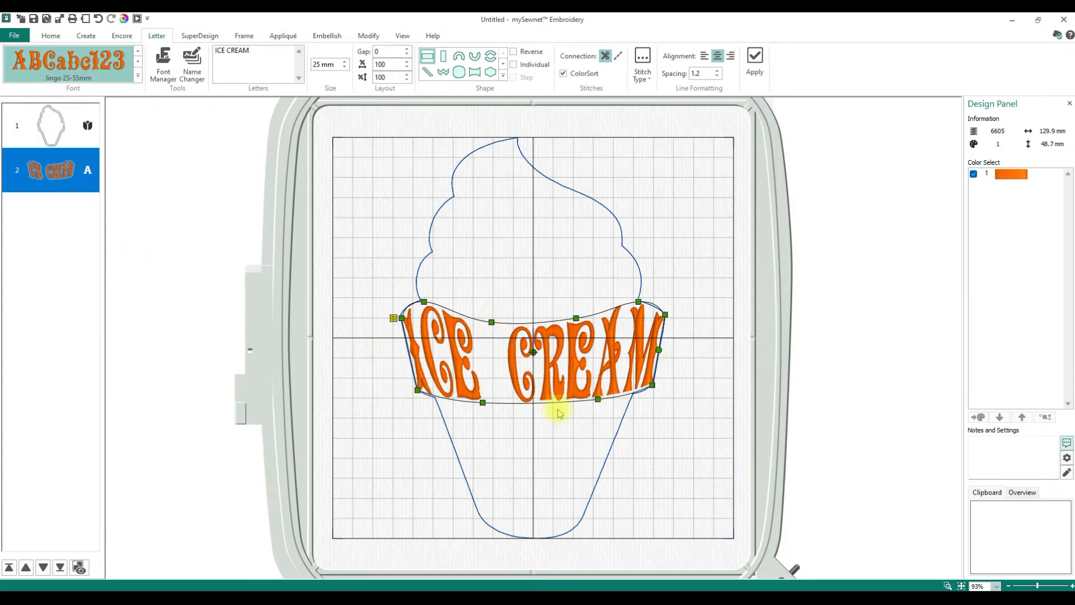
# - Replace the lettering text with YUMMY in capitals
pyautogui.moveTo(263, 54); pyautogui.dragTo(138, 55)
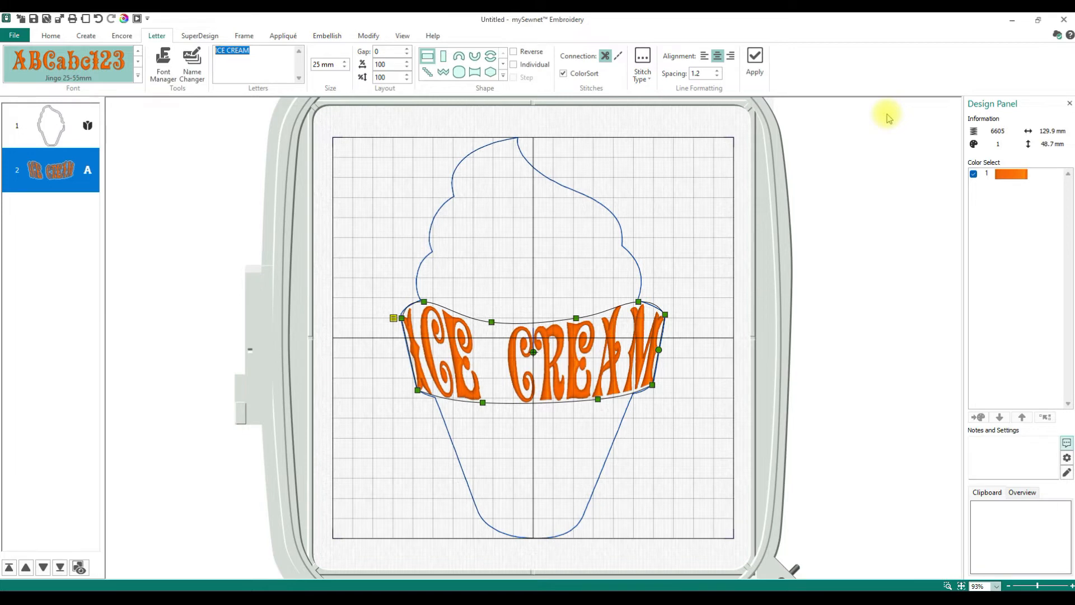
pyautogui.write('yummy')
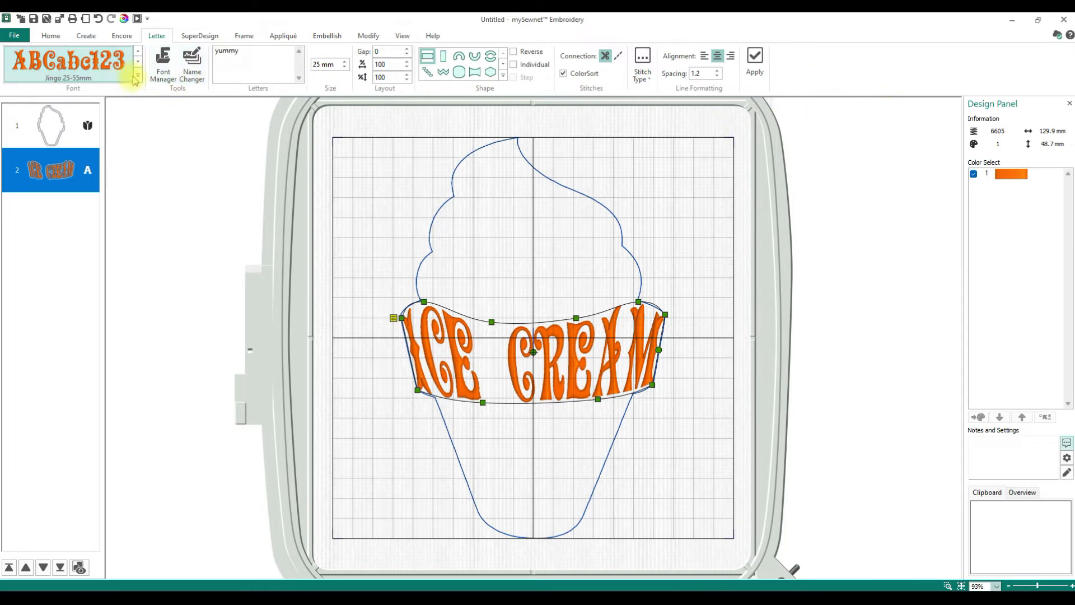
pyautogui.doubleClick(224, 57)
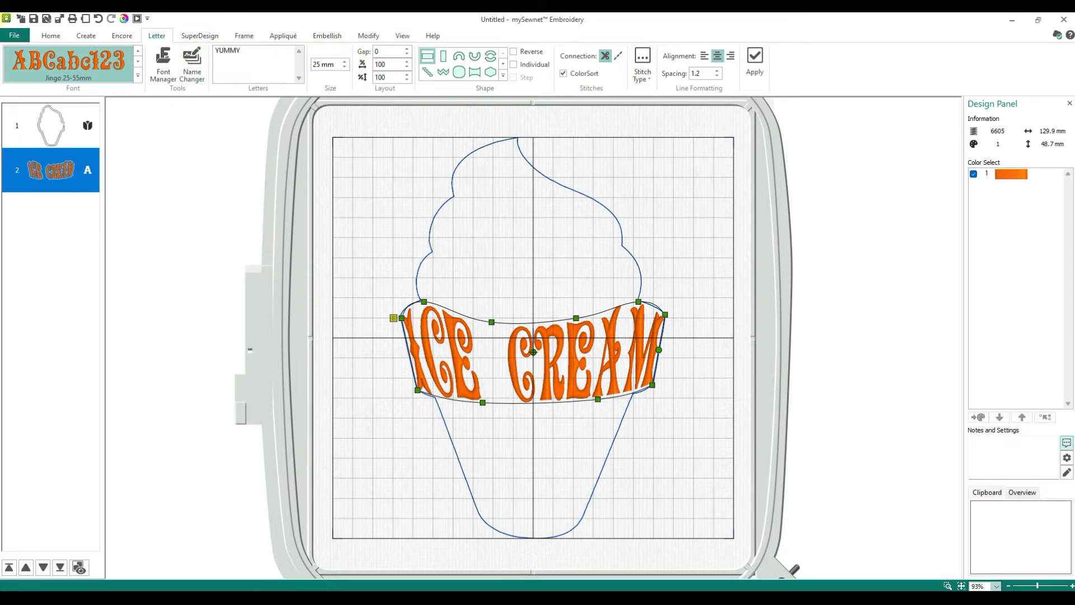
# - Choose the Story UC 15-30mm font, apply YUMMY as new lettering and position it just below ICE CREAM
pyautogui.click(138, 75)
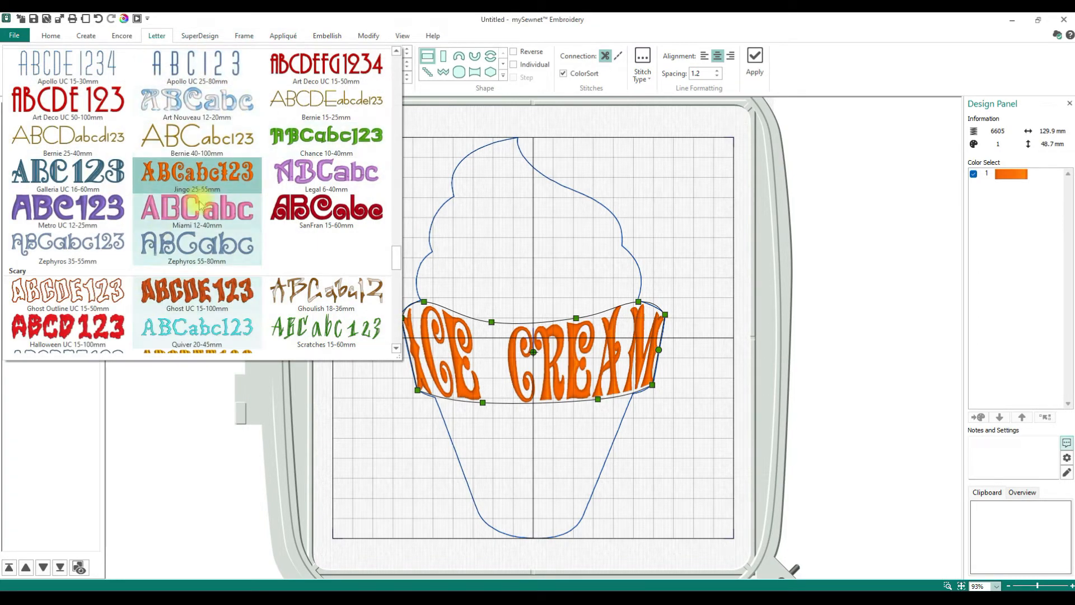
pyautogui.scroll(-10, 239, 224)
pyautogui.scroll(-3, 241, 230)
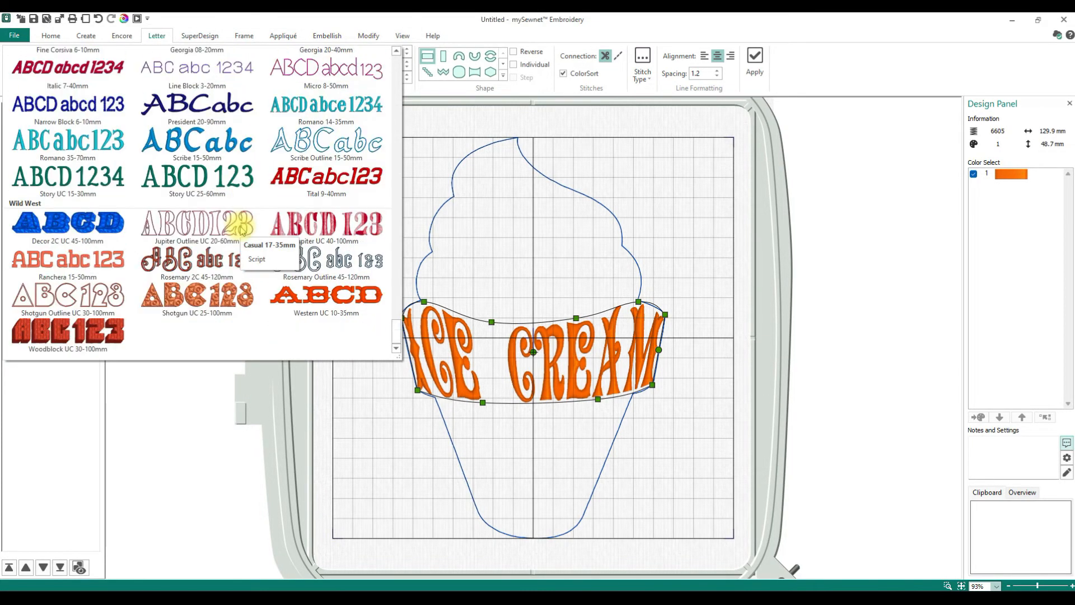
pyautogui.click(83, 178)
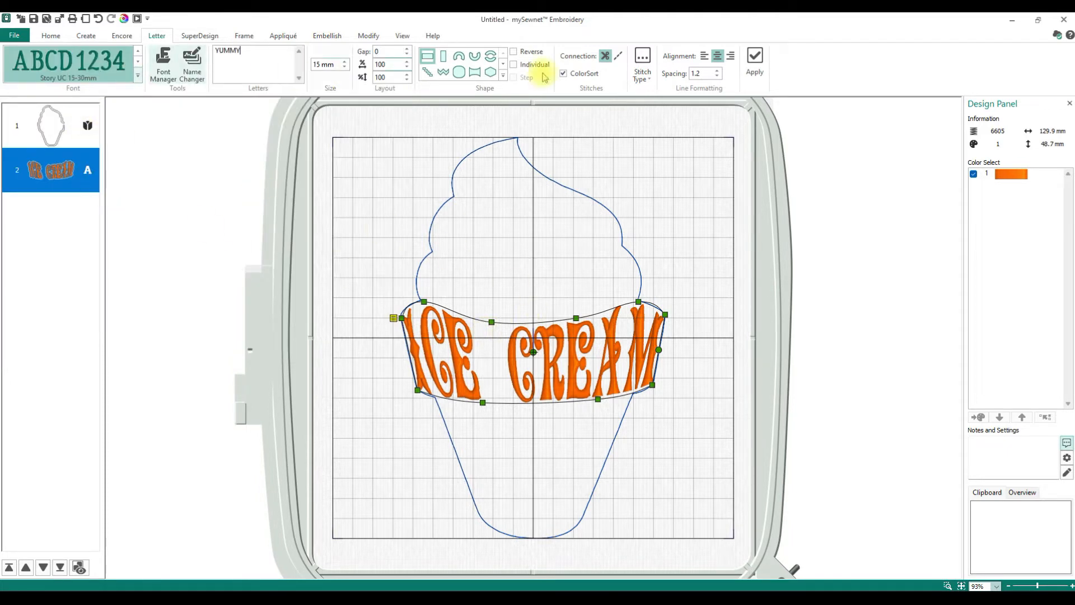
pyautogui.click(763, 62)
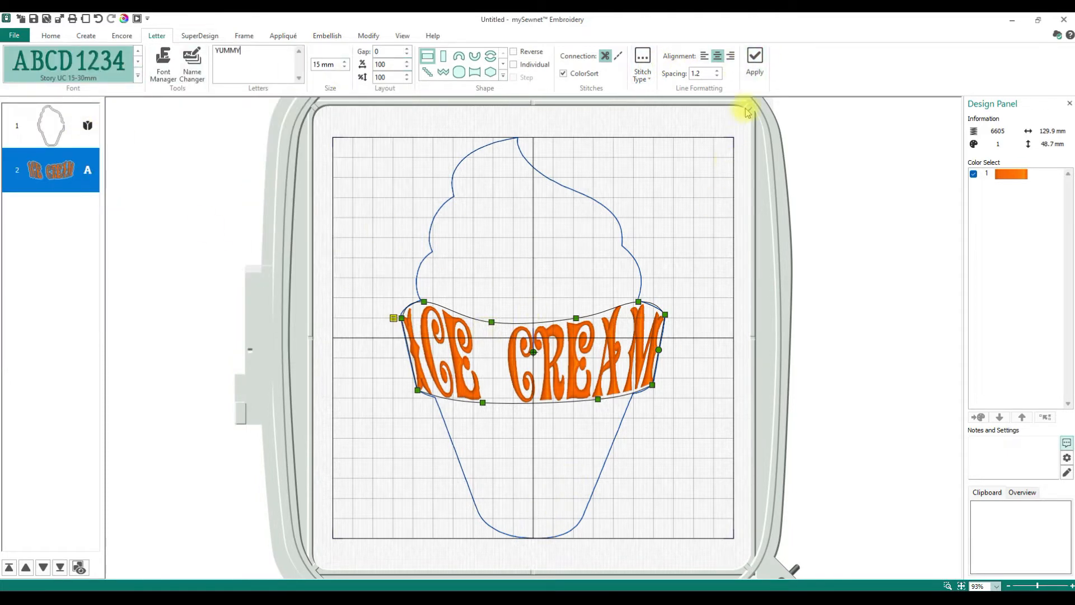
pyautogui.click(759, 57)
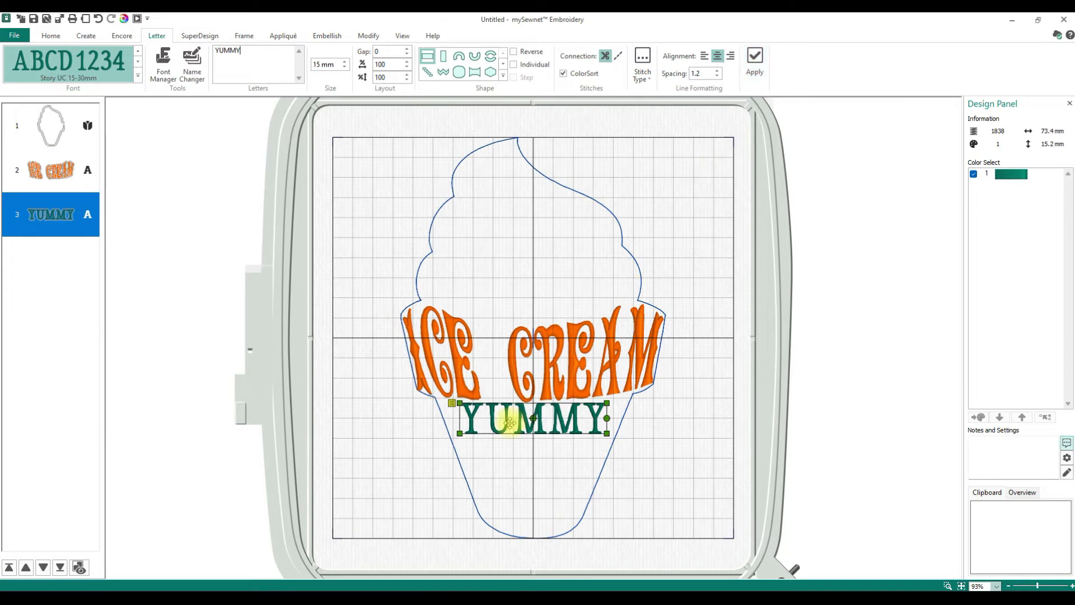
pyautogui.moveTo(510, 430); pyautogui.dragTo(511, 425)
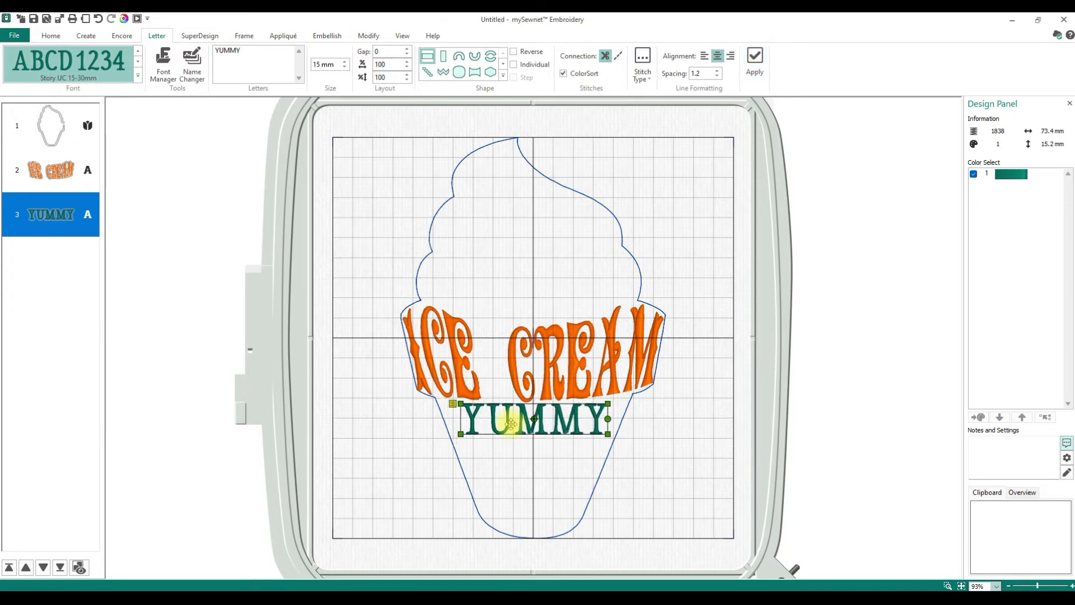
# - Turn off Match Top and Bottom Lines for the YUMMY lettering and set its top line to Curve
pyautogui.click(452, 406)
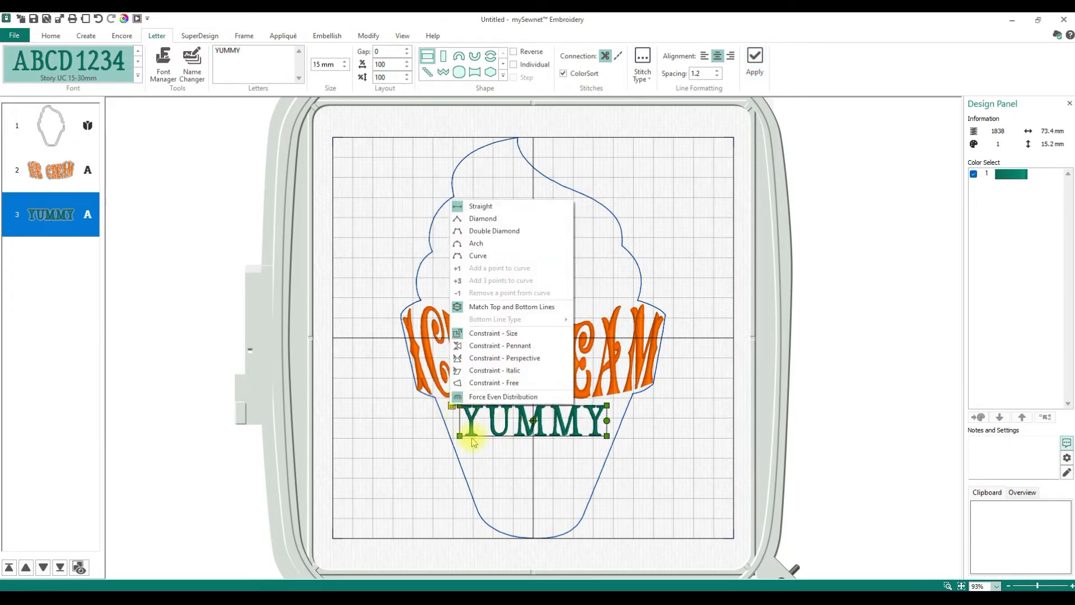
pyautogui.click(511, 307)
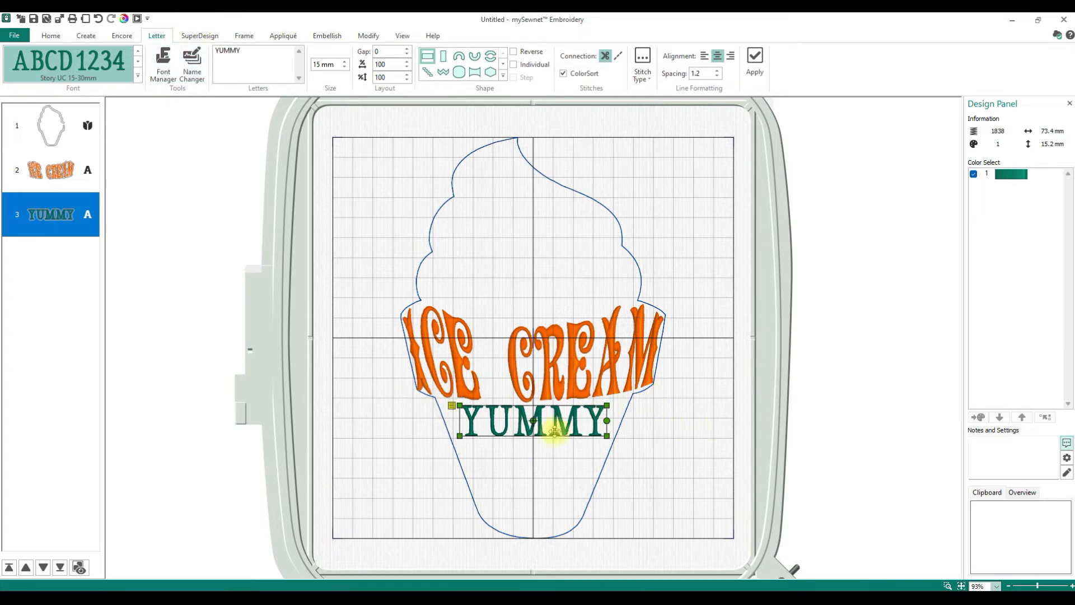
pyautogui.rightClick(450, 408)
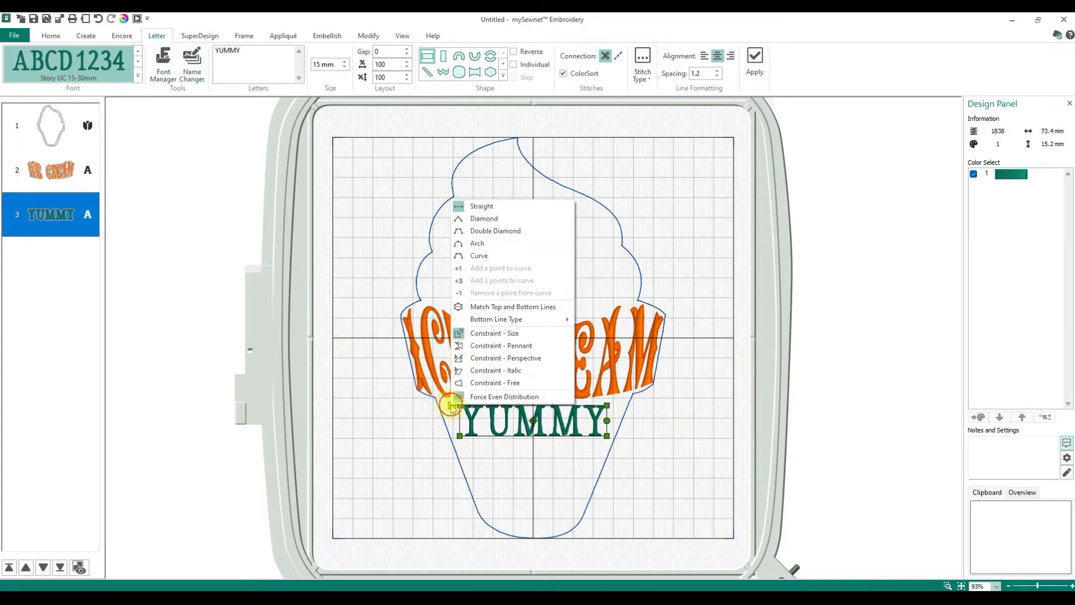
pyautogui.click(481, 255)
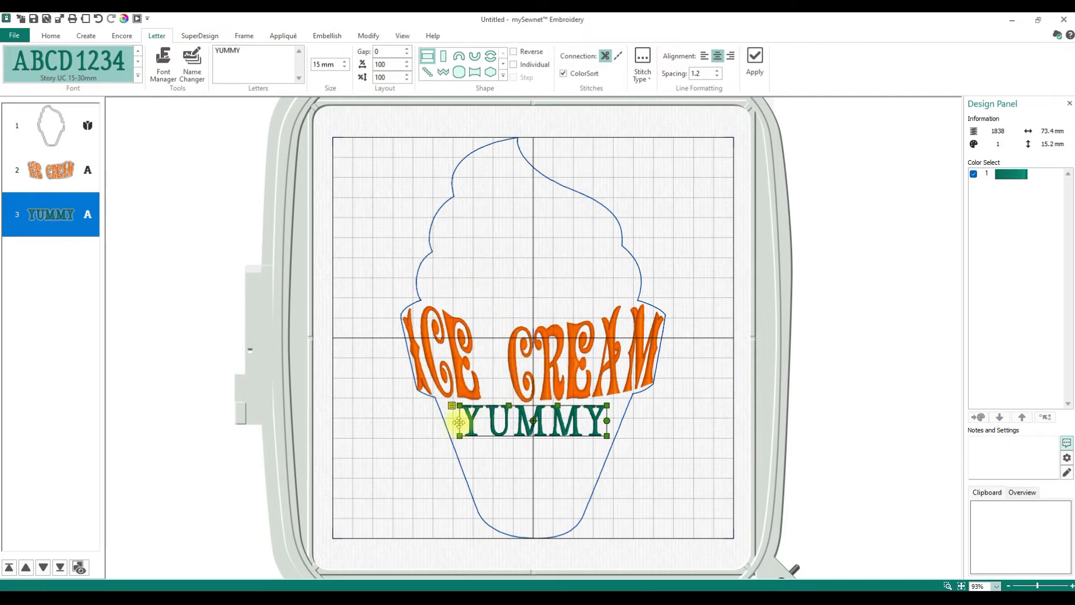
# - Set the YUMMY lettering's constraint to Free and move its top-left corner out to the cone outline
pyautogui.rightClick(451, 404)
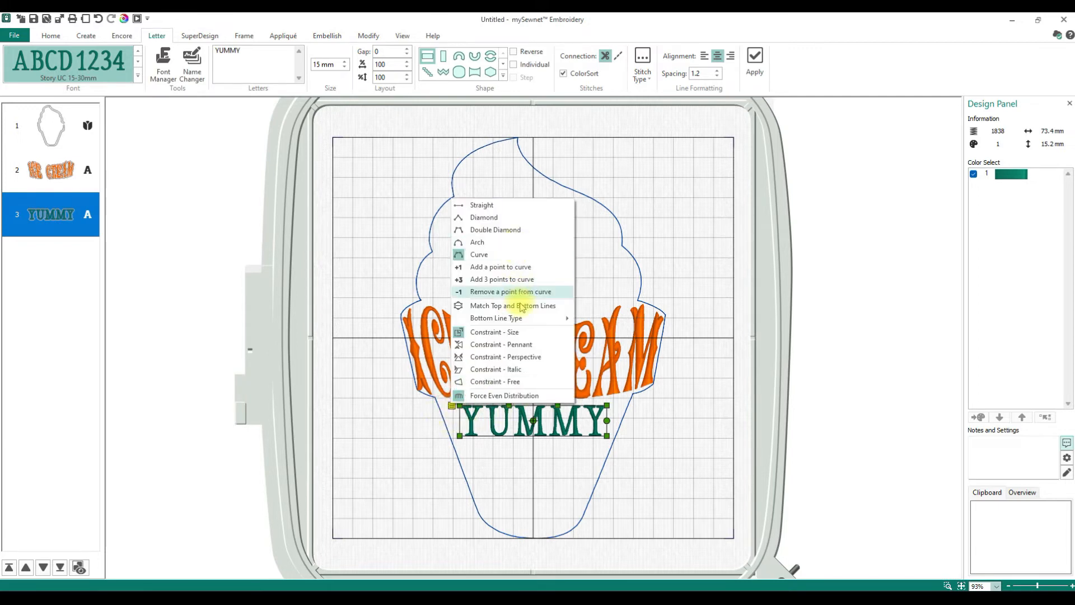
pyautogui.click(490, 374)
pyautogui.moveTo(459, 405); pyautogui.dragTo(436, 401)
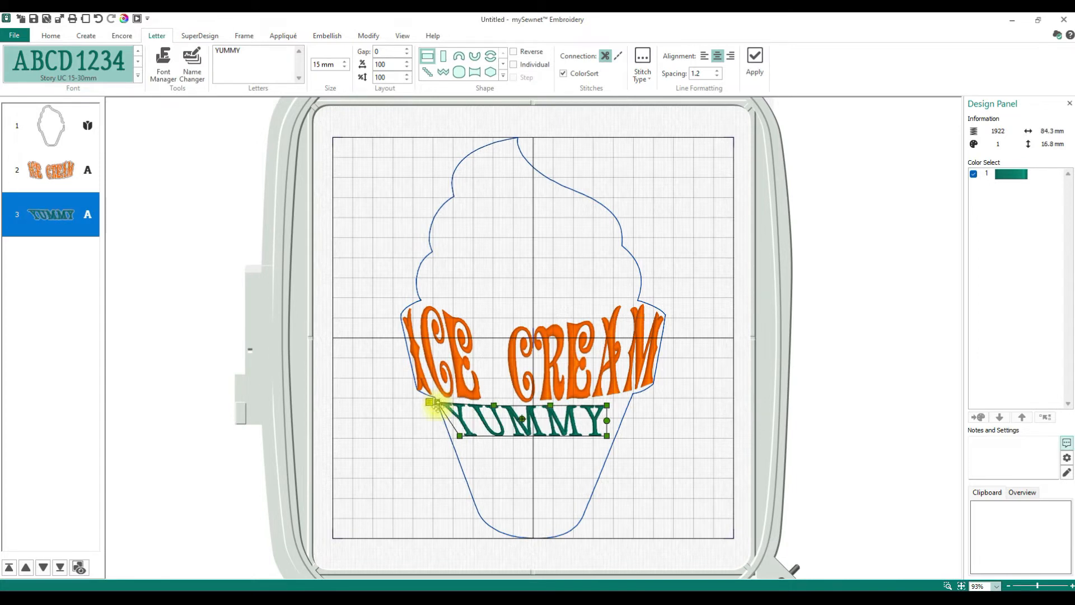
# - Fit the YUMMY lettering's corners to the cone outline and adjust its top curve points to follow the underside of ICE CREAM
pyautogui.moveTo(459, 436); pyautogui.dragTo(451, 437)
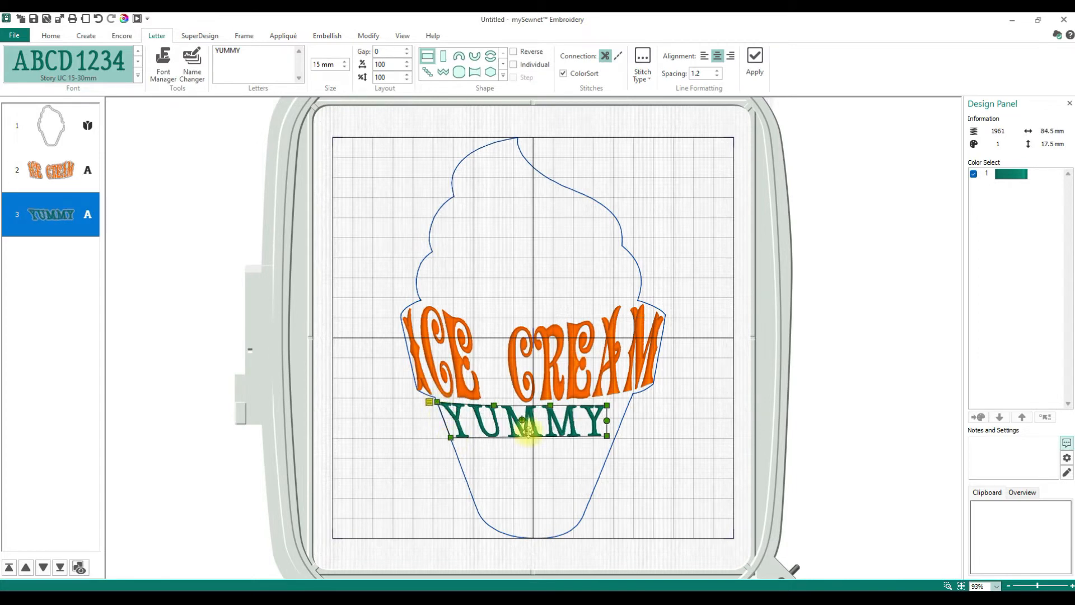
pyautogui.moveTo(609, 435); pyautogui.dragTo(628, 399)
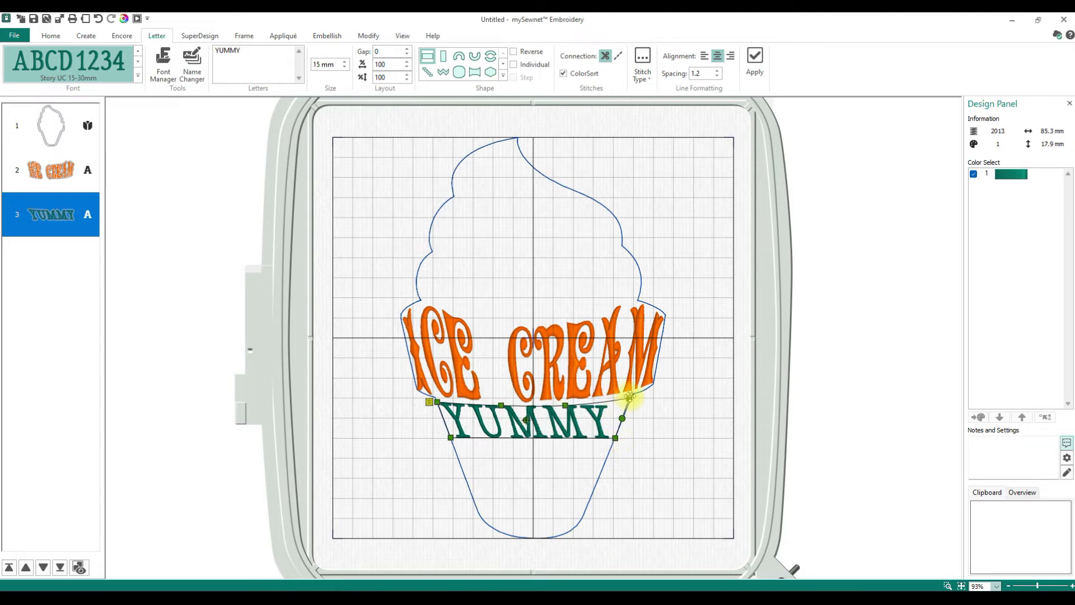
pyautogui.moveTo(630, 398); pyautogui.dragTo(629, 398)
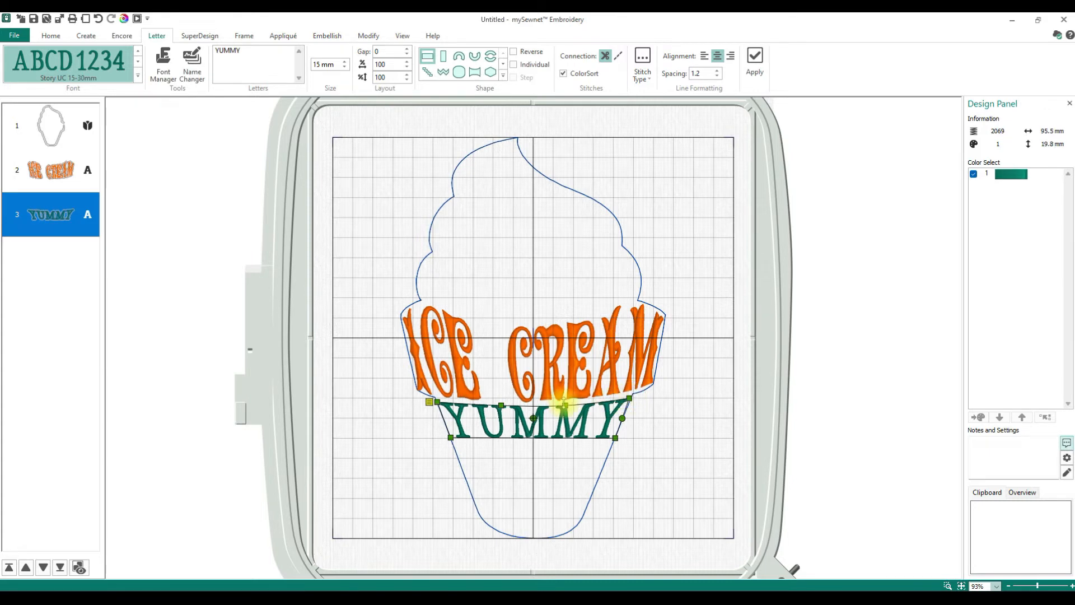
pyautogui.moveTo(565, 402); pyautogui.dragTo(566, 403)
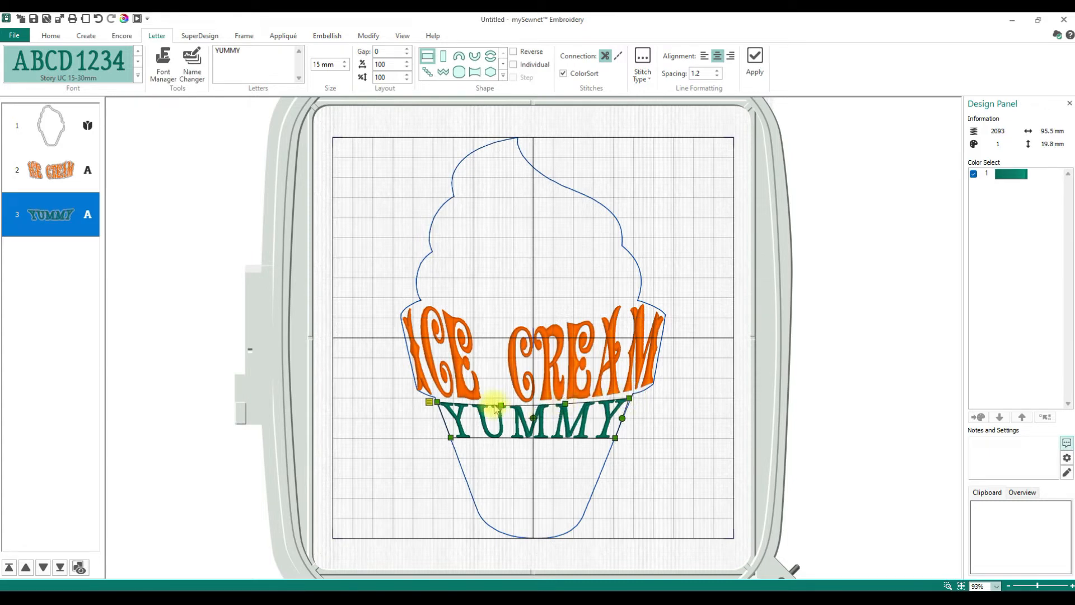
pyautogui.moveTo(500, 403); pyautogui.dragTo(501, 403)
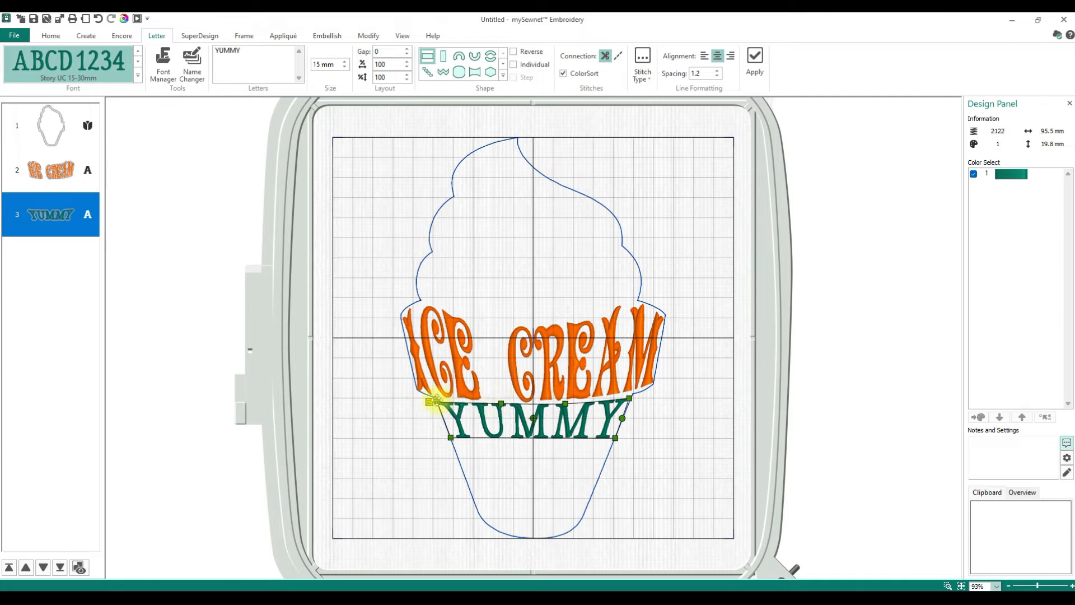
pyautogui.moveTo(437, 398); pyautogui.dragTo(436, 399)
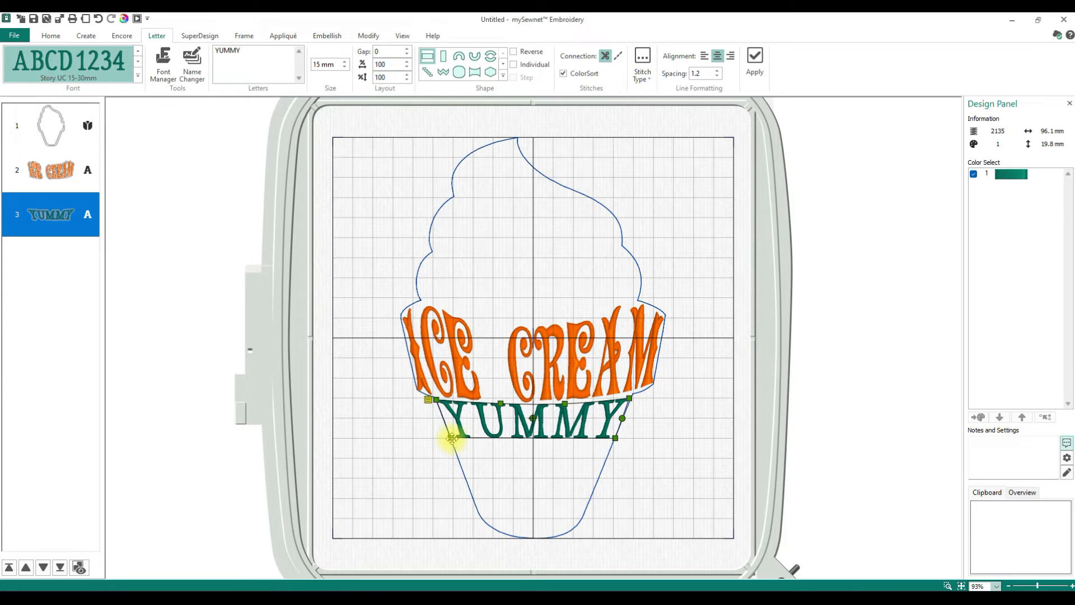
# - Raise the two bottom corners of the YUMMY lettering along the cone outline, making the lettering about 15.6 mm high
pyautogui.moveTo(454, 439); pyautogui.dragTo(451, 433)
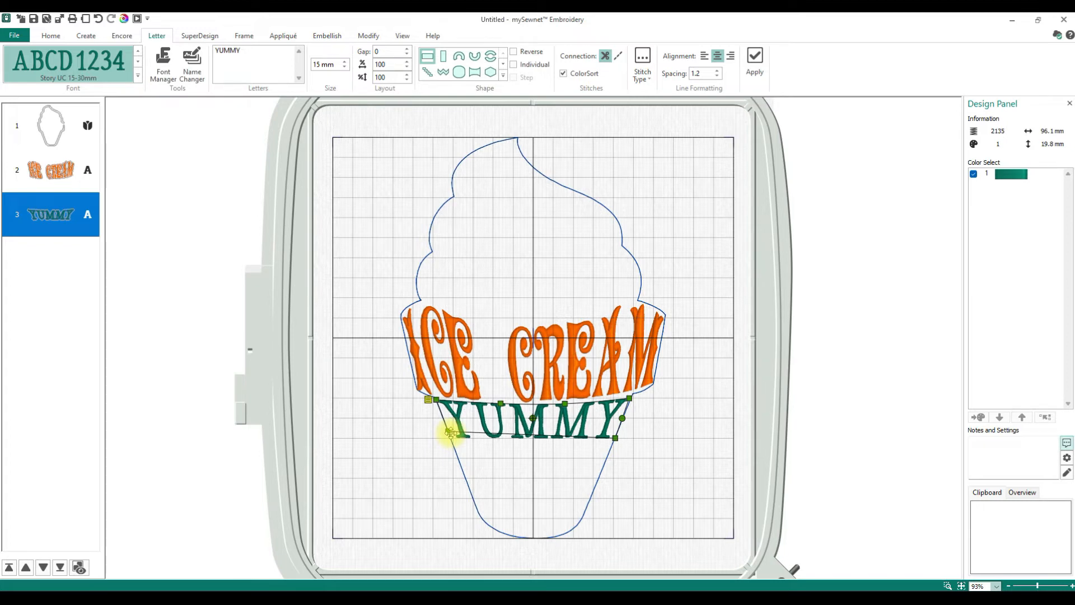
pyautogui.moveTo(450, 433); pyautogui.dragTo(449, 438)
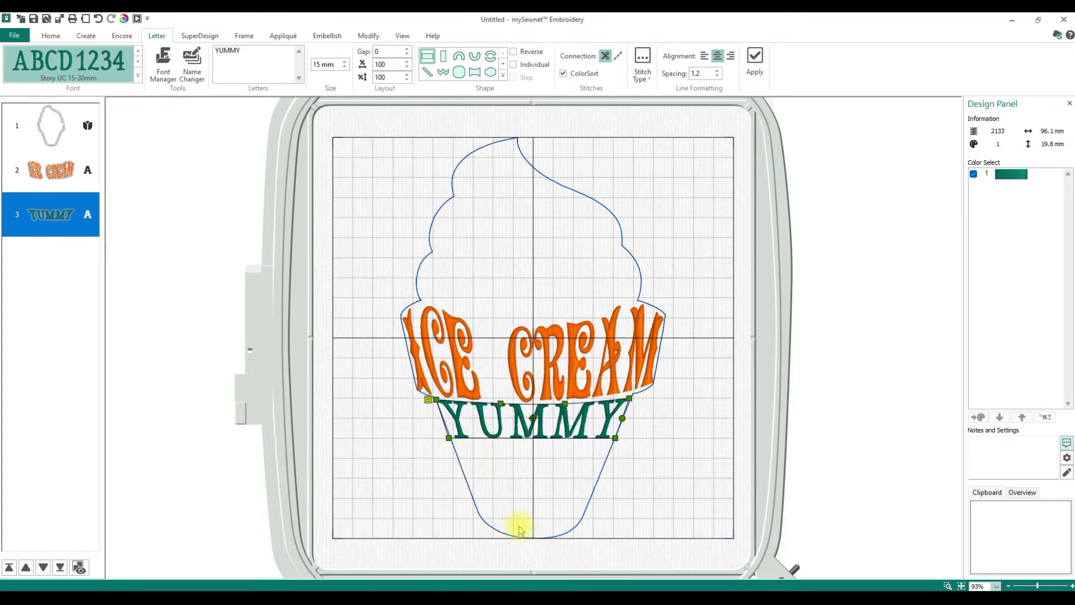
pyautogui.moveTo(449, 438); pyautogui.dragTo(448, 429)
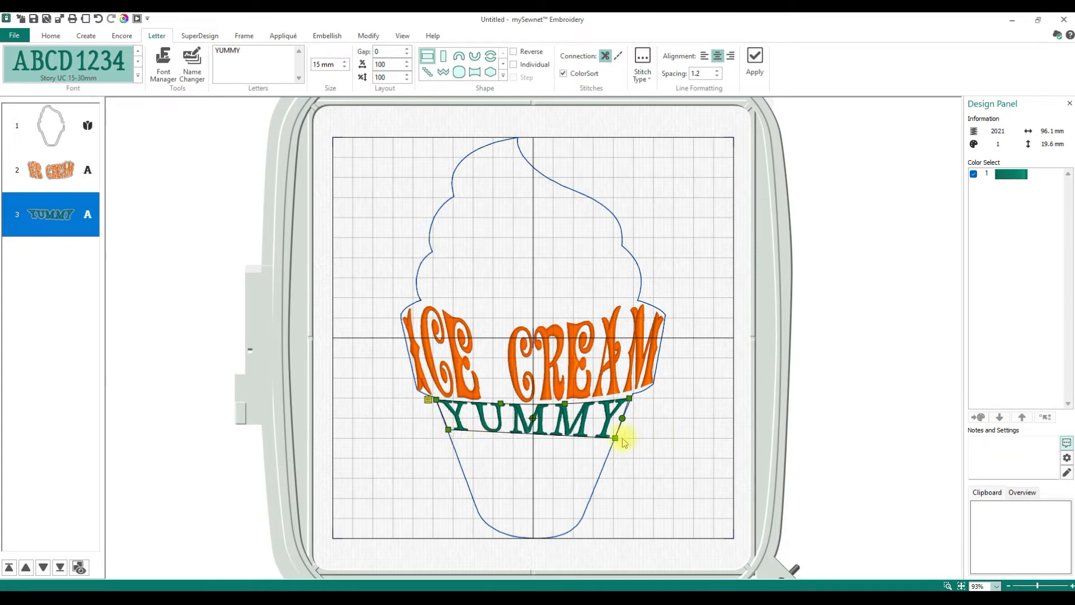
pyautogui.moveTo(614, 439); pyautogui.dragTo(619, 429)
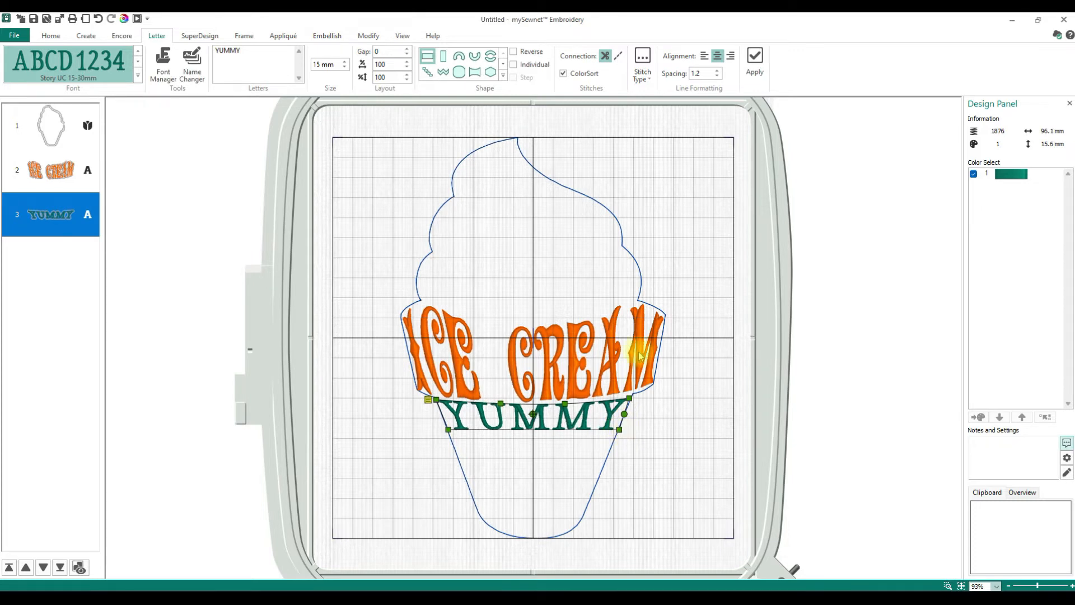
# - Add TASTY as new lettering in the Romano 14-35mm font and position it just below YUMMY
pyautogui.moveTo(263, 51); pyautogui.dragTo(179, 44)
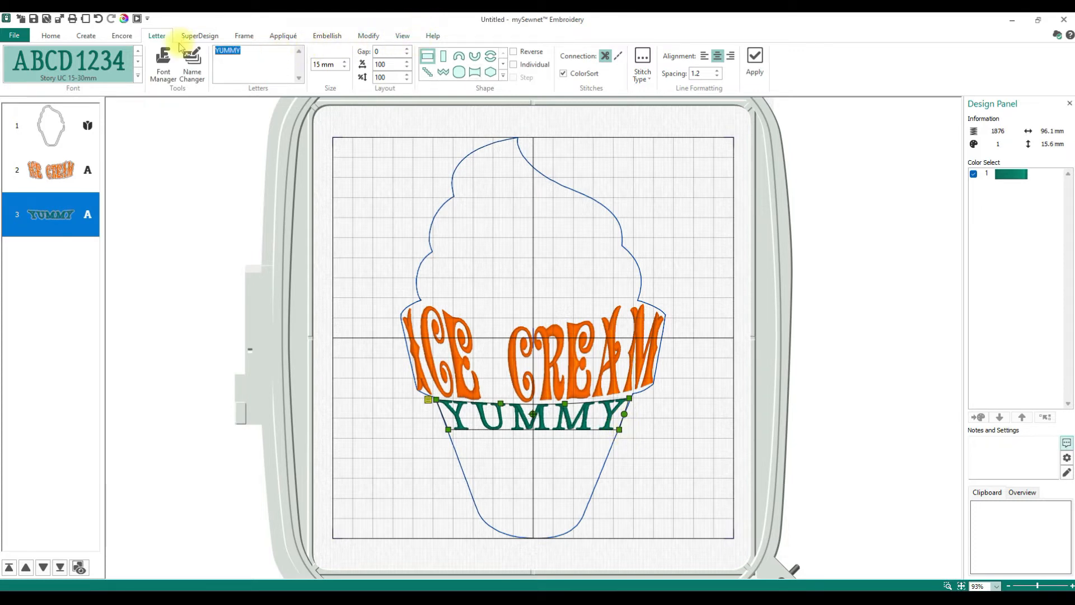
pyautogui.write('TAS')
pyautogui.click(137, 75)
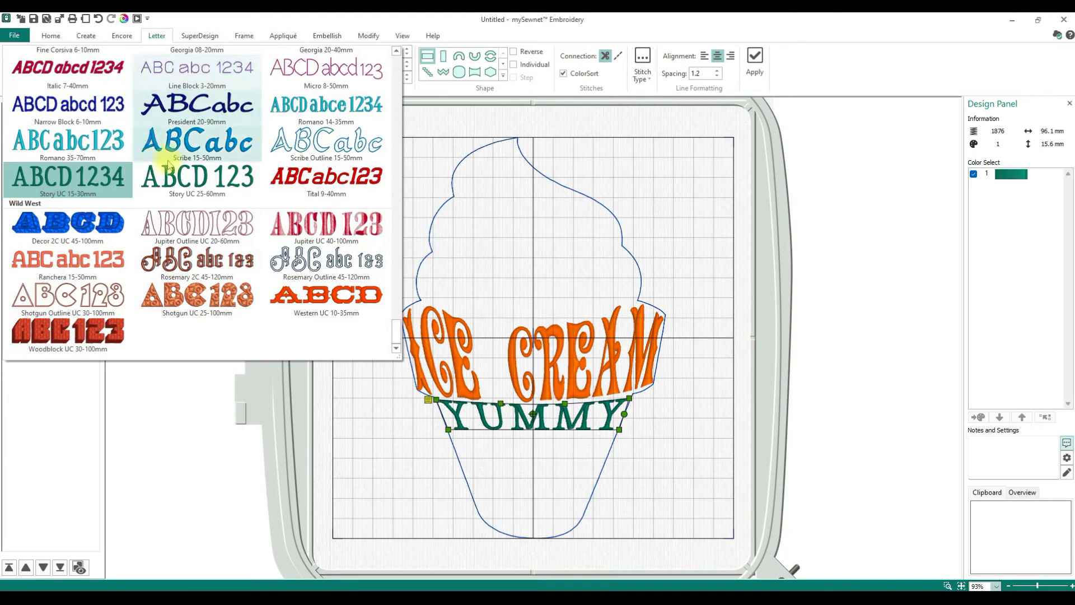
pyautogui.click(325, 106)
pyautogui.click(754, 62)
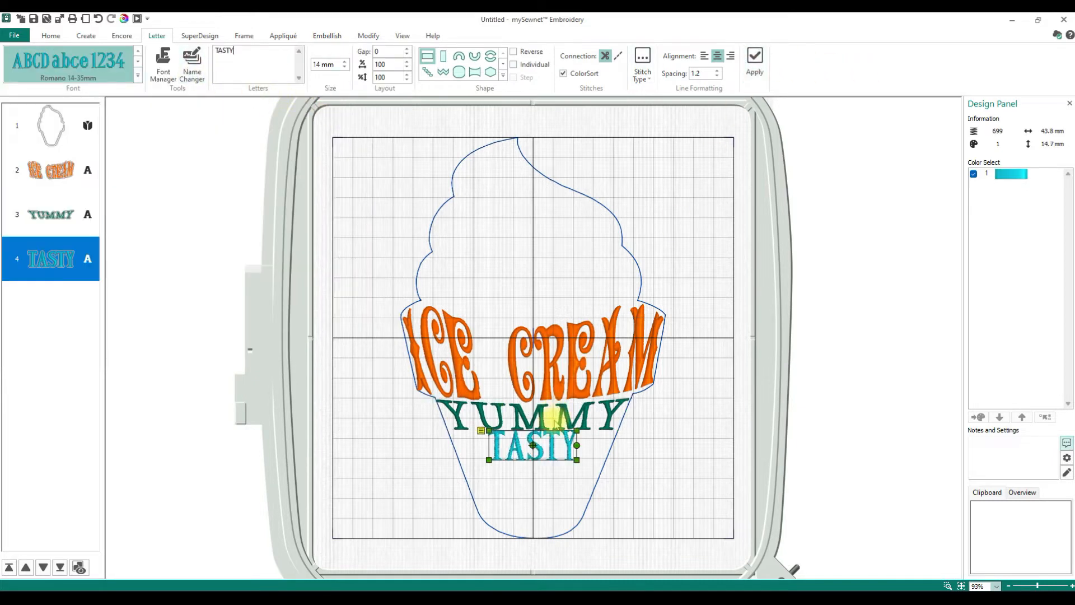
pyautogui.moveTo(513, 450); pyautogui.dragTo(509, 458)
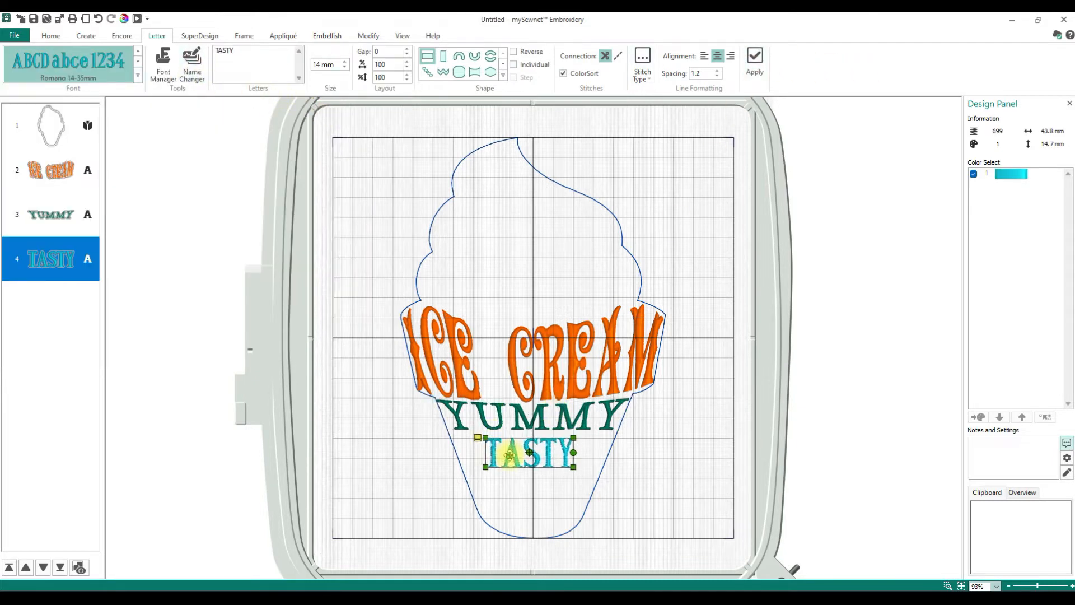
# - Turn off Match Top and Bottom Lines for the TASTY lettering and set its top line to Curve
pyautogui.click(478, 439)
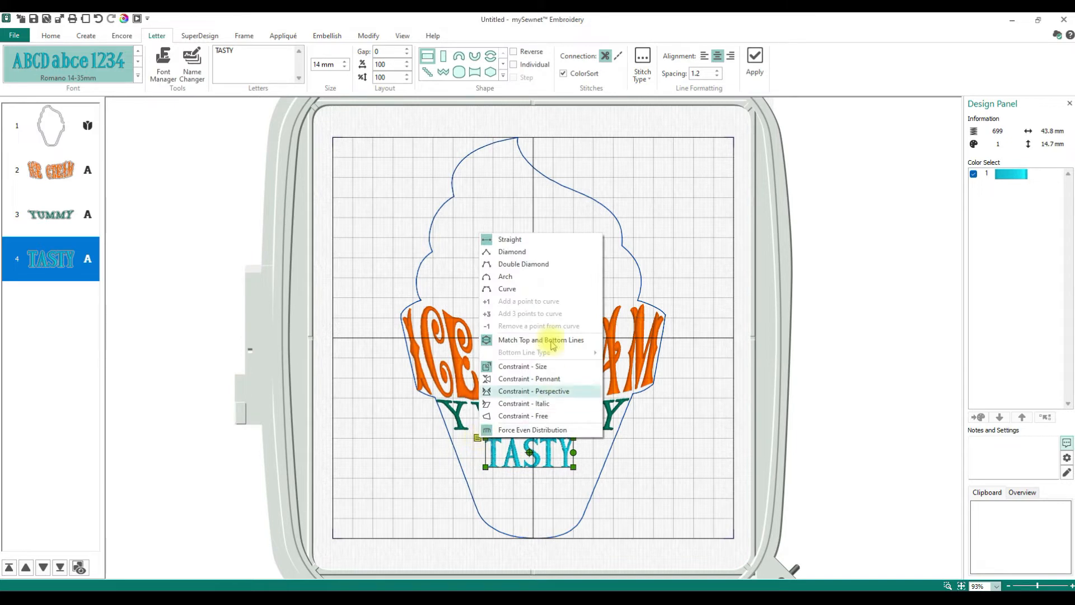
pyautogui.click(423, 333)
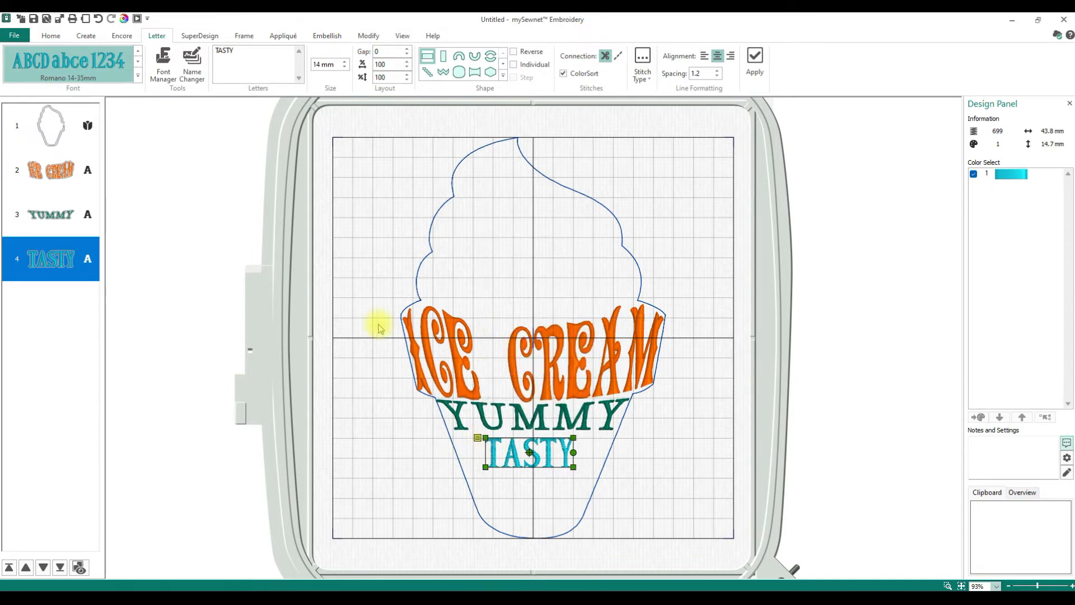
pyautogui.click(478, 438)
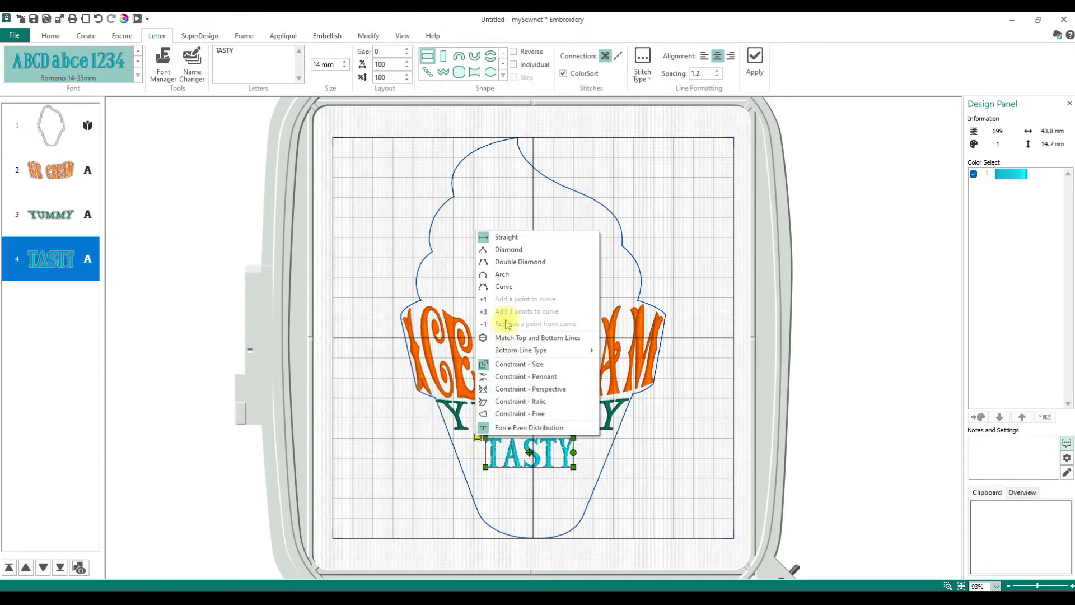
pyautogui.click(504, 285)
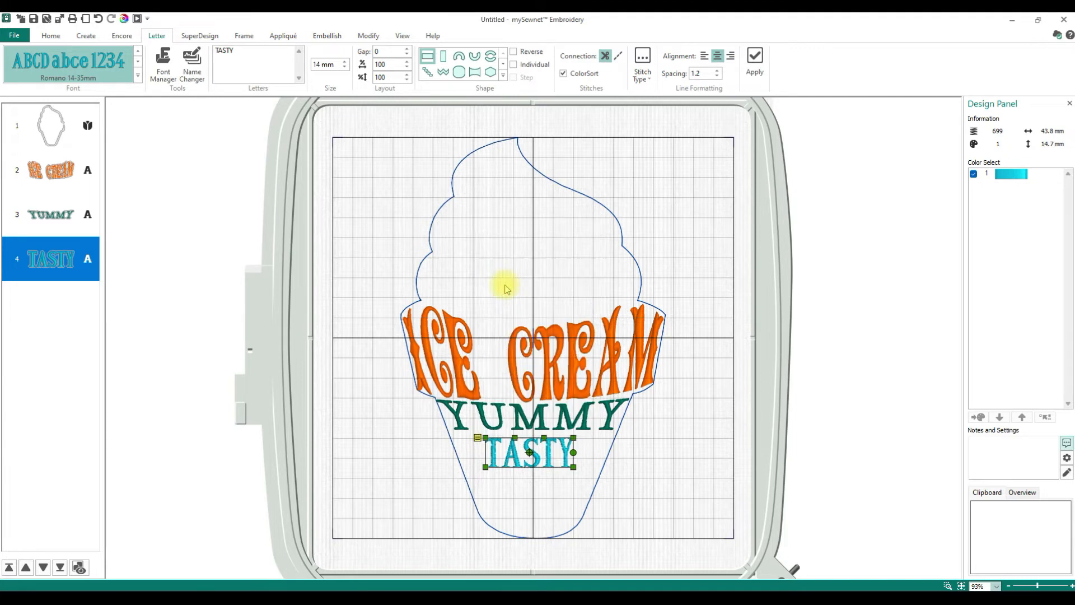
# - Set the TASTY lettering's constraint to Free and move its four corners out to the cone outline
pyautogui.click(478, 437)
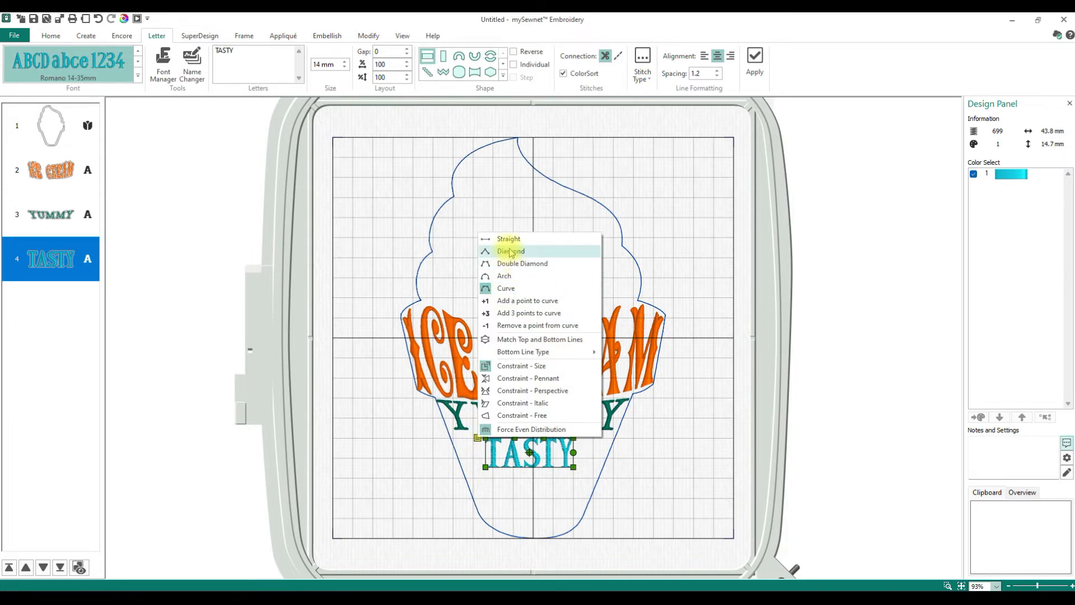
pyautogui.click(519, 415)
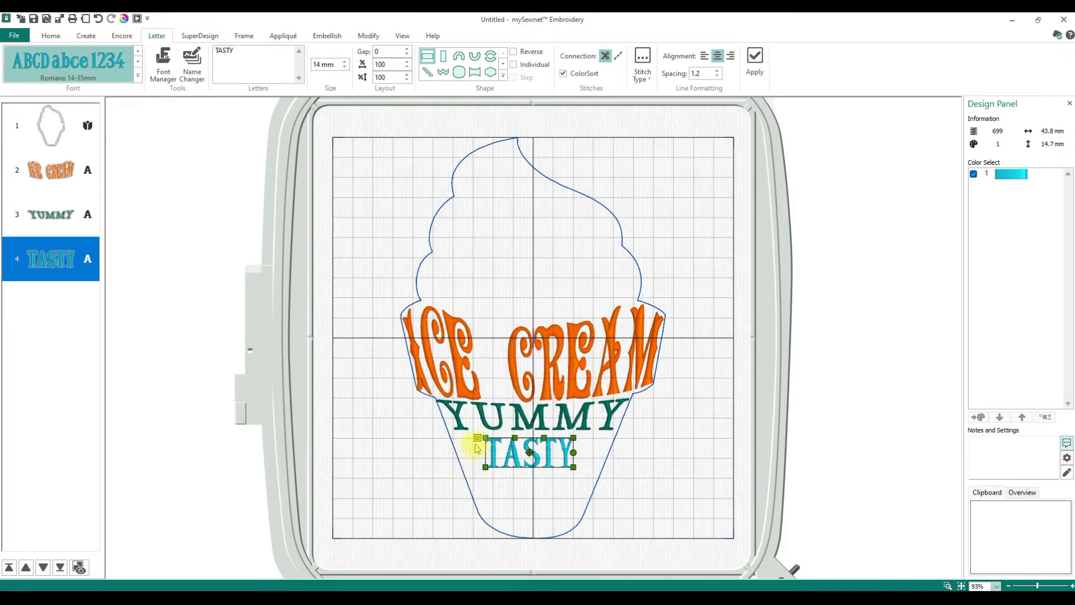
pyautogui.moveTo(481, 437); pyautogui.dragTo(445, 436)
pyautogui.moveTo(574, 436); pyautogui.dragTo(615, 436)
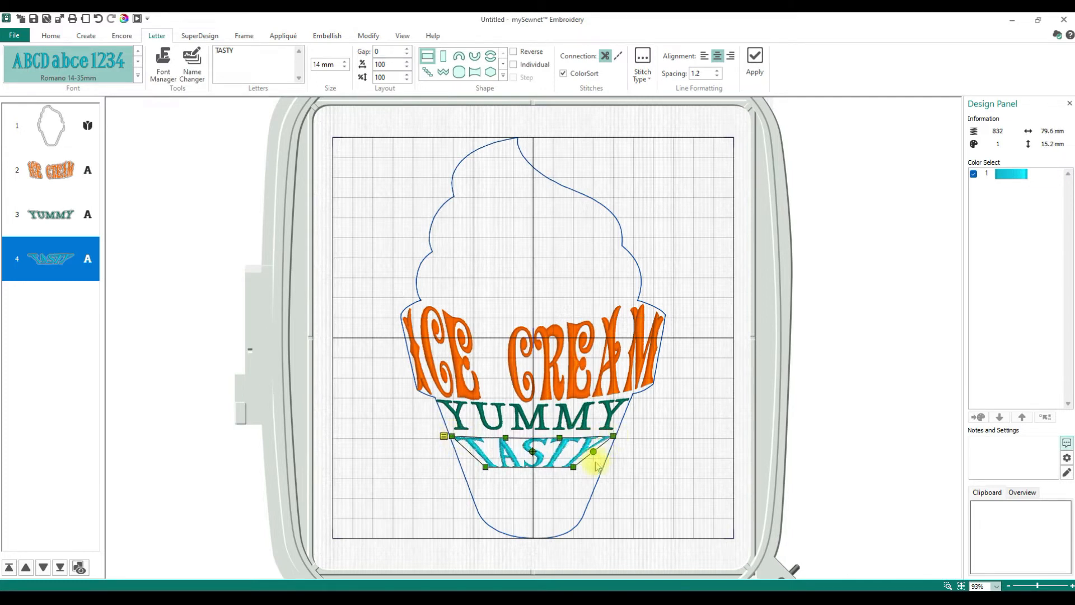
pyautogui.moveTo(574, 466); pyautogui.dragTo(602, 469)
pyautogui.moveTo(485, 464); pyautogui.dragTo(445, 434)
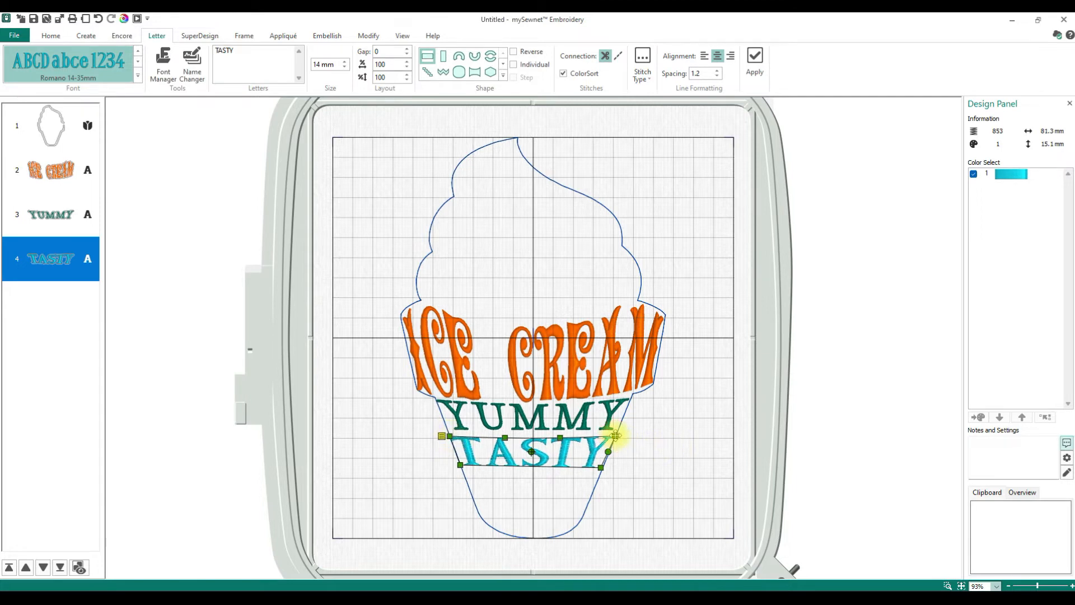
# - Refine the TASTY lettering's corners against the cone outline and raise its top curve points close to YUMMY, about 14.5 mm high overall
pyautogui.moveTo(617, 434); pyautogui.dragTo(605, 462)
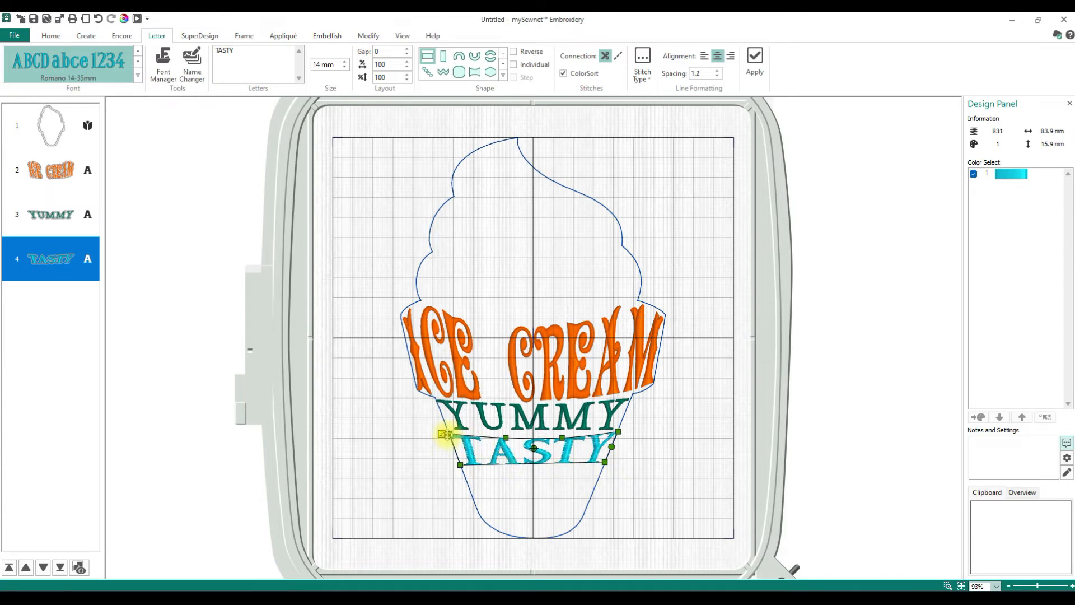
pyautogui.moveTo(506, 439); pyautogui.dragTo(562, 432)
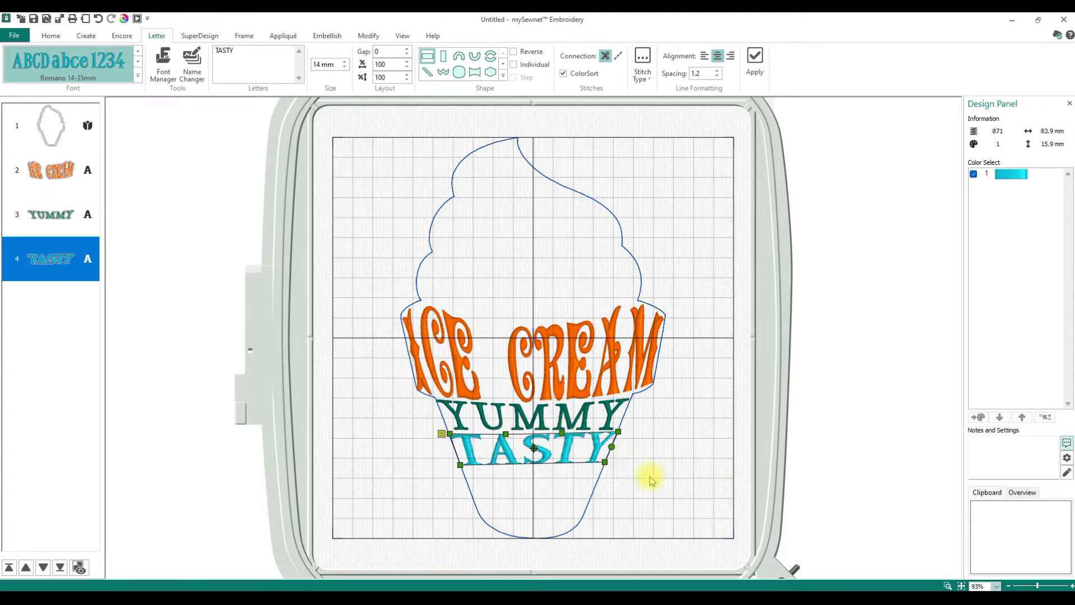
pyautogui.moveTo(460, 464); pyautogui.dragTo(459, 462)
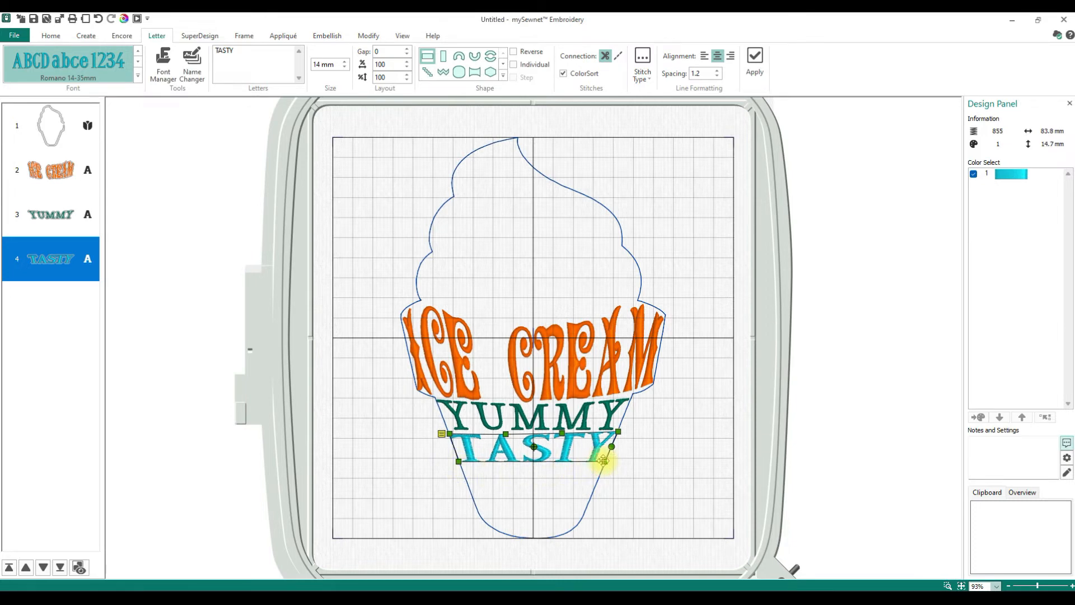
pyautogui.moveTo(603, 461); pyautogui.dragTo(604, 462)
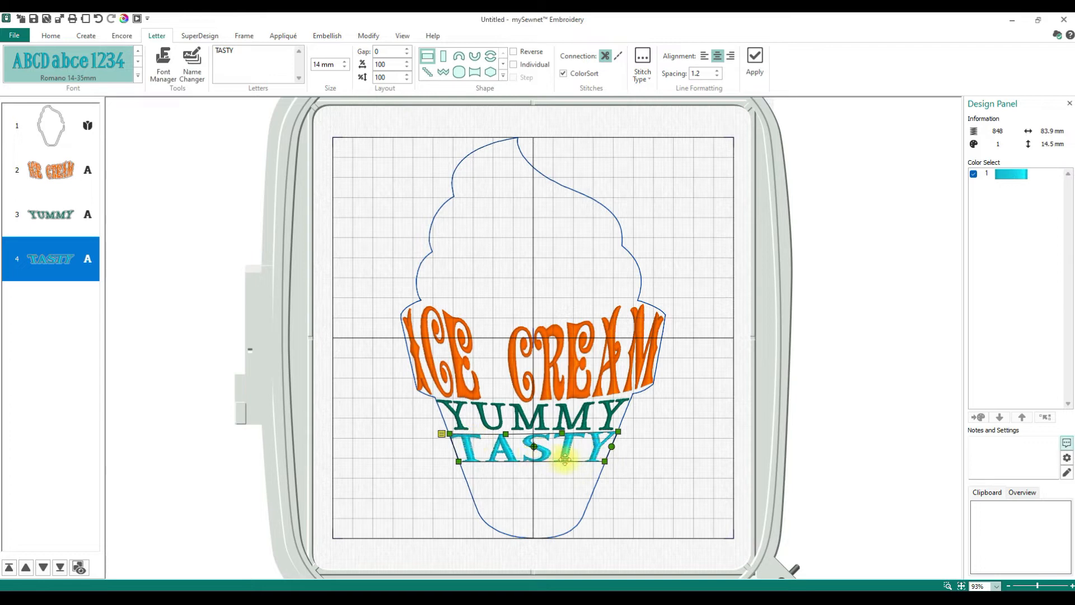
# - Lower the Density value of the TASTY lettering's satin column by two steps
pyautogui.rightClick(482, 448)
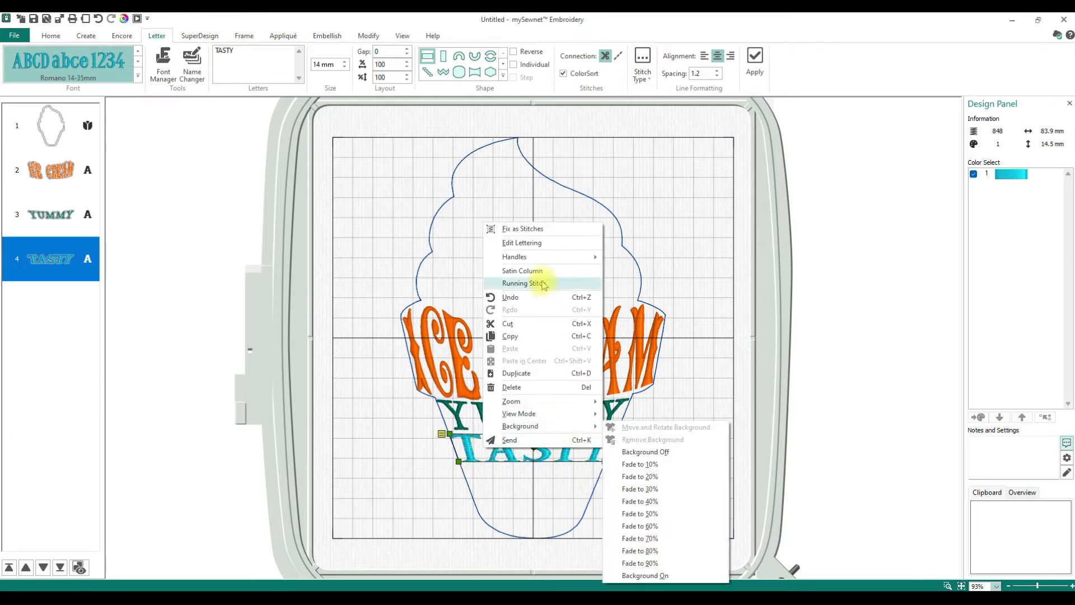
pyautogui.click(523, 271)
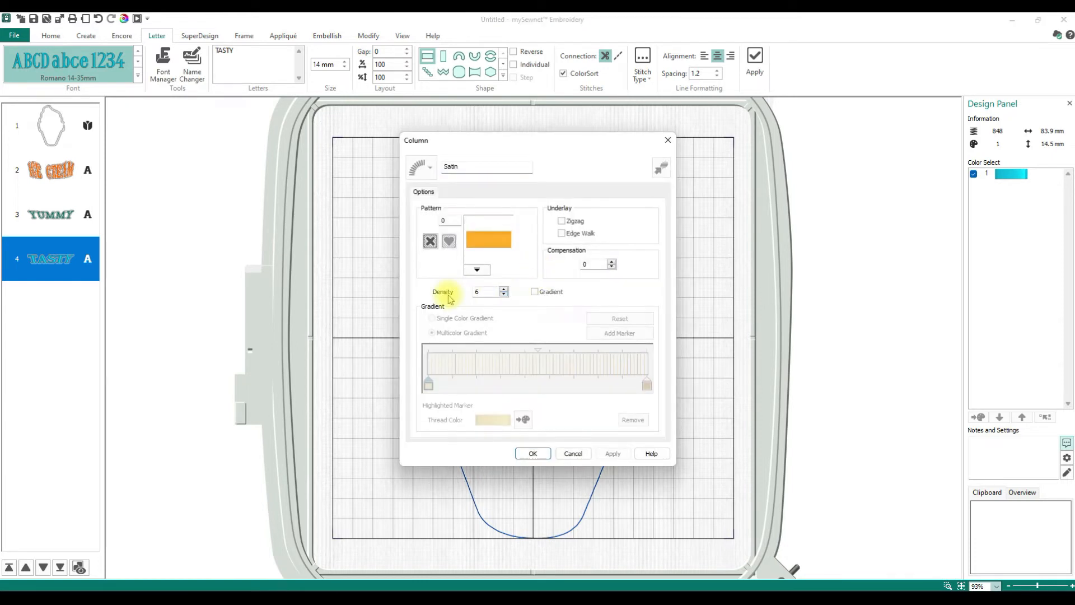
pyautogui.click(503, 295)
pyautogui.click(503, 295)
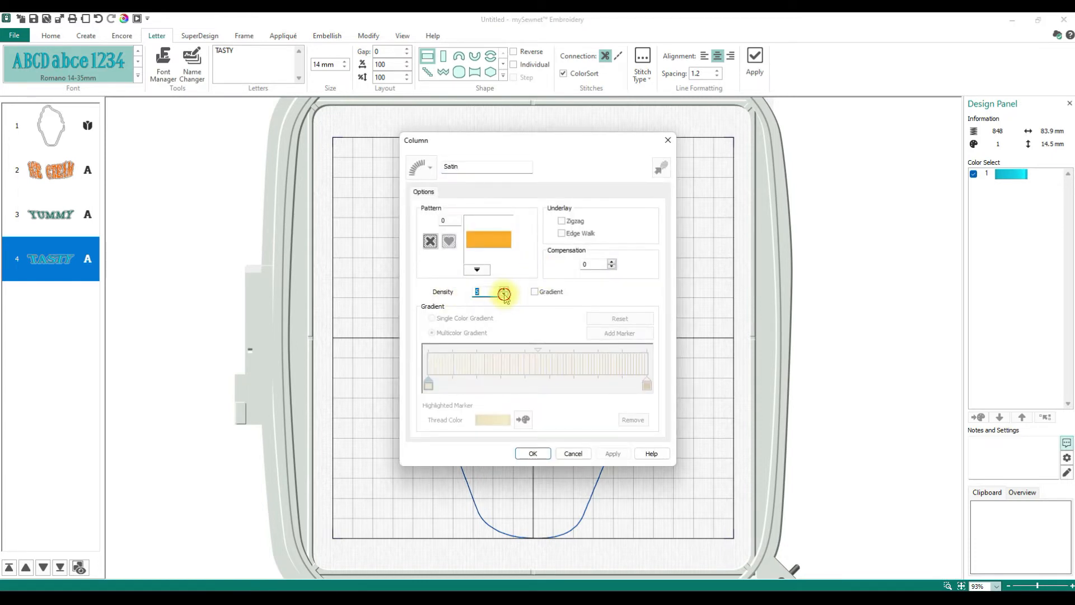
pyautogui.click(534, 454)
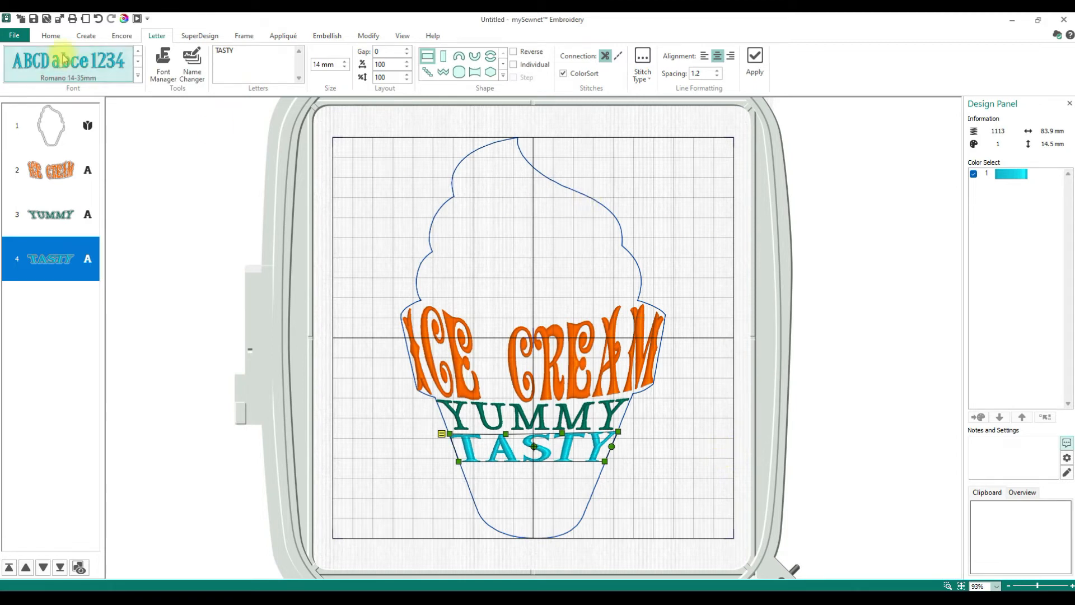
# - Add SWEET as new lettering in the Georgia 08-20mm font
pyautogui.moveTo(236, 51); pyautogui.dragTo(198, 53)
pyautogui.write('SWEET')
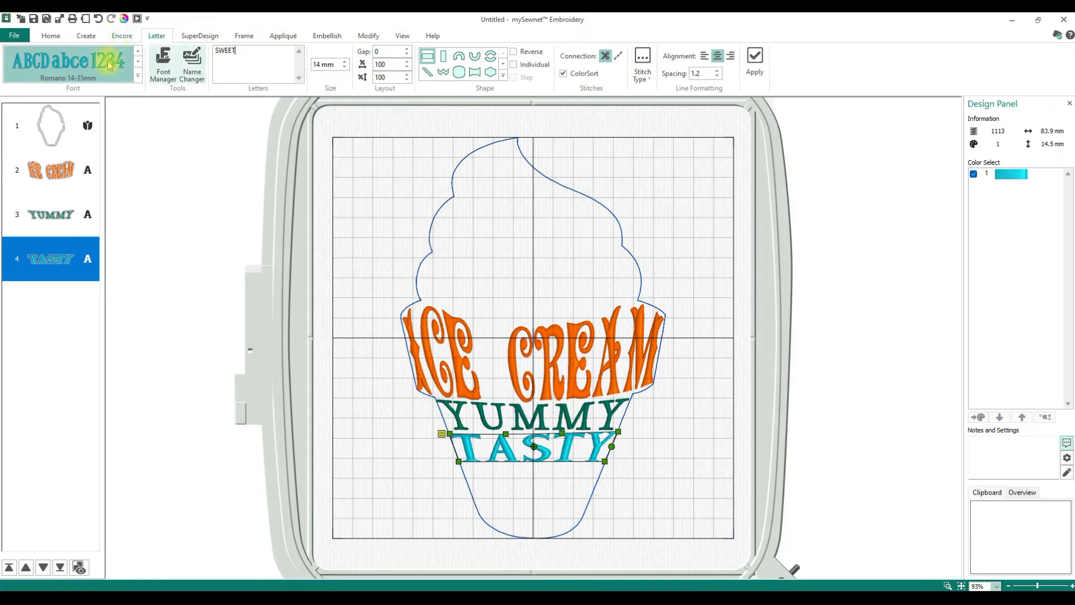
pyautogui.click(138, 75)
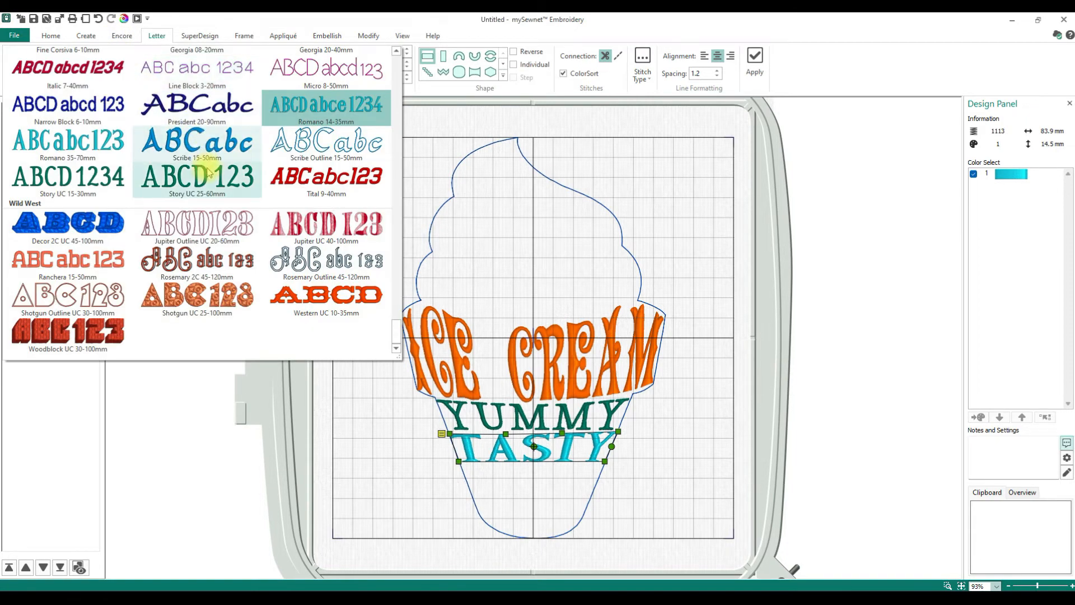
pyautogui.scroll(1, 211, 171)
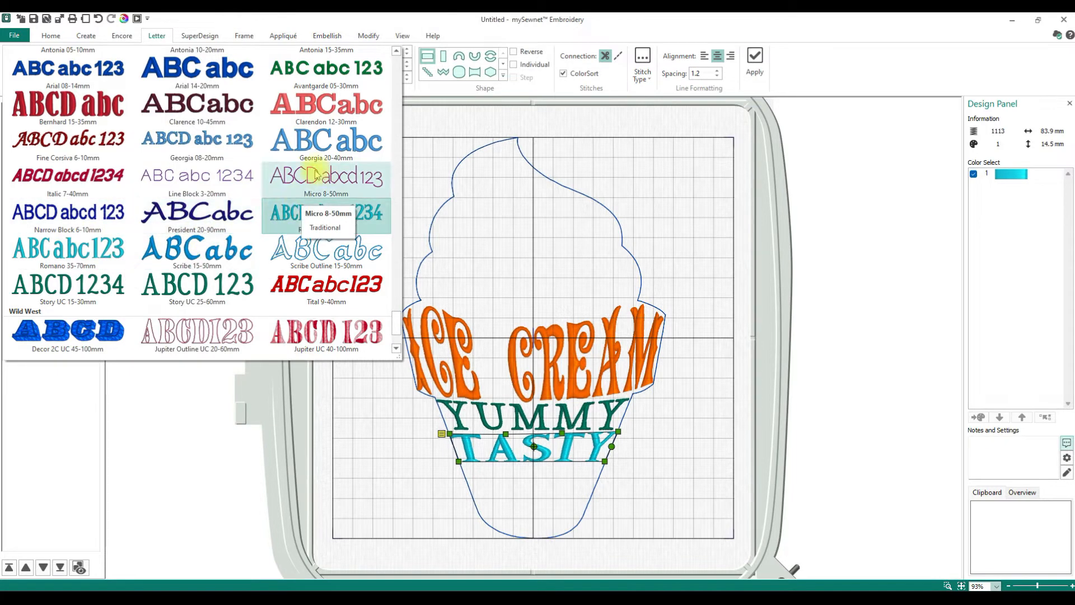
pyautogui.click(227, 148)
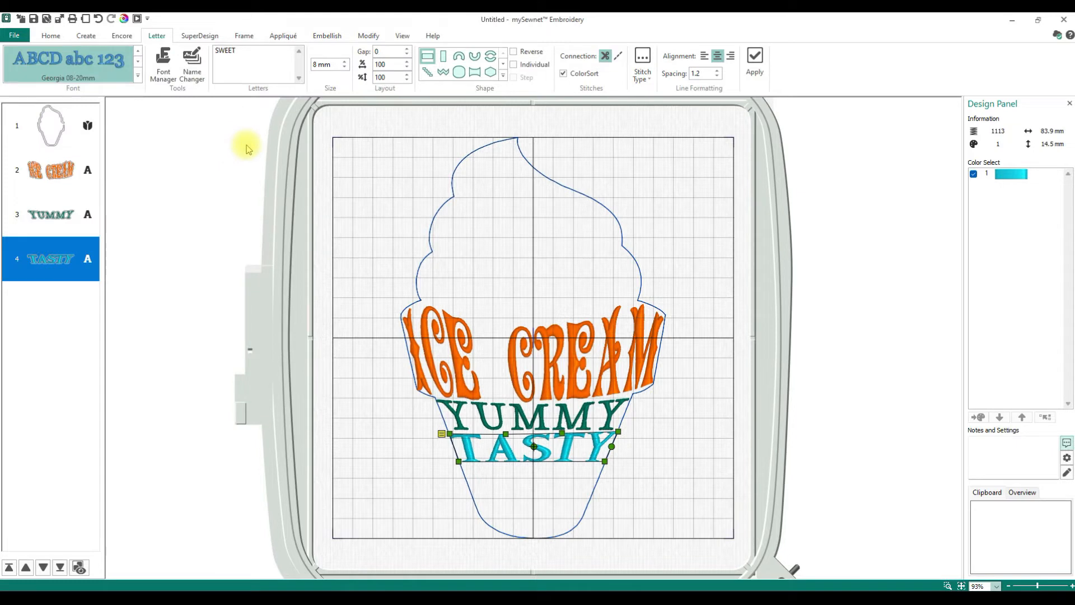
pyautogui.click(768, 70)
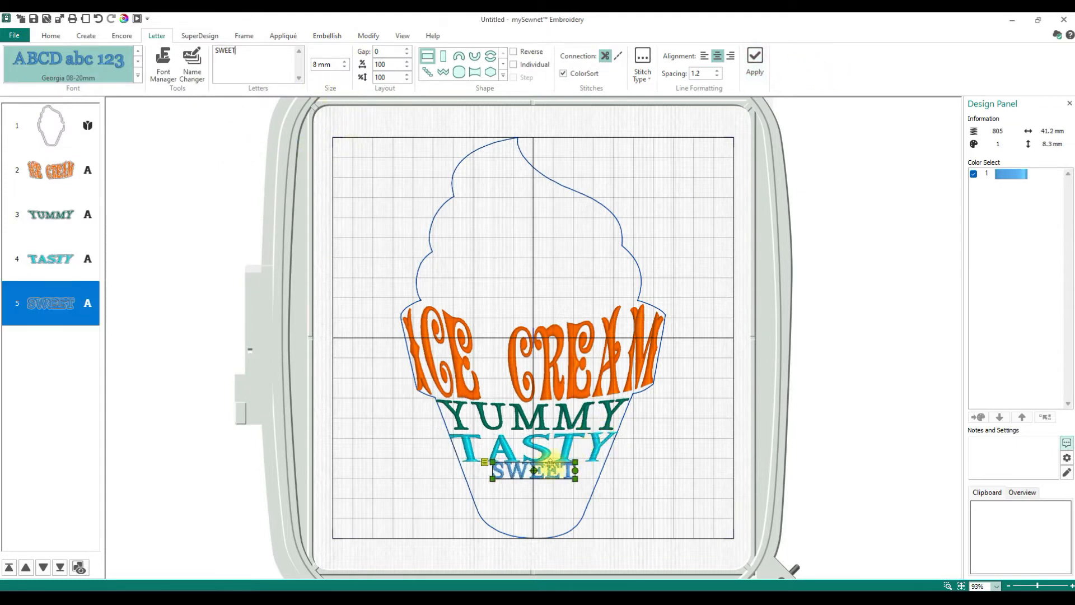
# - Move SWEET below TASTY, set its constraint to Free and fit its four corners to the cone outline, about 69 mm wide by 16 mm high
pyautogui.moveTo(494, 470); pyautogui.dragTo(492, 481)
pyautogui.rightClick(482, 473)
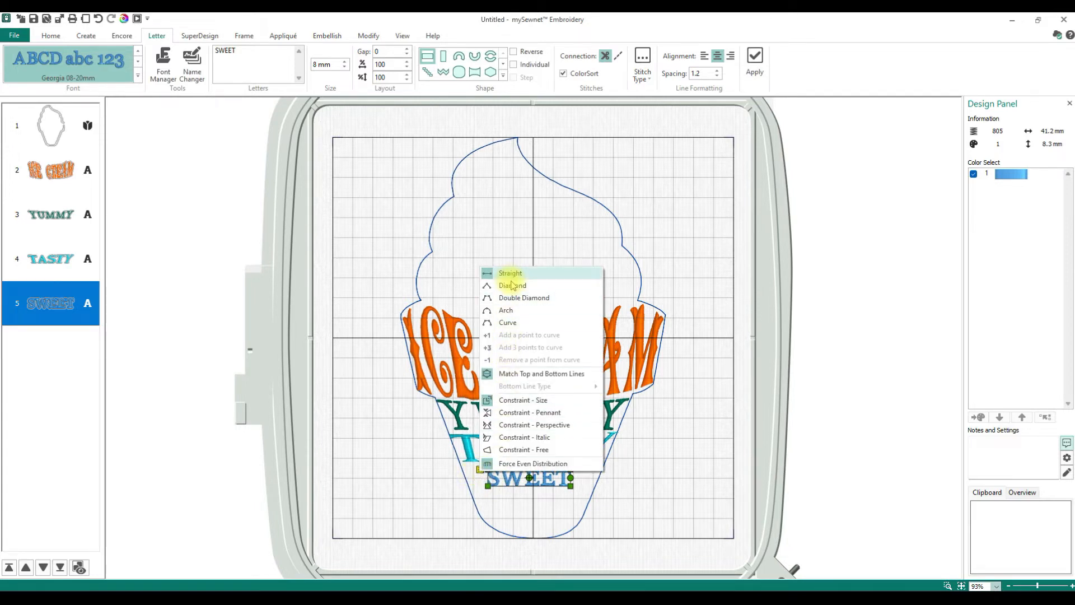
pyautogui.click(512, 450)
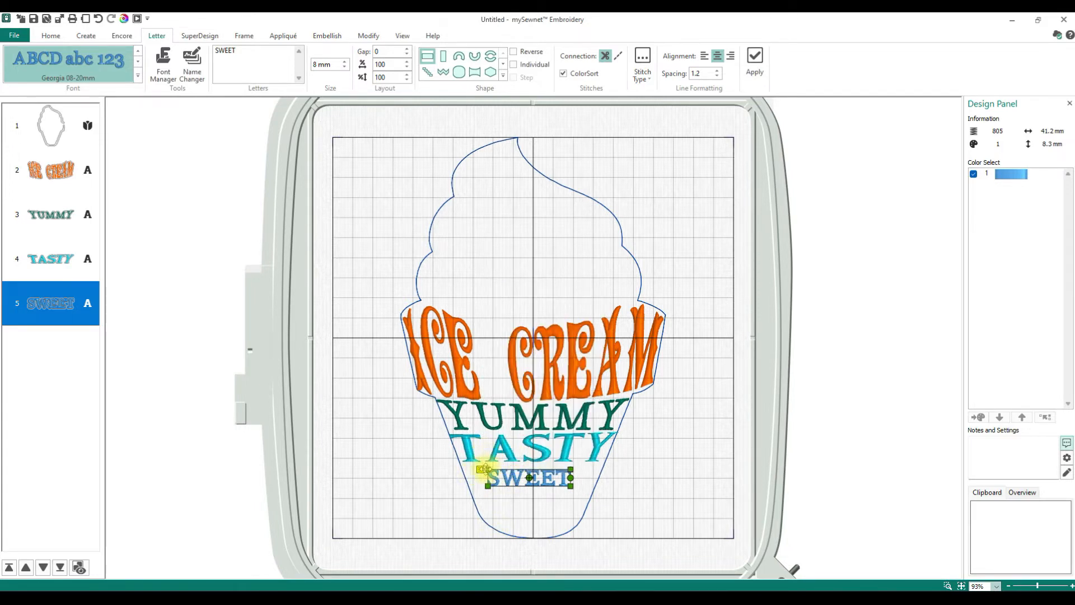
pyautogui.moveTo(486, 471); pyautogui.dragTo(473, 496)
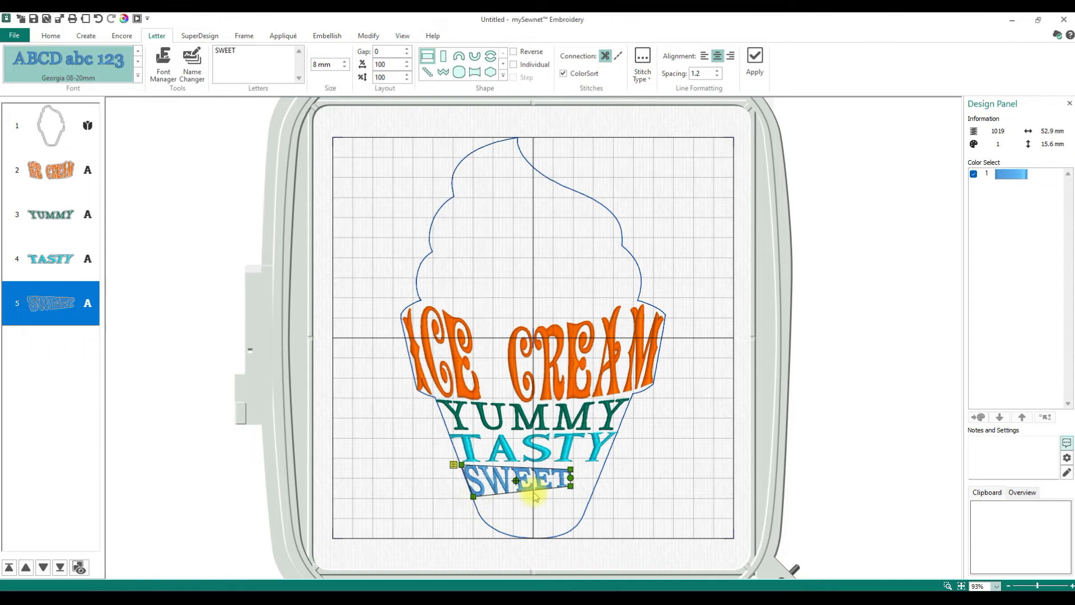
pyautogui.moveTo(570, 469); pyautogui.dragTo(592, 497)
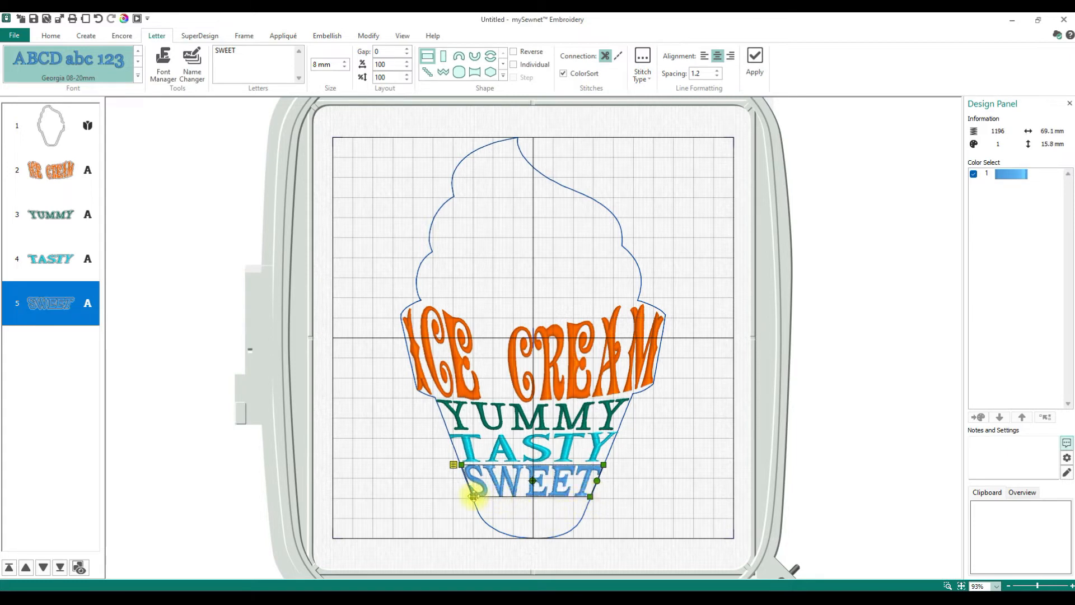
# - Set the Density of the SWEET lettering's satin column to 4
pyautogui.rightClick(502, 486)
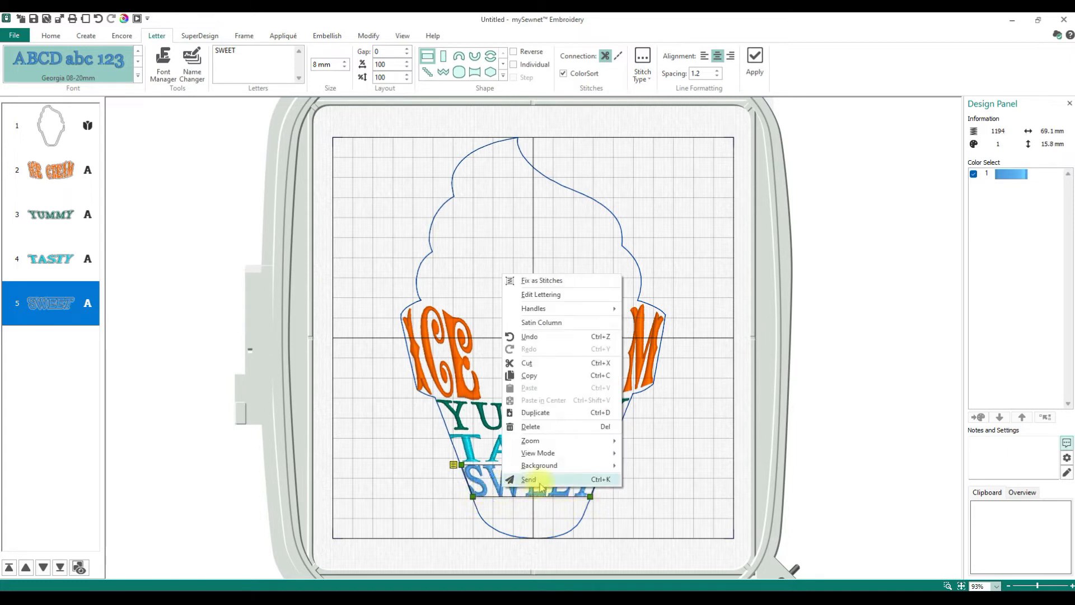
pyautogui.click(542, 323)
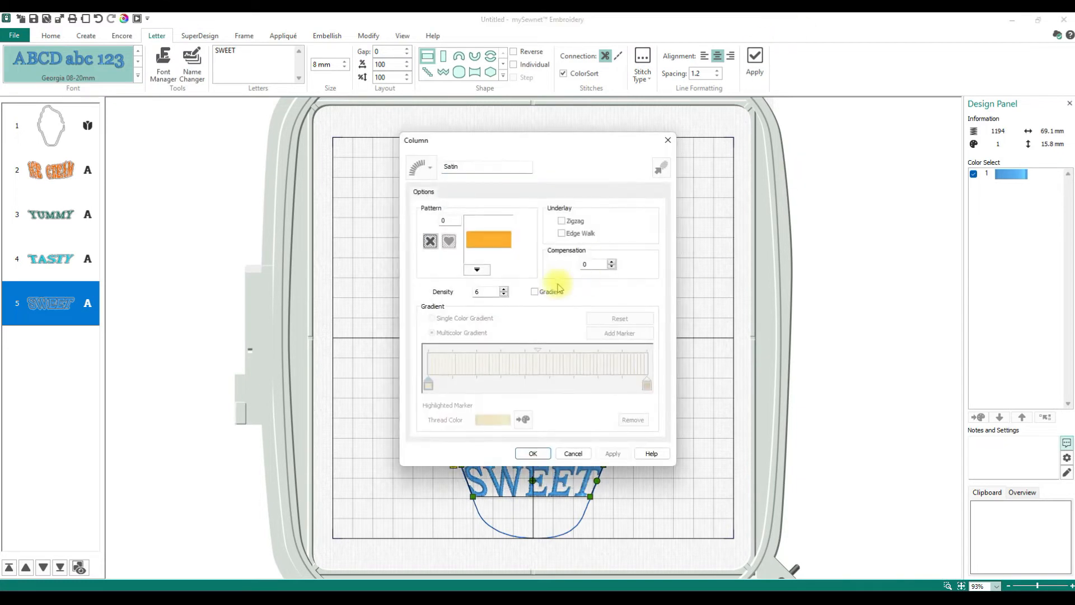
pyautogui.click(504, 295)
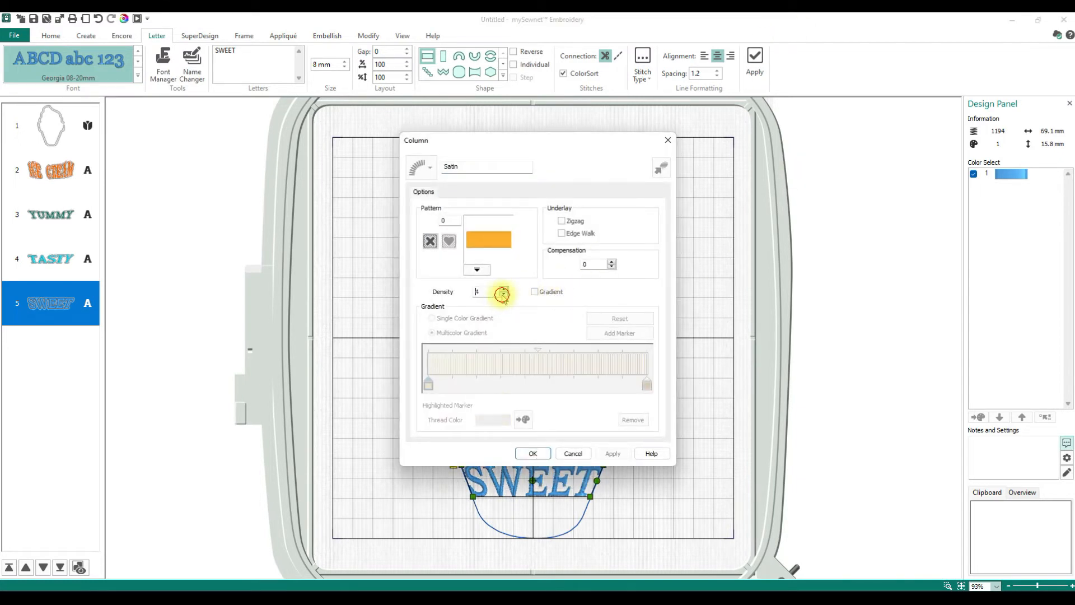
pyautogui.click(532, 453)
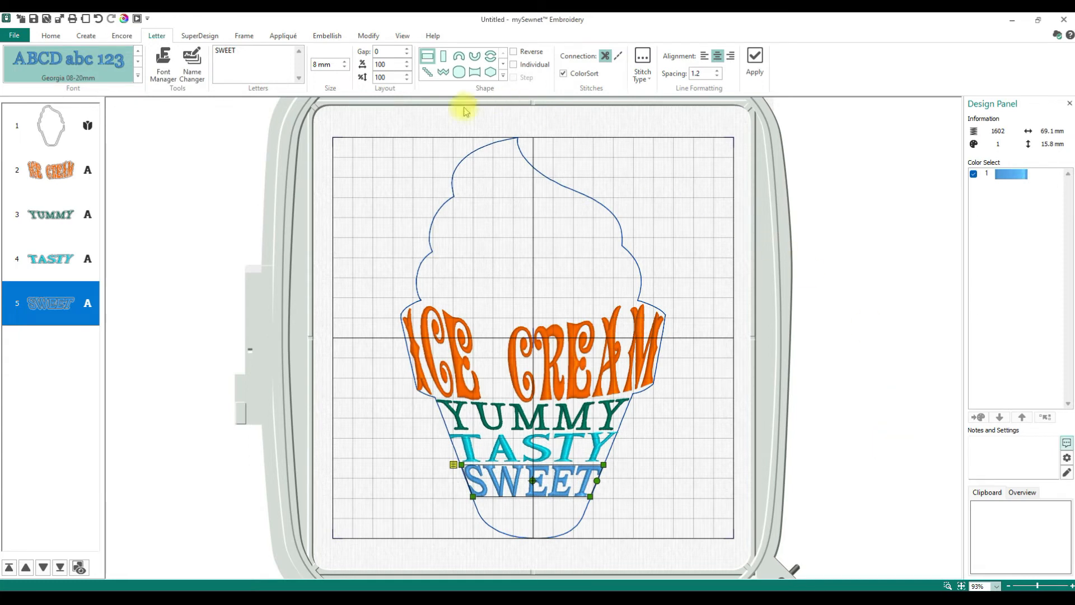
# - Add TREAT as new lettering in the Clarendon 12-30mm font
pyautogui.moveTo(233, 51); pyautogui.dragTo(213, 53)
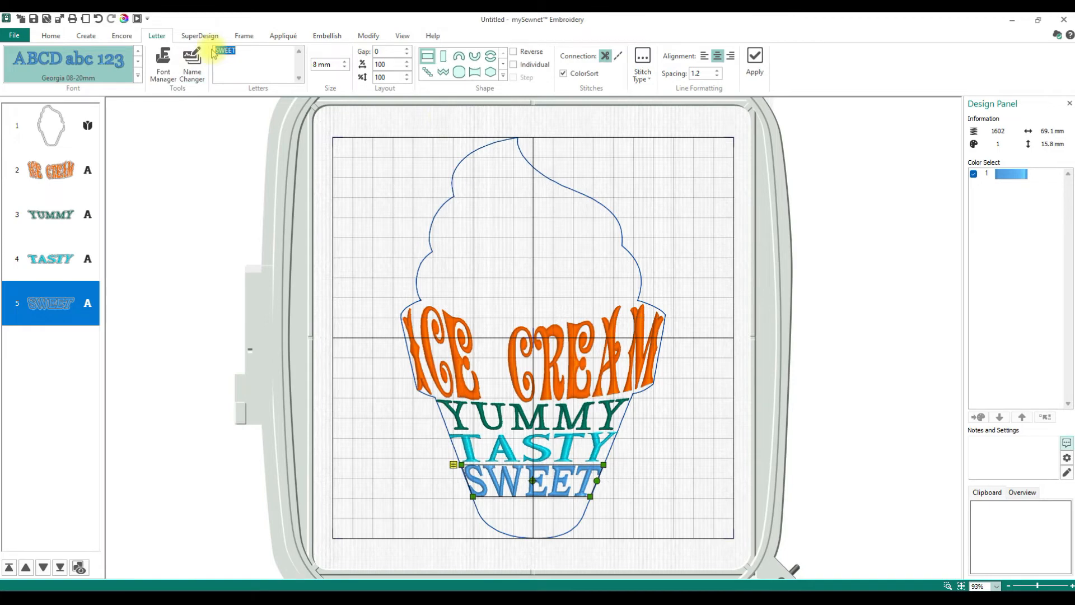
pyautogui.write('TREAT')
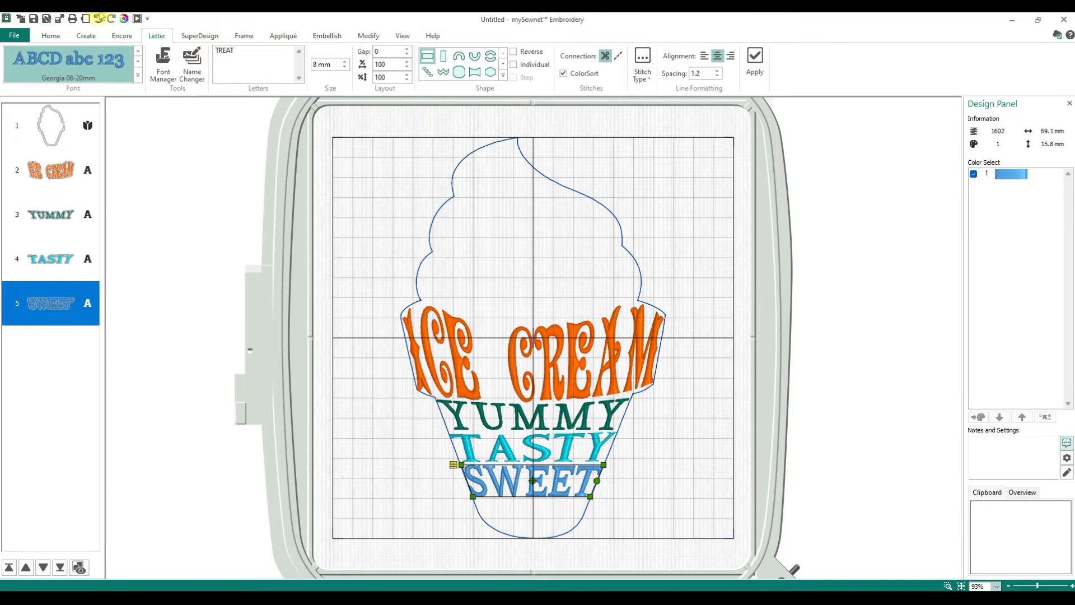
pyautogui.click(137, 75)
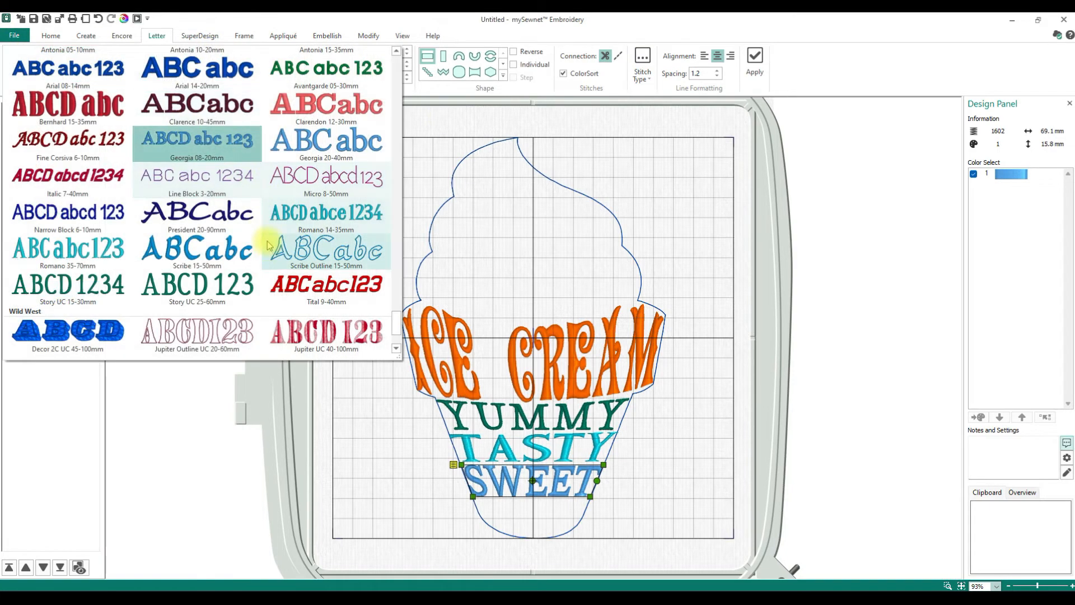
pyautogui.click(212, 129)
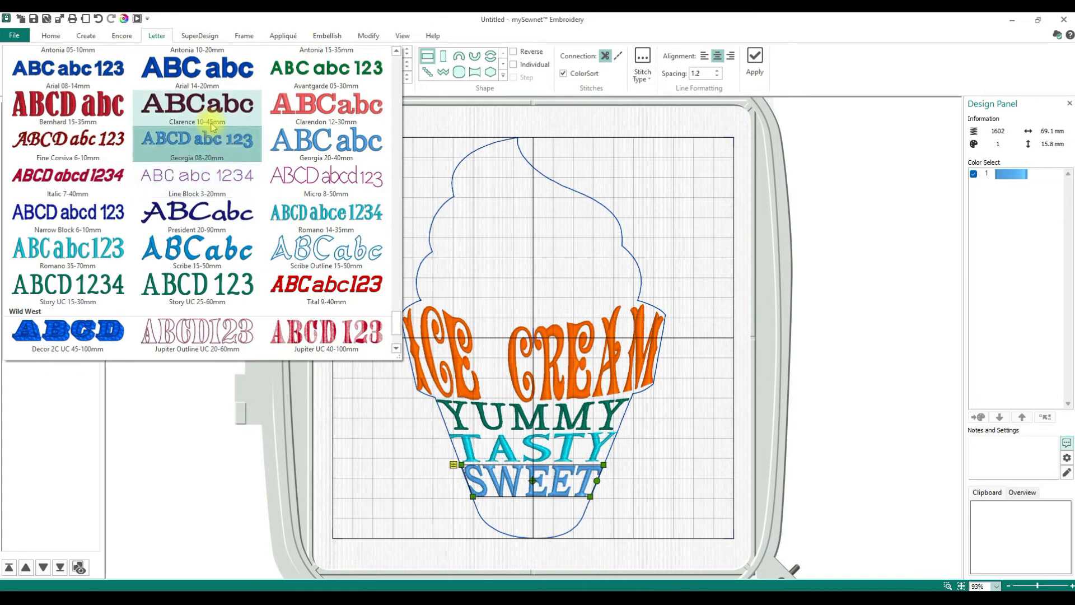
pyautogui.click(299, 120)
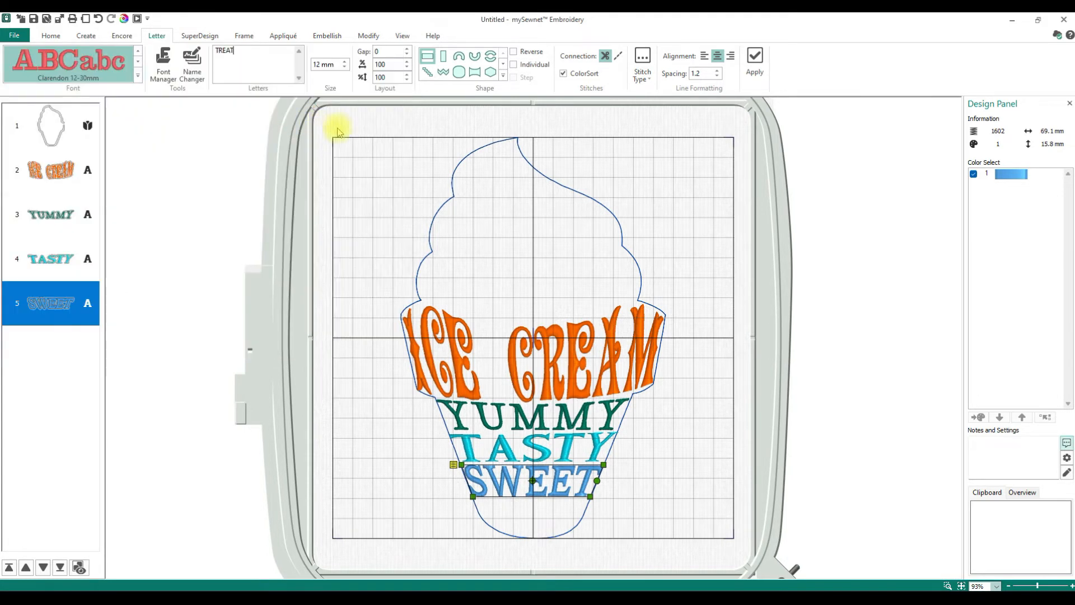
pyautogui.click(755, 63)
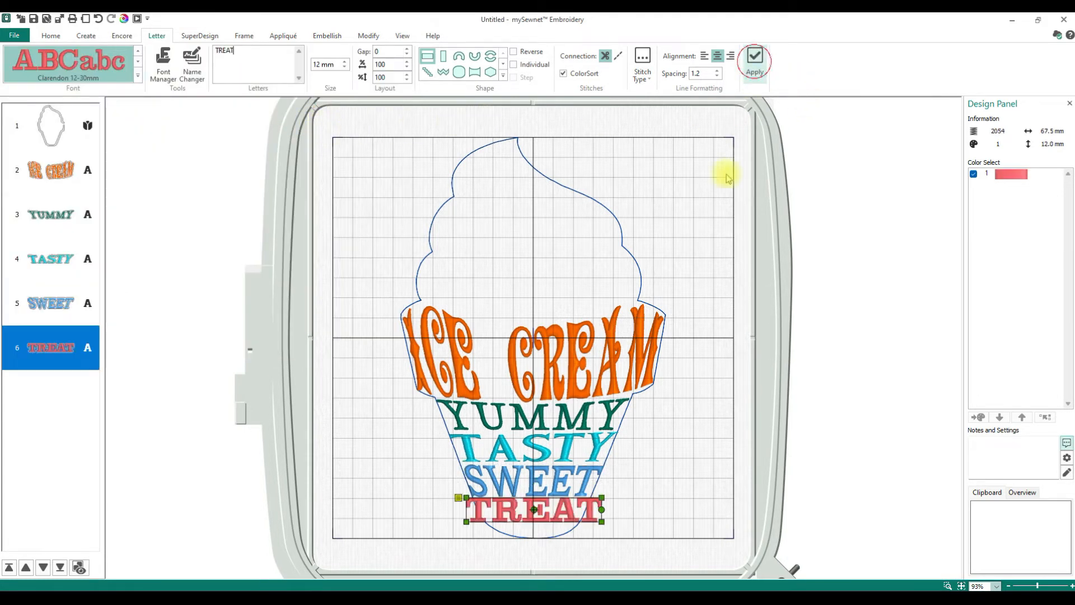
# - Nudge TREAT slightly below SWEET, turn off Match Top and Bottom Lines for it and set its bottom line type to Curve
pyautogui.moveTo(496, 513); pyautogui.dragTo(497, 515)
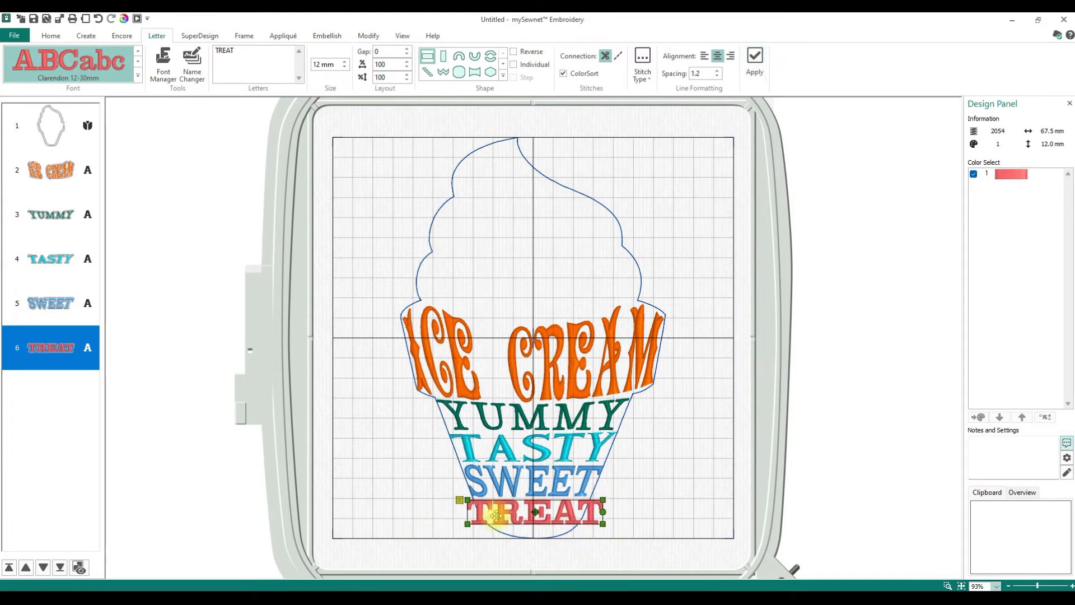
pyautogui.click(459, 499)
pyautogui.click(483, 402)
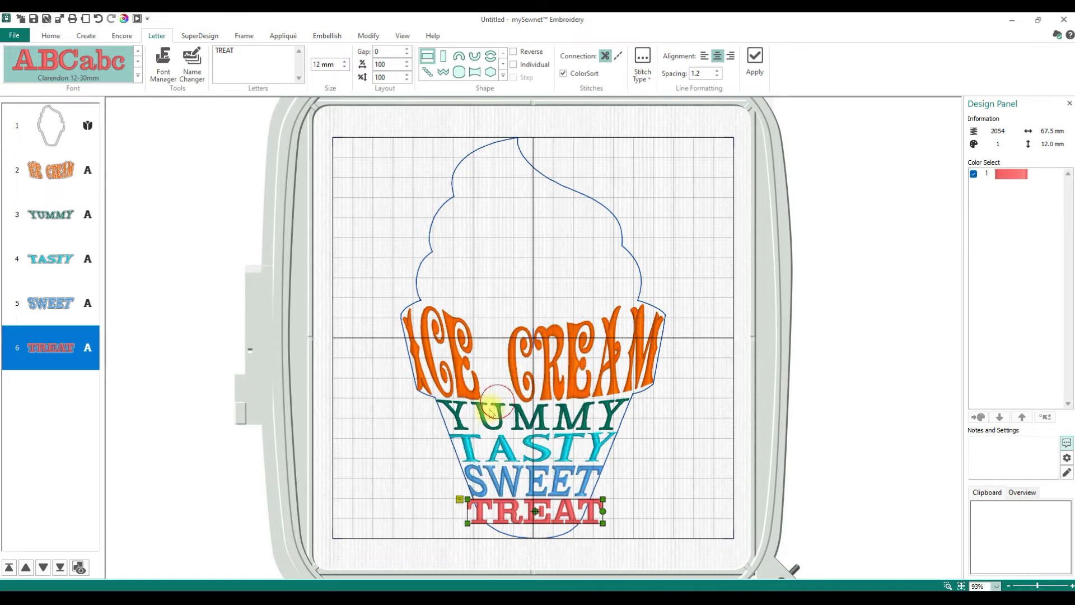
pyautogui.click(459, 499)
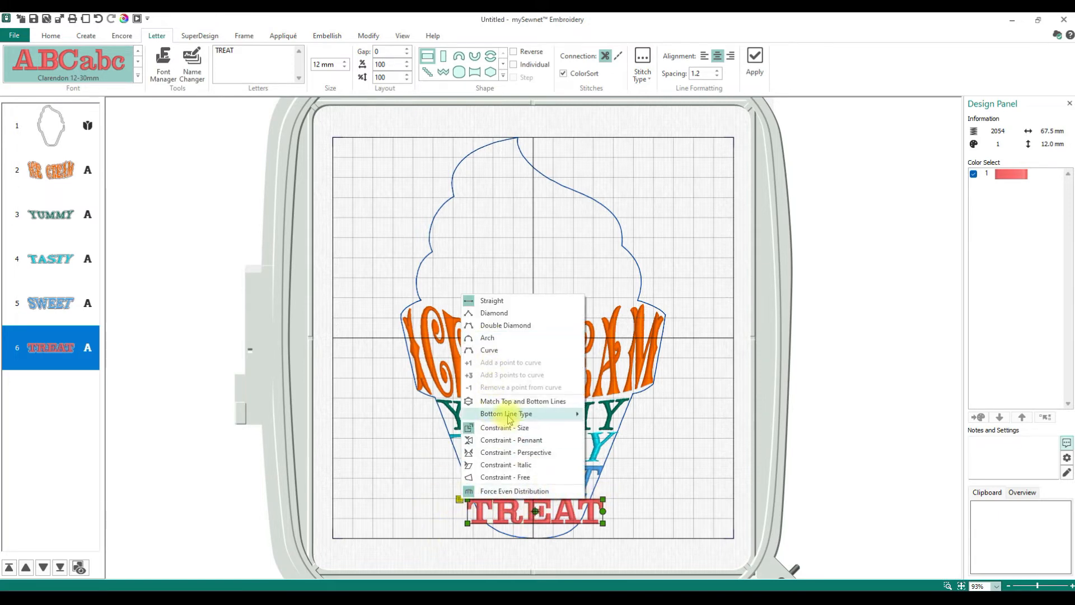
pyautogui.moveTo(516, 413)
pyautogui.click(611, 463)
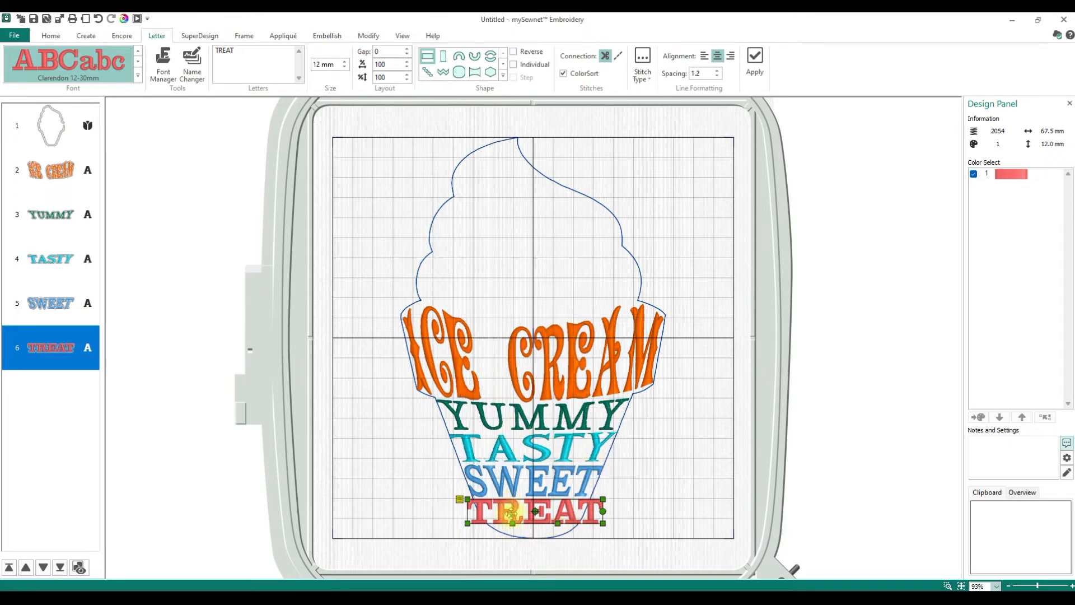
# - Set TREAT's constraint to Free and shape its corners and bottom curve points to the cone's rounded tip, about 57 mm wide by 19 mm high
pyautogui.click(462, 498)
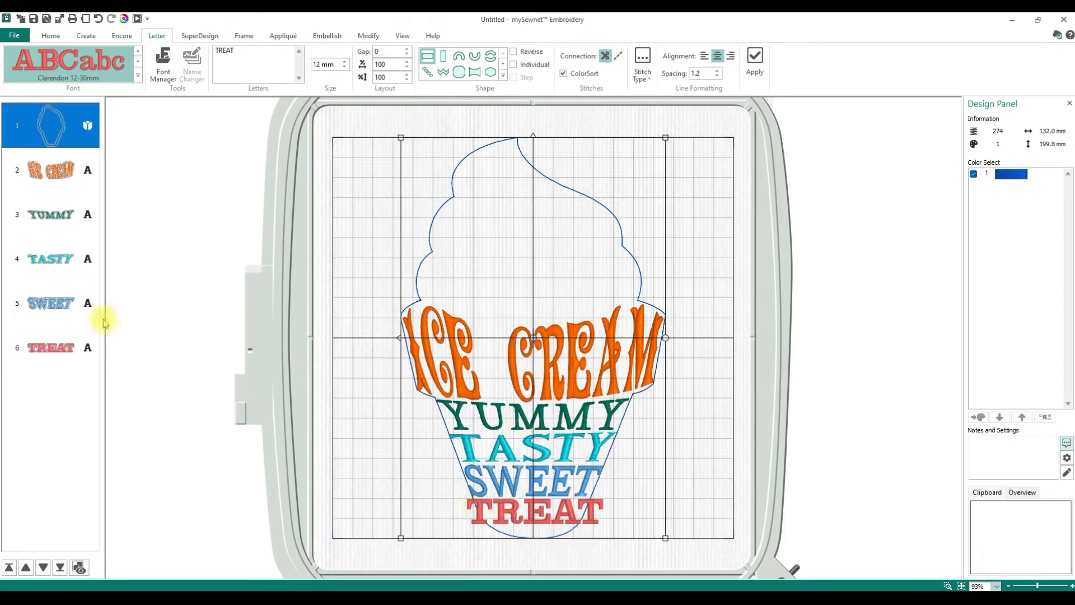
pyautogui.click(52, 354)
pyautogui.click(459, 503)
pyautogui.rightClick(461, 504)
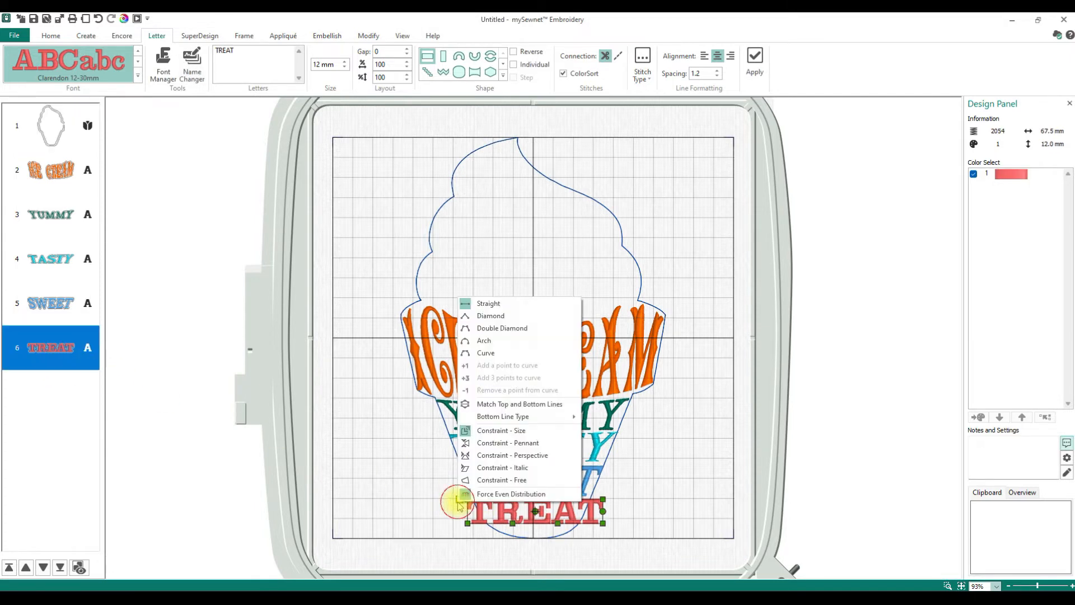
pyautogui.click(487, 480)
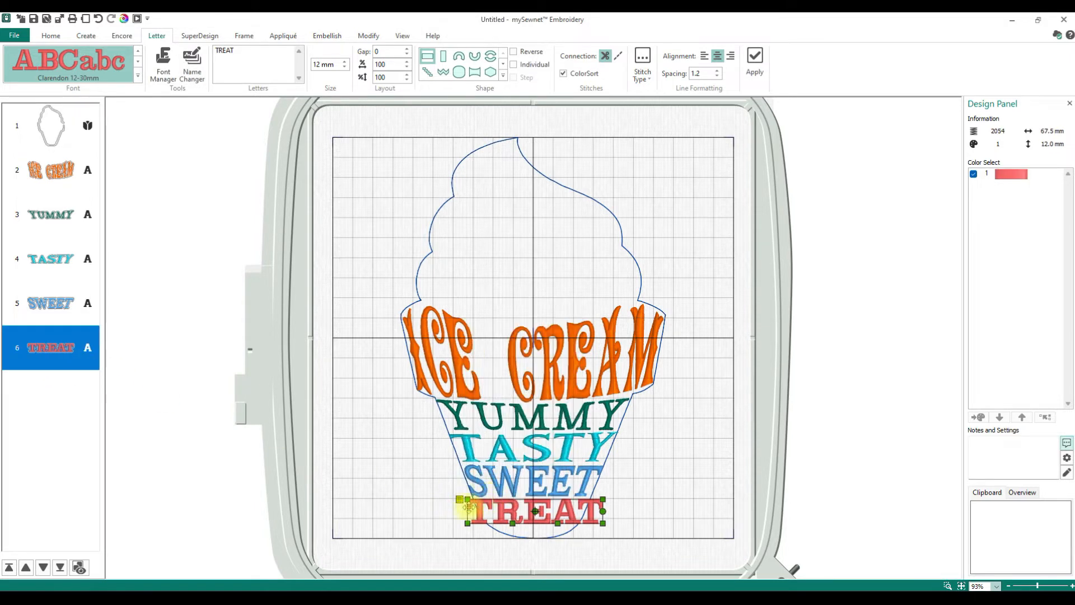
pyautogui.moveTo(470, 500); pyautogui.dragTo(563, 536)
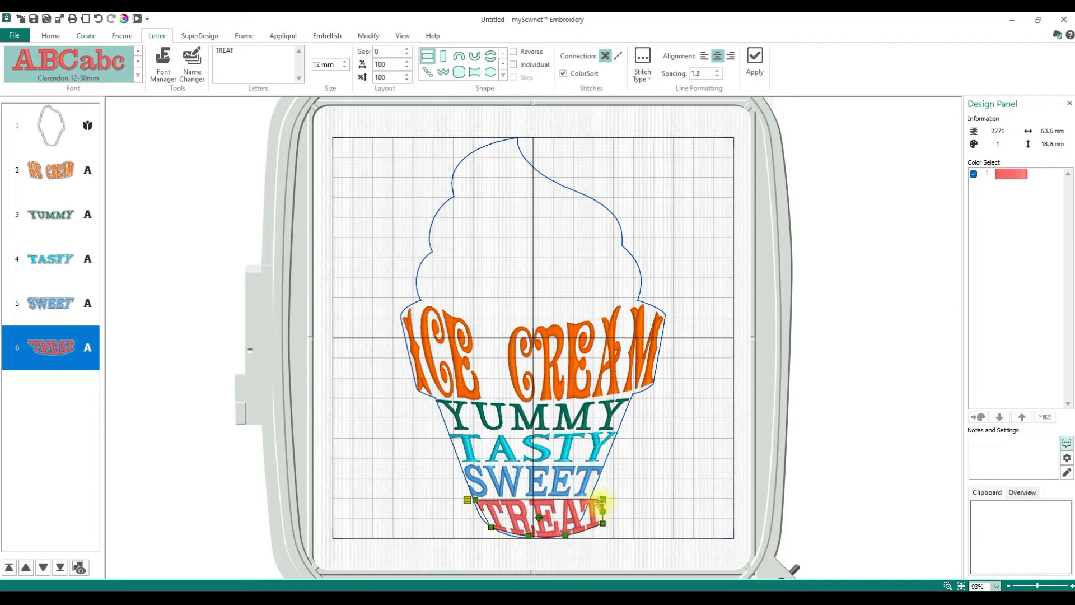
pyautogui.moveTo(602, 499); pyautogui.dragTo(577, 527)
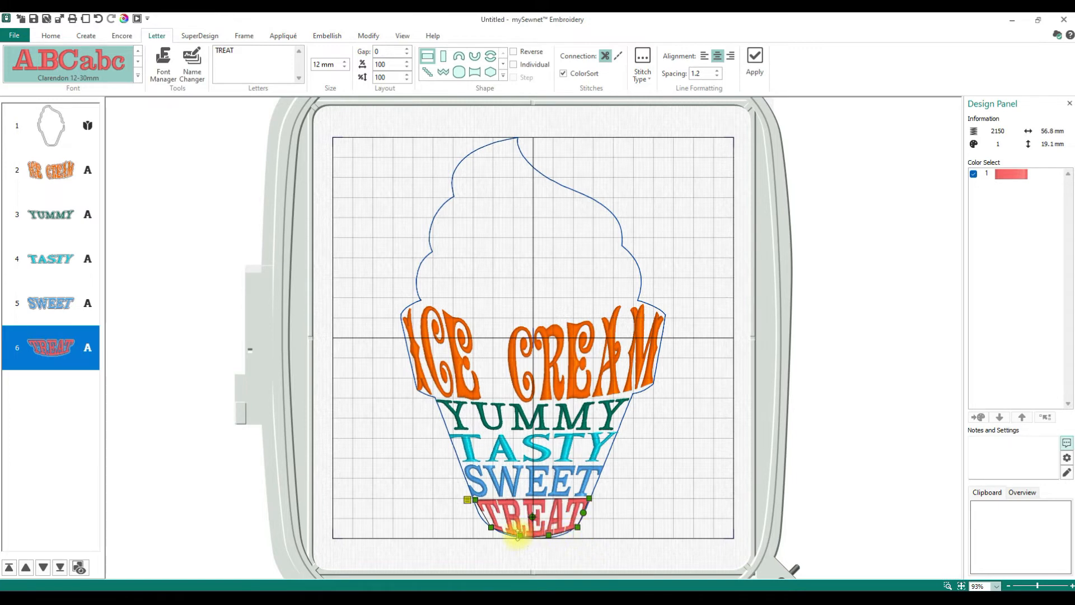
# - Reshape TREAT's lower envelope points to follow the cone's rounded tip, and nudge one point on ICE CREAM's upper edge
pyautogui.moveTo(491, 527); pyautogui.dragTo(486, 523)
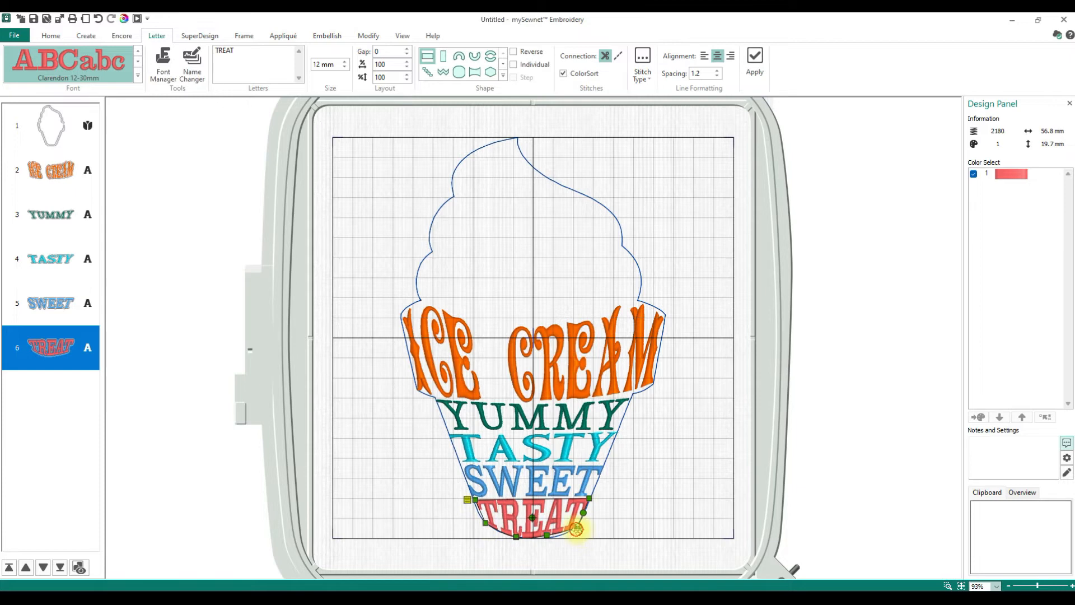
pyautogui.moveTo(577, 528); pyautogui.dragTo(578, 526)
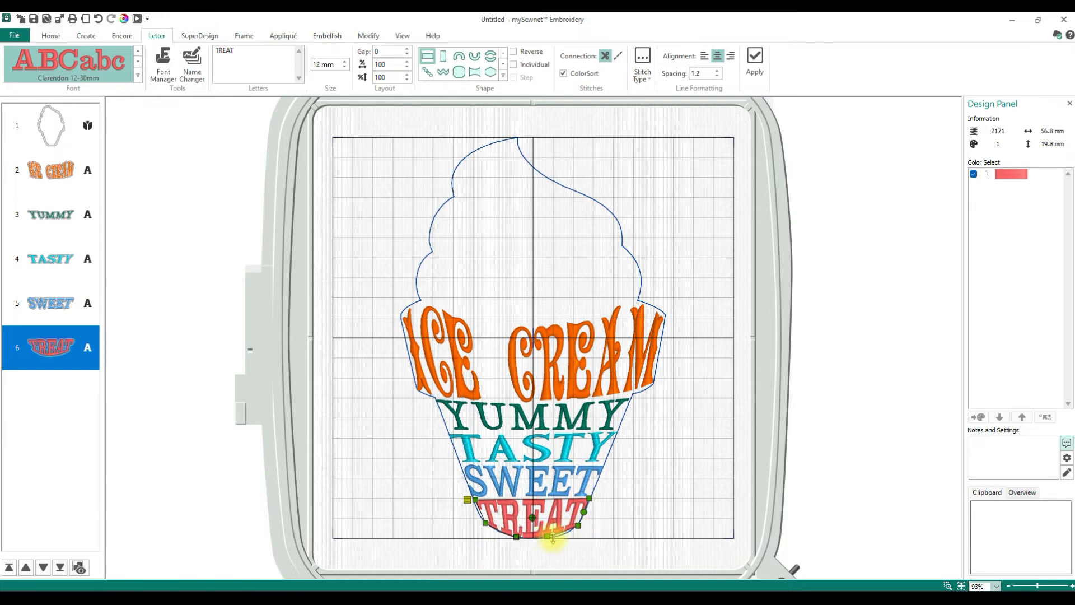
pyautogui.moveTo(553, 537); pyautogui.dragTo(554, 539)
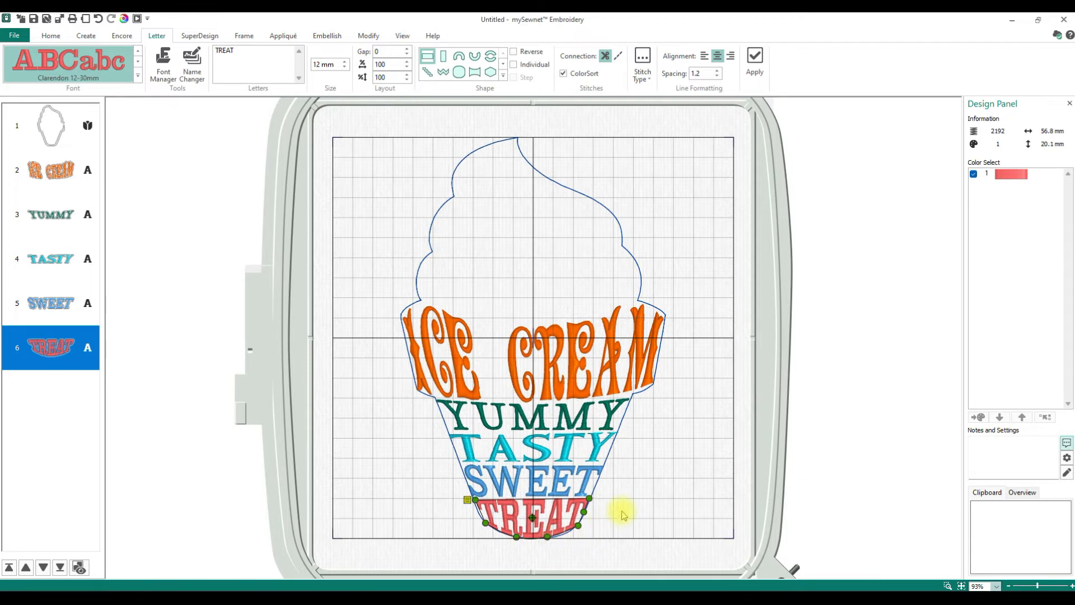
pyautogui.click(622, 373)
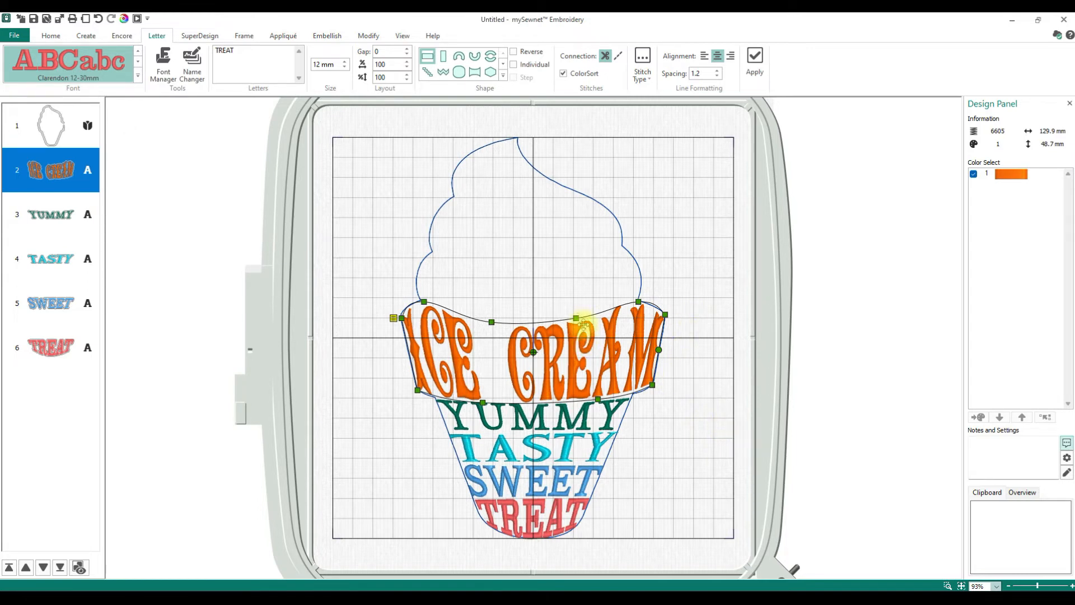
pyautogui.moveTo(583, 319); pyautogui.dragTo(585, 319)
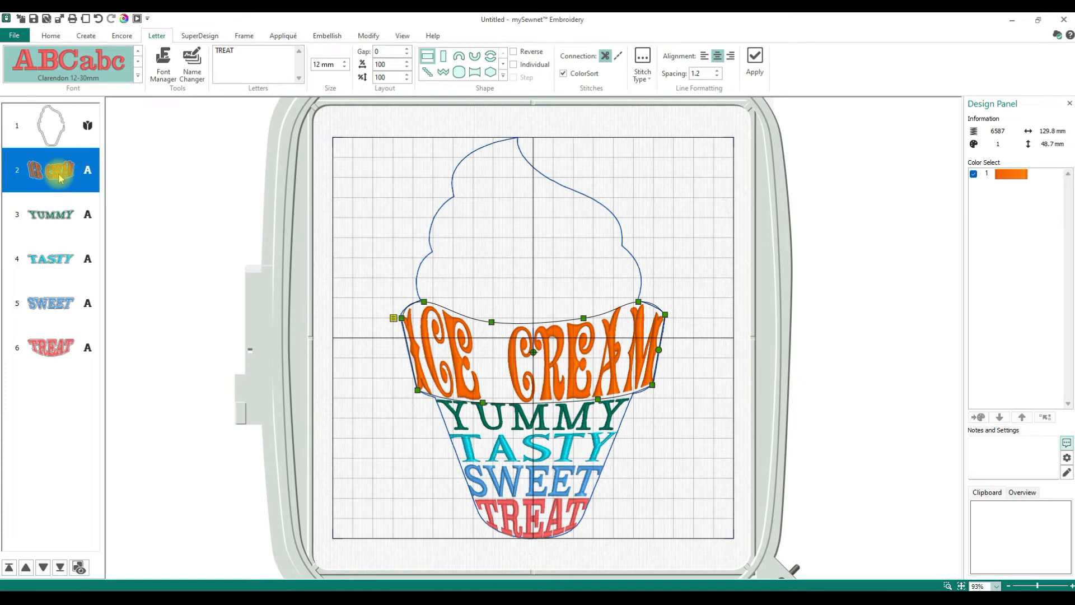
# - Combine the five text designs from ICE CREAM through TREAT into a single design, leaving out the cone outline
pyautogui.keyDown('shift'); pyautogui.click(52, 349); pyautogui.keyUp('shift')
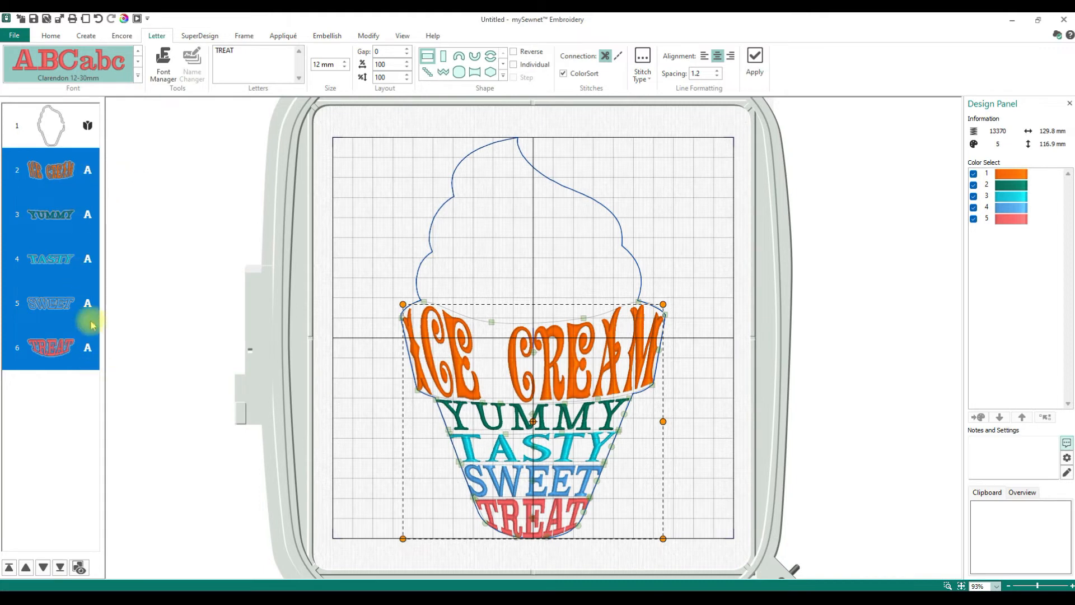
pyautogui.click(51, 37)
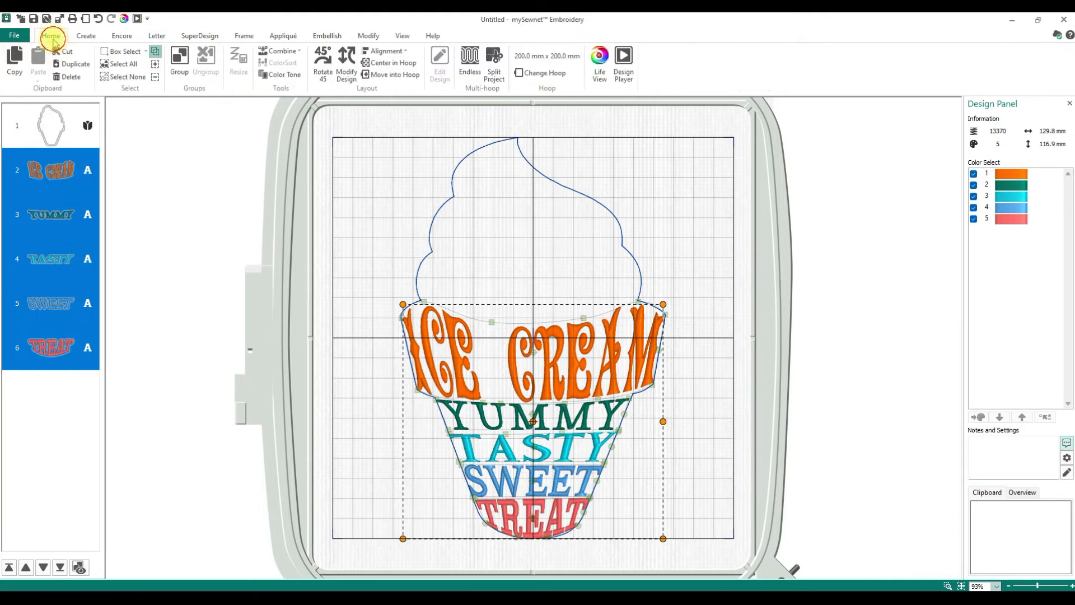
pyautogui.click(301, 52)
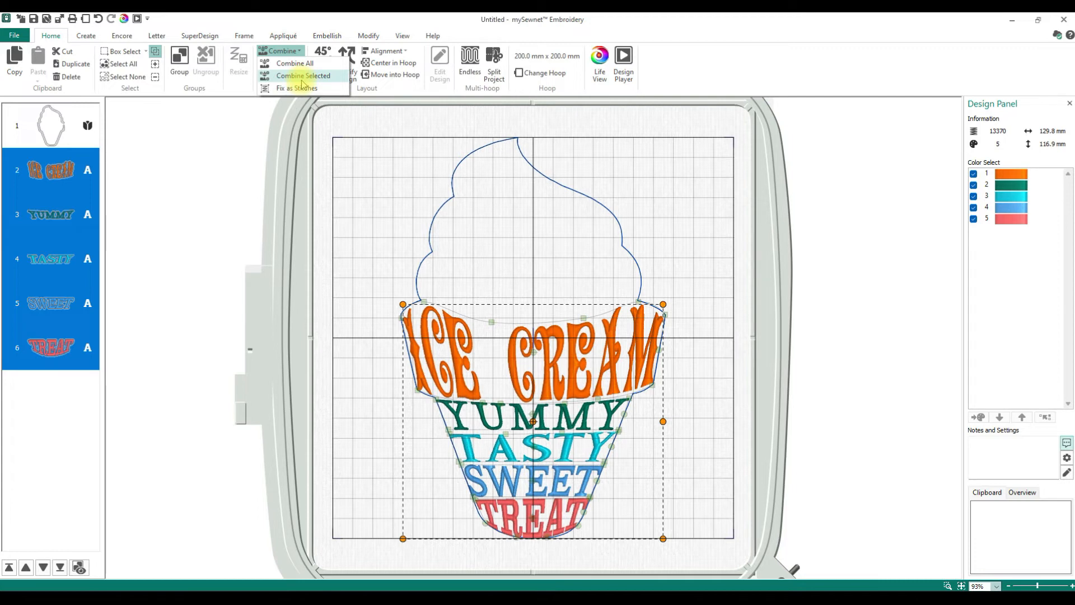
pyautogui.click(305, 79)
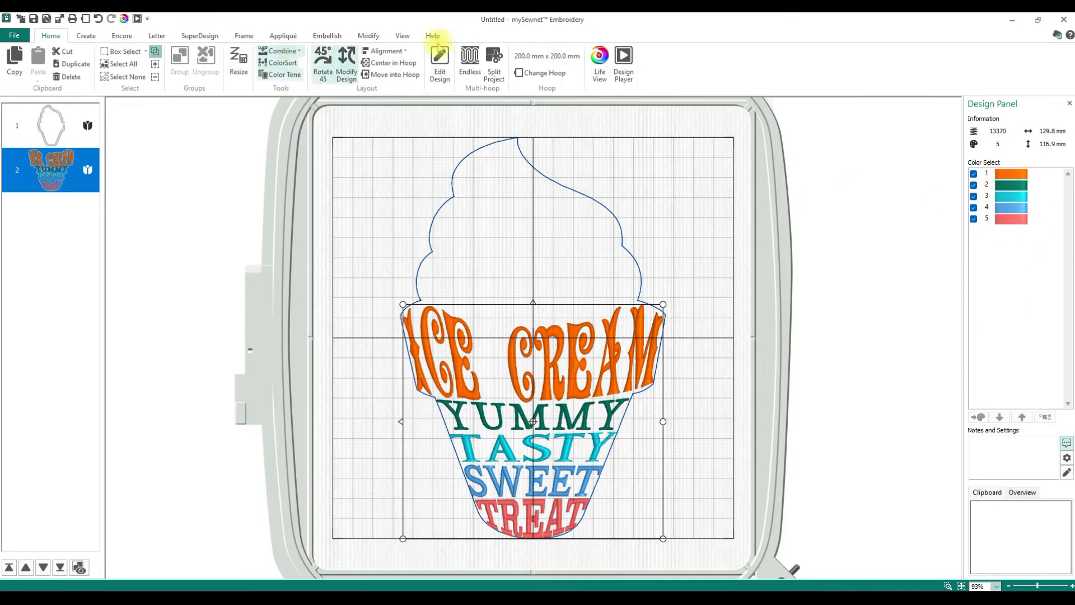
# - Merge all color blocks of the combined lettering into the first orange block, starting from the last color
pyautogui.click(374, 35)
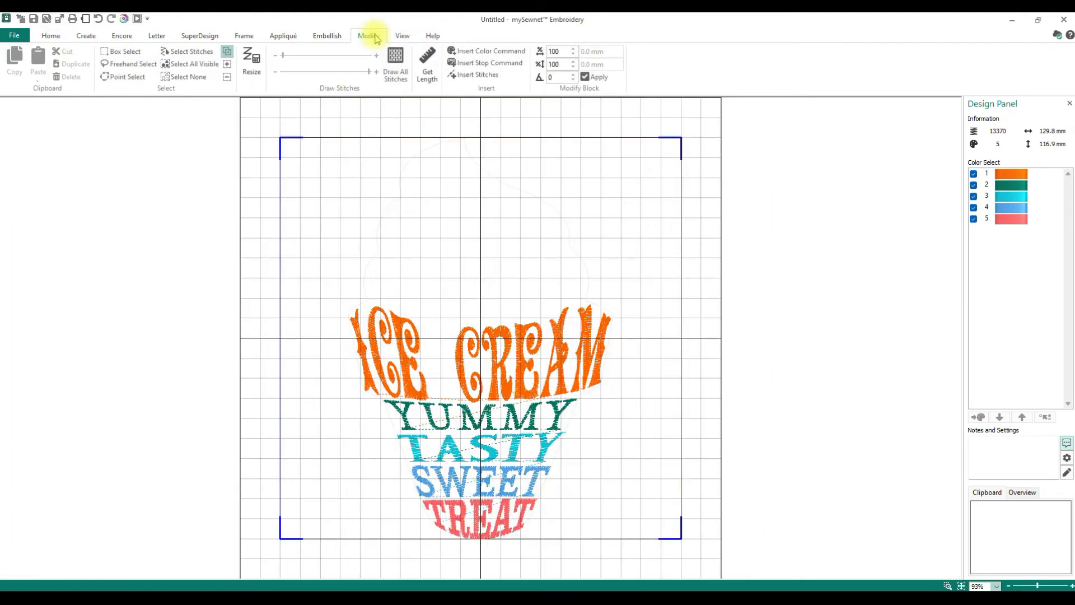
pyautogui.click(1026, 226)
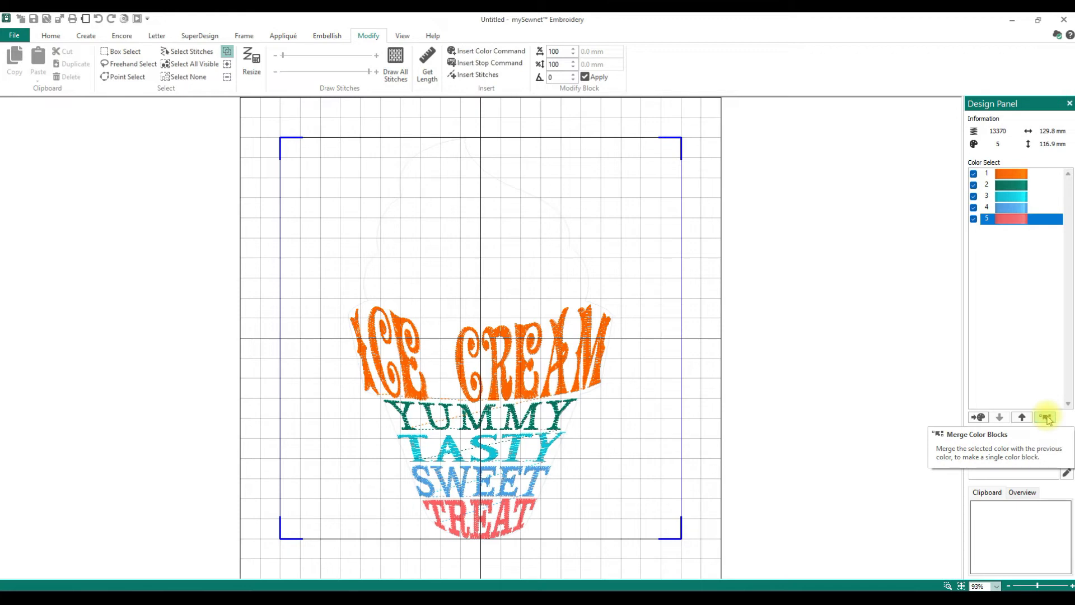
pyautogui.click(1047, 419)
pyautogui.click(1047, 419)
pyautogui.click(1047, 419)
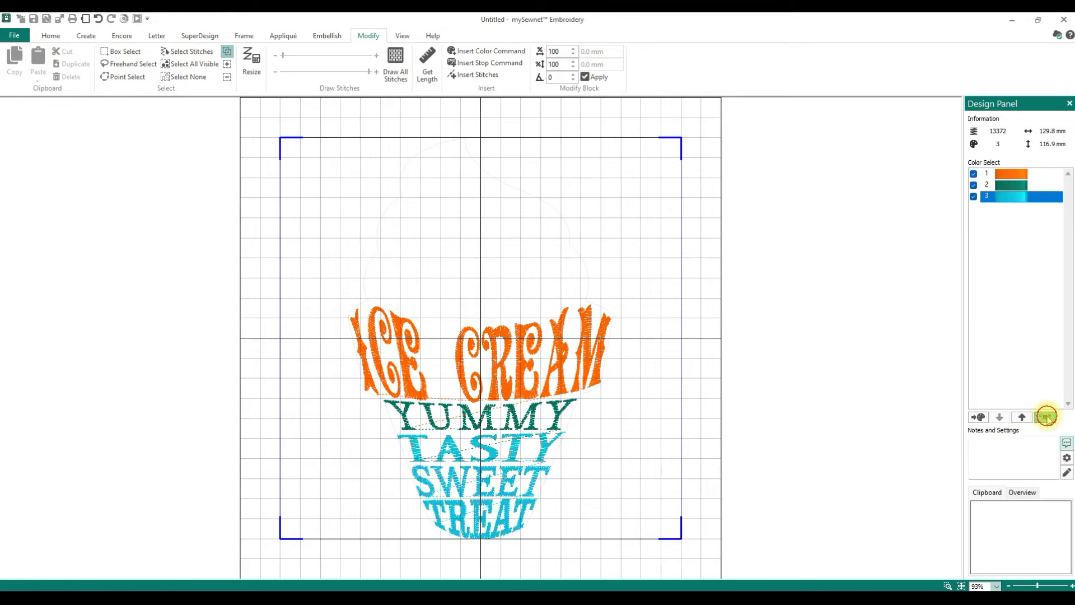
pyautogui.click(1047, 419)
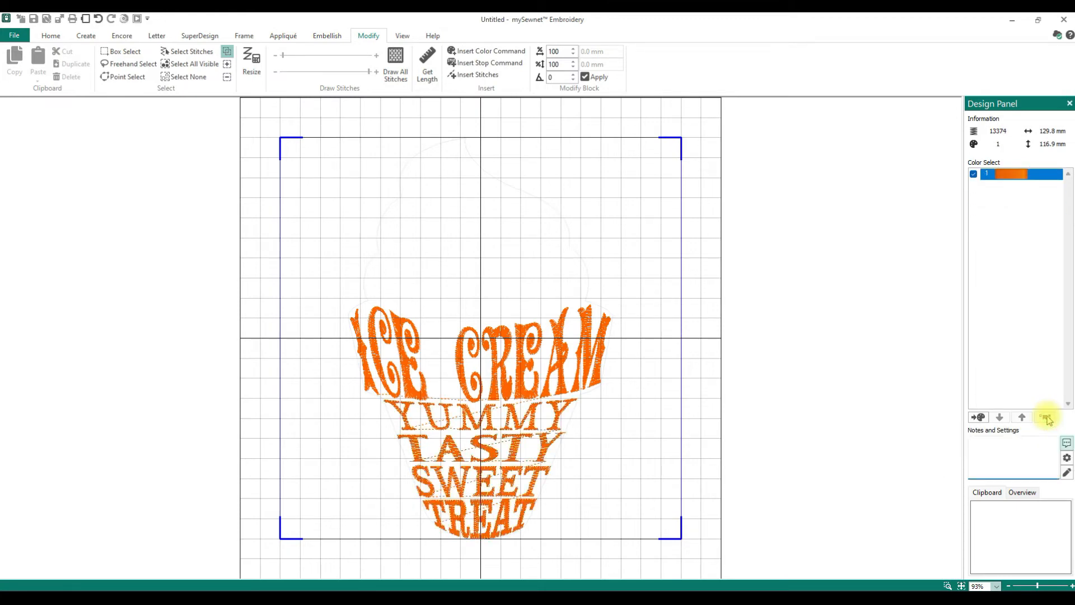
# - Change the thread color of the combined cone lettering to a golden brown
pyautogui.click(51, 36)
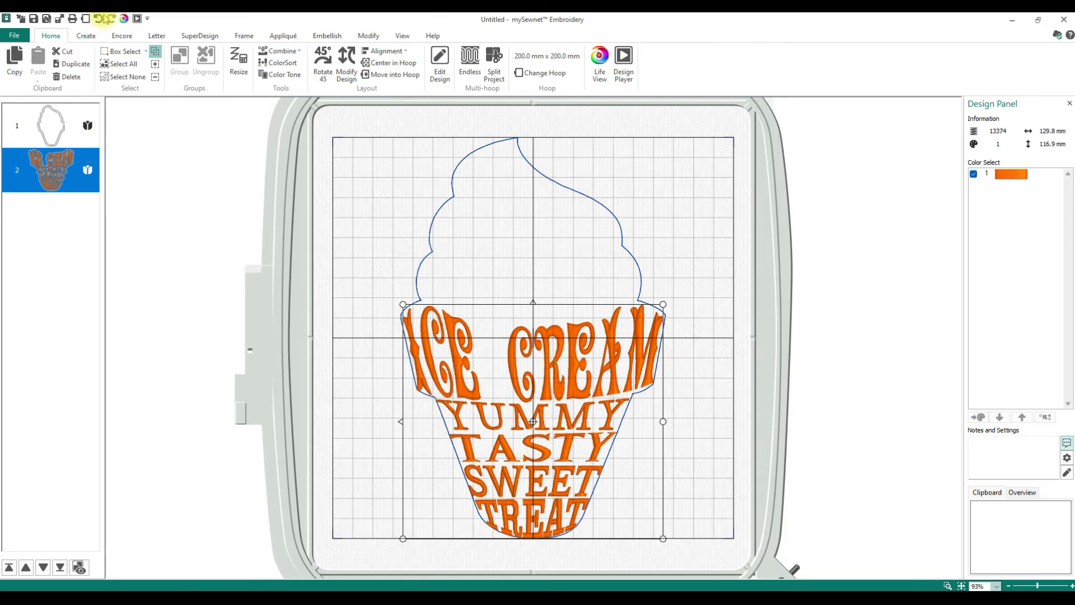
pyautogui.click(1017, 178)
pyautogui.doubleClick(1017, 178)
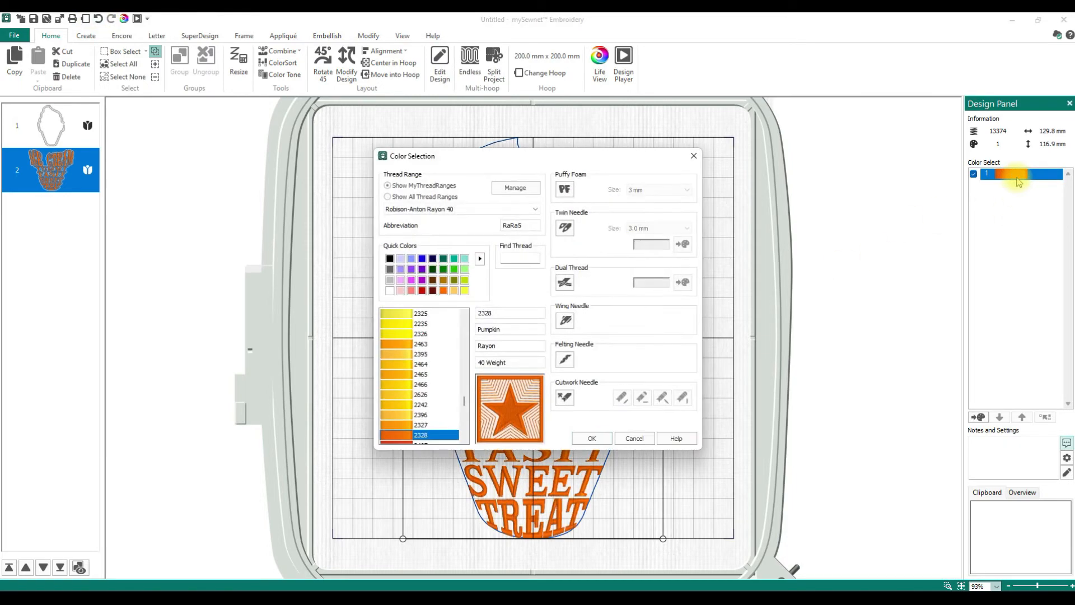
pyautogui.click(454, 290)
pyautogui.click(405, 405)
pyautogui.click(405, 415)
pyautogui.click(610, 437)
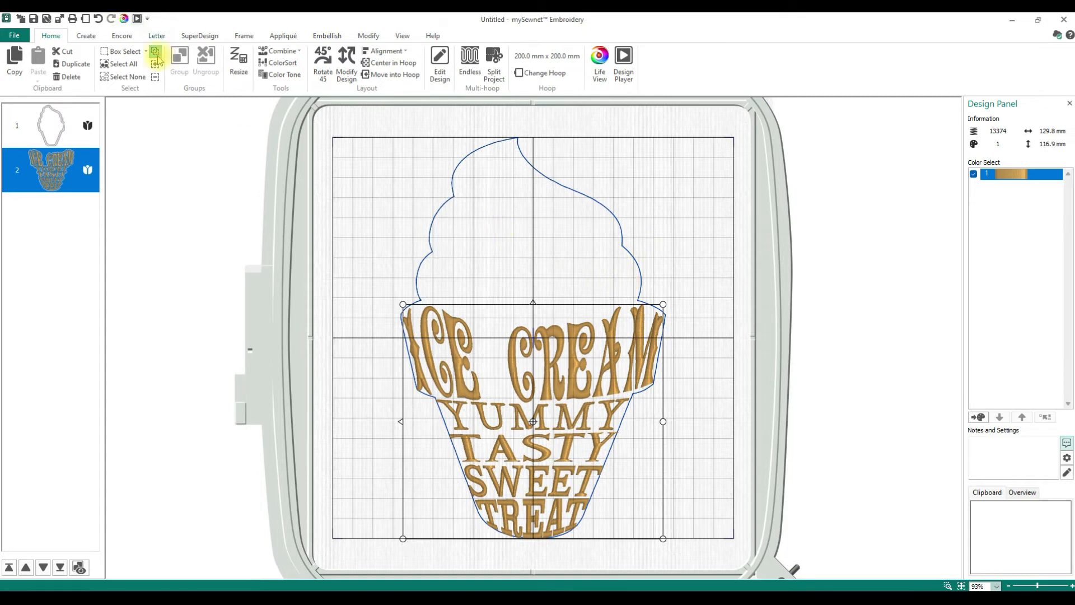
# - Add the text COOKIES & CREAM in the Clarence 10-45mm font and place it just above ICE CREAM
pyautogui.click(157, 36)
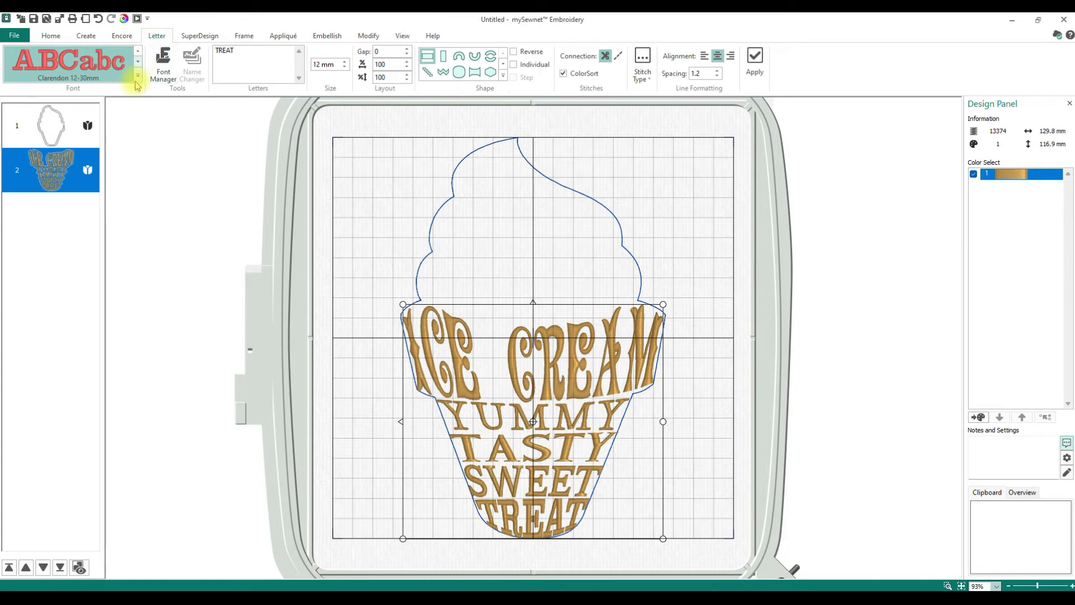
pyautogui.doubleClick(240, 49)
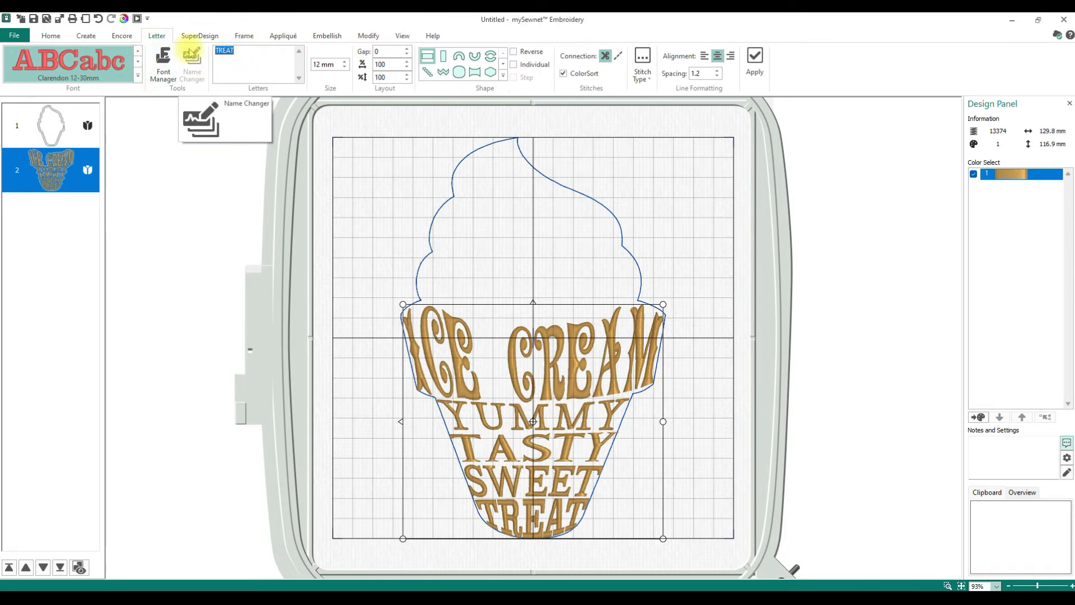
pyautogui.write('COOKIES')
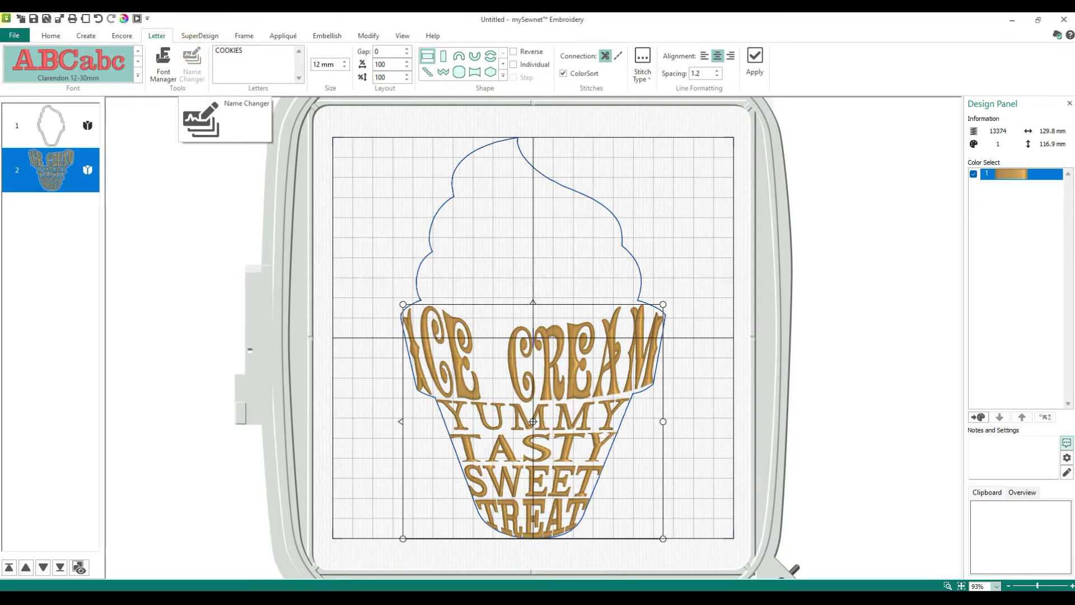
pyautogui.write('& CREAM')
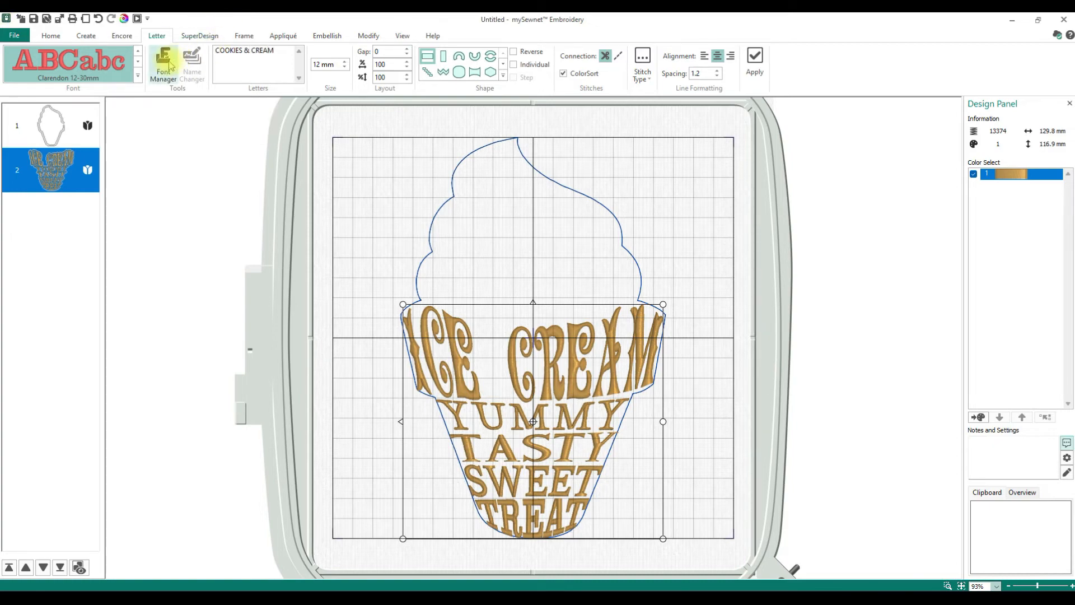
pyautogui.click(137, 68)
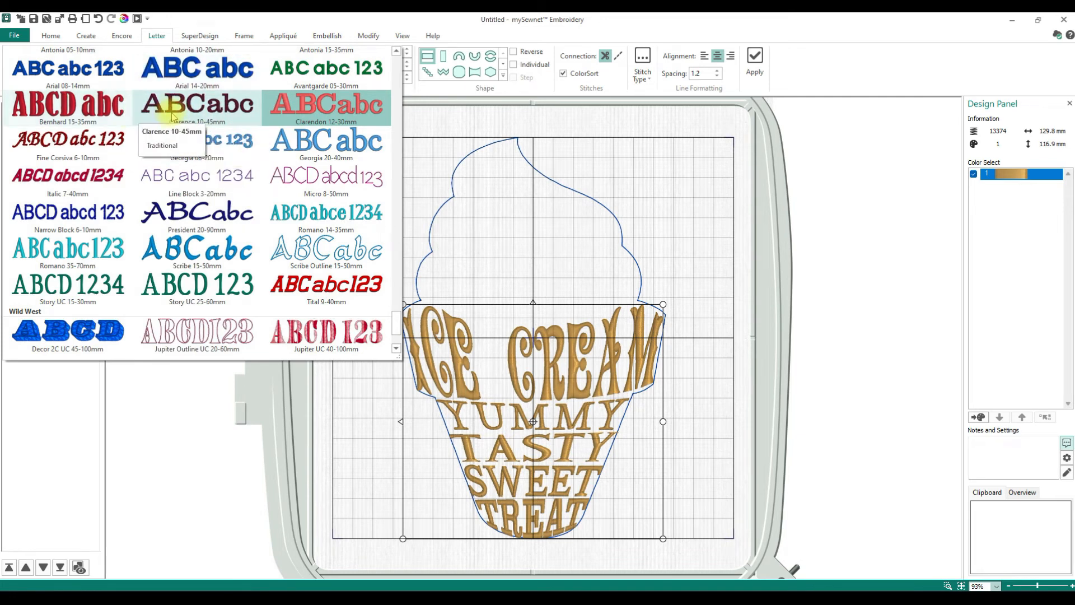
pyautogui.click(147, 114)
pyautogui.click(757, 64)
pyautogui.moveTo(567, 552); pyautogui.dragTo(571, 292)
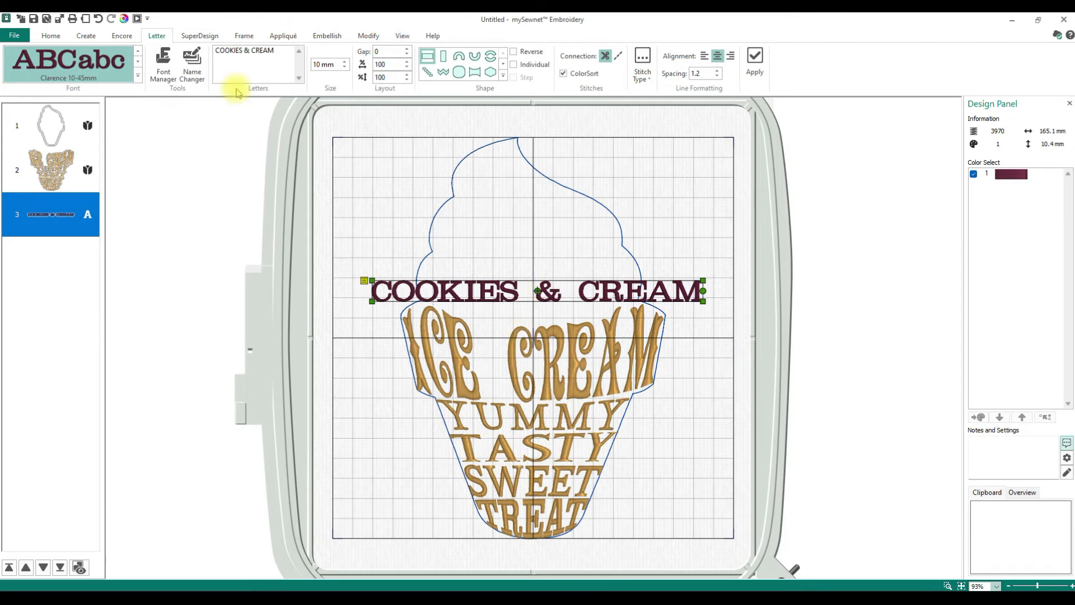
# - Add the text ROCKY ROAD in the Bernhard 15-35mm font and place it in the upper part of the swirl
pyautogui.click(274, 50)
pyautogui.click(193, 58)
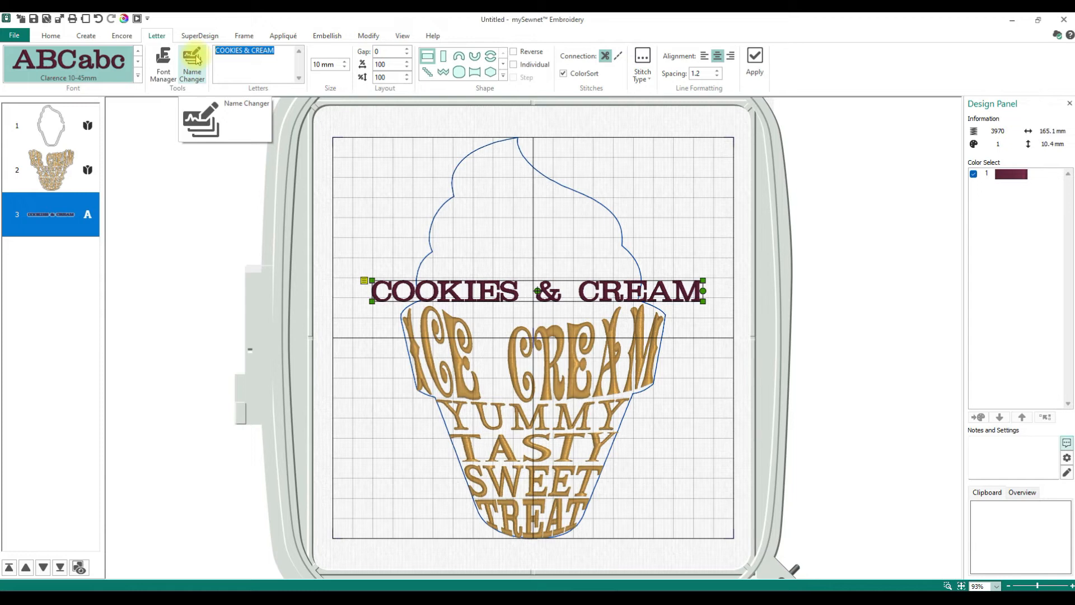
pyautogui.write('r')
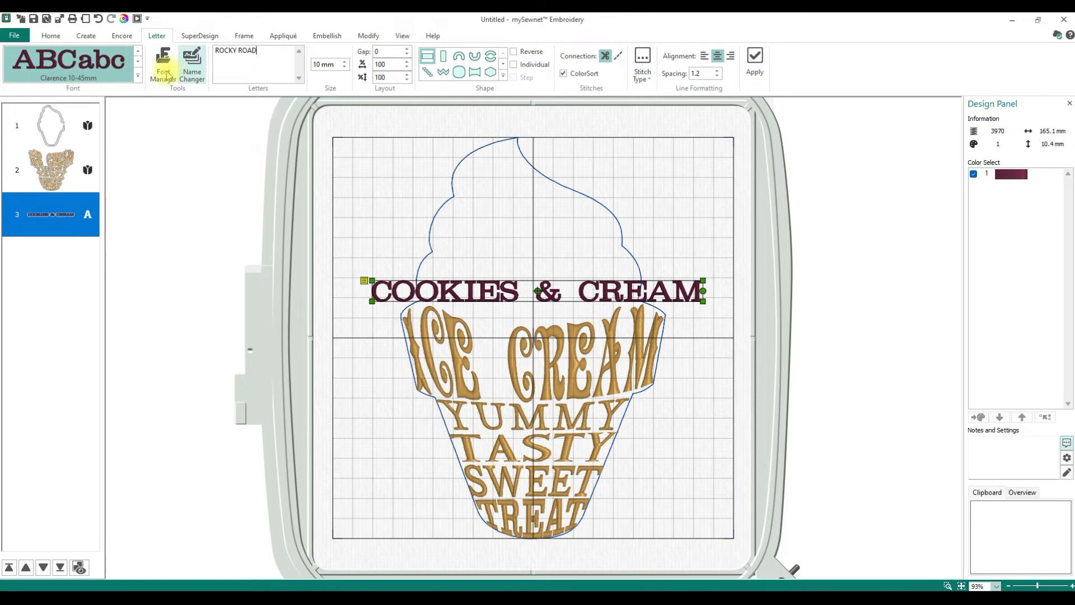
pyautogui.click(138, 75)
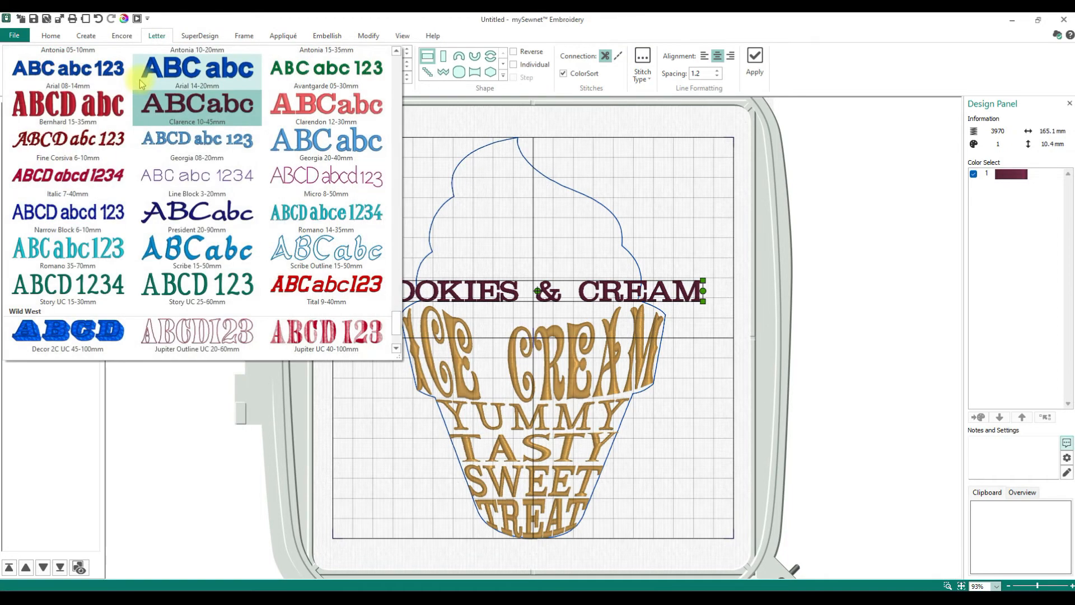
pyautogui.click(89, 113)
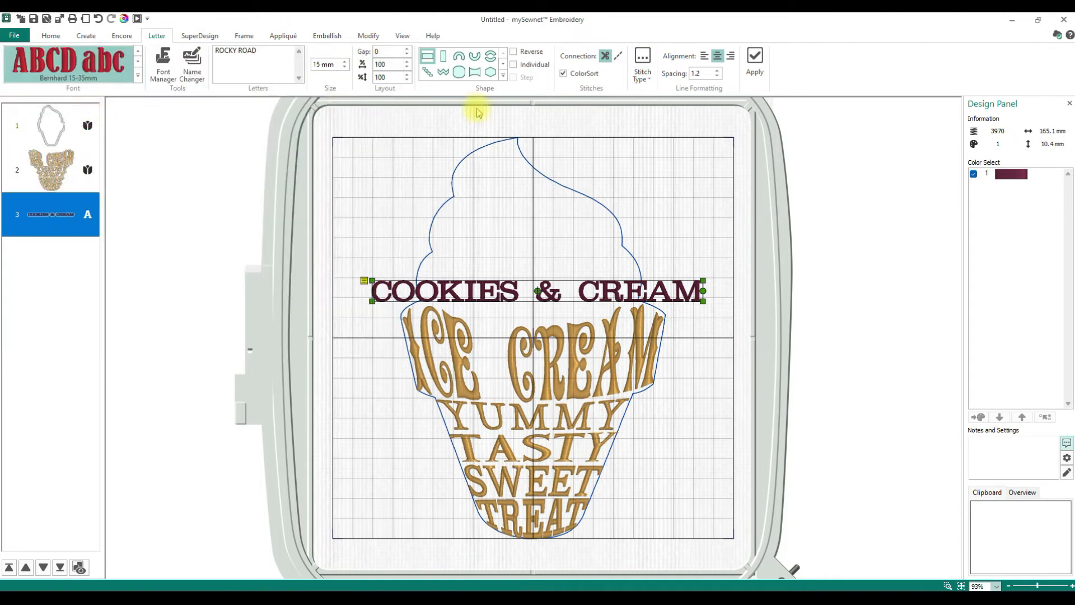
pyautogui.click(756, 56)
pyautogui.moveTo(547, 314); pyautogui.dragTo(526, 220)
# - Add the text PISTACHIO in the Avantgarde 05-30mm font and place it near the swirl's tip, above ROCKY ROAD
pyautogui.click(255, 56)
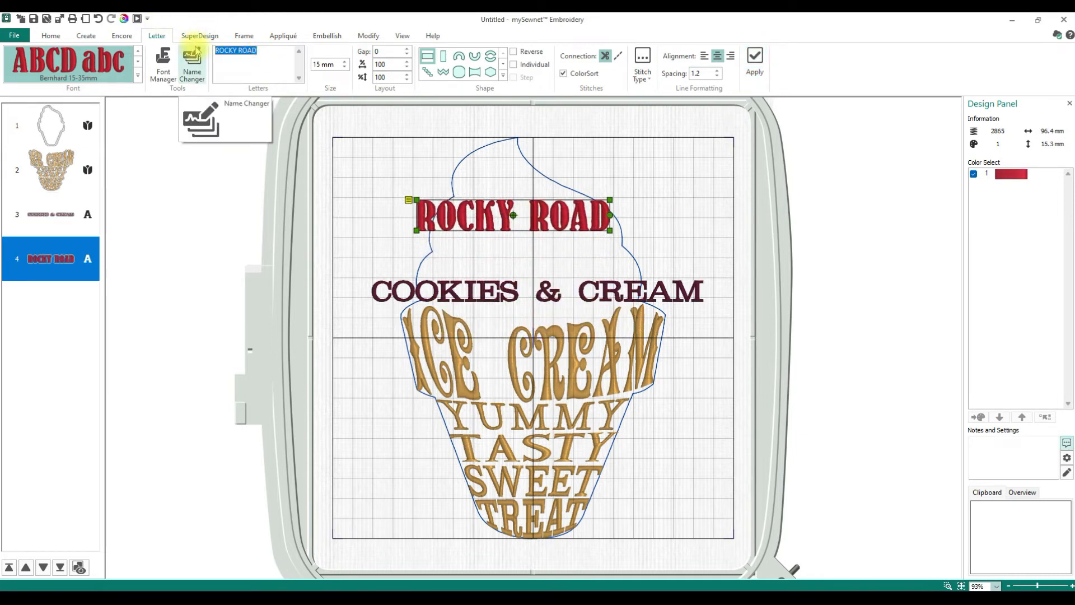
pyautogui.write('Pl')
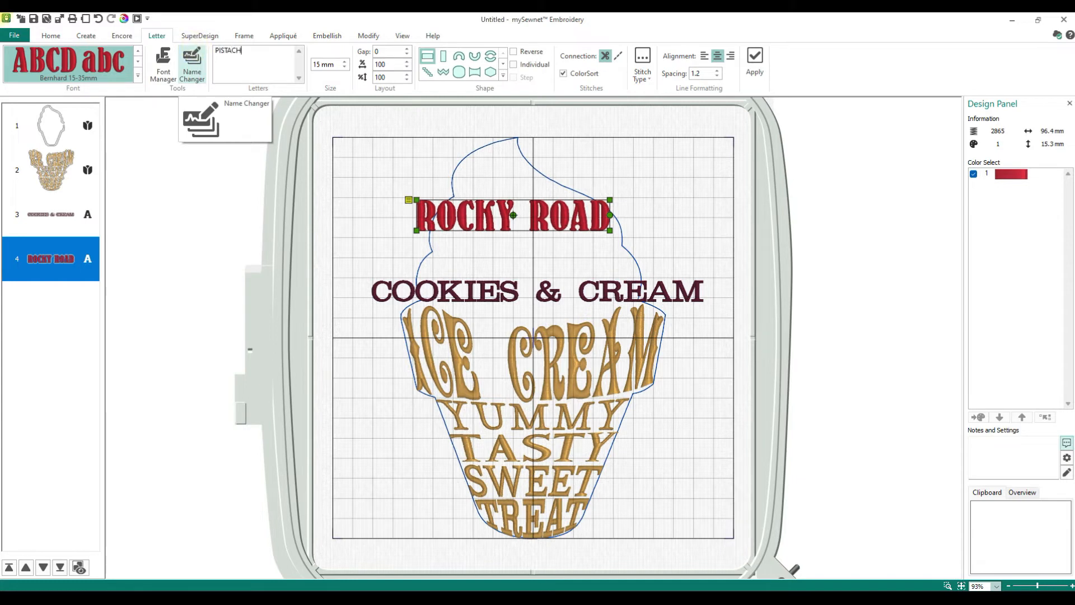
pyautogui.click(138, 75)
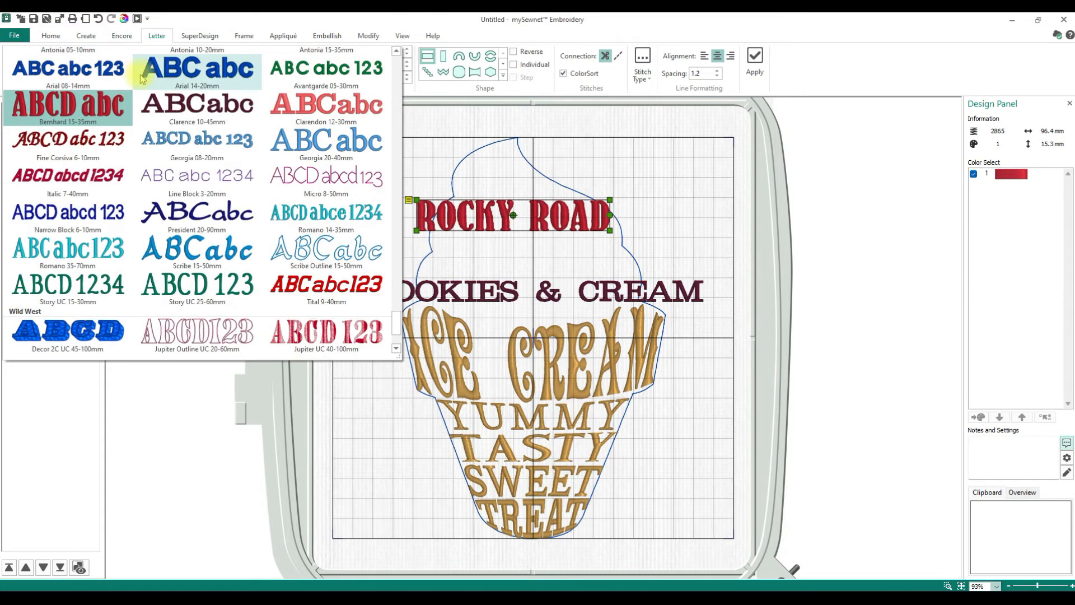
pyautogui.click(315, 69)
pyautogui.click(756, 59)
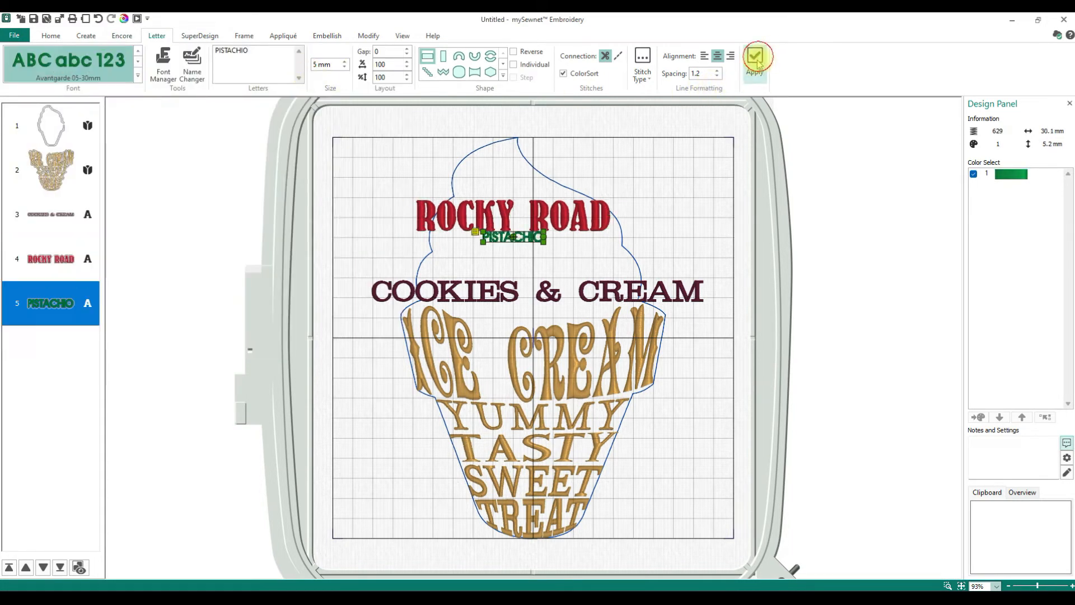
pyautogui.moveTo(532, 237); pyautogui.dragTo(517, 172)
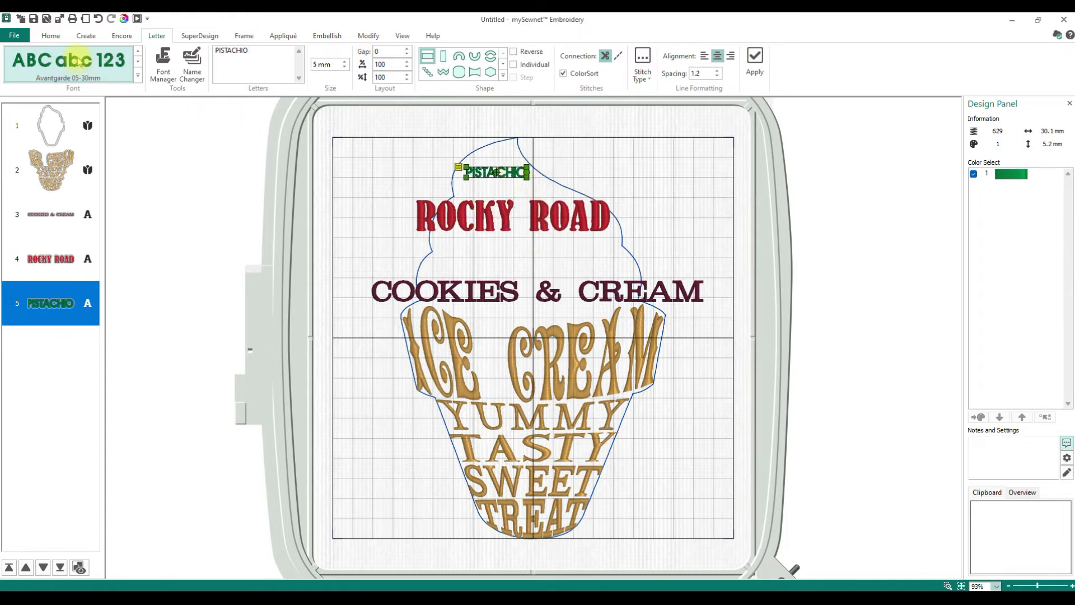
# - Add the text CHOCOLATE in the Arial 14-20mm font and place it between ROCKY ROAD and COOKIES & CREAM
pyautogui.moveTo(250, 51); pyautogui.dragTo(215, 52)
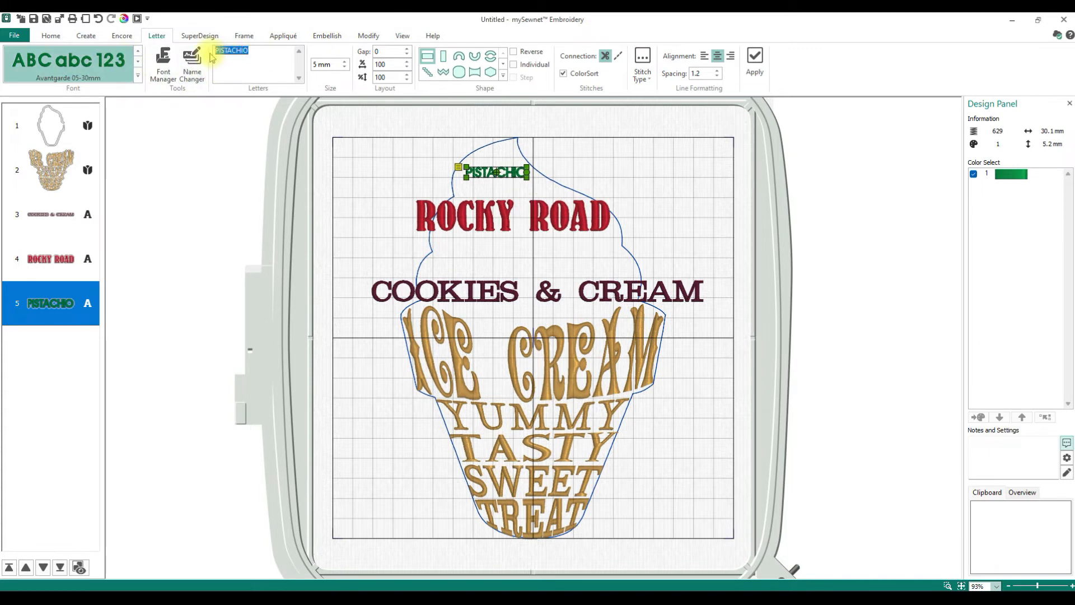
pyautogui.write('CHOCOLATE')
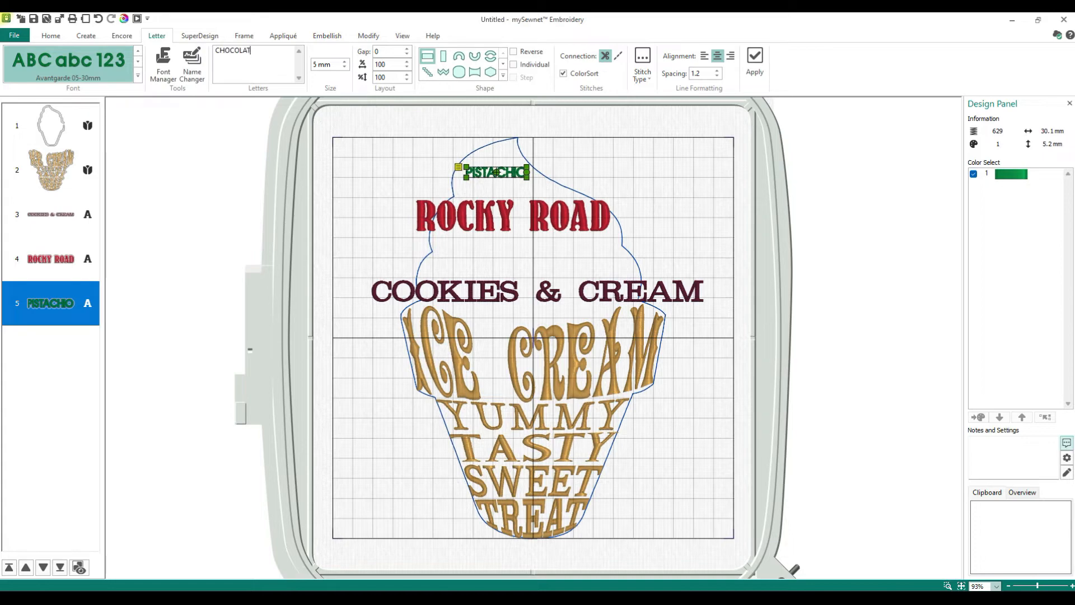
pyautogui.click(138, 76)
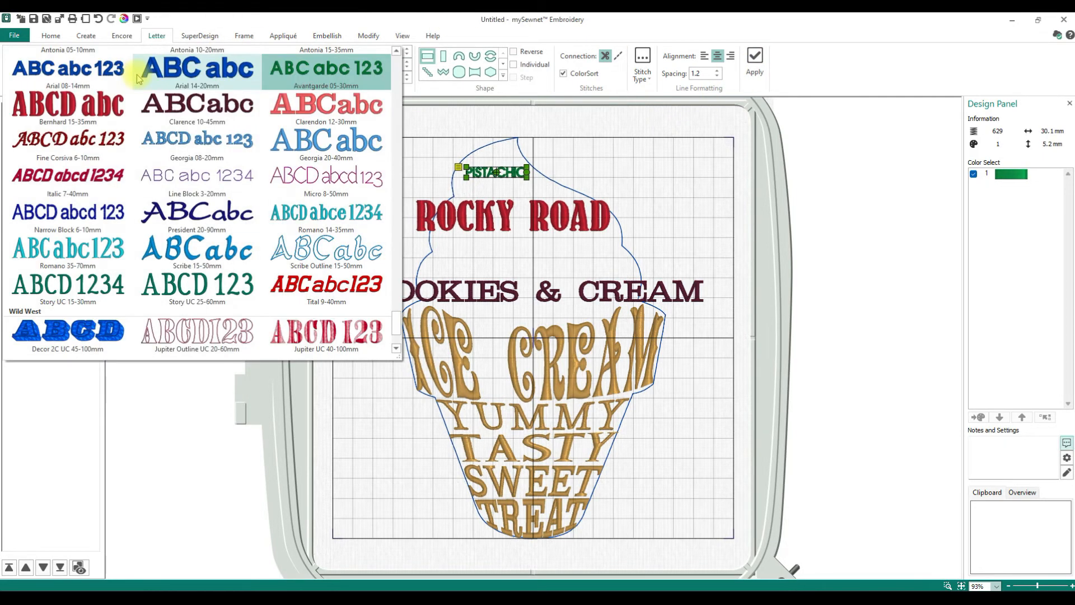
pyautogui.click(178, 66)
pyautogui.click(755, 60)
pyautogui.moveTo(532, 194); pyautogui.dragTo(561, 252)
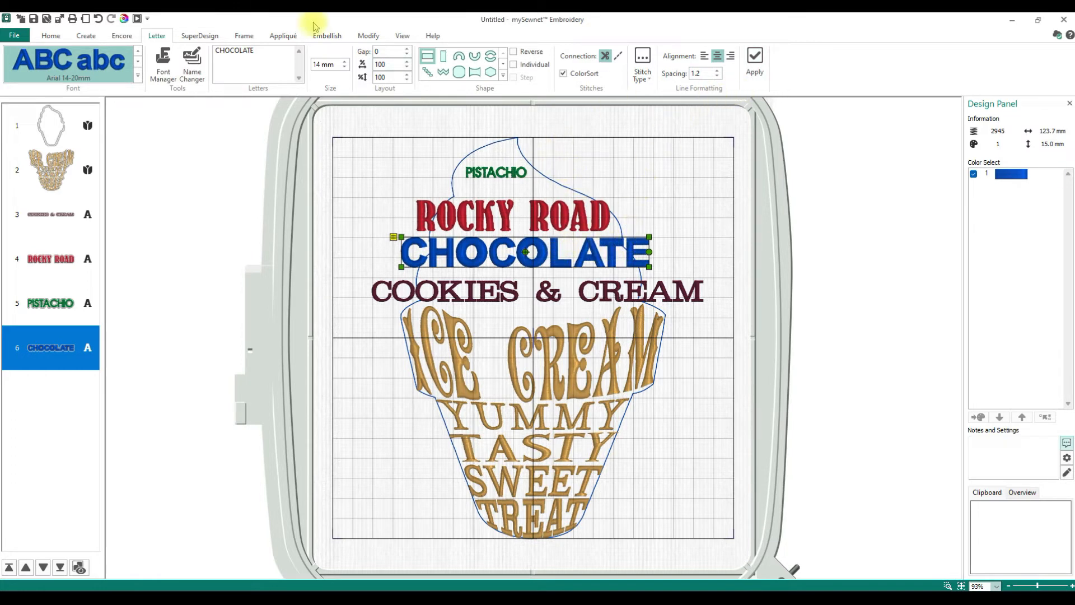
# - Add the text VANILLA in the Antonia 10-20mm font and place it between PISTACHIO and ROCKY ROAD
pyautogui.doubleClick(229, 52)
pyautogui.write('VANILLA')
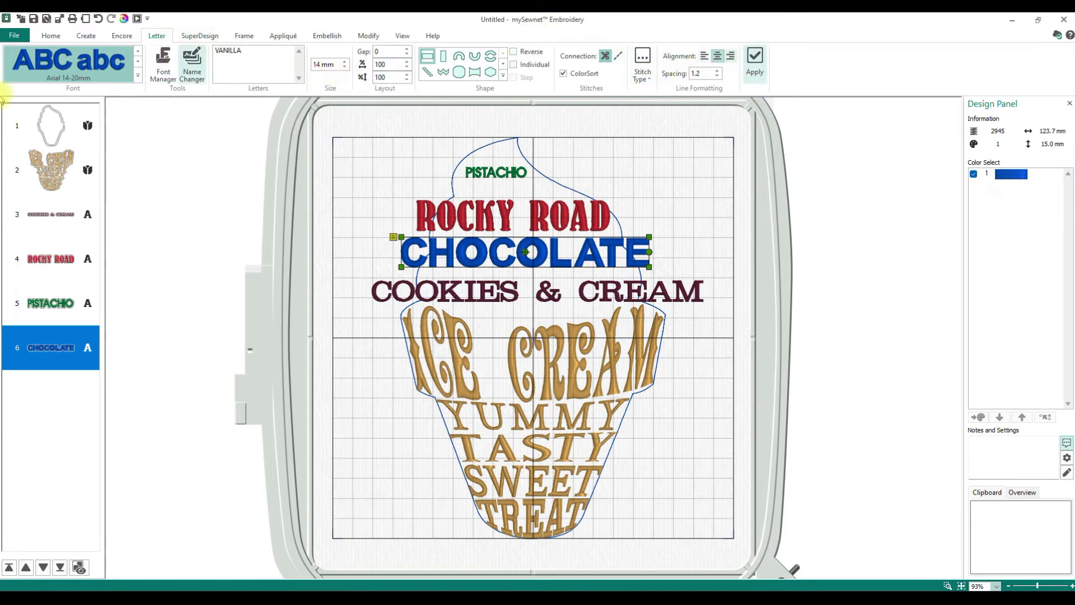
pyautogui.click(137, 76)
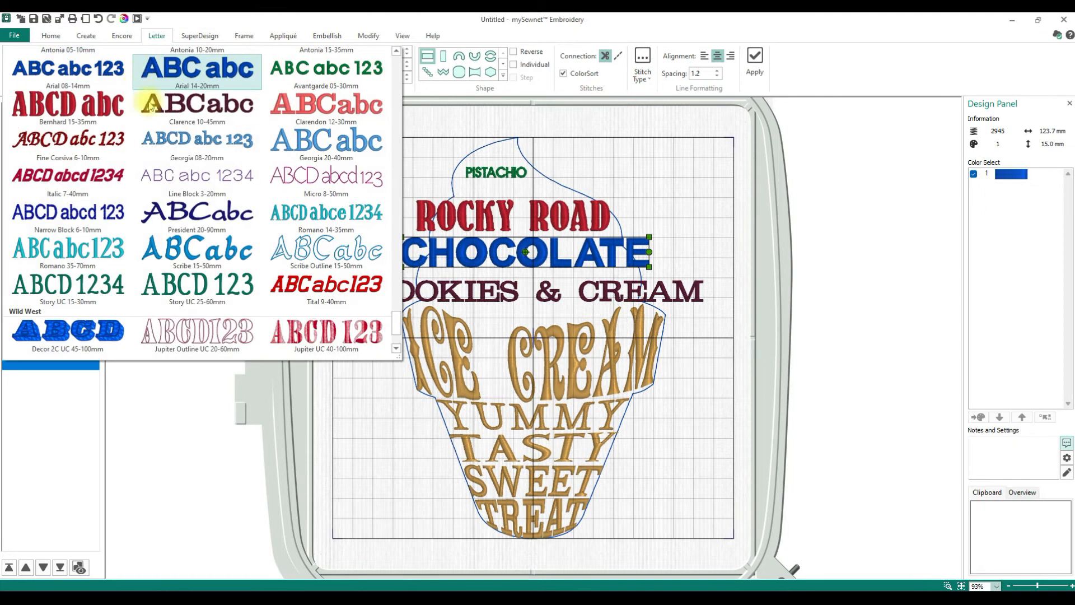
pyautogui.scroll(1, 175, 136)
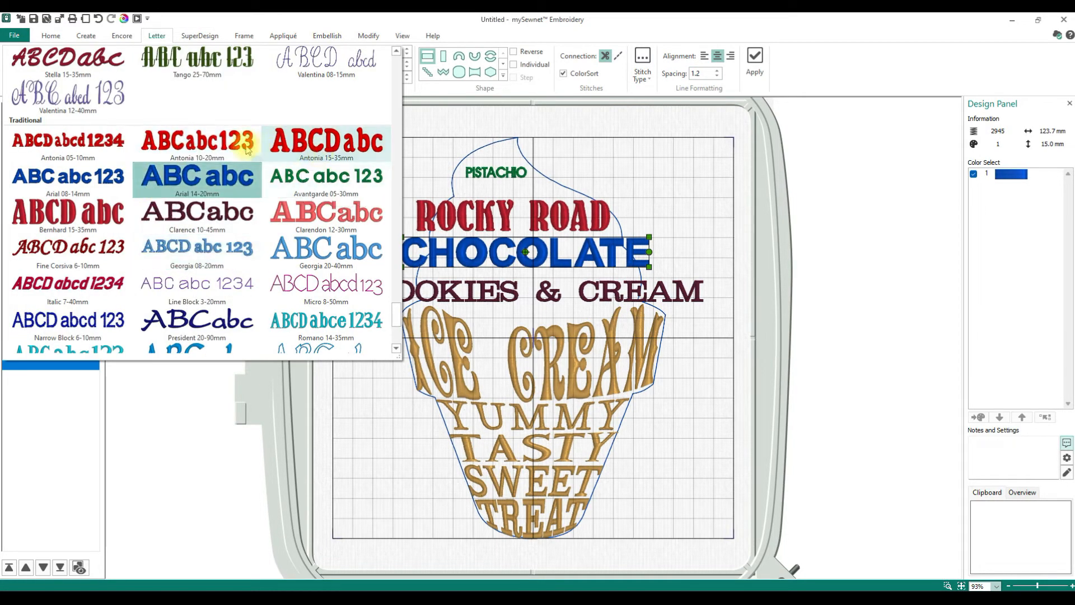
pyautogui.click(225, 145)
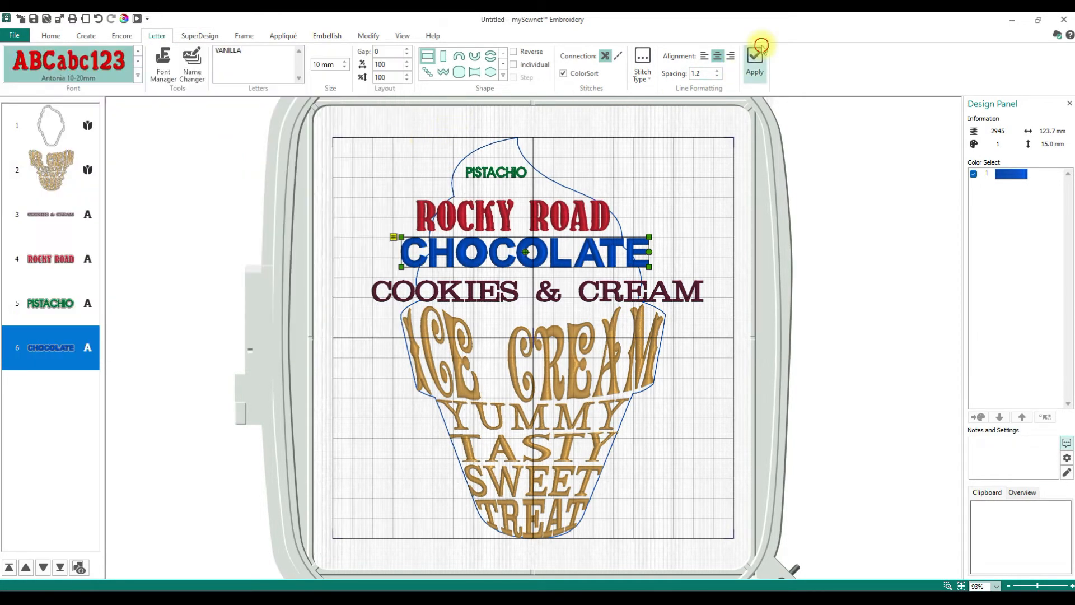
pyautogui.click(756, 57)
pyautogui.moveTo(538, 283); pyautogui.dragTo(520, 194)
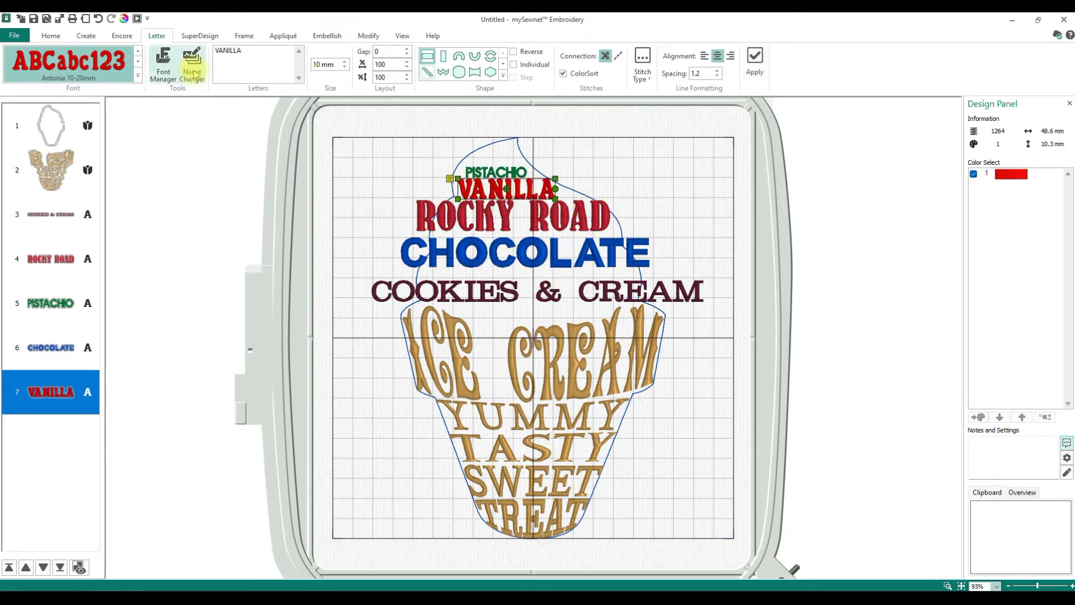
# - Add the text STRAWBERRY in the Antonia 10-20mm font and park it outside the cone outline, beside VANILLA
pyautogui.doubleClick(239, 52)
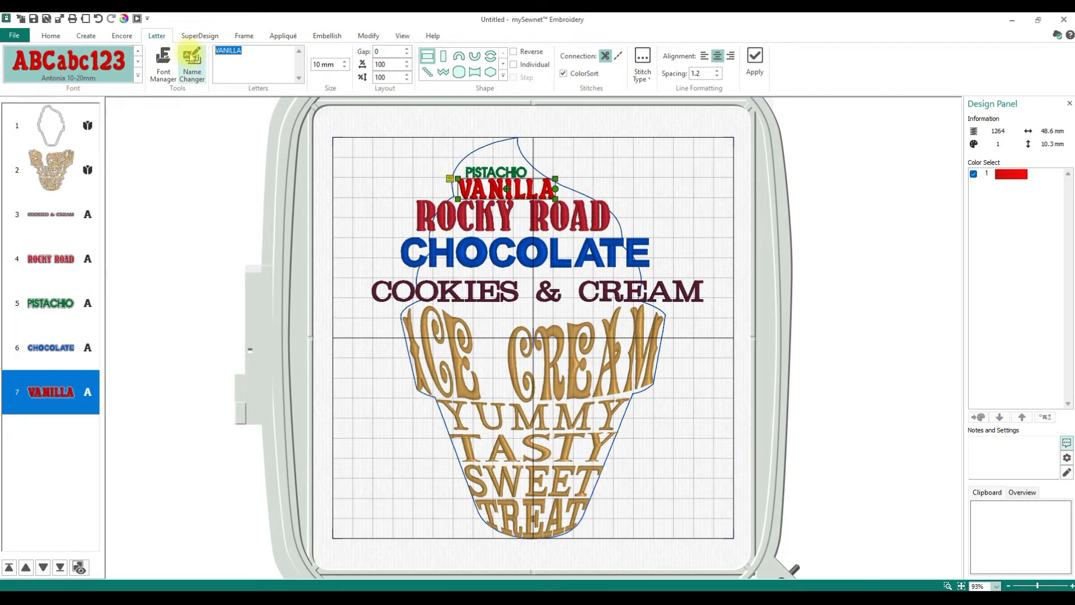
pyautogui.write('STRAWBERRY')
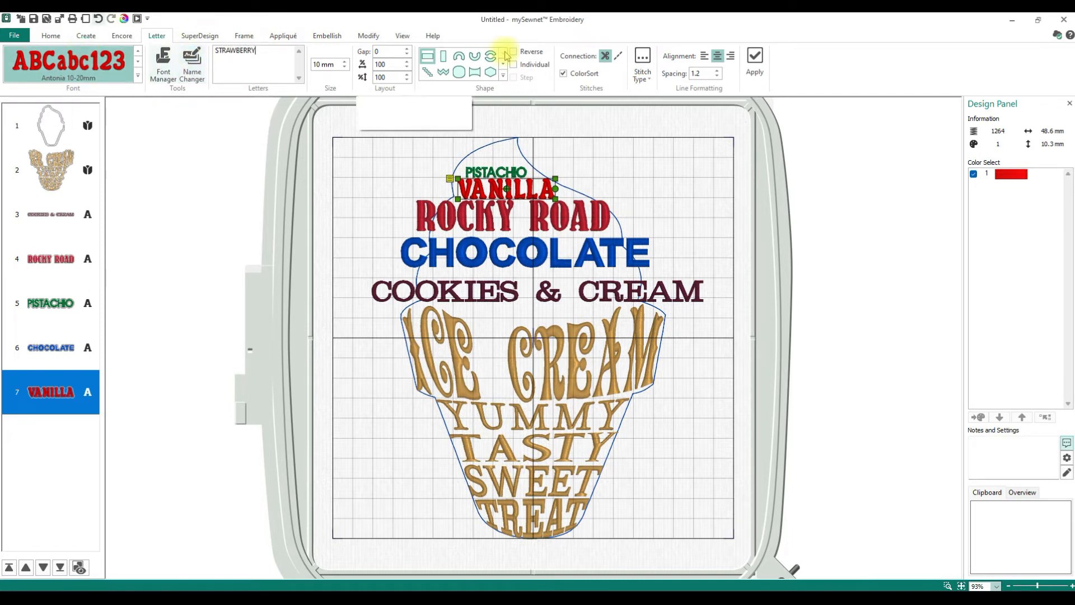
pyautogui.click(755, 62)
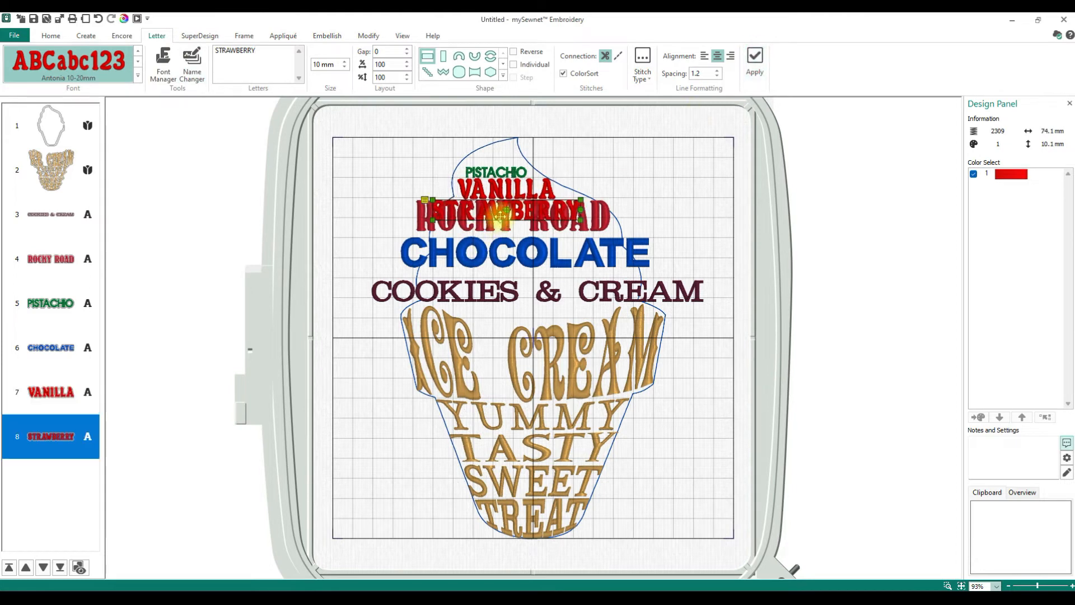
pyautogui.moveTo(500, 213); pyautogui.dragTo(698, 190)
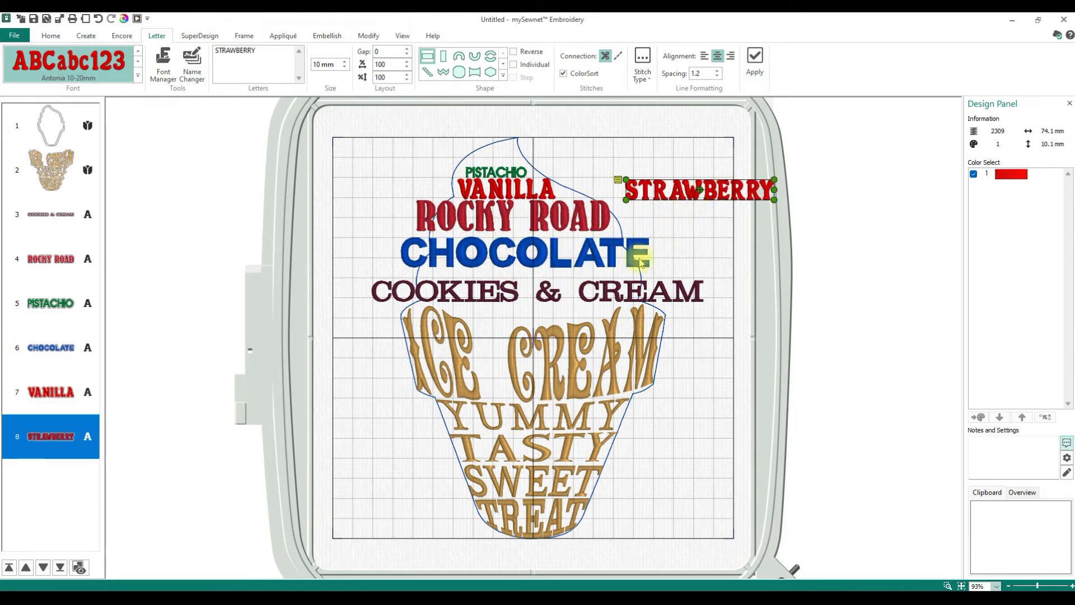
# - Narrow COOKIES & CREAM from both ends so it fits the width of the swirl just above the cone rim
pyautogui.click(560, 292)
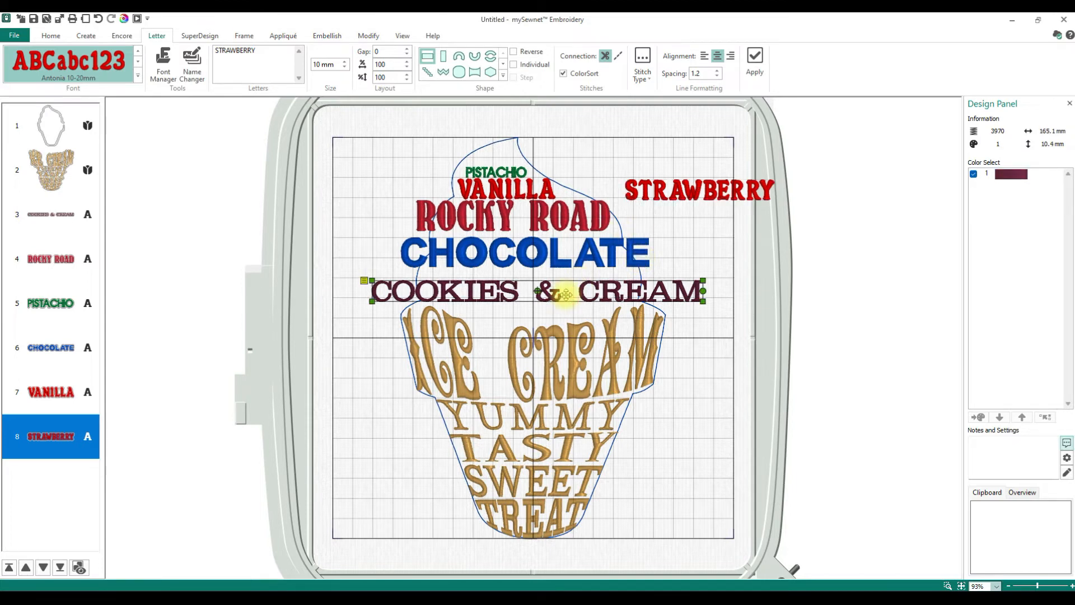
pyautogui.moveTo(357, 282); pyautogui.dragTo(417, 275)
pyautogui.moveTo(704, 275); pyautogui.dragTo(645, 276)
# - Shrink CHOCOLATE to the swirl's width just above COOKIES & CREAM and move ROCKY ROAD down directly above it
pyautogui.click(552, 261)
pyautogui.moveTo(510, 257); pyautogui.dragTo(514, 261)
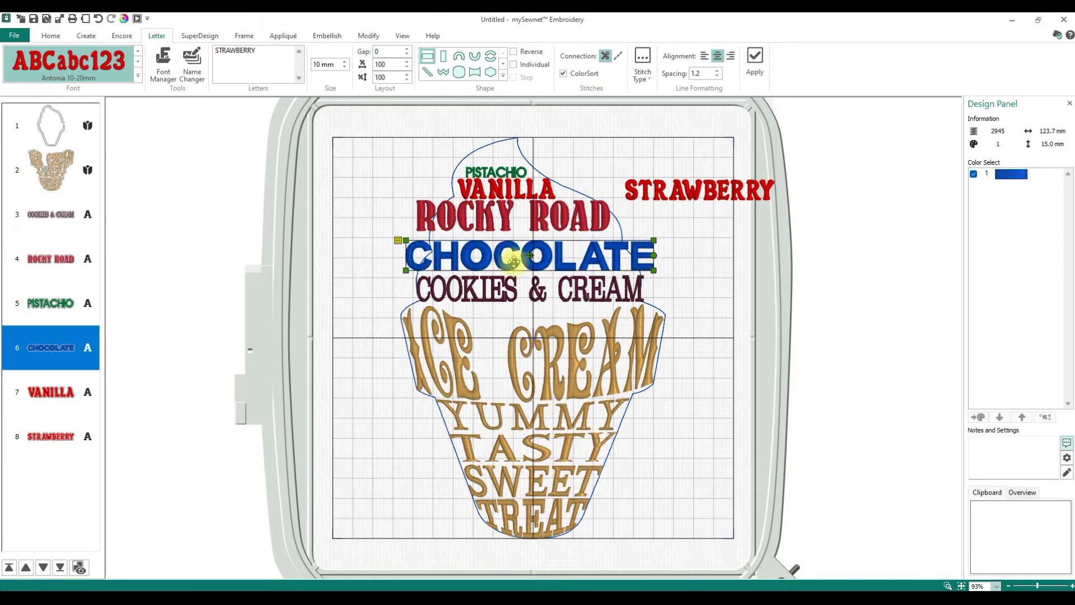
pyautogui.moveTo(404, 239); pyautogui.dragTo(418, 245)
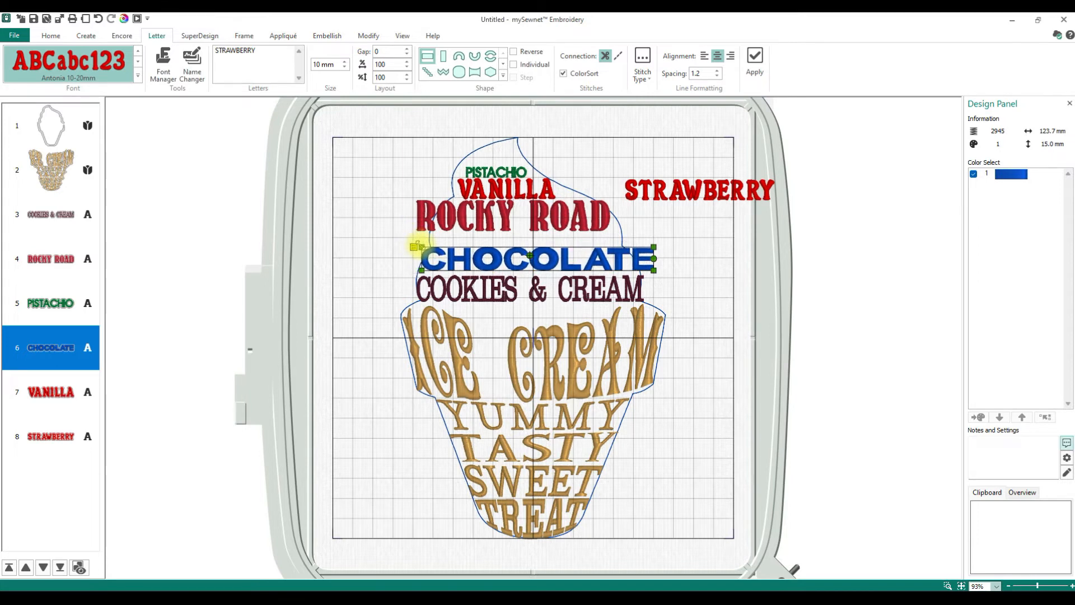
pyautogui.moveTo(654, 269); pyautogui.dragTo(639, 272)
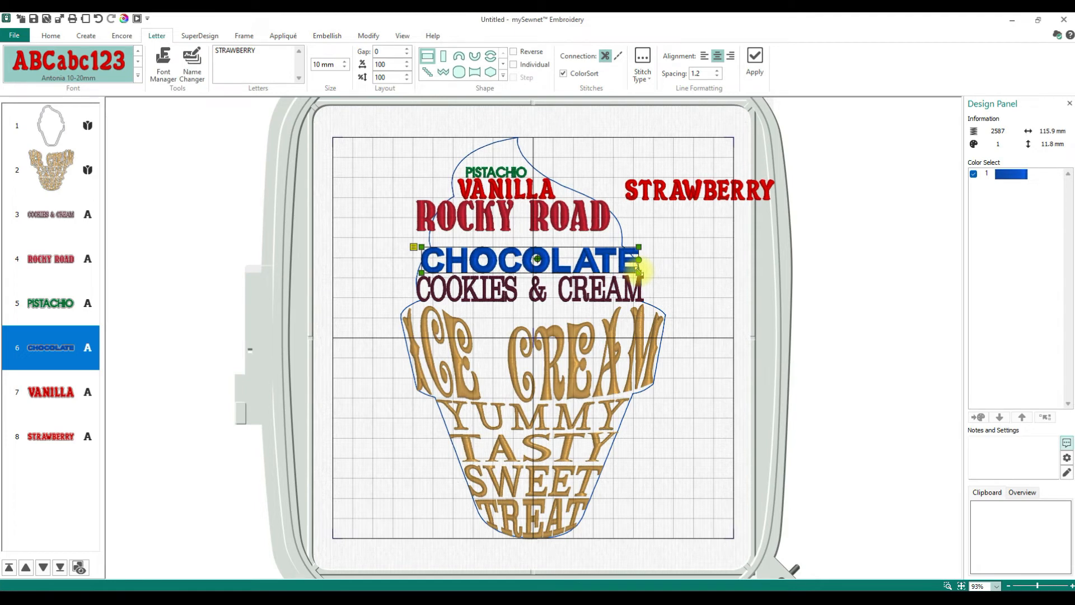
pyautogui.click(537, 220)
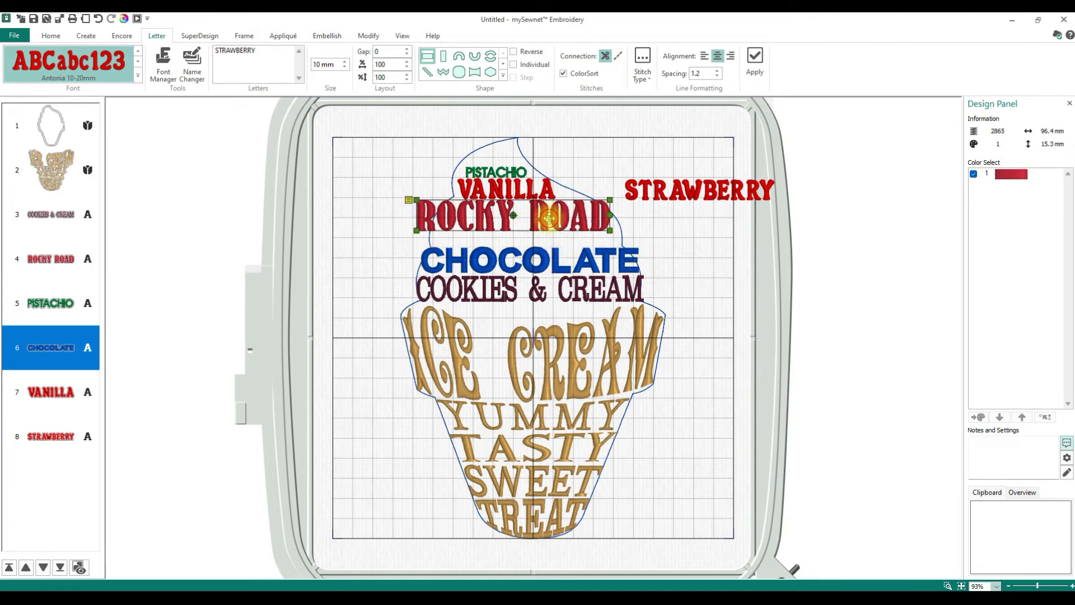
pyautogui.moveTo(532, 220); pyautogui.dragTo(545, 235)
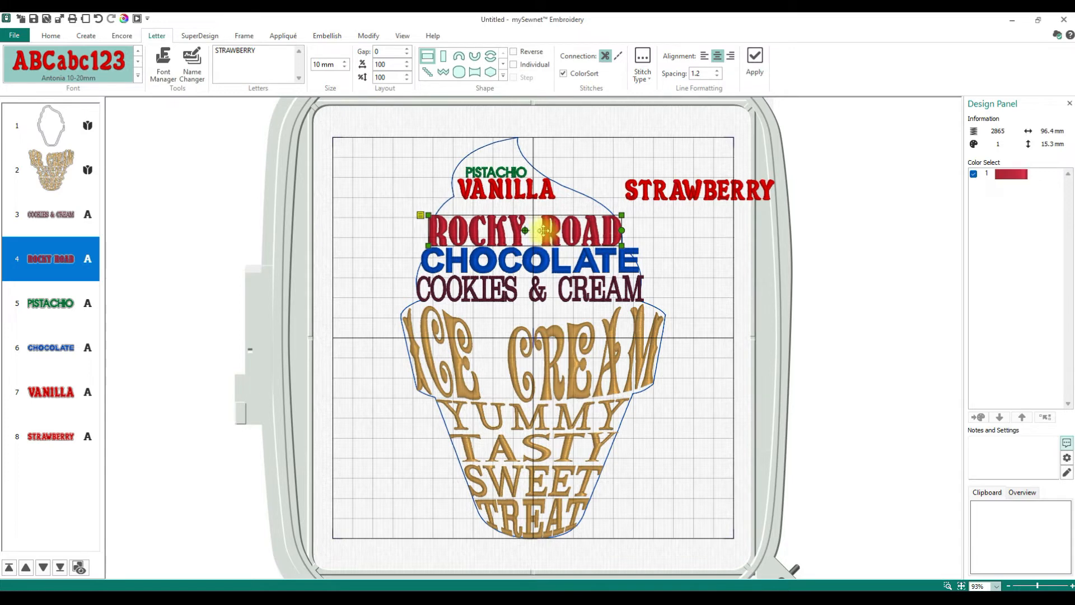
# - Move PISTACHIO and VANILLA up toward the swirl's tip and place STRAWBERRY in the gap between VANILLA and ROCKY ROAD
pyautogui.moveTo(504, 173); pyautogui.dragTo(506, 153)
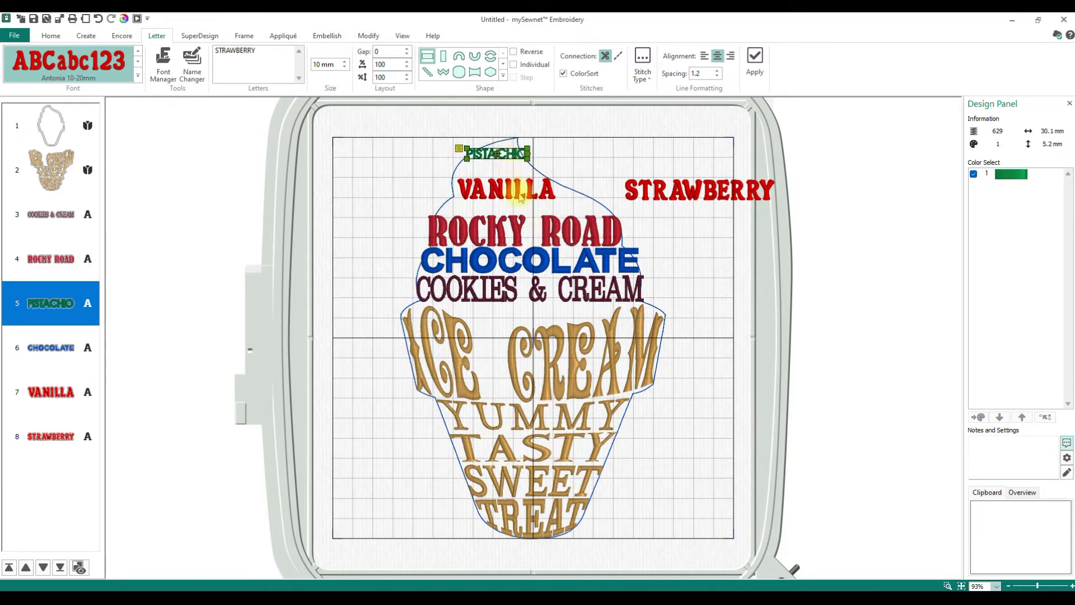
pyautogui.click(519, 192)
pyautogui.moveTo(519, 192); pyautogui.dragTo(515, 174)
pyautogui.moveTo(689, 189); pyautogui.dragTo(543, 211)
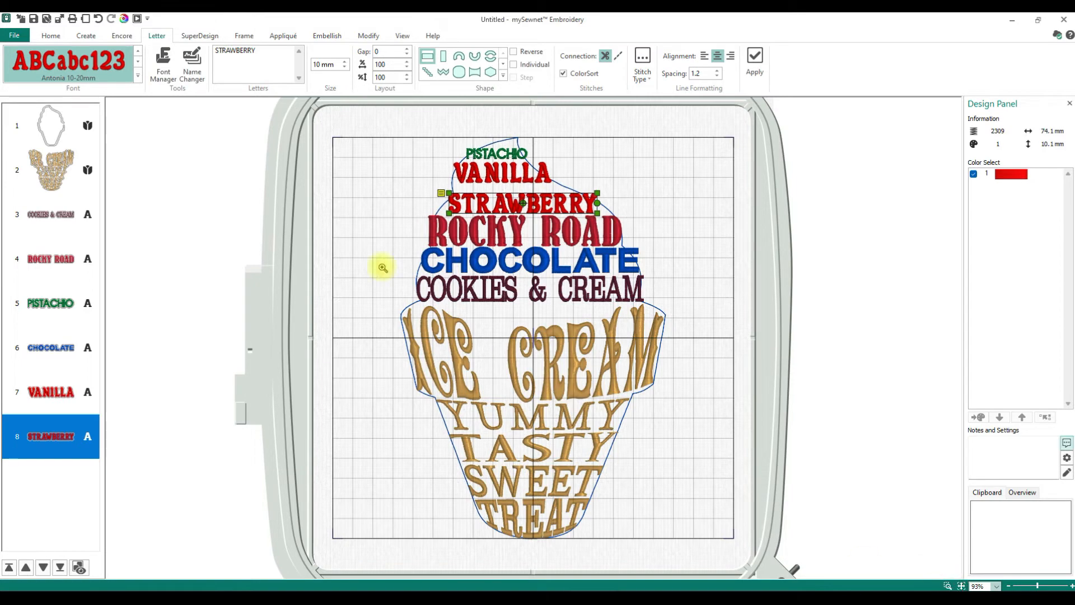
# - Turn off matching top and bottom lines for PISTACHIO and set its top line to Double Diamond
pyautogui.moveTo(384, 131); pyautogui.dragTo(652, 304)
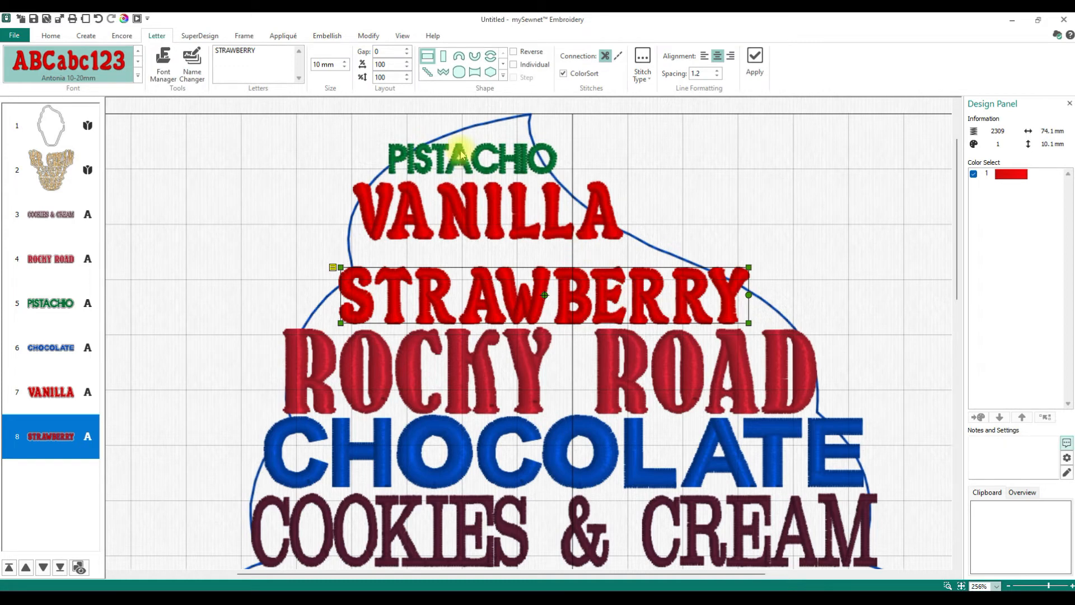
pyautogui.click(60, 310)
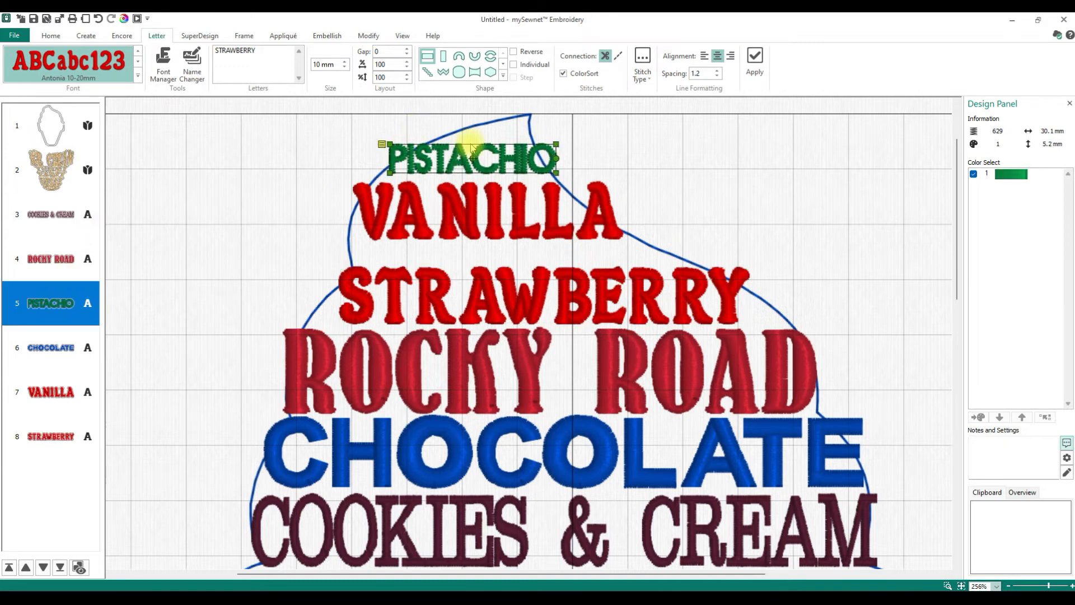
pyautogui.click(382, 145)
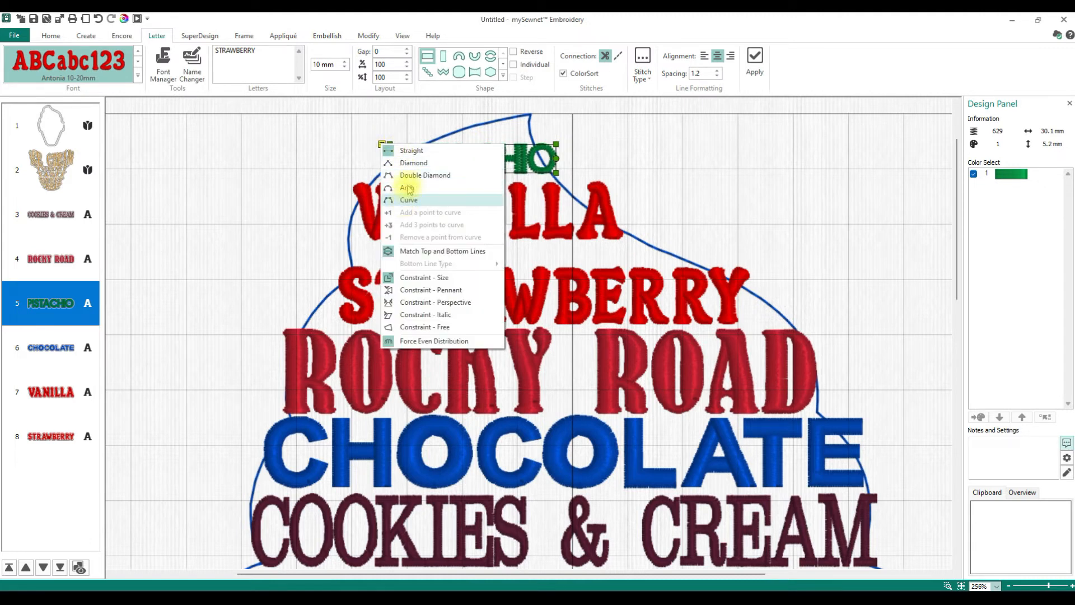
pyautogui.click(425, 251)
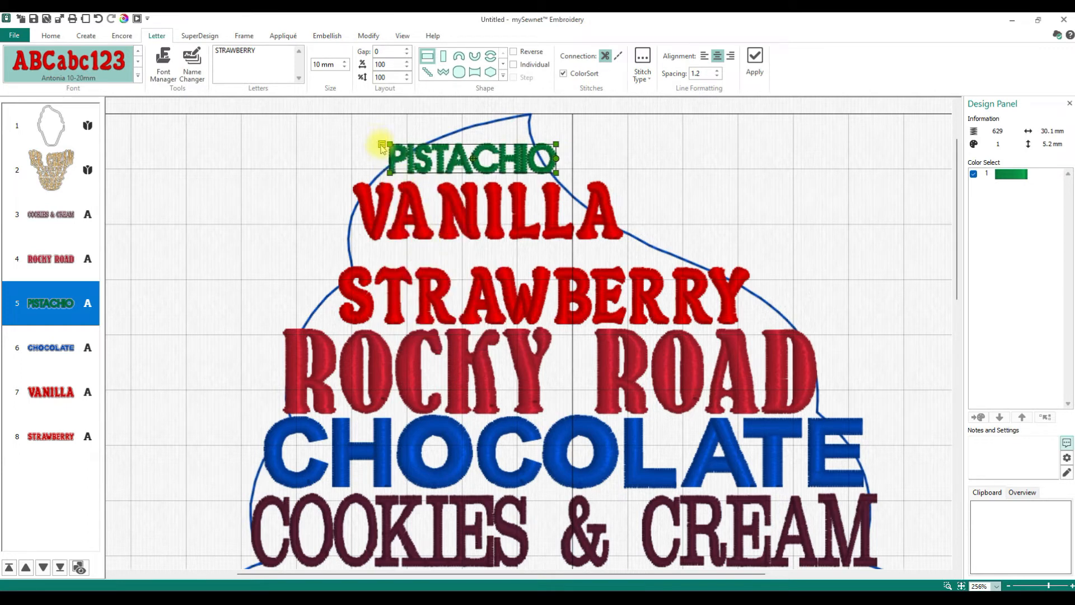
pyautogui.rightClick(381, 147)
pyautogui.moveTo(447, 263)
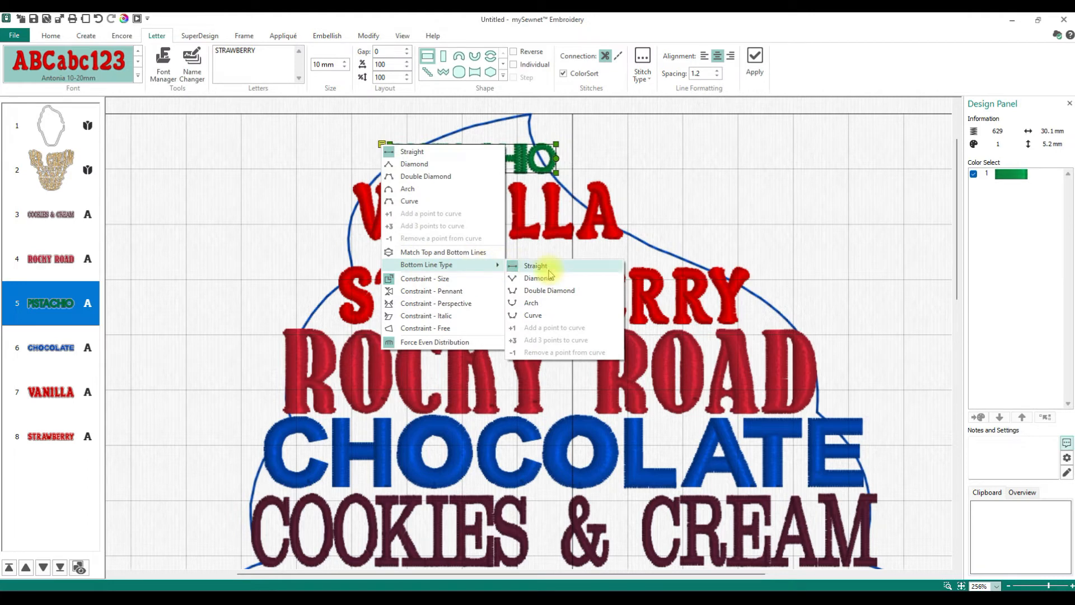
pyautogui.click(413, 177)
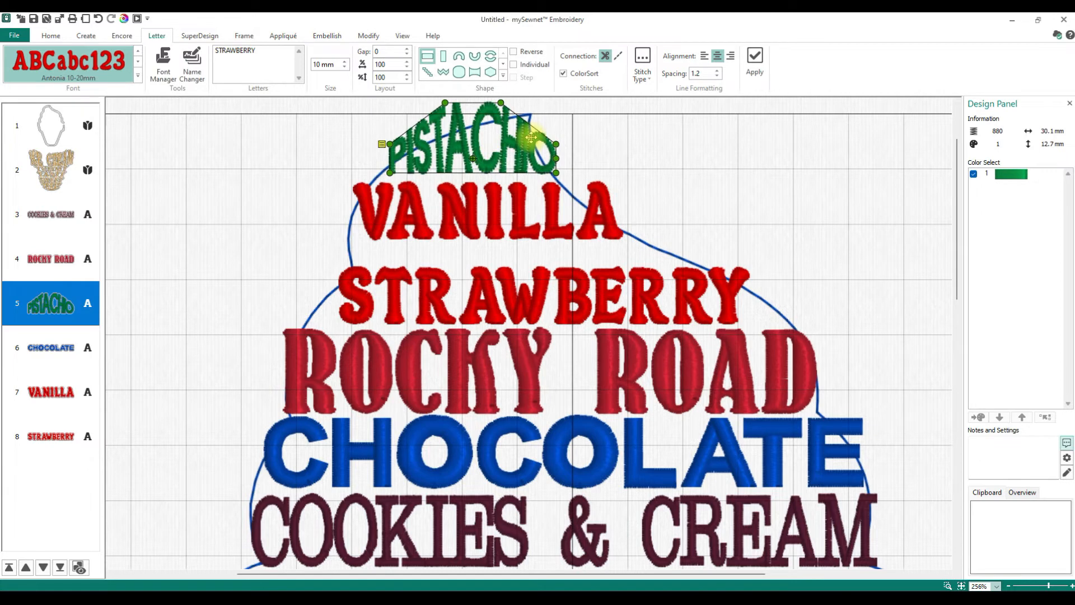
# - Lower the right peak of PISTACHIO's top line slightly and set the lettering's constraint to Free
pyautogui.moveTo(501, 103); pyautogui.dragTo(516, 112)
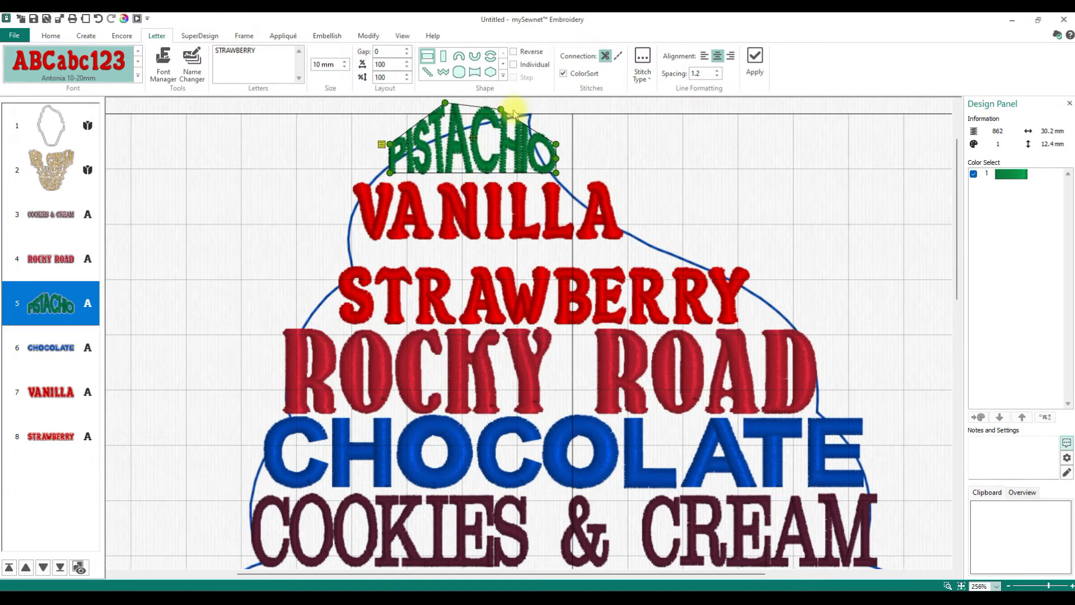
pyautogui.rightClick(381, 146)
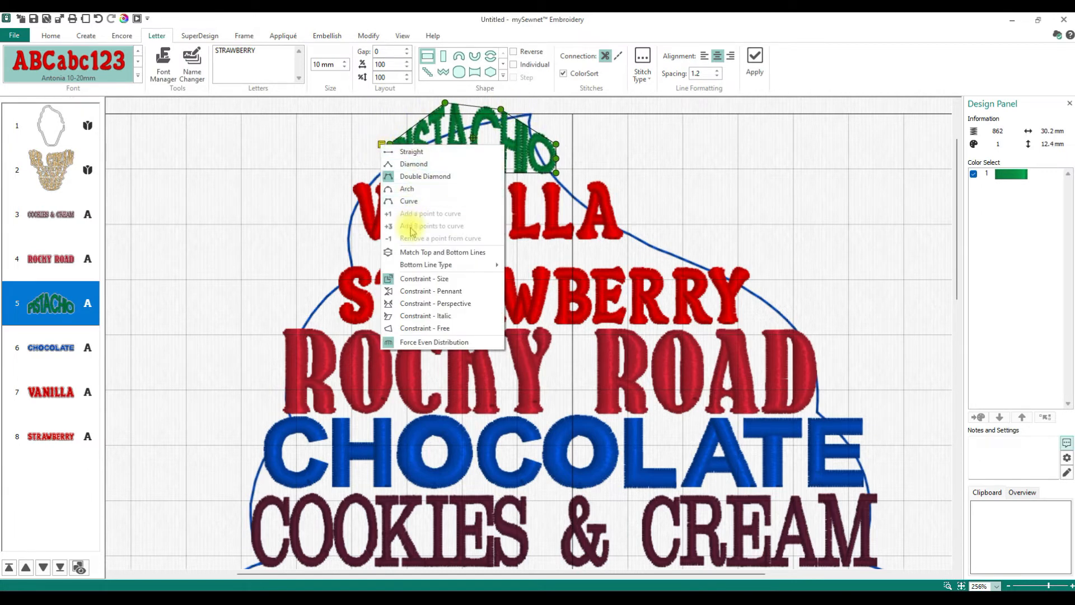
pyautogui.click(413, 317)
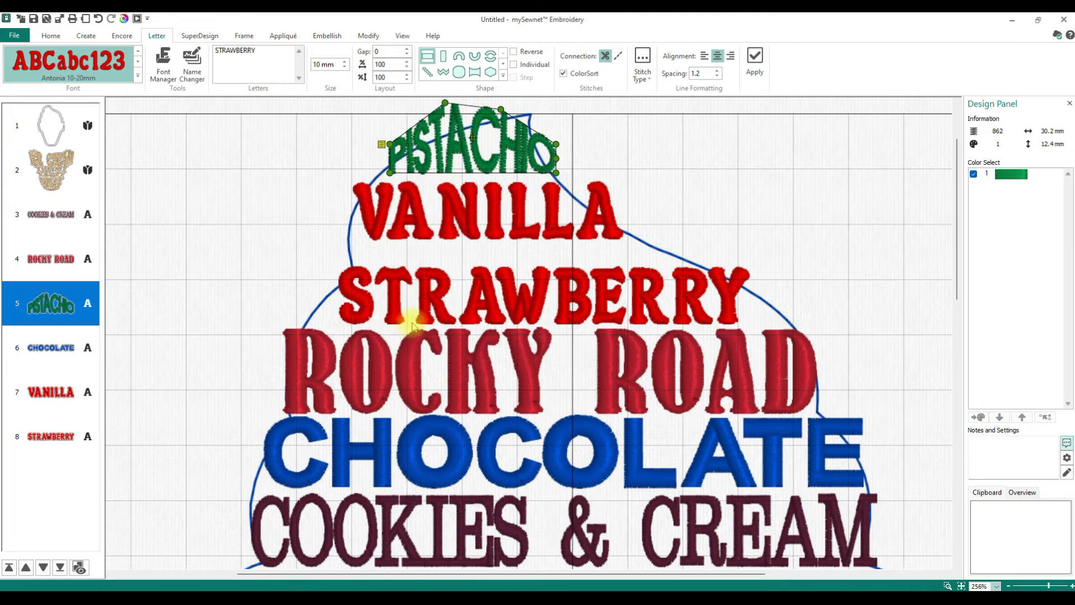
pyautogui.rightClick(381, 146)
pyautogui.click(415, 350)
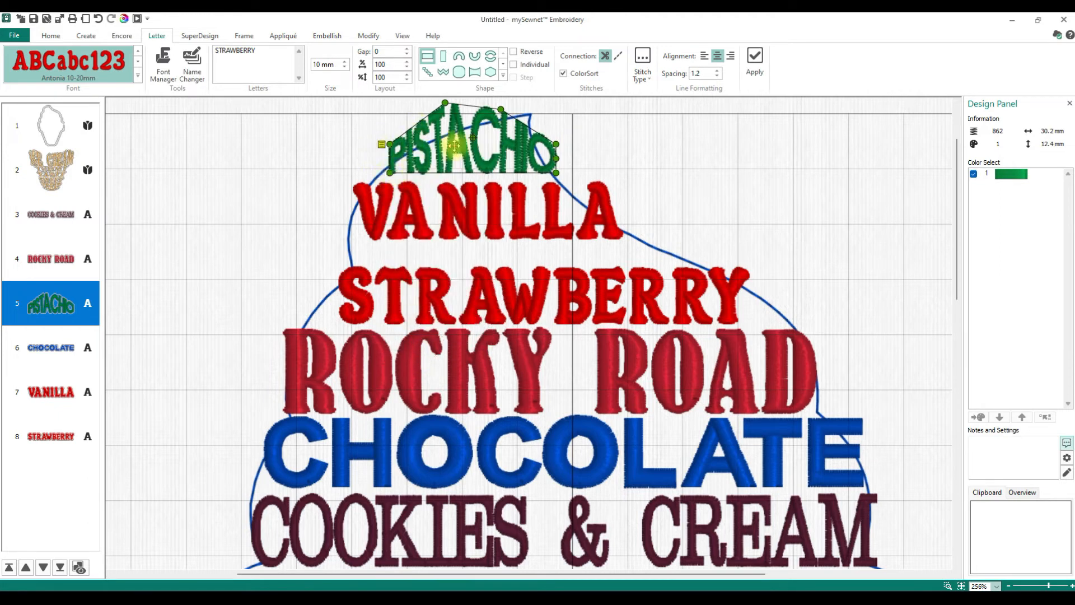
# - Reshape PISTACHIO by moving its peak, side and corner points onto the outline of the swirl's tip, with its base just above VANILLA
pyautogui.moveTo(501, 109); pyautogui.dragTo(528, 112)
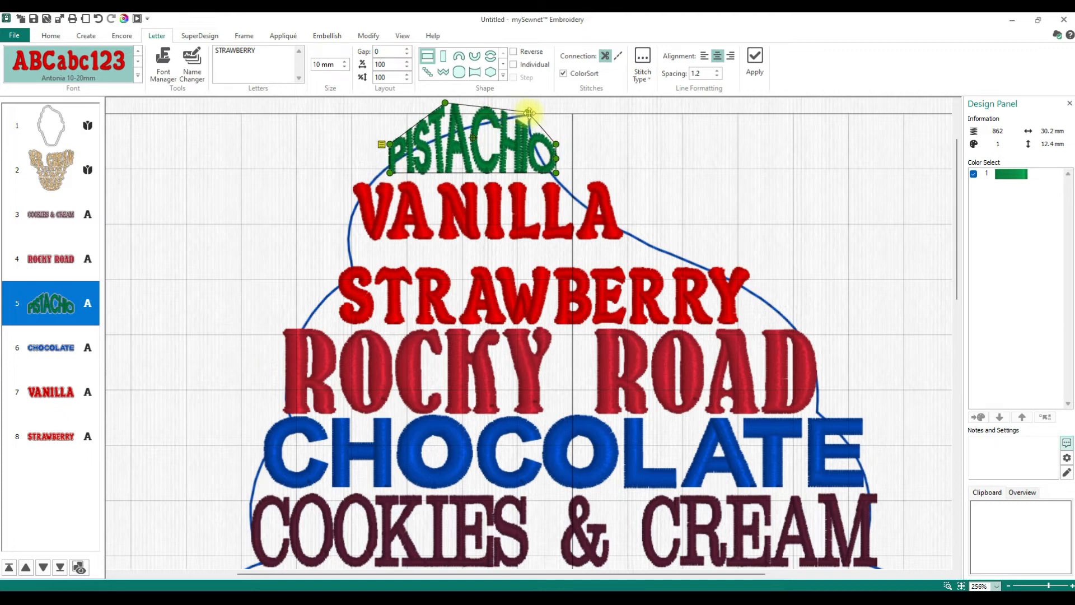
pyautogui.moveTo(557, 145); pyautogui.dragTo(536, 150)
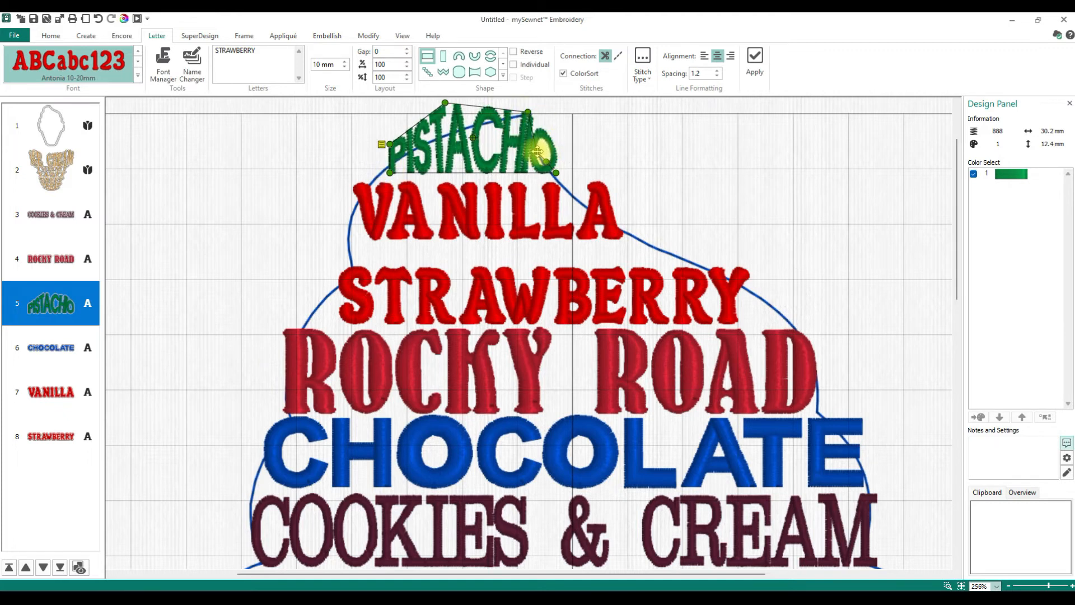
pyautogui.moveTo(444, 104); pyautogui.dragTo(454, 130)
pyautogui.moveTo(385, 144); pyautogui.dragTo(381, 181)
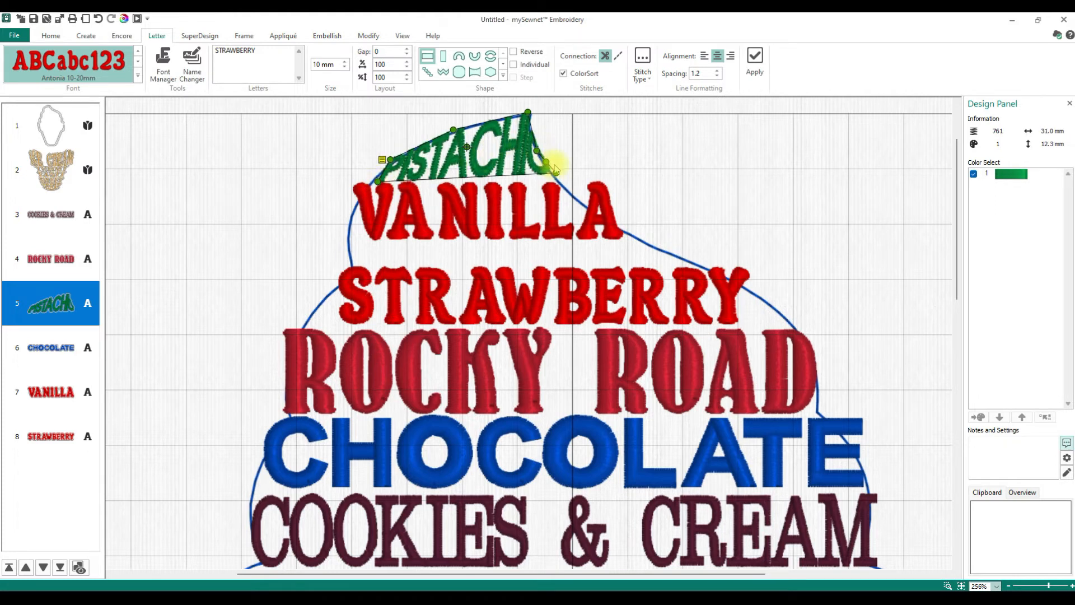
pyautogui.moveTo(555, 171); pyautogui.dragTo(555, 177)
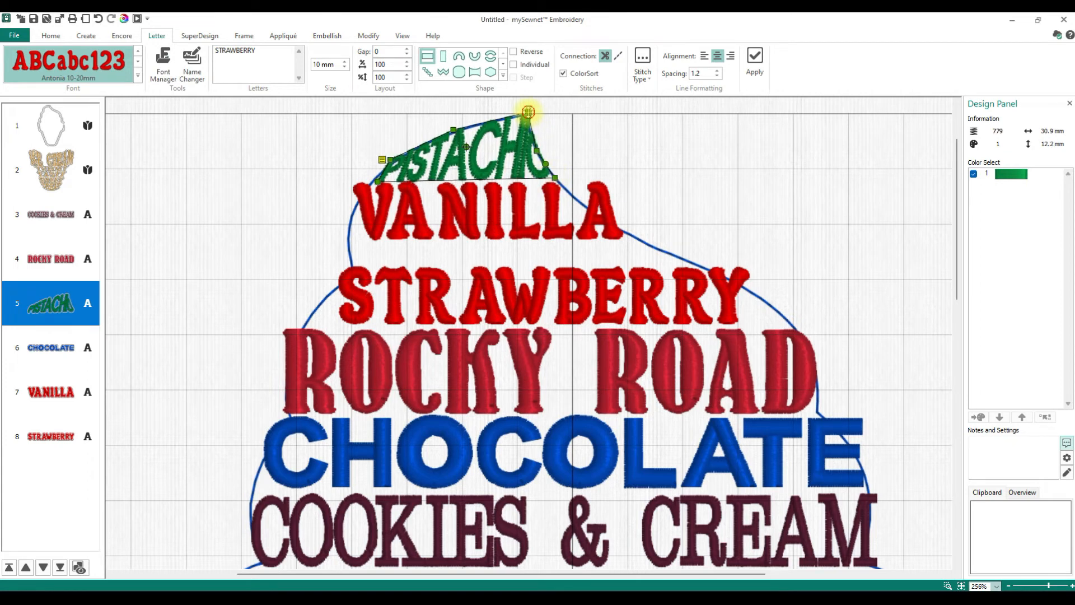
pyautogui.moveTo(528, 114); pyautogui.dragTo(528, 115)
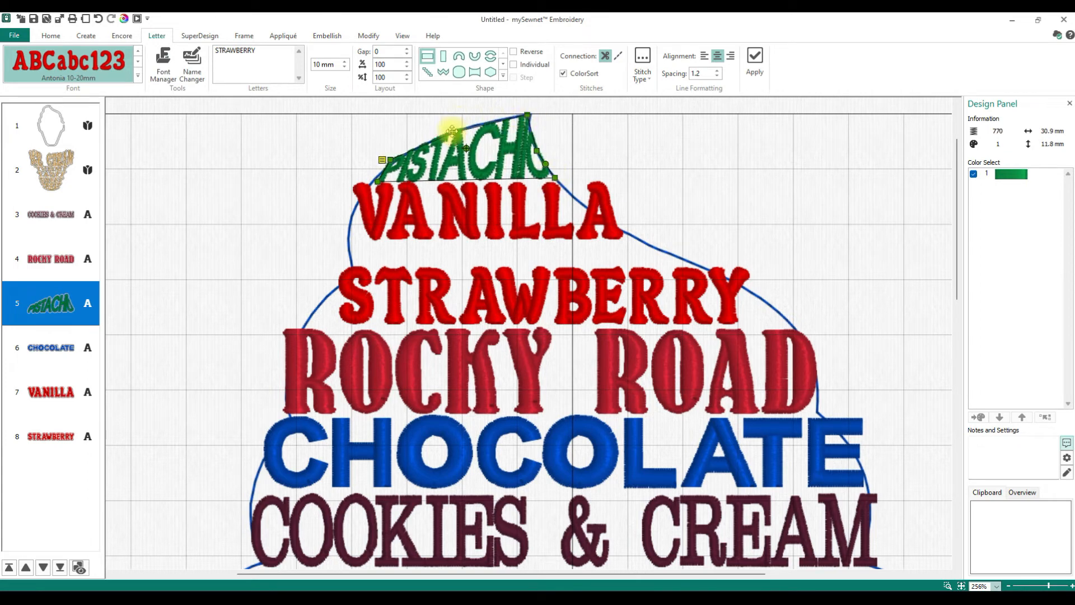
pyautogui.moveTo(446, 132); pyautogui.dragTo(441, 137)
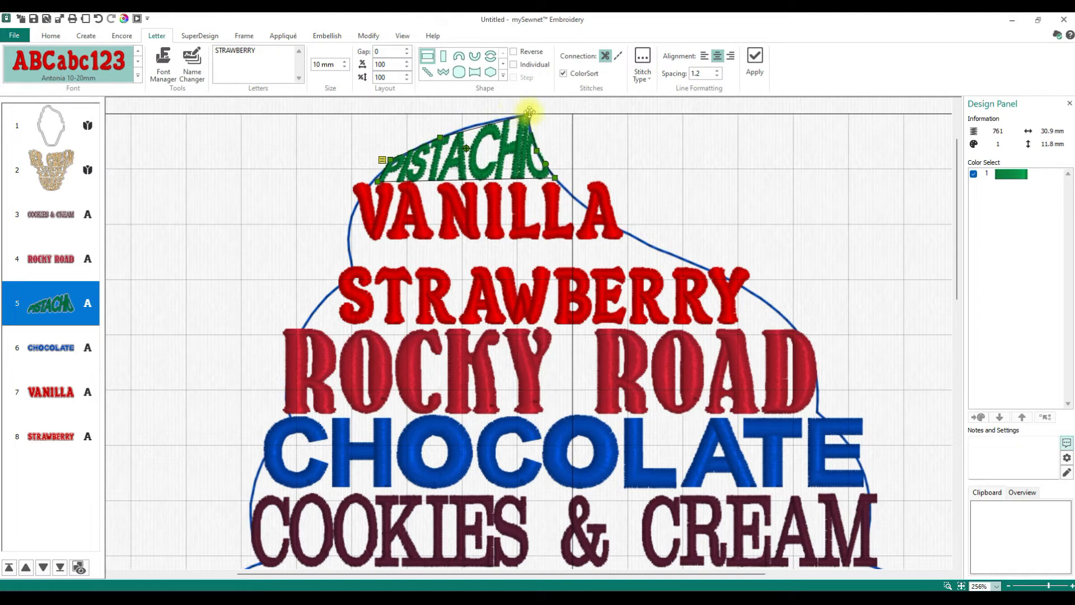
pyautogui.moveTo(527, 115); pyautogui.dragTo(528, 113)
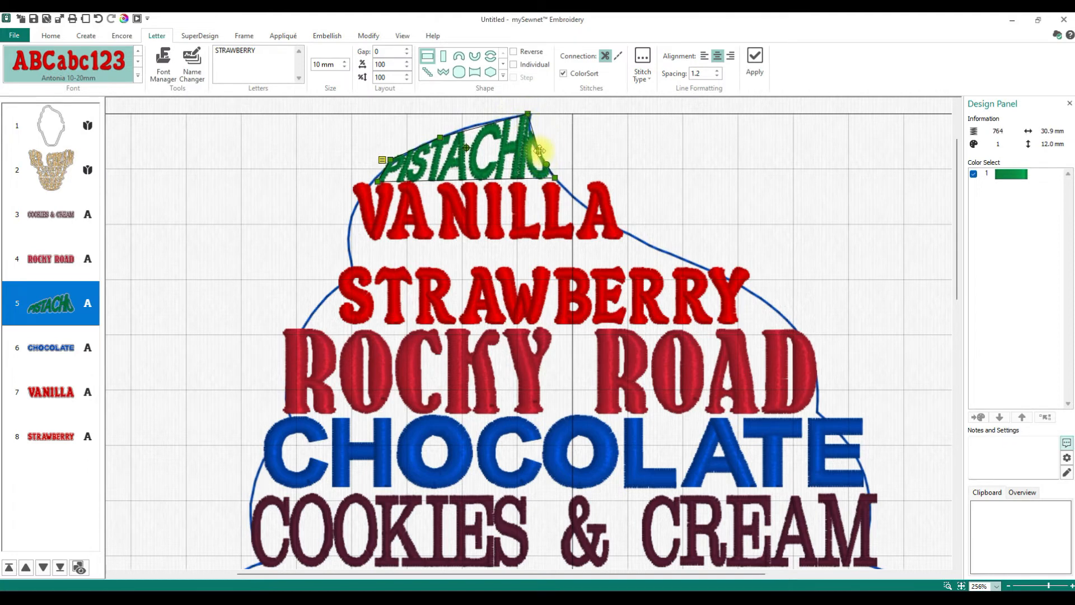
pyautogui.click(538, 150)
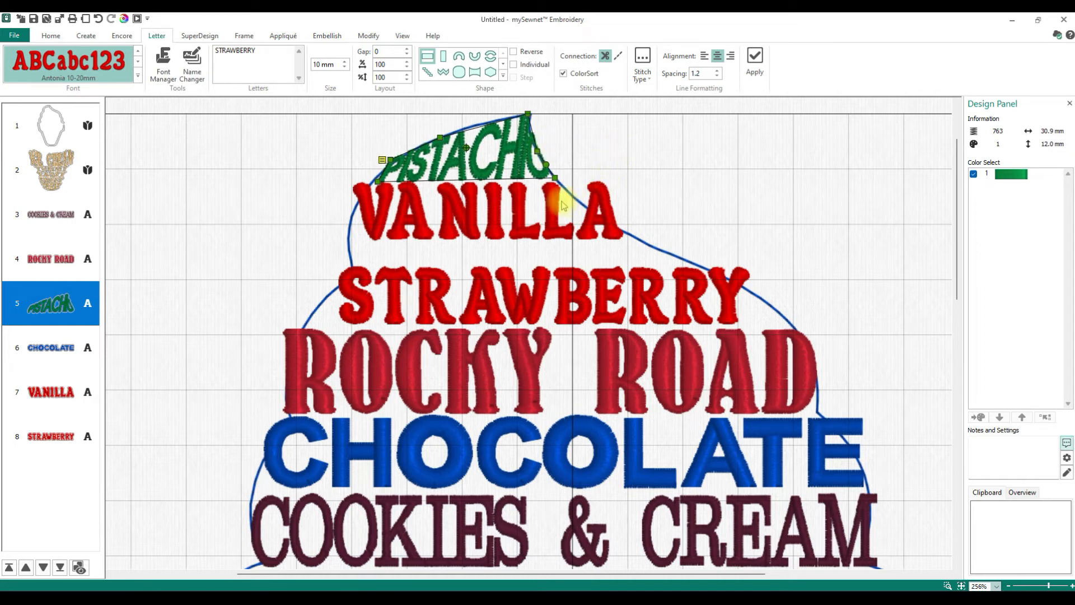
# - Fine-tune PISTACHIO's left peak and lower-left corner so they sit on the swirl outline
pyautogui.moveTo(442, 138); pyautogui.dragTo(443, 135)
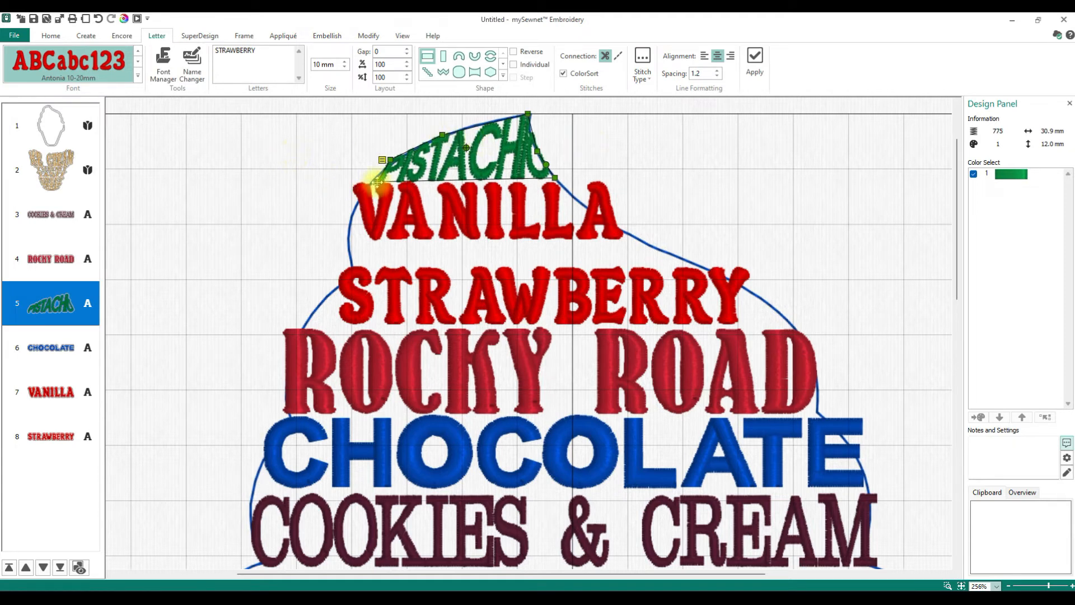
pyautogui.moveTo(374, 182); pyautogui.dragTo(373, 182)
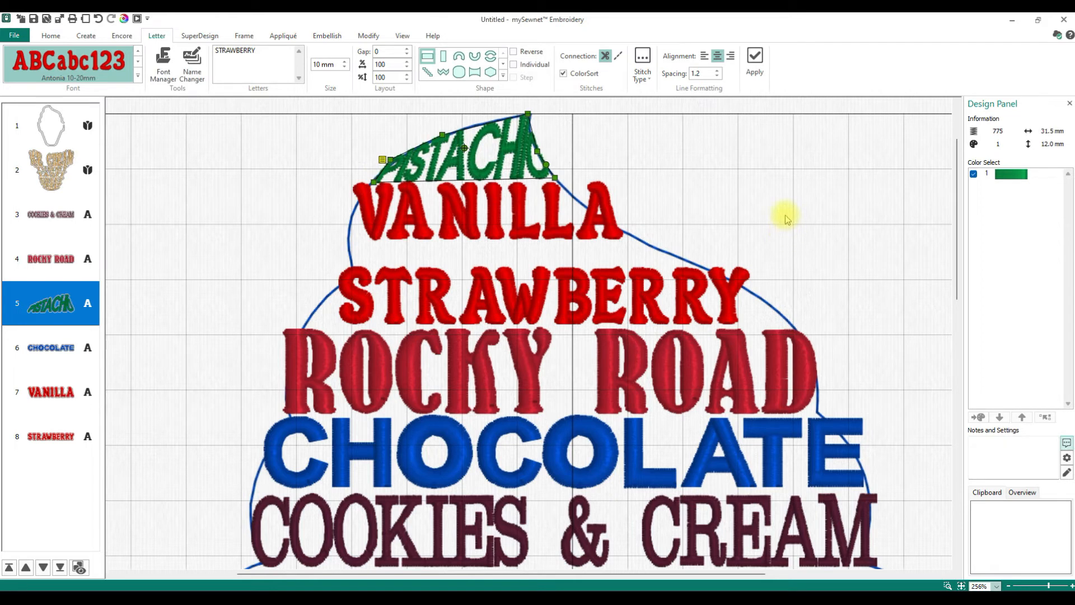
# - Turn off matching top and bottom lines for VANILLA and set its top line to Double Diamond
pyautogui.click(511, 231)
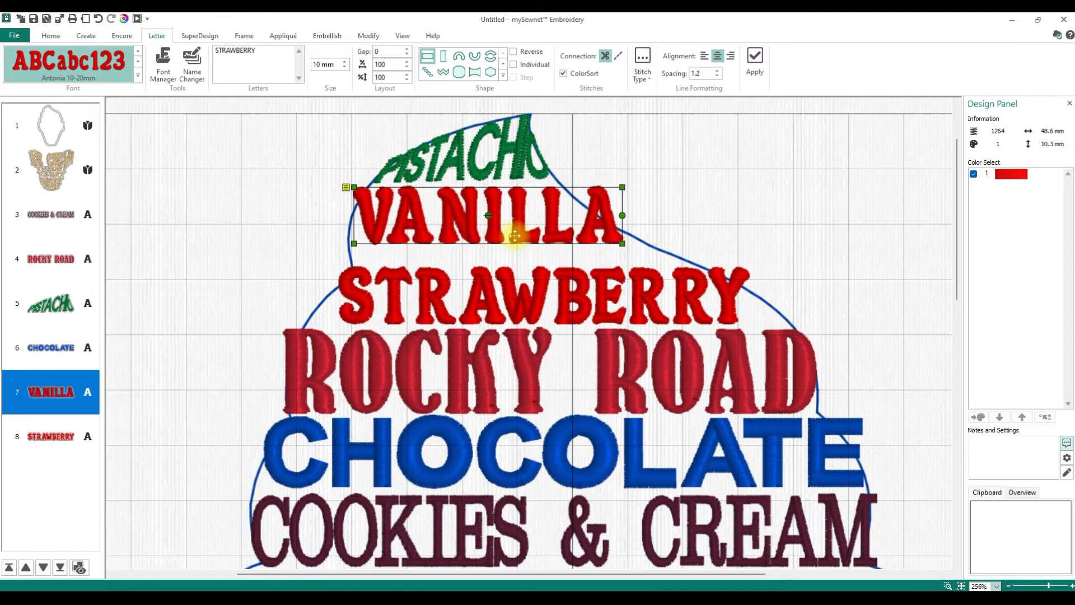
pyautogui.click(346, 187)
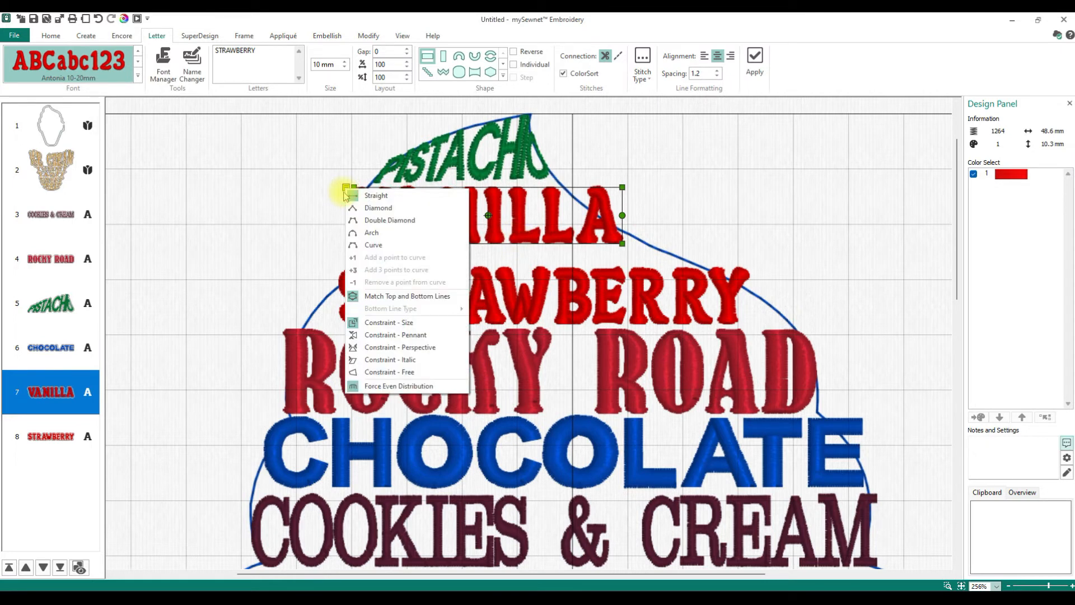
pyautogui.click(408, 296)
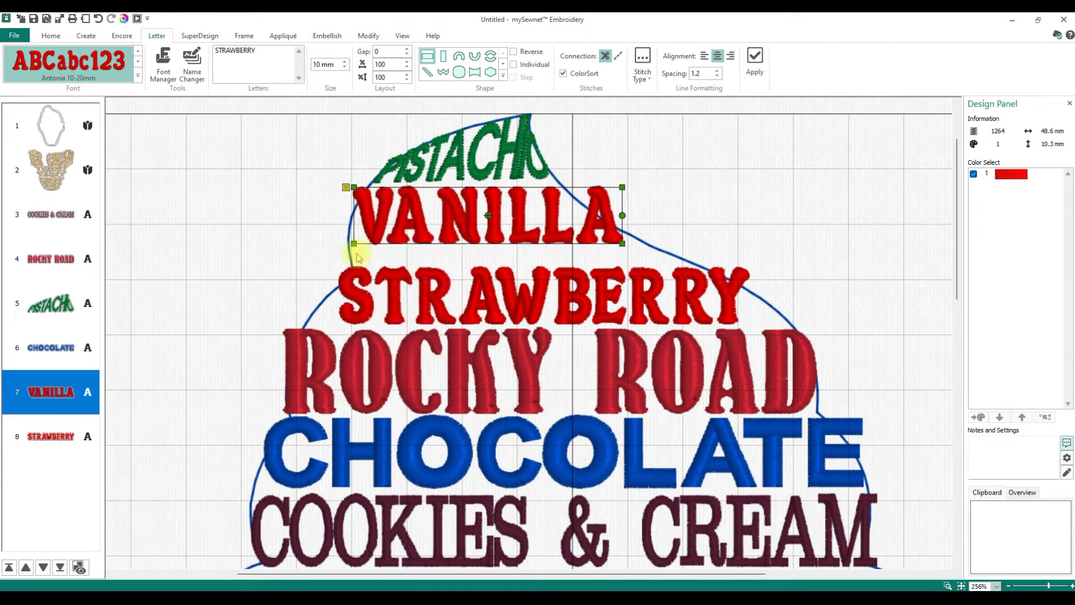
pyautogui.click(346, 188)
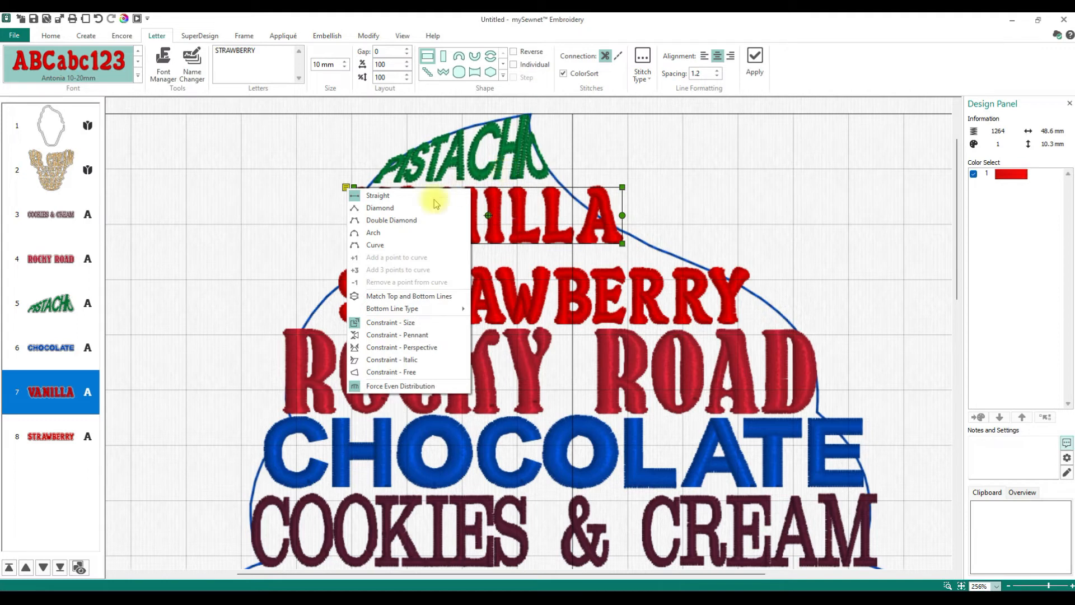
pyautogui.click(398, 222)
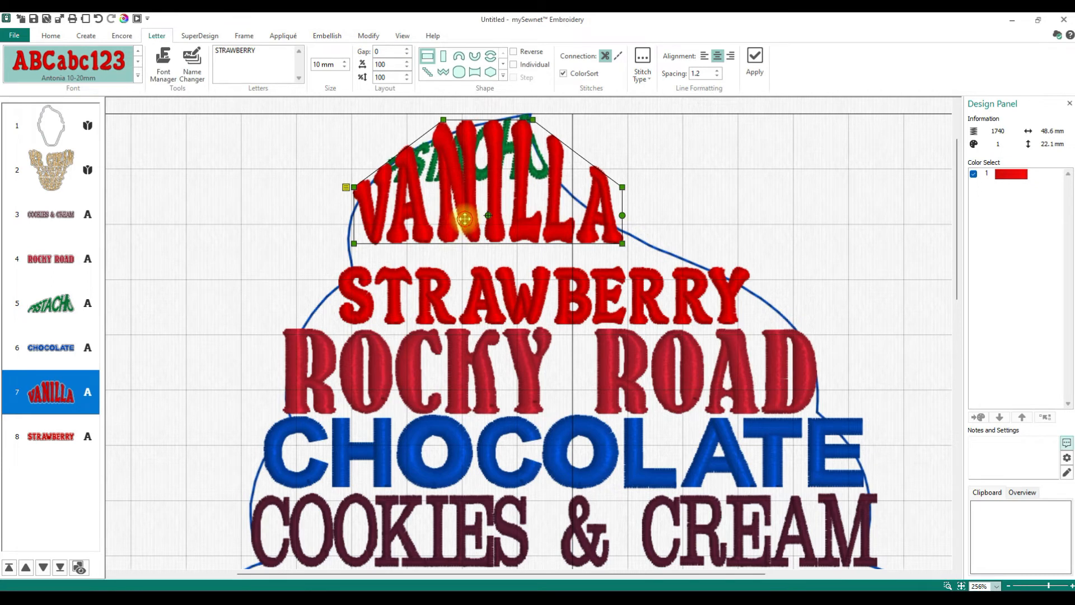
# - Shift VANILLA down slightly and lower its top line's peaks and corners toward the gap beneath PISTACHIO
pyautogui.moveTo(465, 219); pyautogui.dragTo(465, 229)
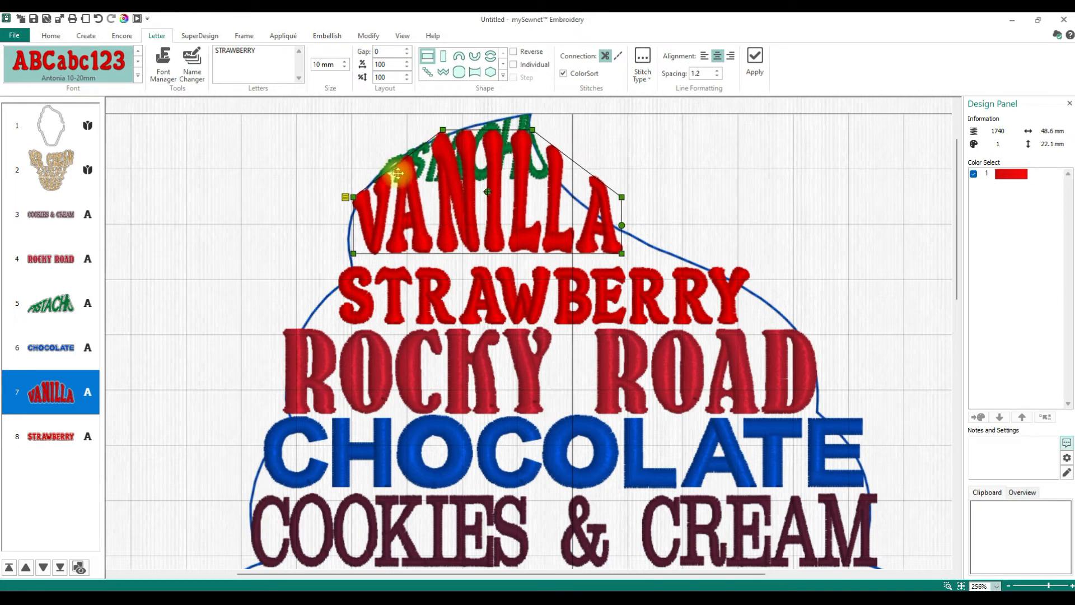
pyautogui.moveTo(443, 130); pyautogui.dragTo(441, 200)
pyautogui.moveTo(354, 197); pyautogui.dragTo(351, 209)
pyautogui.moveTo(453, 199); pyautogui.dragTo(452, 188)
# - Set VANILLA's constraint to Free and turn off Force Even Distribution
pyautogui.click(343, 210)
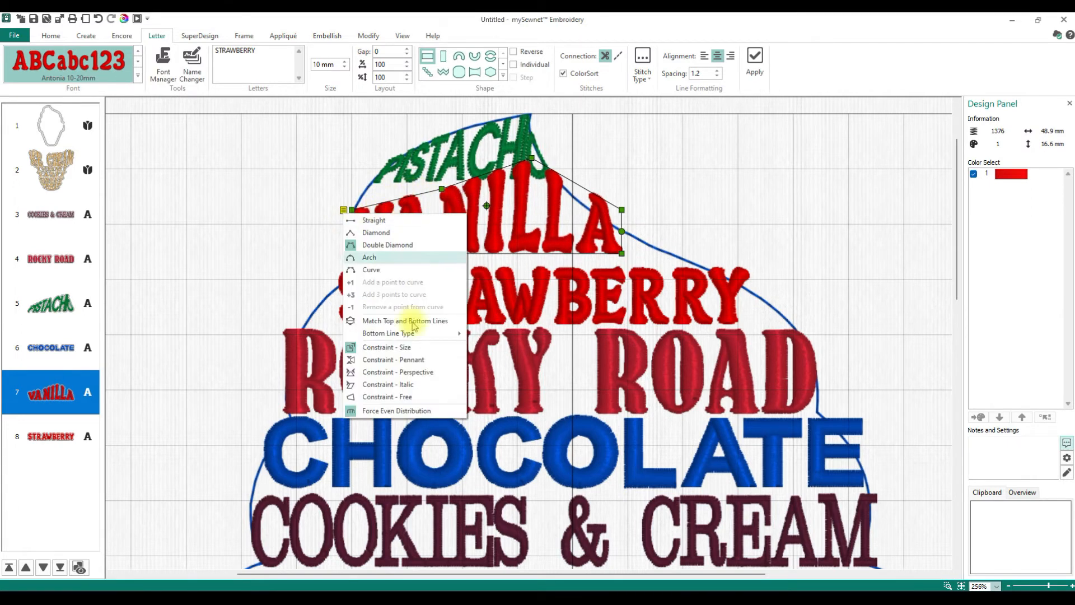
pyautogui.click(347, 231)
pyautogui.click(343, 211)
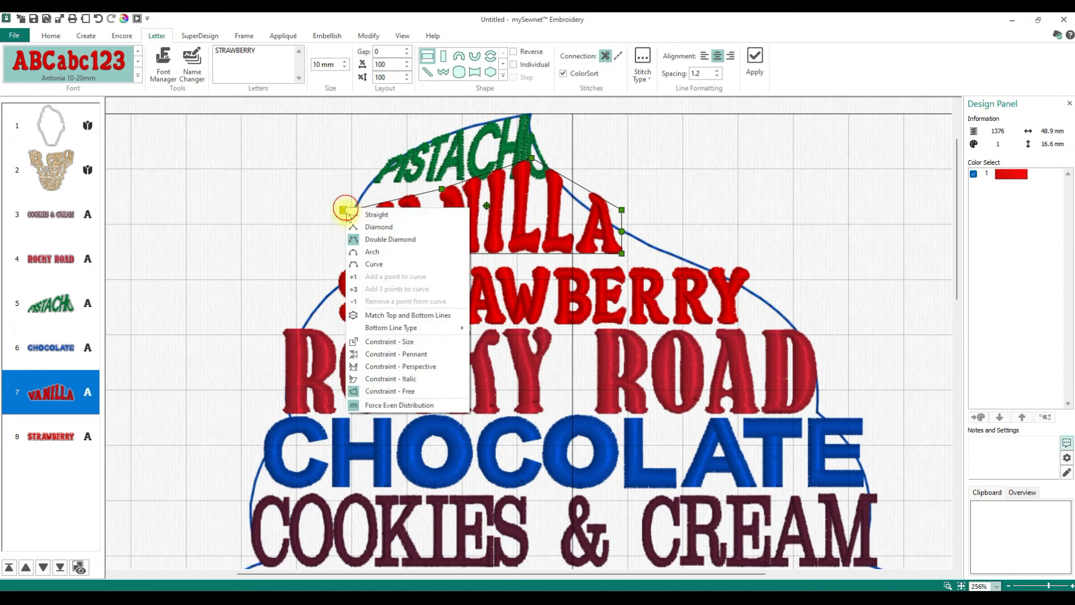
pyautogui.click(384, 404)
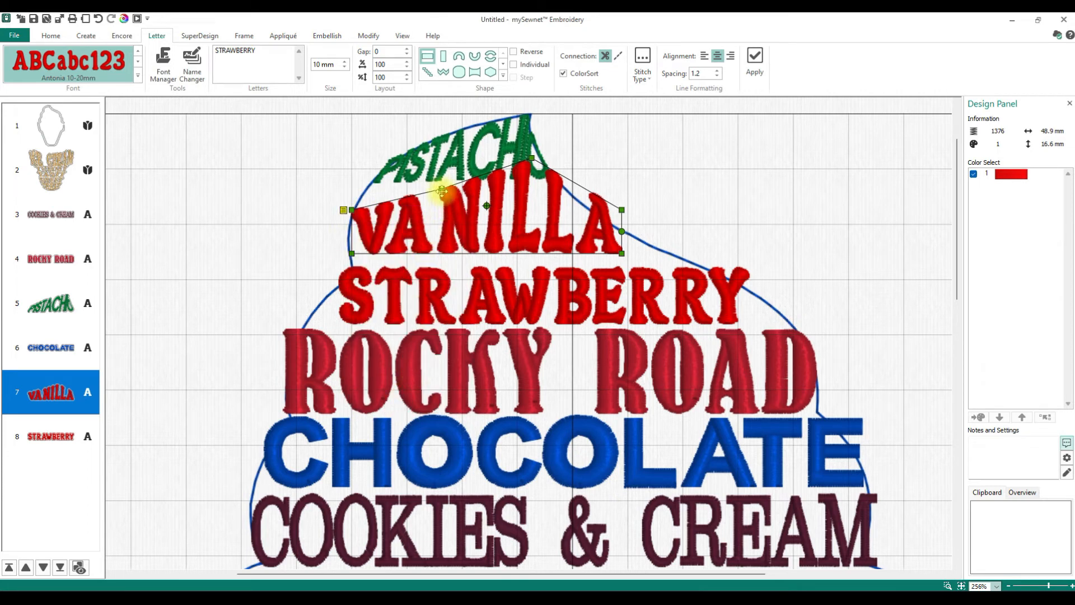
# - Reshape VANILLA by moving its peaks and corner points onto the swirl outline, with its top edge nearly level just below PISTACHIO
pyautogui.moveTo(441, 188); pyautogui.dragTo(373, 190)
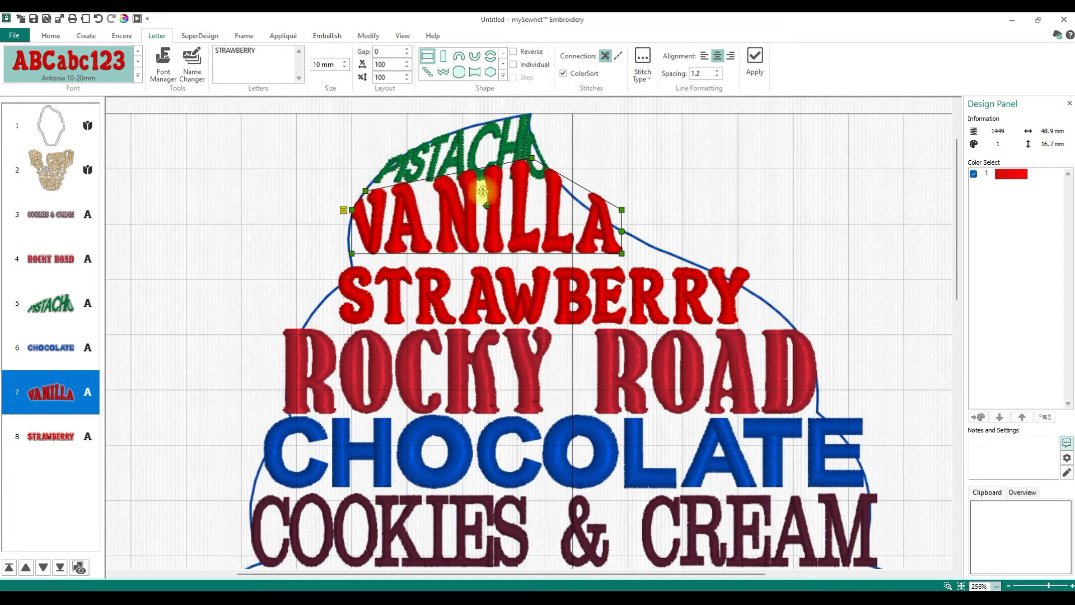
pyautogui.moveTo(531, 159); pyautogui.dragTo(529, 186)
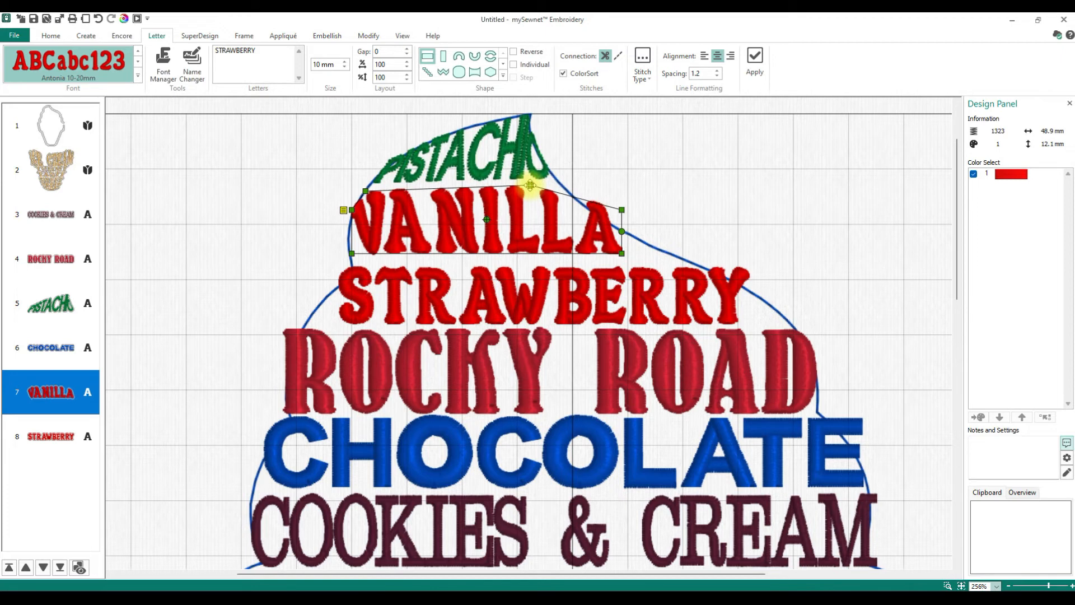
pyautogui.moveTo(621, 211); pyautogui.dragTo(570, 195)
pyautogui.moveTo(622, 254)
pyautogui.mouseDown()
pyautogui.moveTo(663, 253)
pyautogui.moveTo(630, 237)
pyautogui.mouseUp()
pyautogui.moveTo(352, 253); pyautogui.dragTo(351, 239)
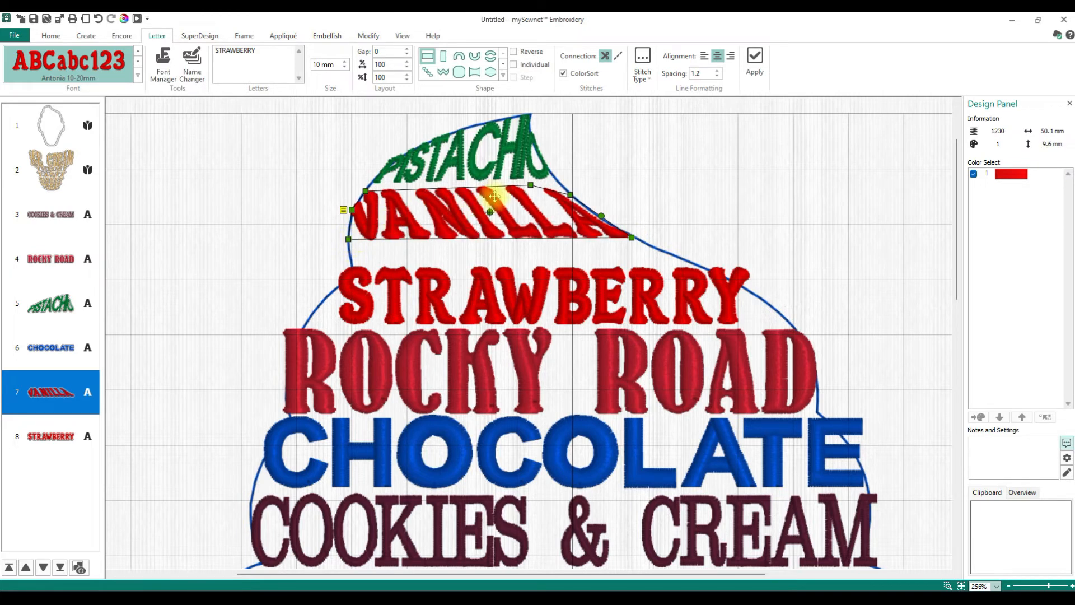
pyautogui.moveTo(531, 187); pyautogui.dragTo(560, 184)
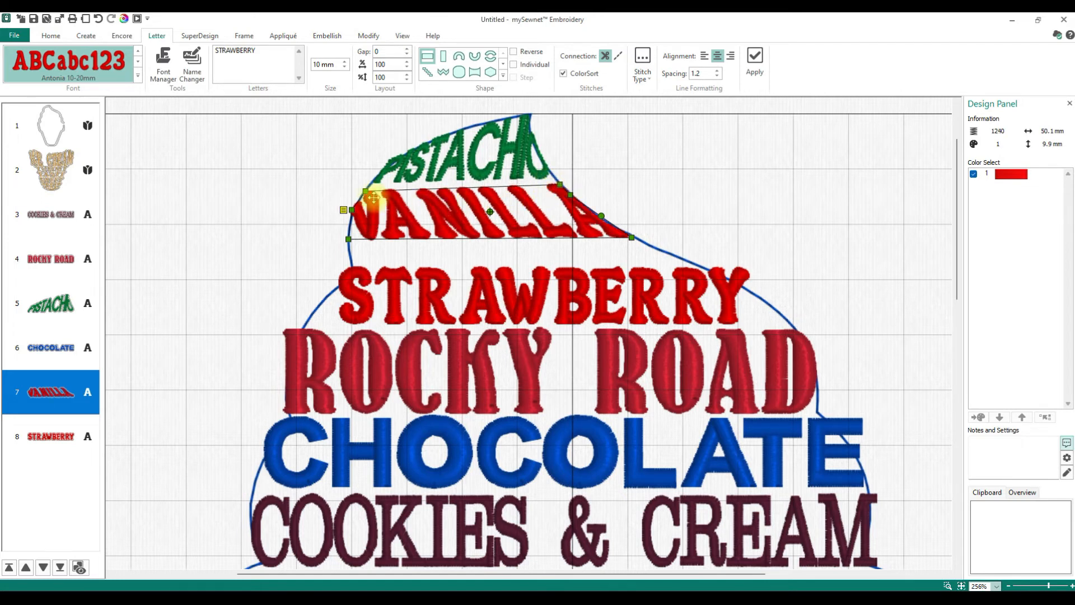
pyautogui.moveTo(368, 187); pyautogui.dragTo(367, 185)
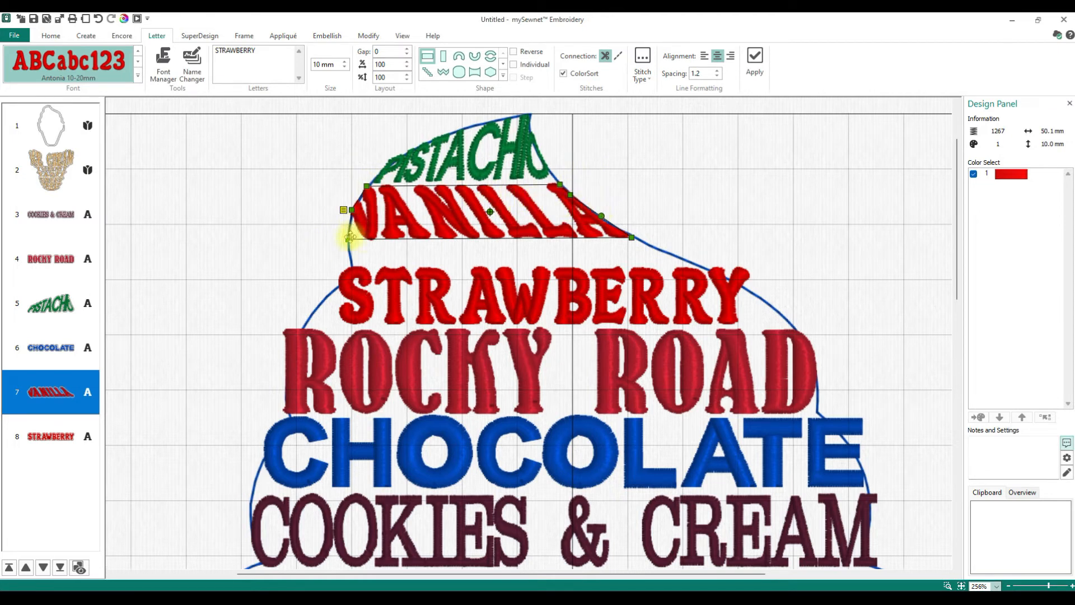
pyautogui.moveTo(347, 240); pyautogui.dragTo(347, 239)
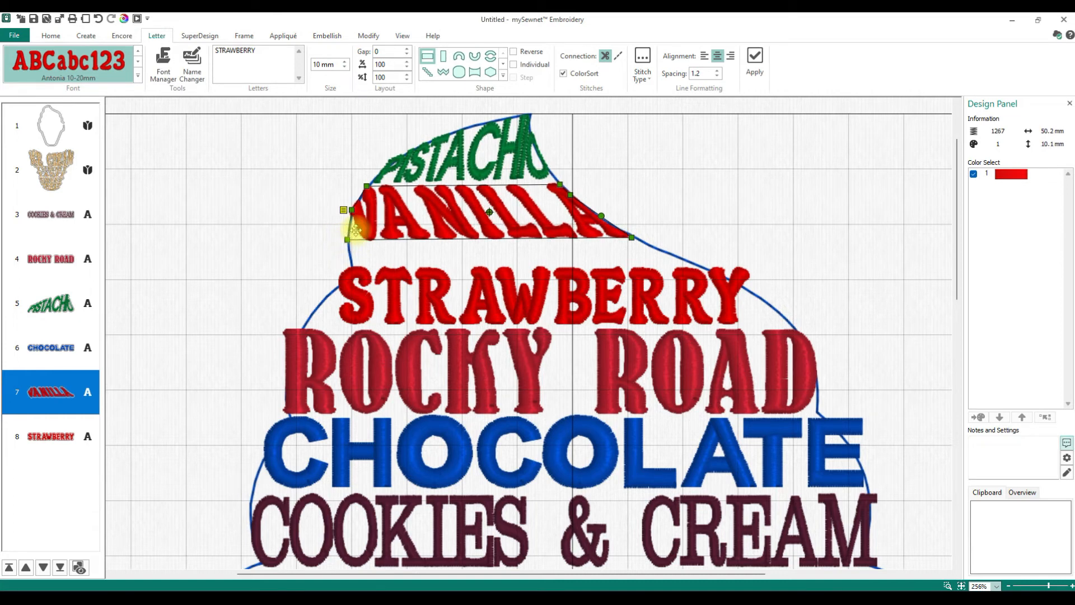
# - Move STRAWBERRY up to just below VANILLA and nudge VANILLA's lower-right corner along the swirl outline
pyautogui.click(492, 289)
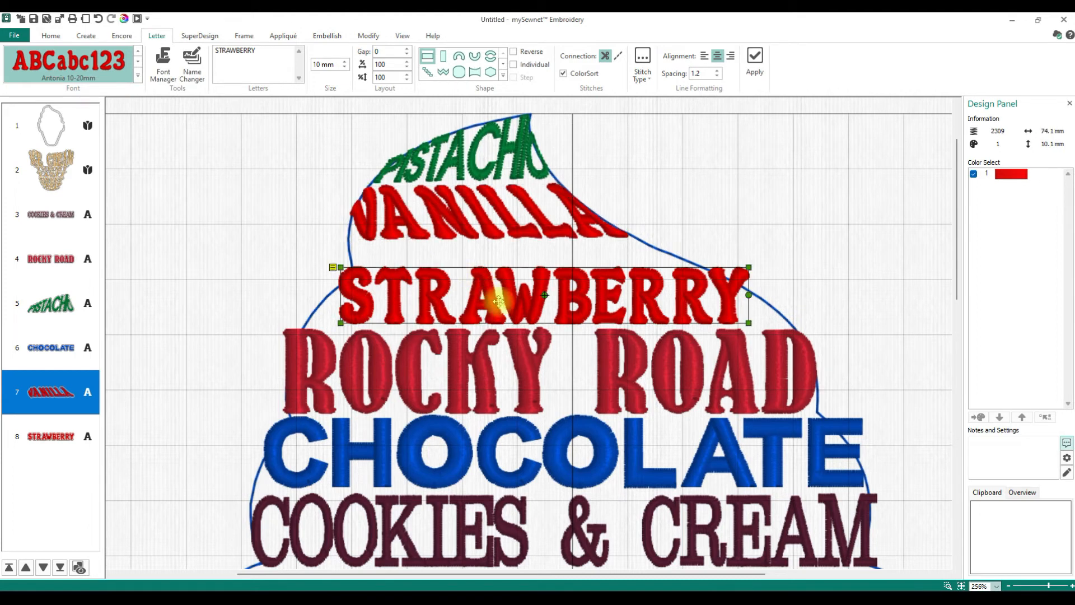
pyautogui.moveTo(493, 301); pyautogui.dragTo(493, 286)
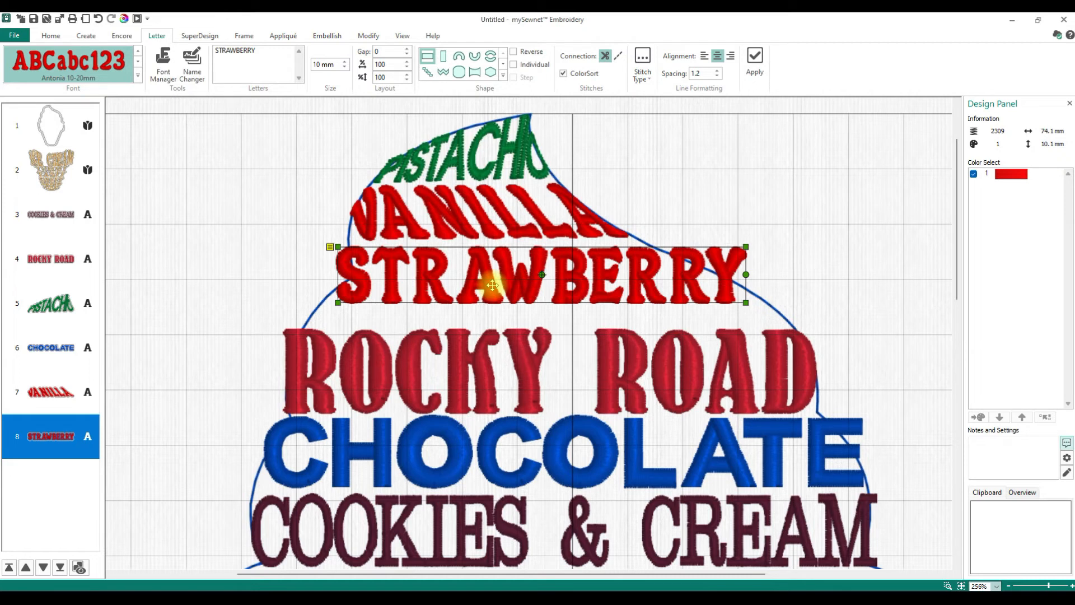
pyautogui.click(635, 237)
pyautogui.moveTo(635, 237); pyautogui.dragTo(637, 240)
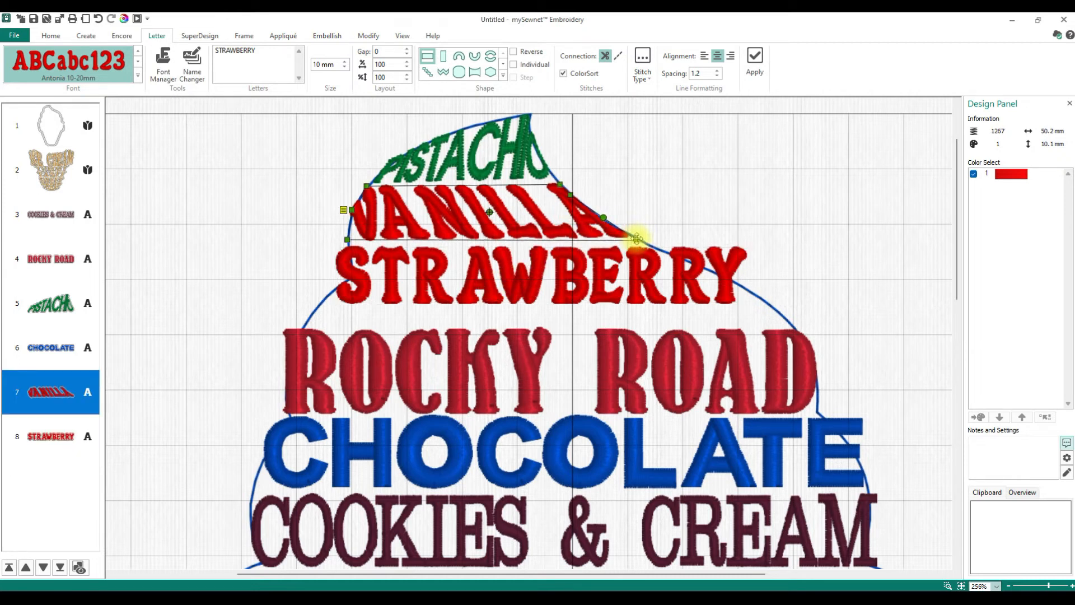
# - Narrow STRAWBERRY from its left side to about 72 mm wide and change its font to Square Serif UC 10-30mm
pyautogui.click(484, 281)
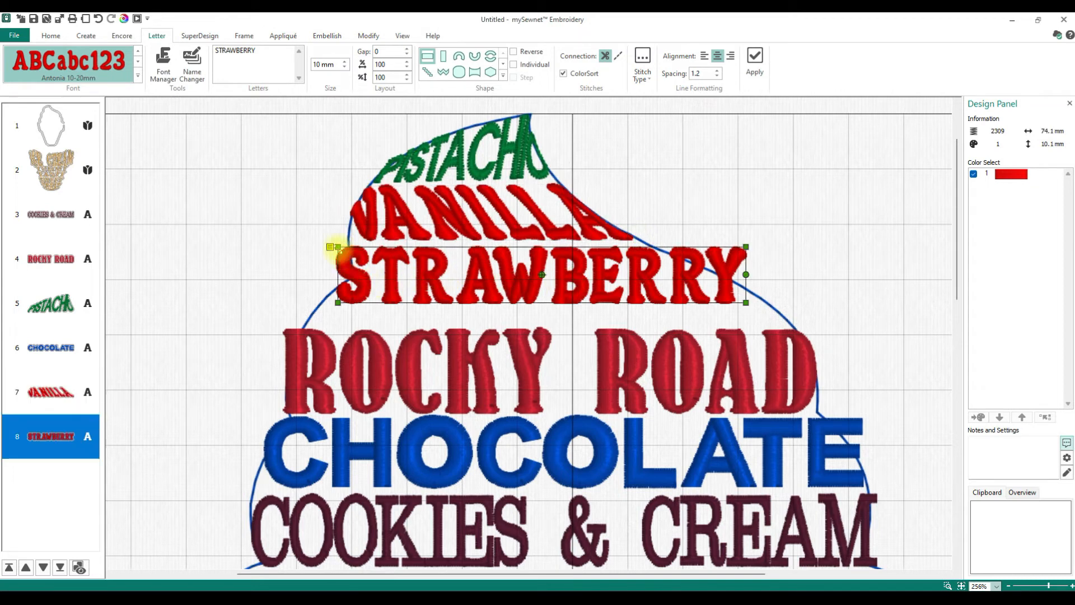
pyautogui.moveTo(336, 247); pyautogui.dragTo(345, 246)
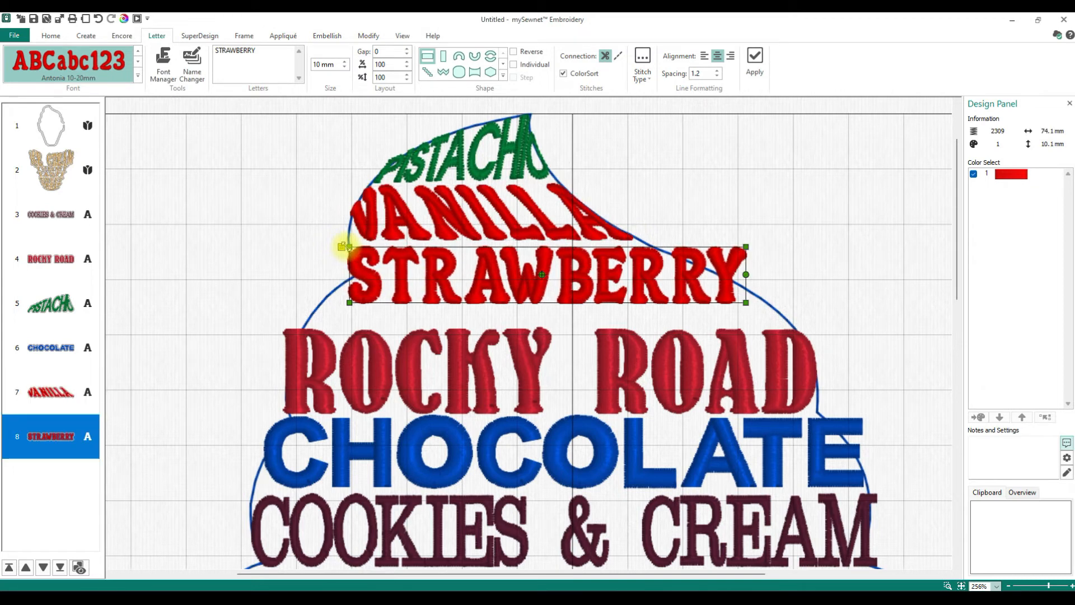
pyautogui.rightClick(428, 270)
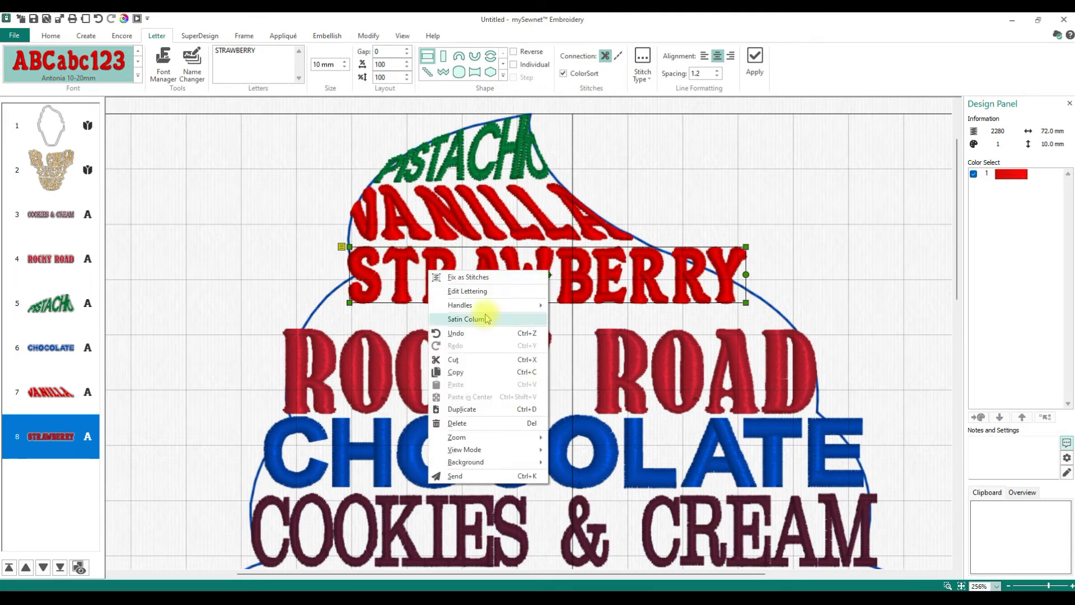
pyautogui.click(480, 290)
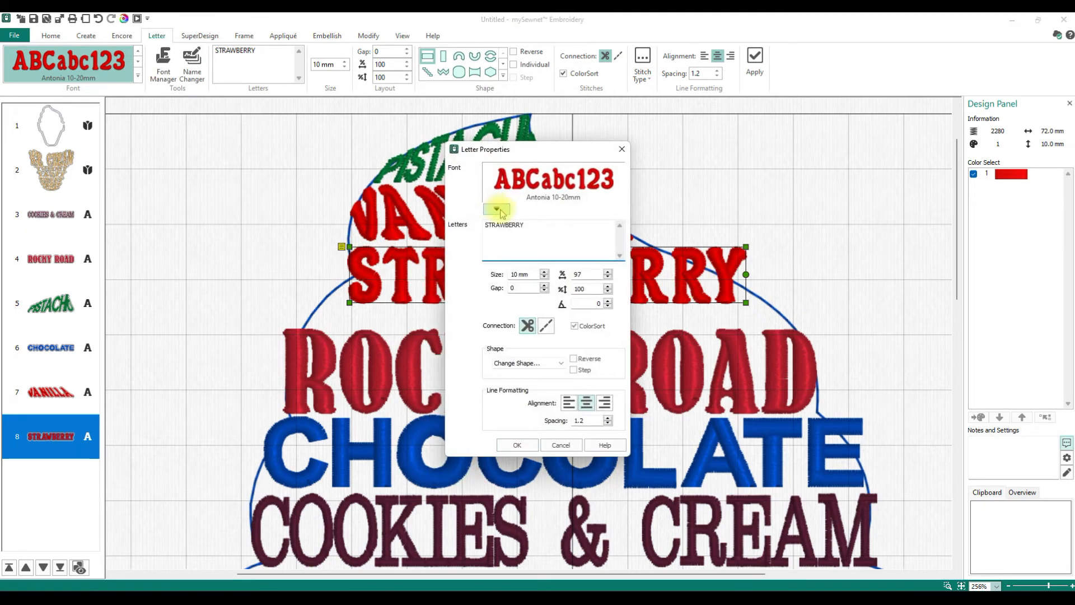
pyautogui.click(496, 210)
pyautogui.scroll(4, 639, 269)
pyautogui.scroll(-2, 643, 283)
pyautogui.scroll(-5, 645, 289)
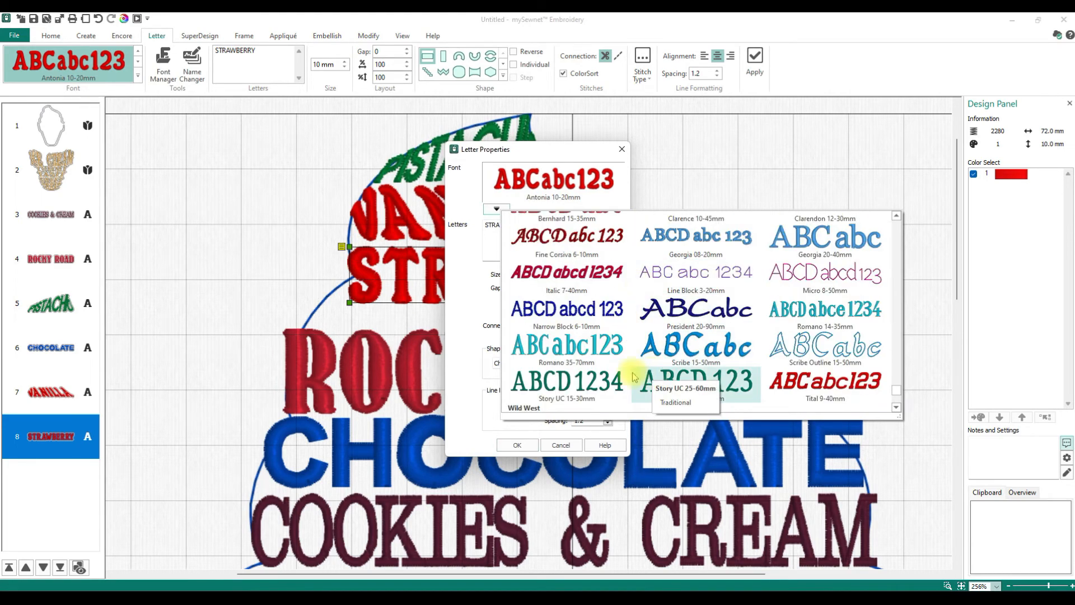
pyautogui.scroll(5, 706, 356)
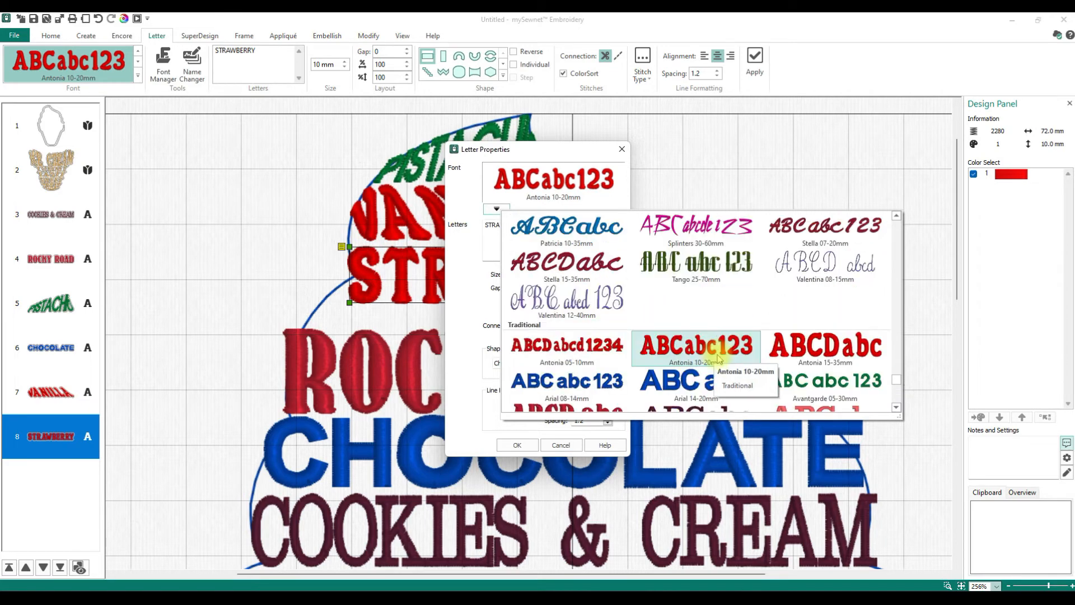
pyautogui.scroll(-8, 719, 357)
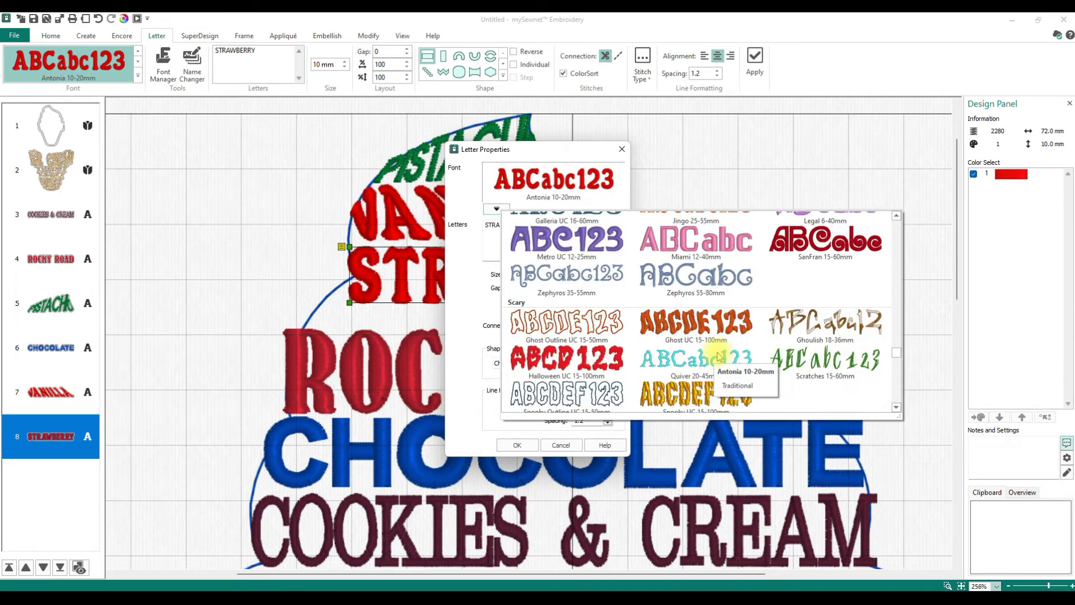
pyautogui.scroll(3, 719, 357)
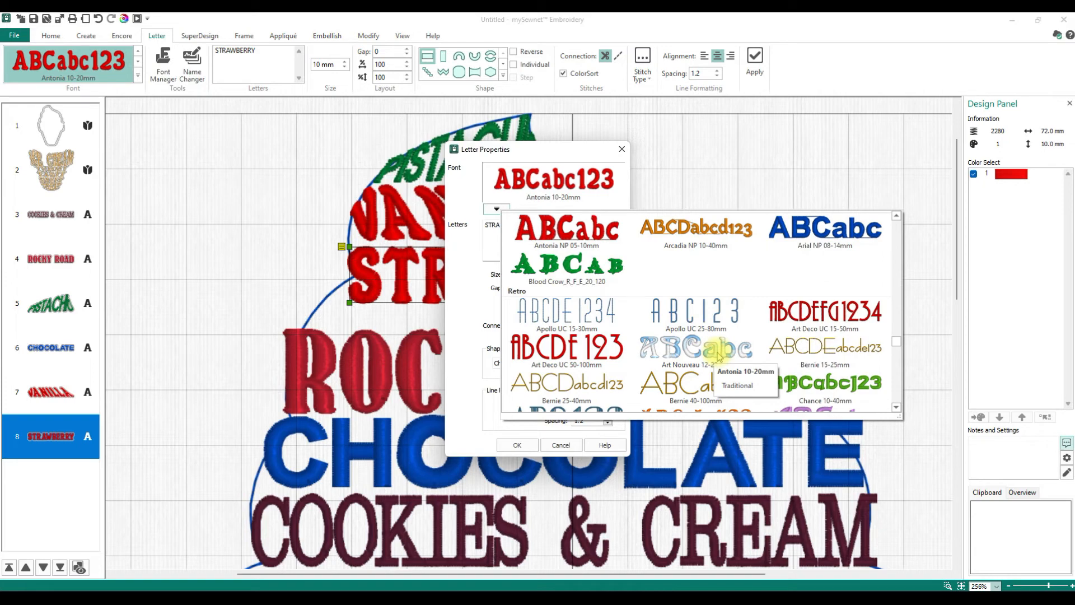
pyautogui.scroll(-10, 718, 357)
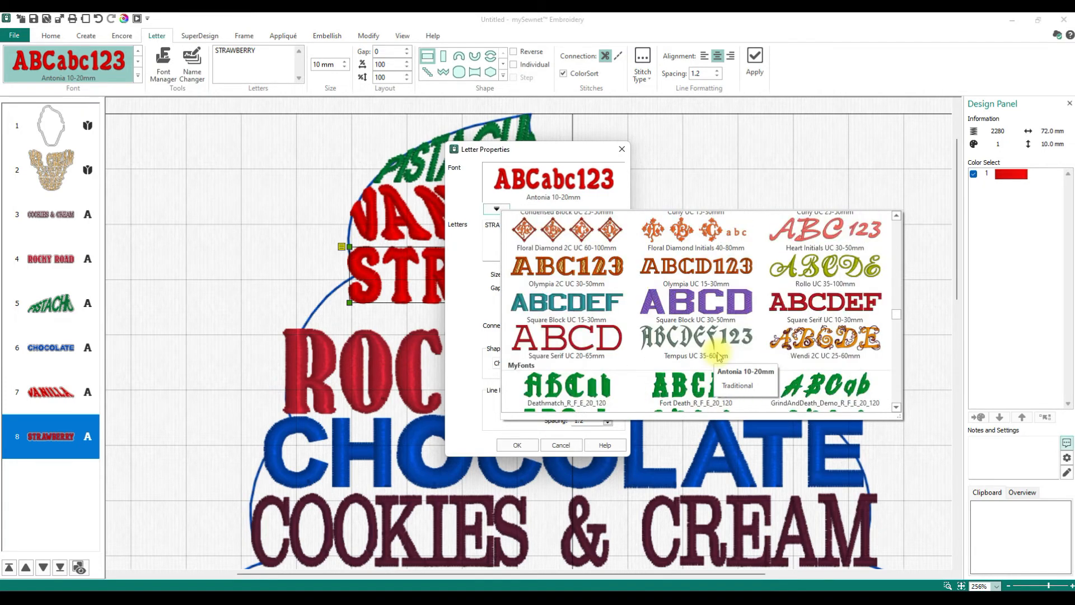
pyautogui.click(796, 306)
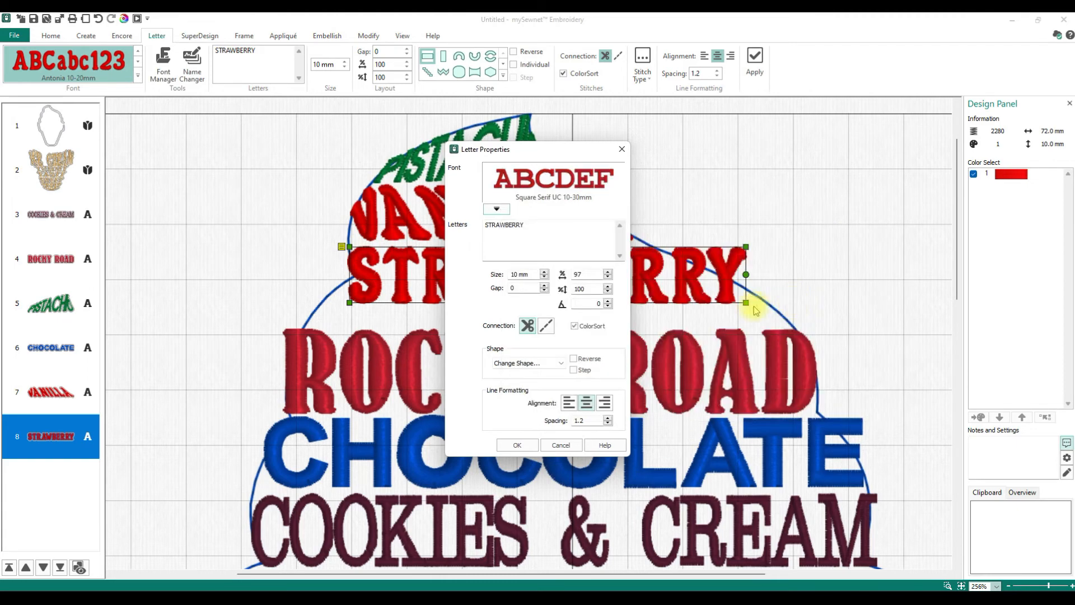
pyautogui.click(518, 446)
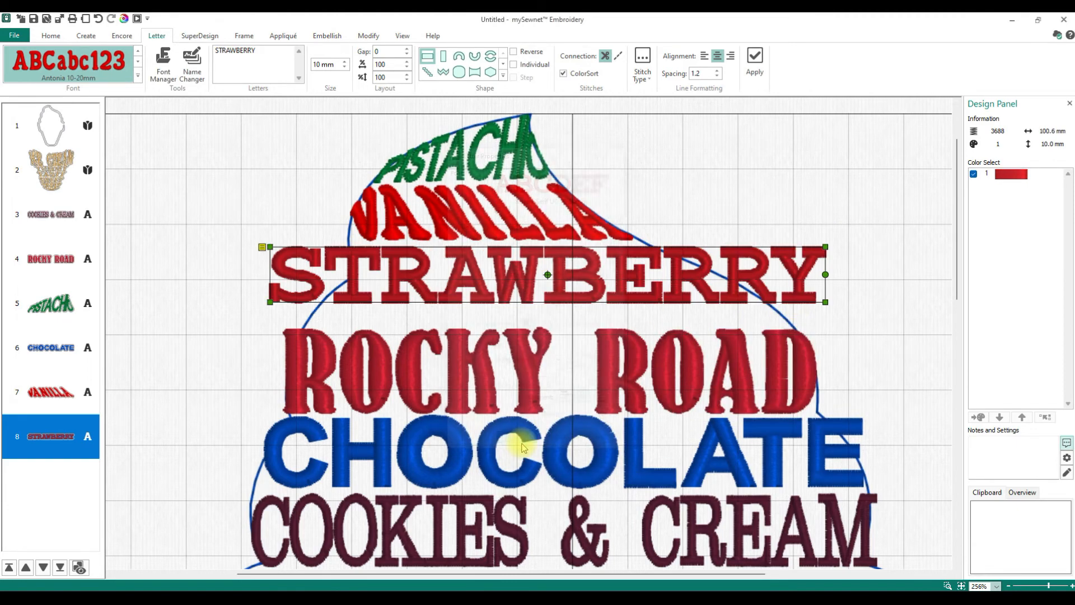
# - Set STRAWBERRY's constraint to Free and turn off Force Even Distribution
pyautogui.click(261, 248)
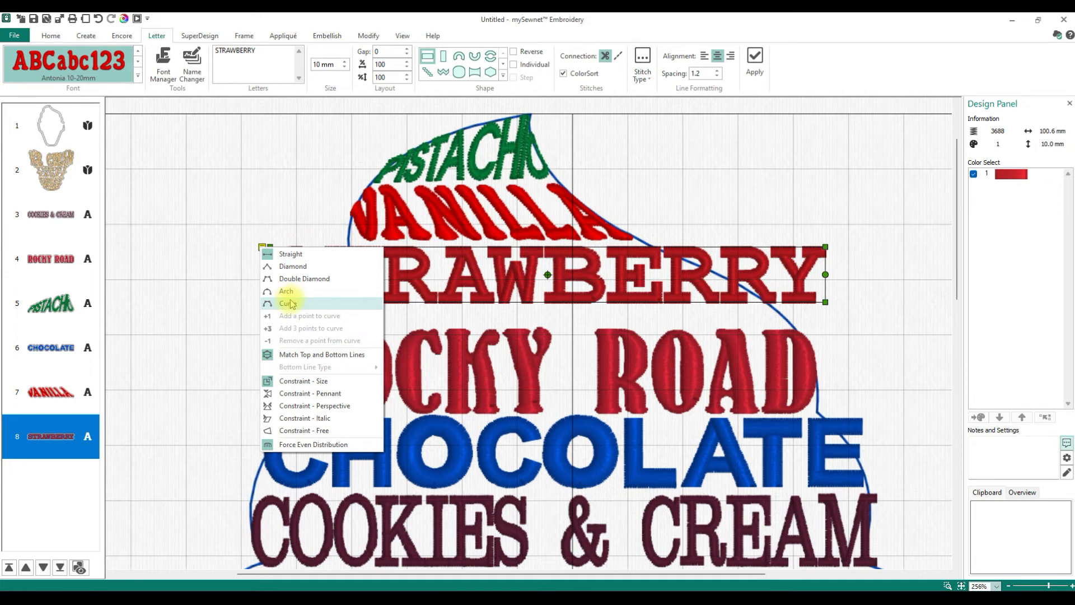
pyautogui.click(307, 431)
pyautogui.click(257, 252)
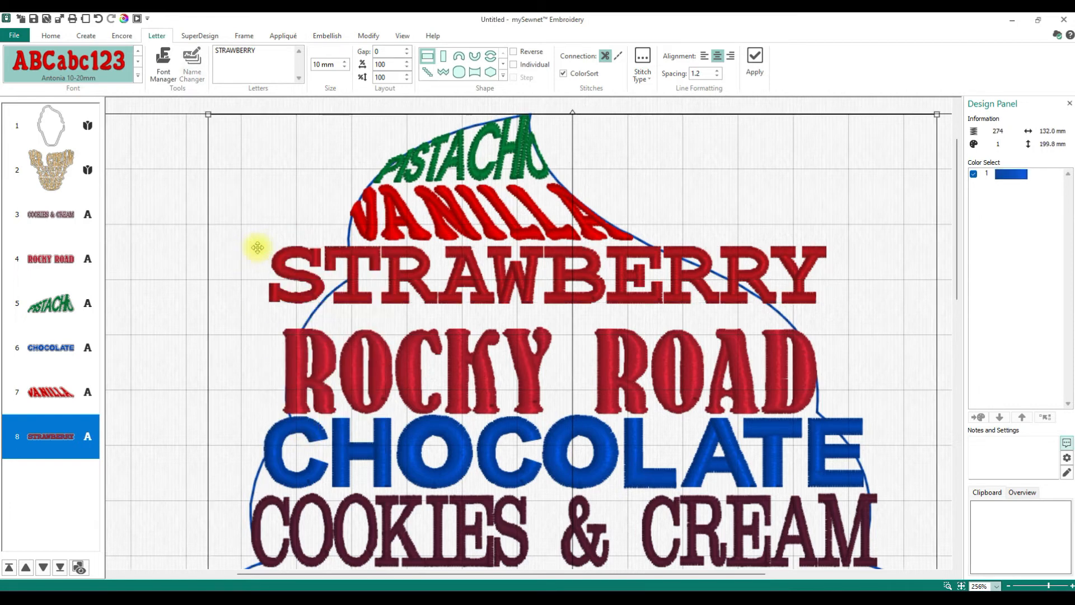
pyautogui.click(63, 435)
pyautogui.click(262, 247)
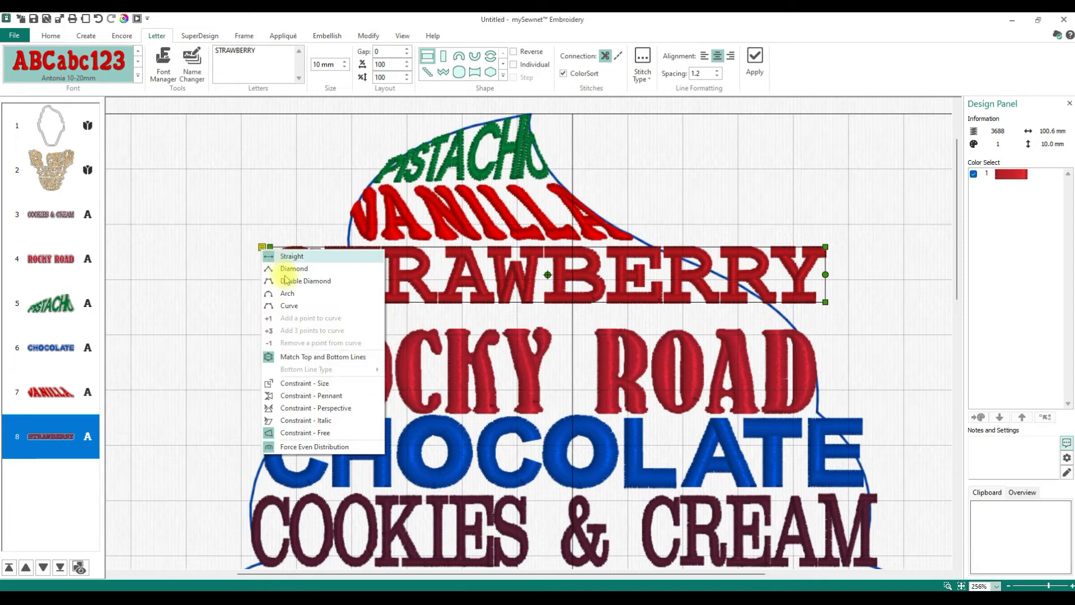
pyautogui.click(305, 447)
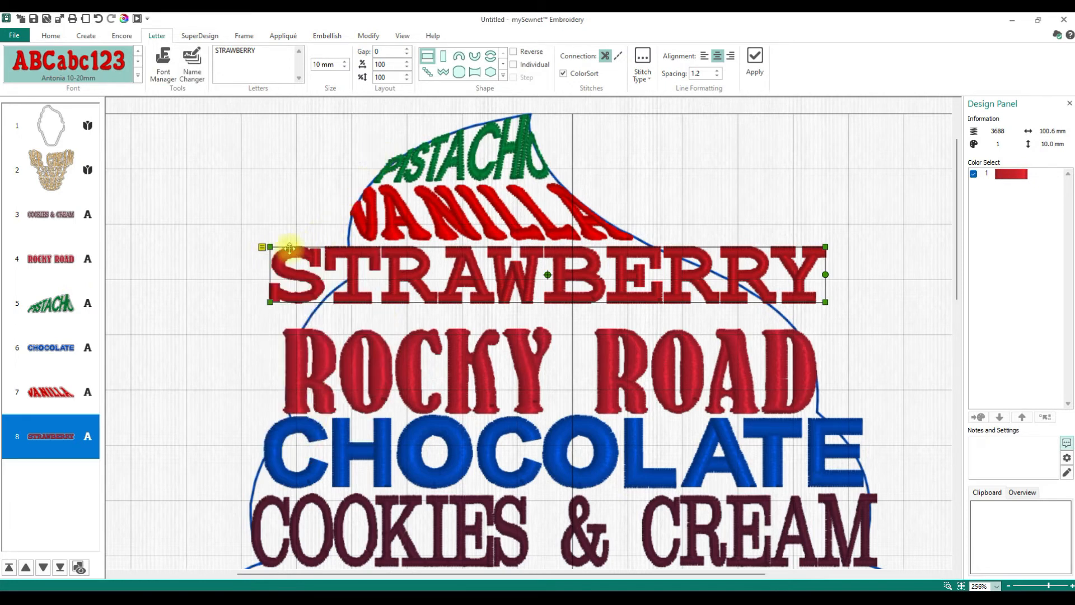
# - Try to fit STRAWBERRY to the swirl outline by moving its four corner points, and undo all four moves
pyautogui.moveTo(270, 248); pyautogui.dragTo(343, 247)
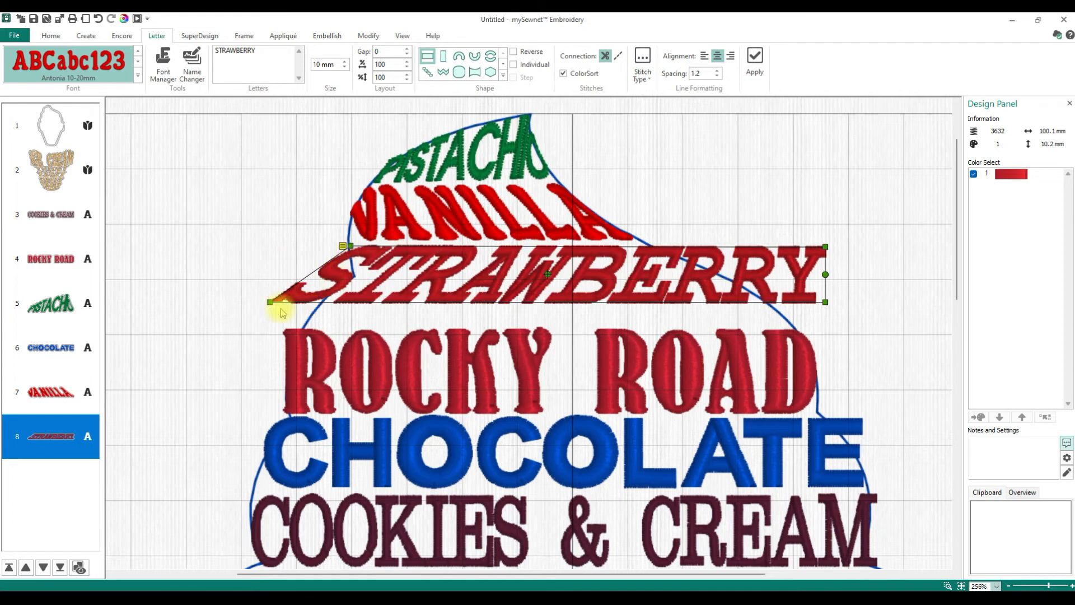
pyautogui.moveTo(271, 302); pyautogui.dragTo(361, 278)
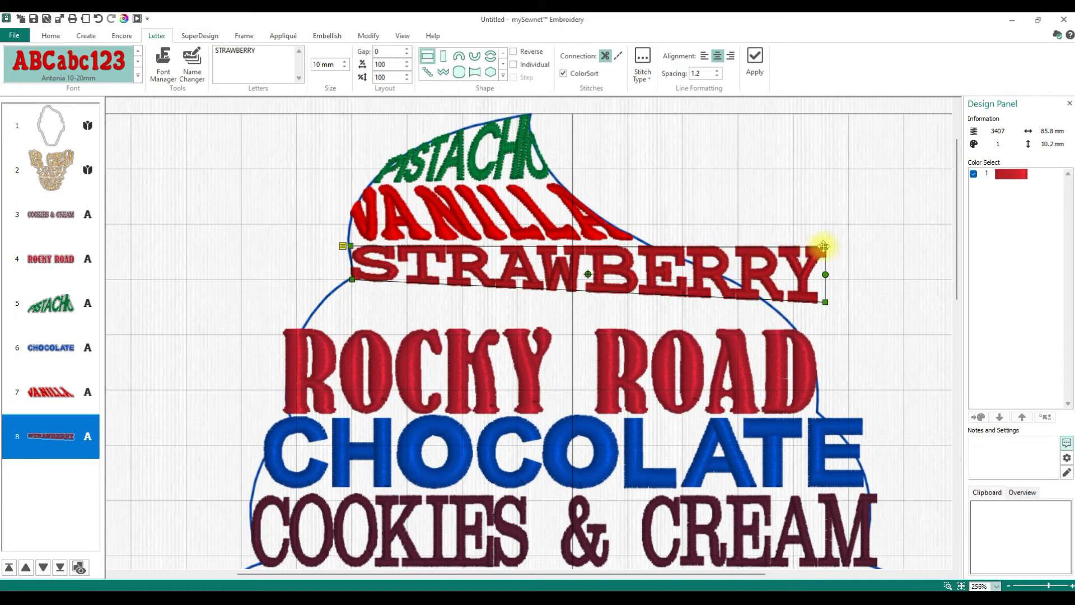
pyautogui.moveTo(825, 246); pyautogui.dragTo(640, 242)
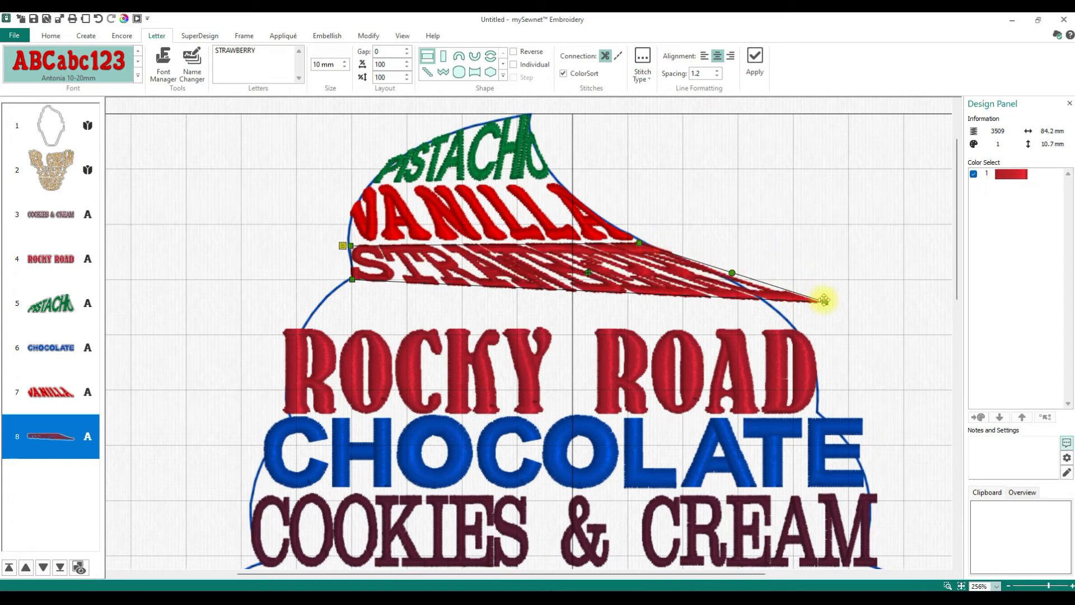
pyautogui.moveTo(825, 301); pyautogui.dragTo(728, 277)
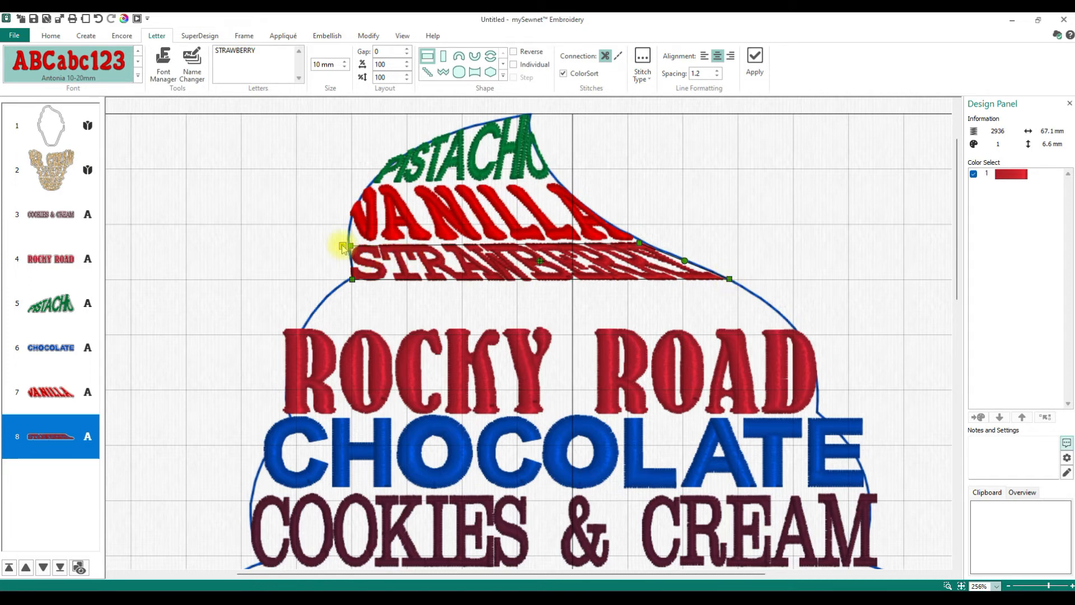
pyautogui.click(98, 20)
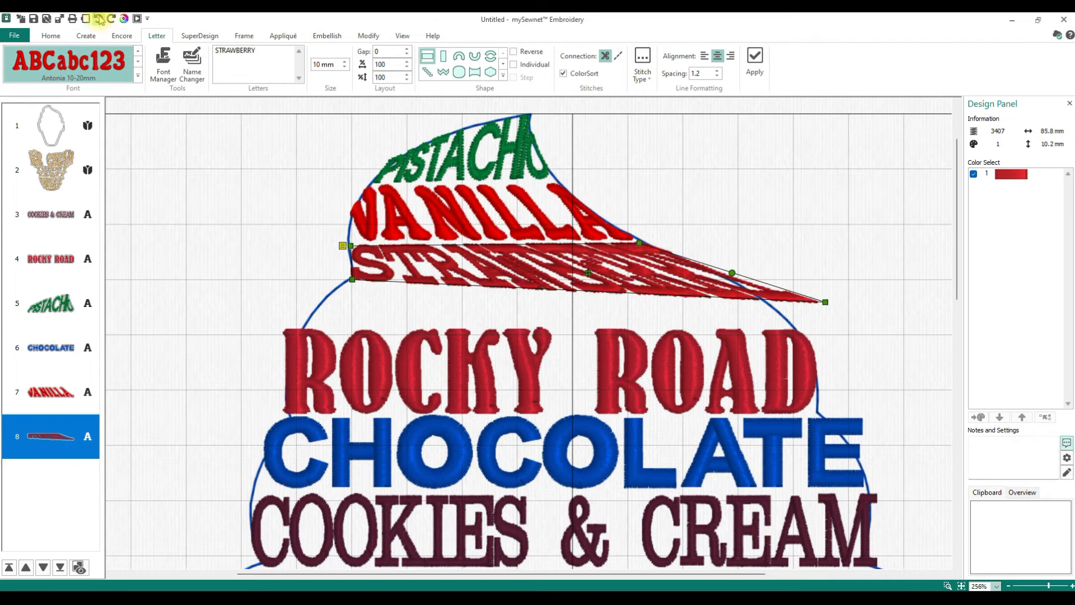
pyautogui.click(98, 19)
pyautogui.click(99, 19)
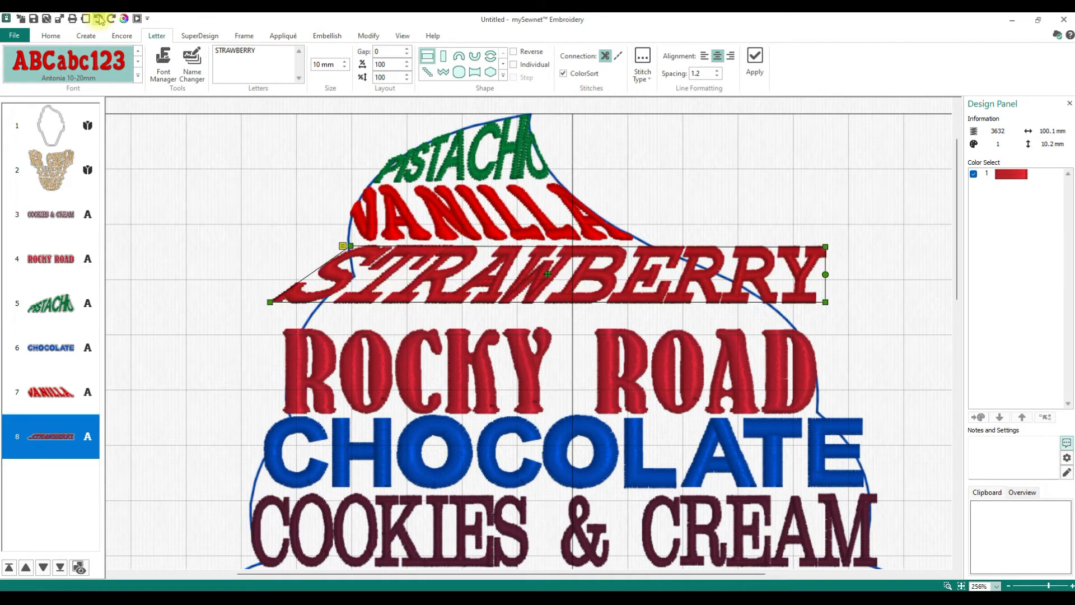
pyautogui.click(99, 19)
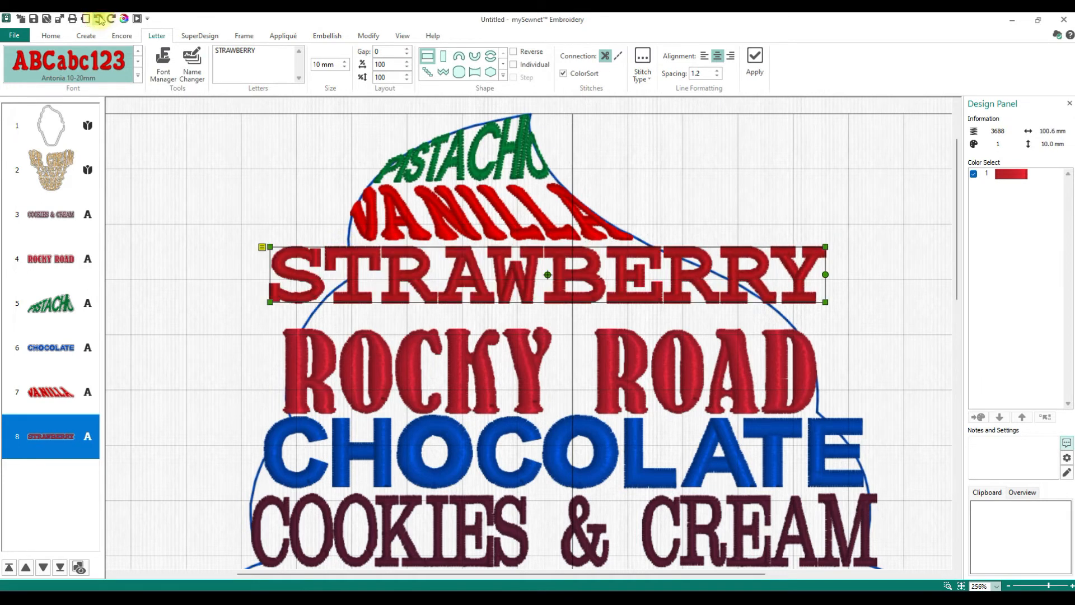
# - Toggle Force Even Distribution for STRAWBERRY and reshape it to about 66 mm wide by moving its four corners onto the swirl outline
pyautogui.click(262, 247)
pyautogui.click(301, 446)
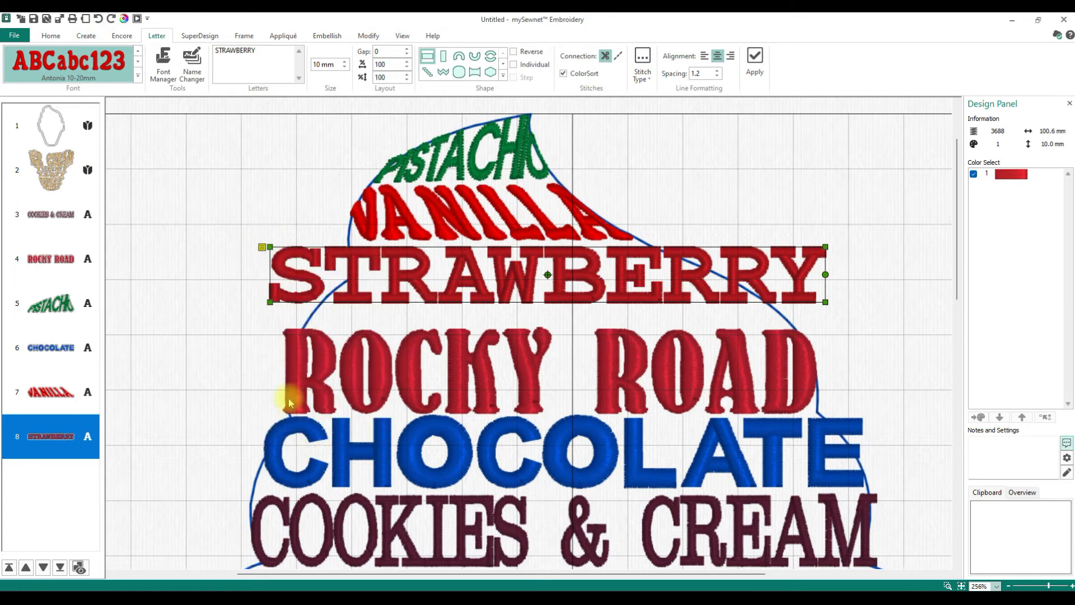
pyautogui.moveTo(271, 247); pyautogui.dragTo(349, 245)
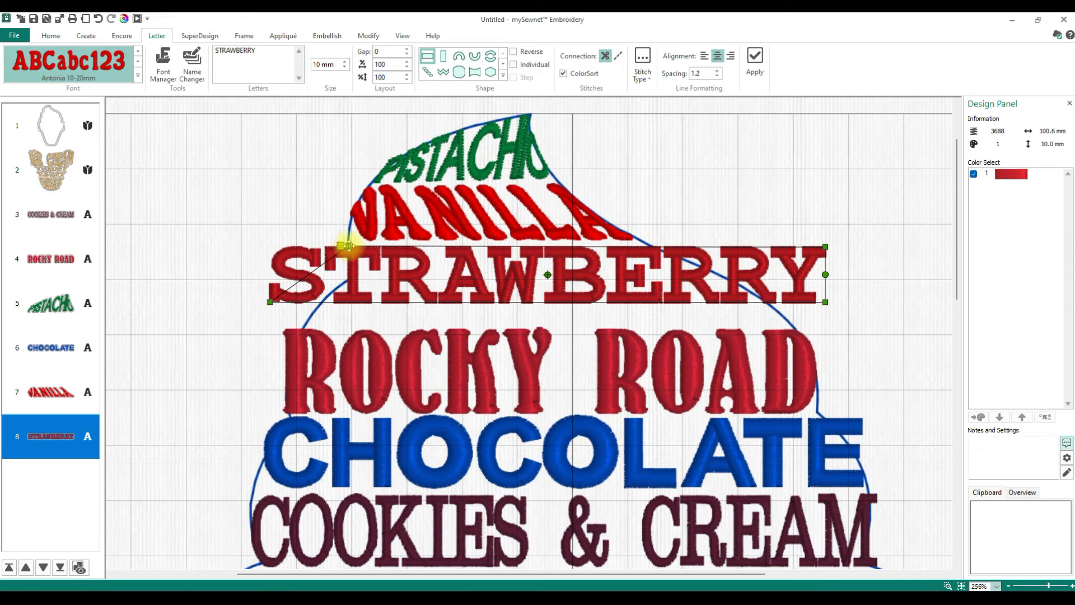
pyautogui.moveTo(826, 247); pyautogui.dragTo(651, 244)
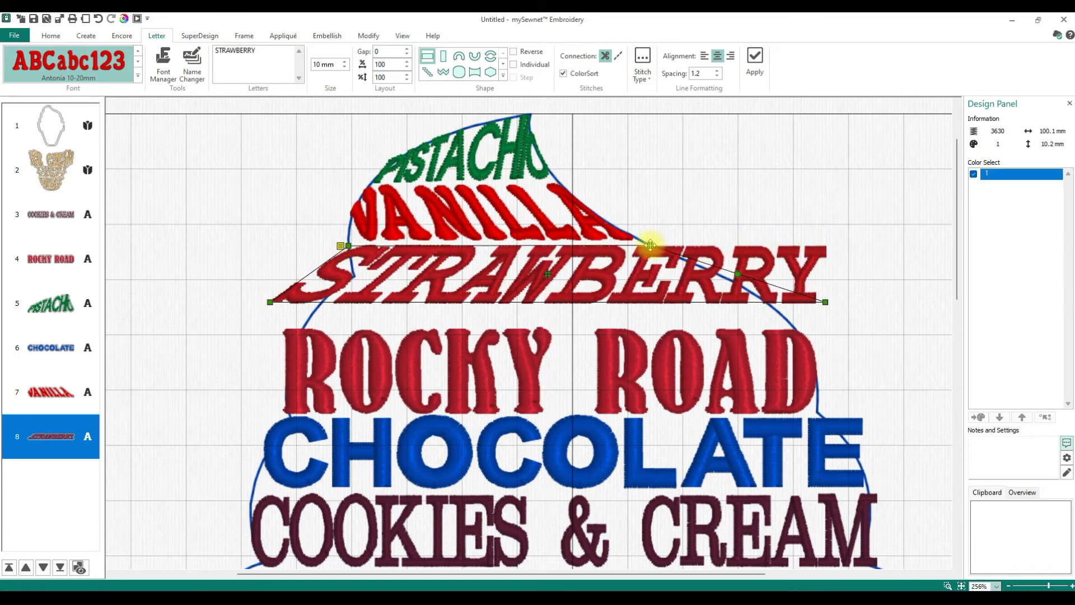
pyautogui.moveTo(270, 302); pyautogui.dragTo(354, 277)
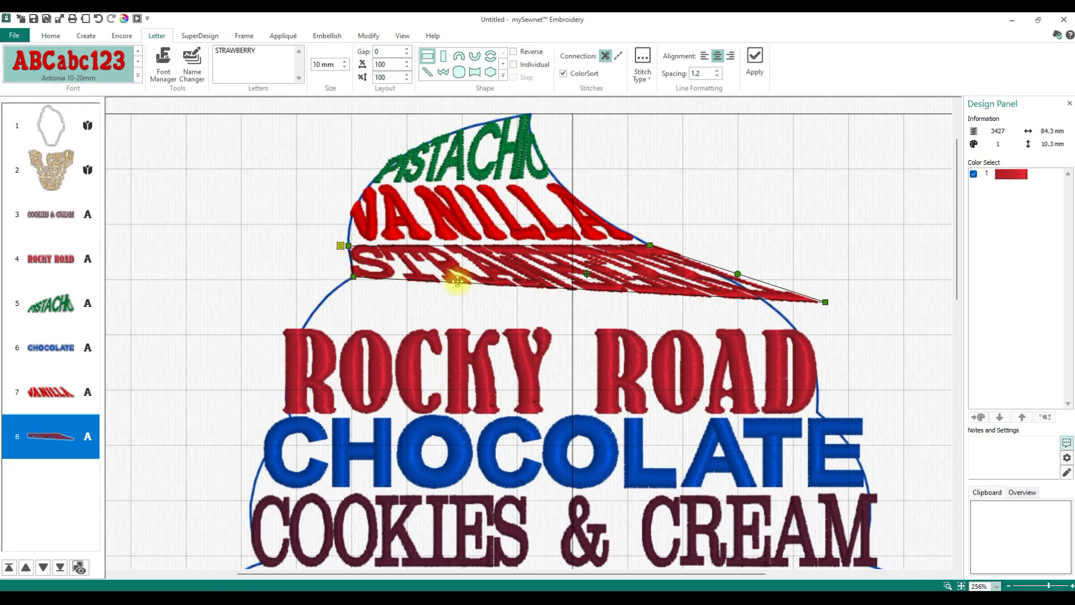
pyautogui.moveTo(826, 302); pyautogui.dragTo(705, 271)
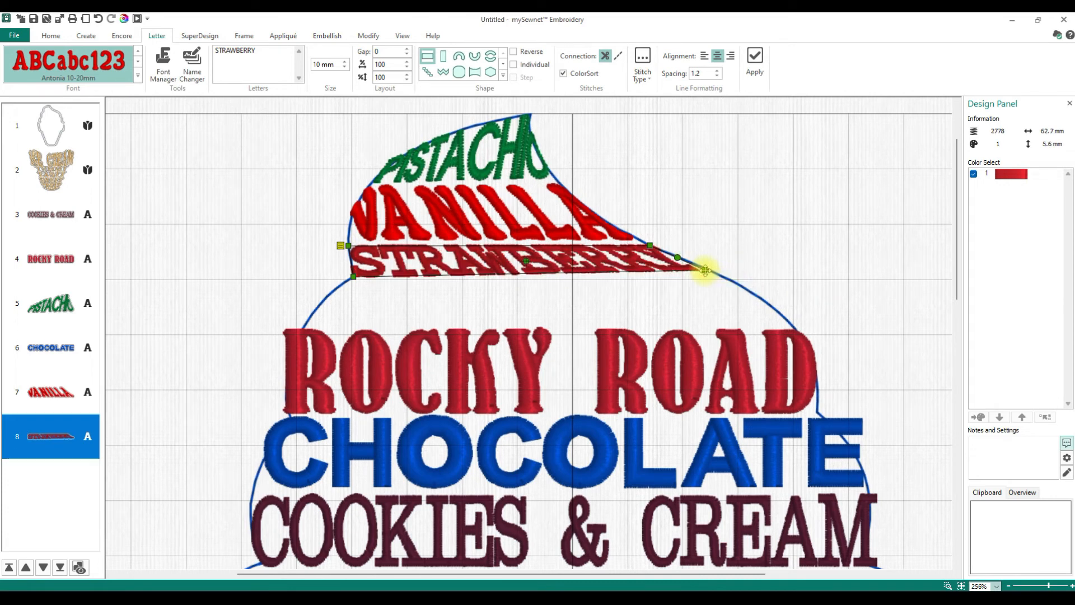
pyautogui.moveTo(705, 271); pyautogui.dragTo(723, 277)
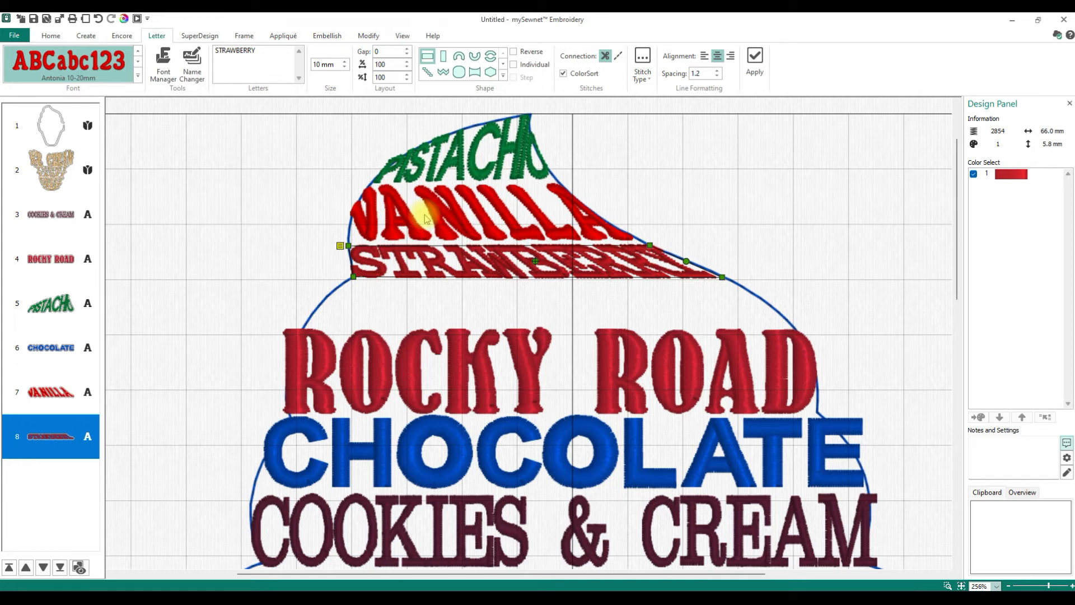
# - Move ROCKY ROAD up to just below STRAWBERRY and set its constraint to Free
pyautogui.click(425, 356)
pyautogui.moveTo(368, 385); pyautogui.dragTo(390, 336)
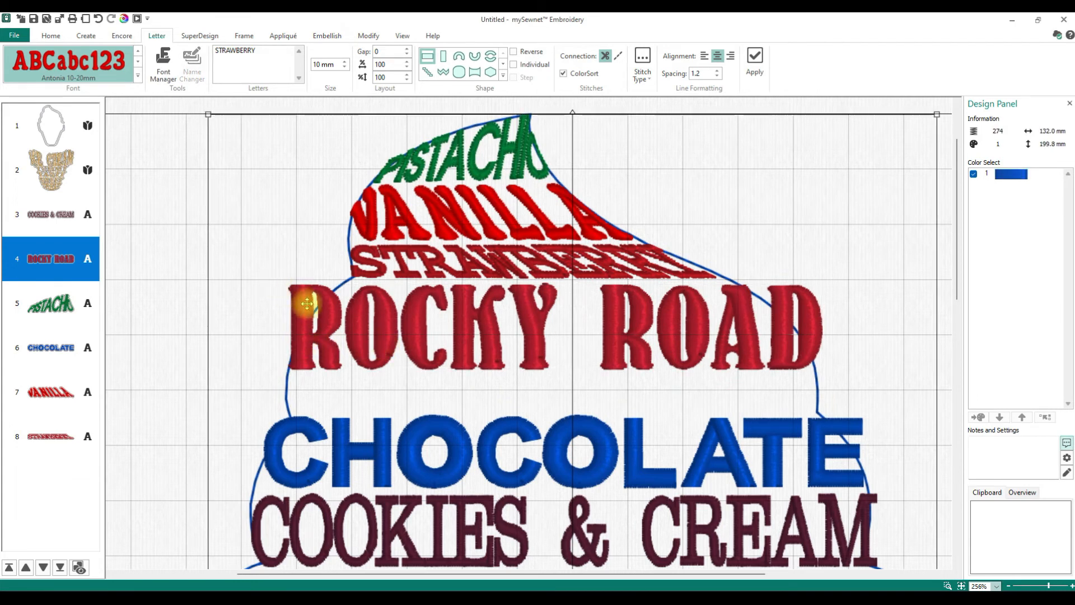
pyautogui.click(52, 264)
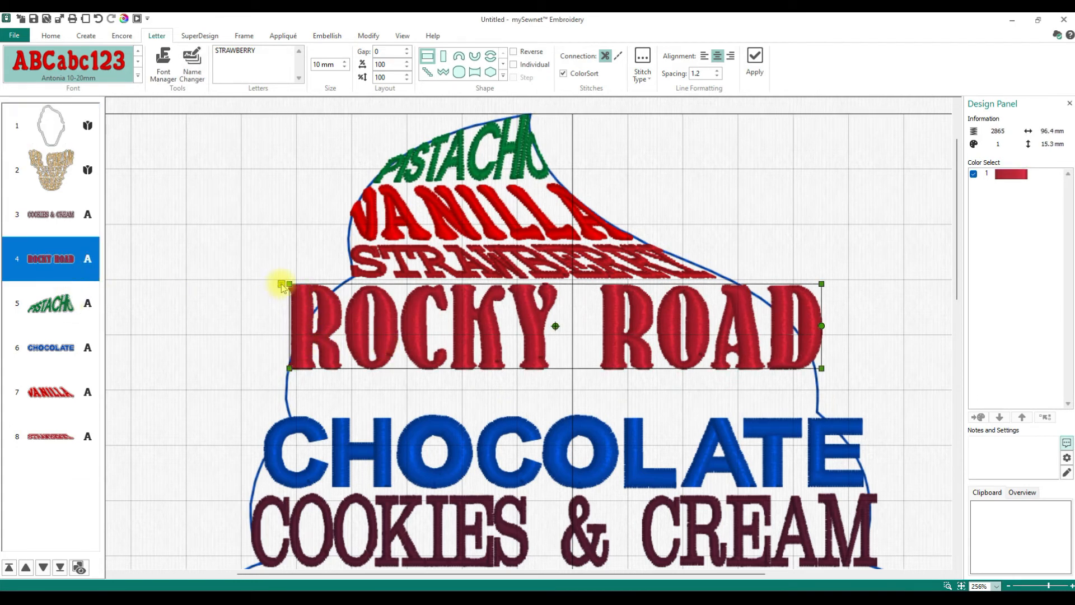
pyautogui.click(281, 284)
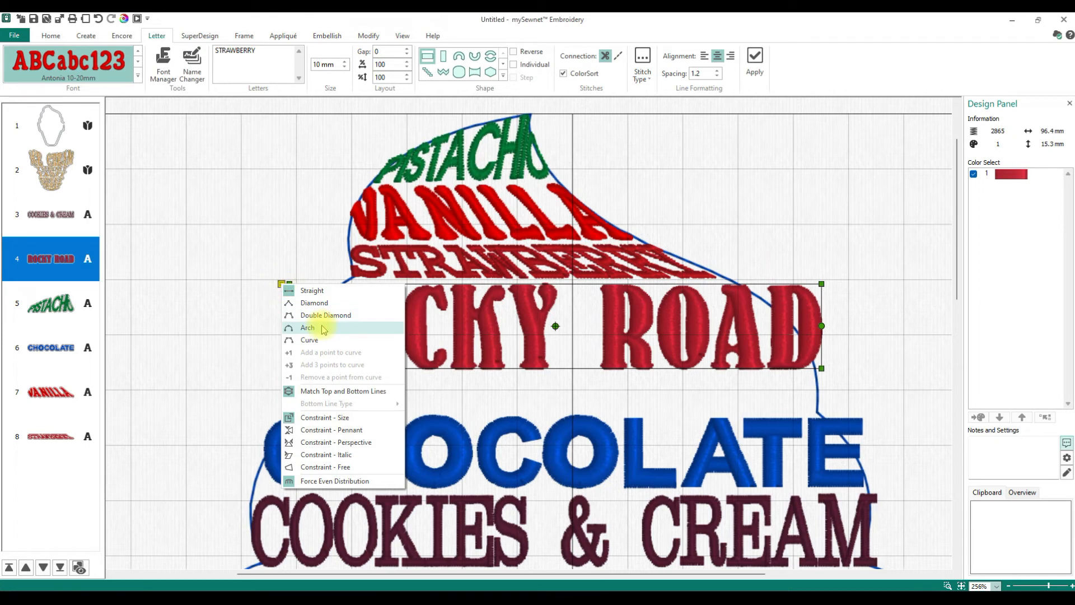
pyautogui.click(314, 468)
# - Reshape ROCKY ROAD to about 88 mm wide by moving its four corner points onto the swirl outline
pyautogui.moveTo(286, 284); pyautogui.dragTo(338, 281)
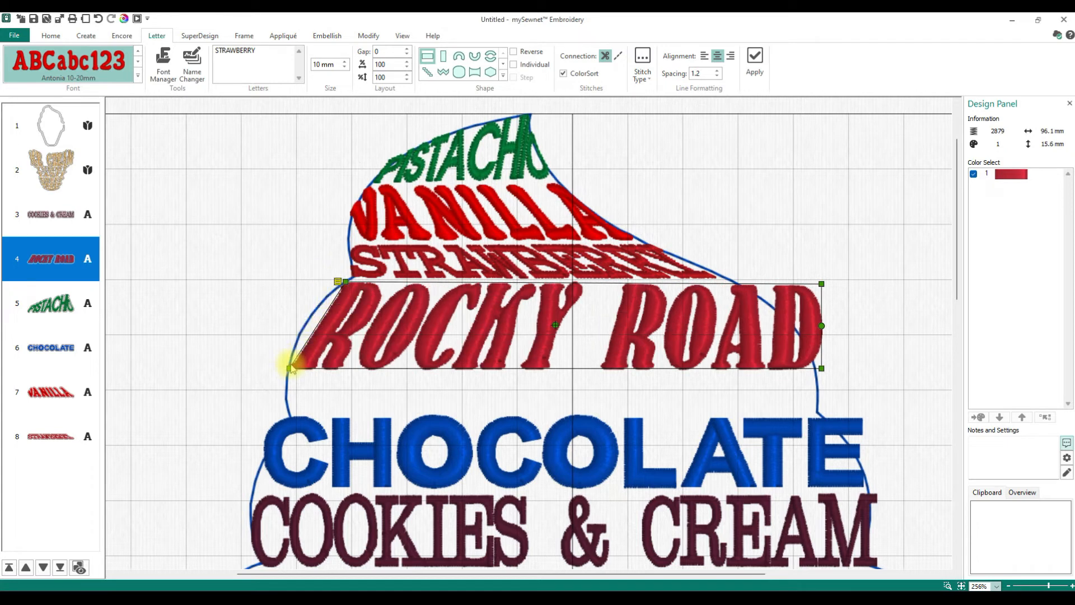
pyautogui.moveTo(288, 369); pyautogui.dragTo(296, 335)
pyautogui.moveTo(820, 285); pyautogui.dragTo(734, 284)
pyautogui.moveTo(821, 370); pyautogui.dragTo(799, 334)
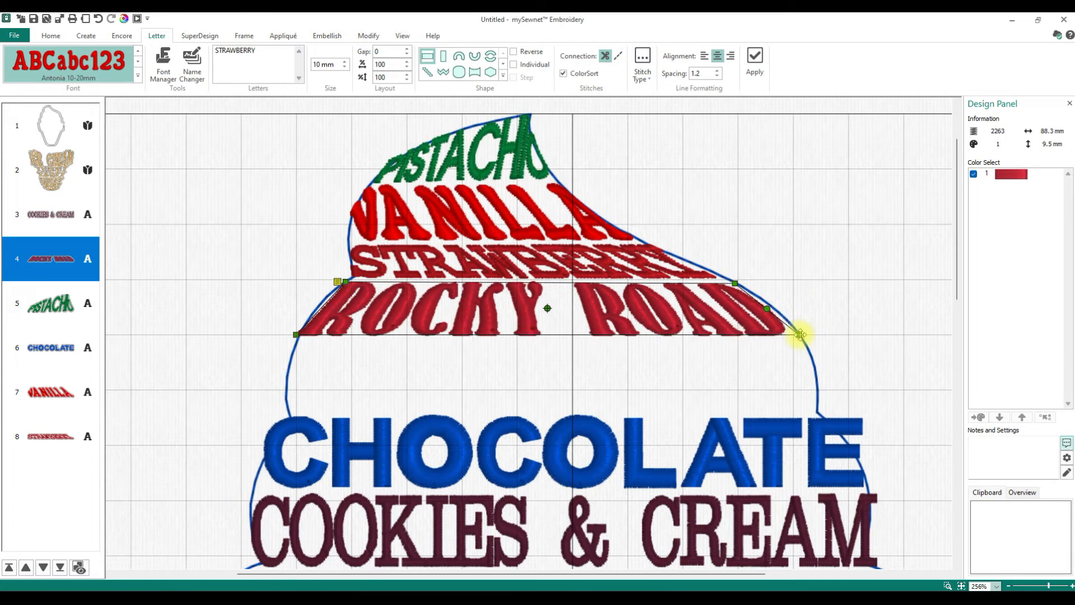
pyautogui.click(738, 285)
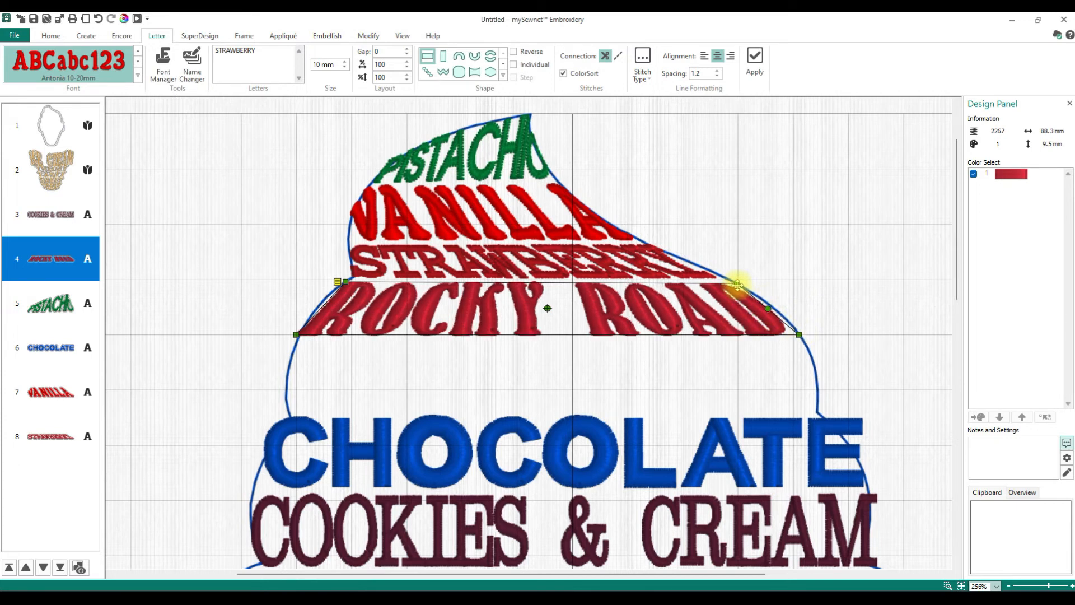
# - Move CHOCOLATE up to just below ROCKY ROAD and narrow it from its left side to about 104 mm wide
pyautogui.click(554, 451)
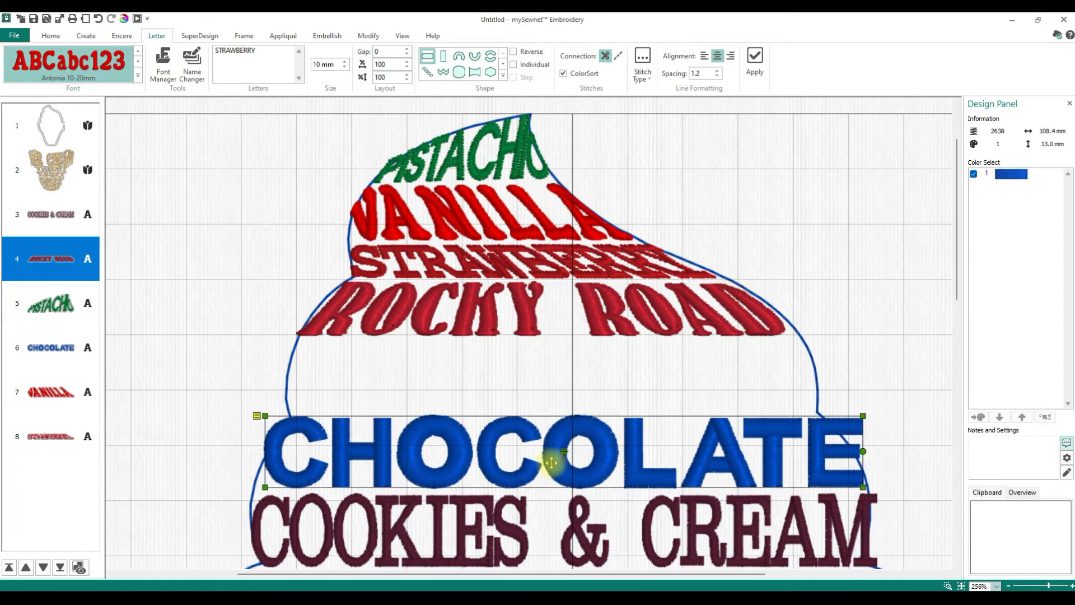
pyautogui.click(380, 443)
pyautogui.moveTo(381, 434); pyautogui.dragTo(385, 374)
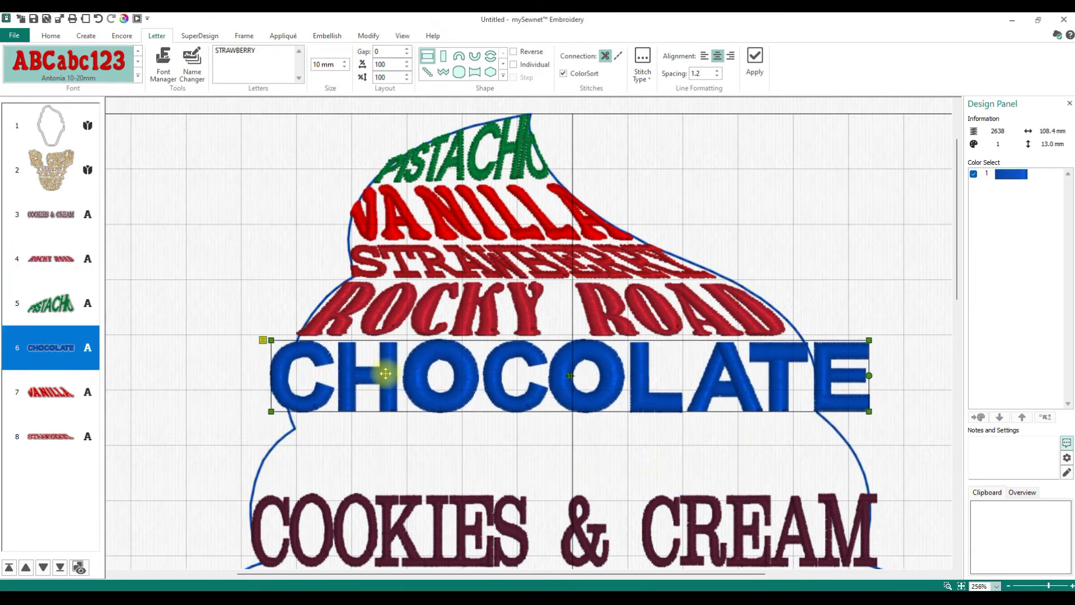
pyautogui.moveTo(269, 340); pyautogui.dragTo(294, 340)
# - Set CHOCOLATE's constraint to Free
pyautogui.rightClick(288, 341)
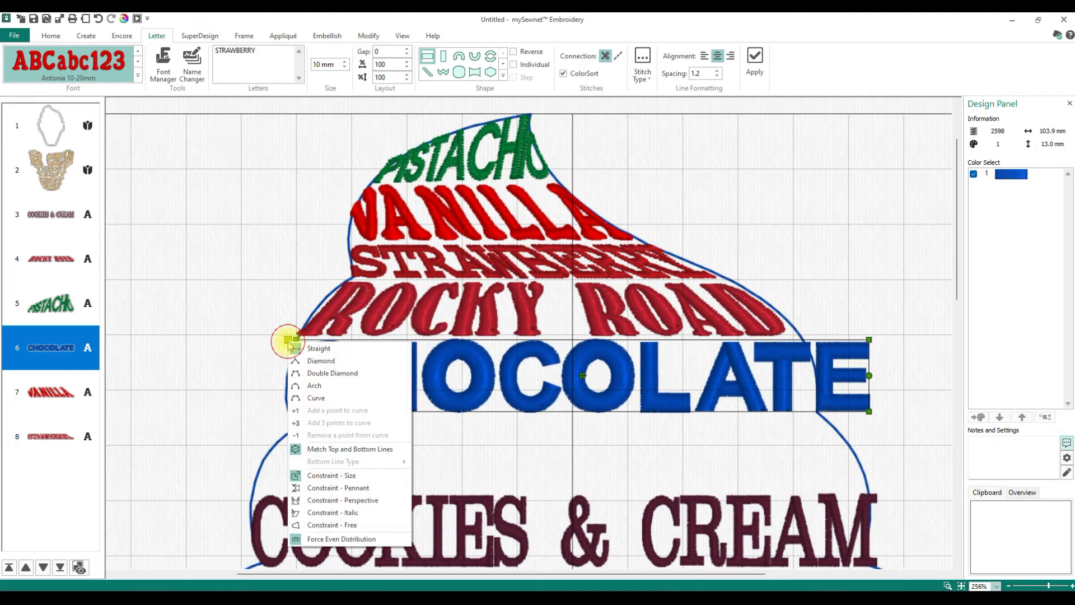
pyautogui.click(321, 526)
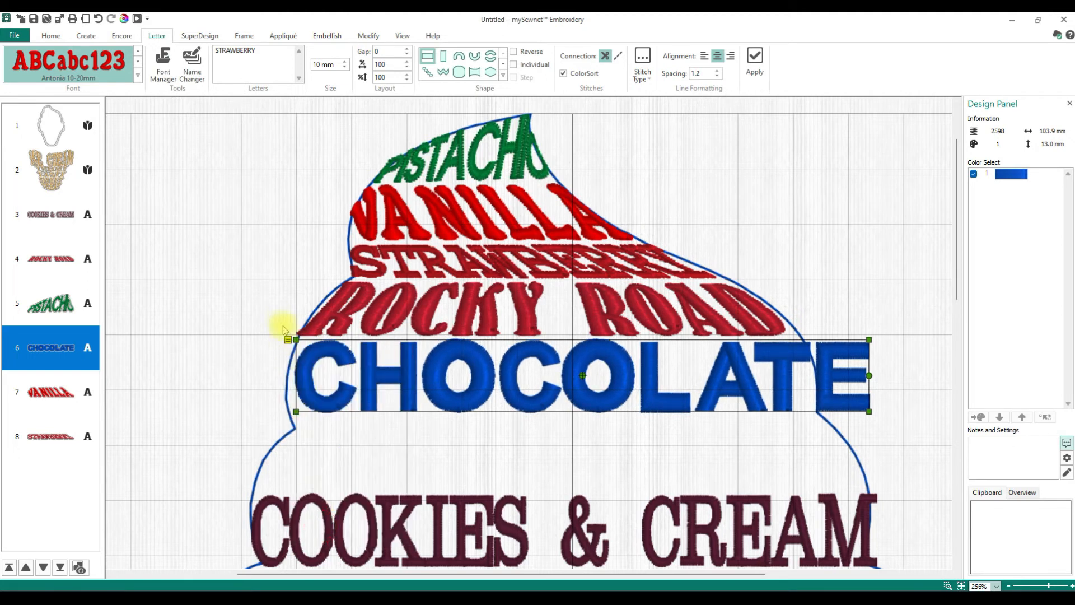
pyautogui.rightClick(287, 341)
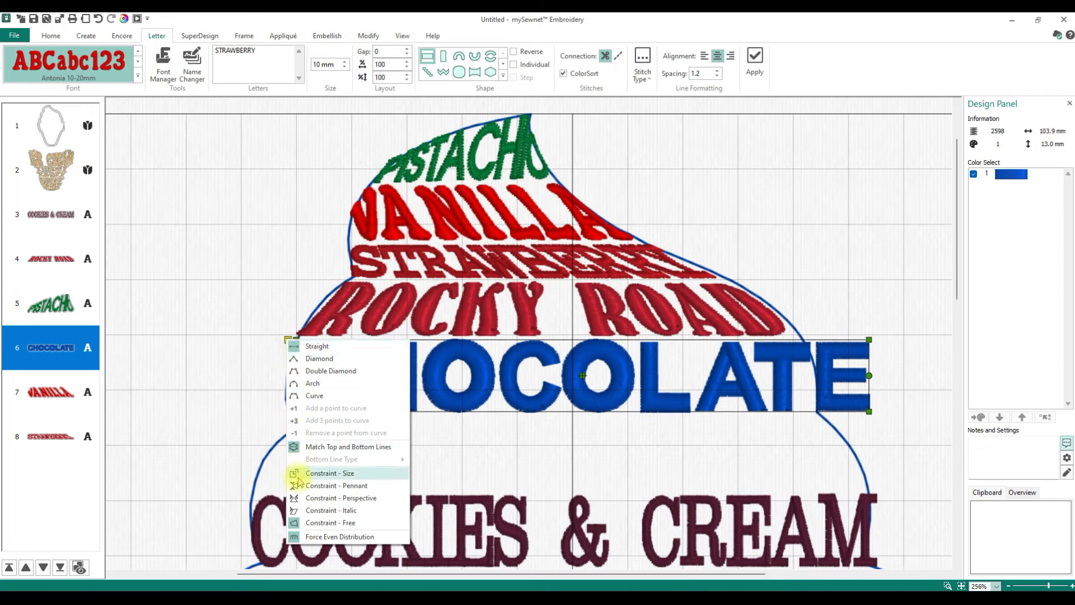
pyautogui.click(292, 346)
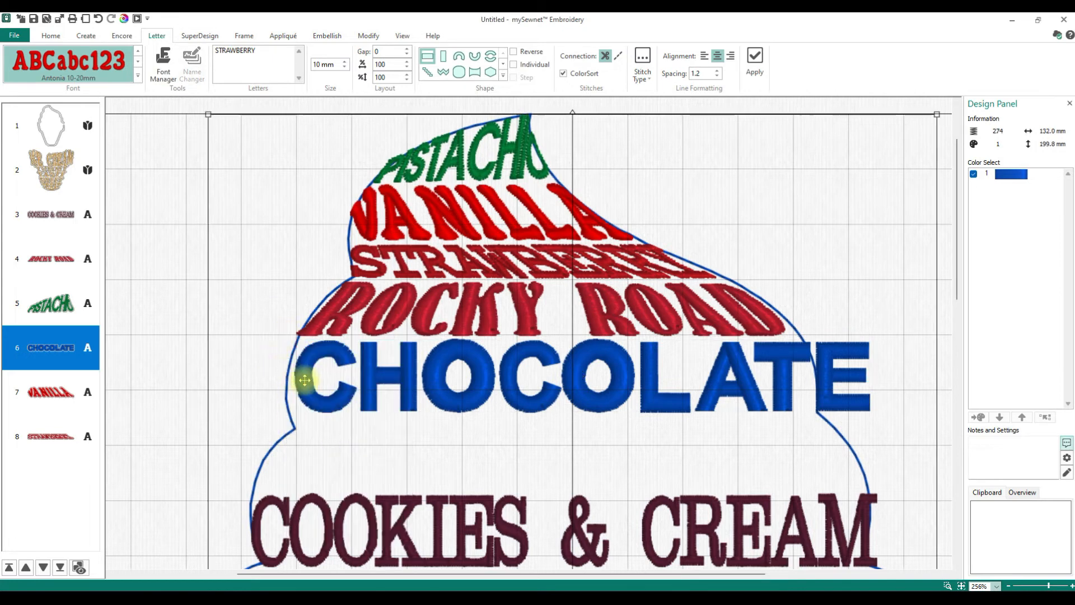
pyautogui.click(231, 370)
pyautogui.click(96, 20)
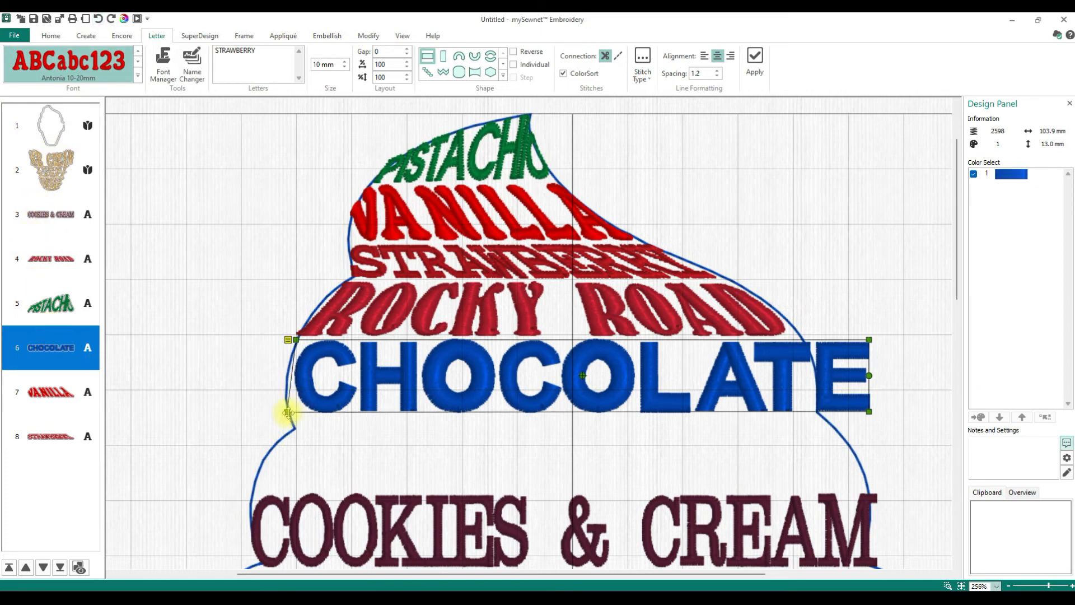
# - Reshape CHOCOLATE to about 96 mm wide by moving its corner points onto the swirl outline
pyautogui.moveTo(288, 413); pyautogui.dragTo(288, 412)
pyautogui.moveTo(297, 340); pyautogui.dragTo(295, 339)
pyautogui.moveTo(867, 339); pyautogui.dragTo(805, 338)
pyautogui.moveTo(868, 412); pyautogui.dragTo(816, 414)
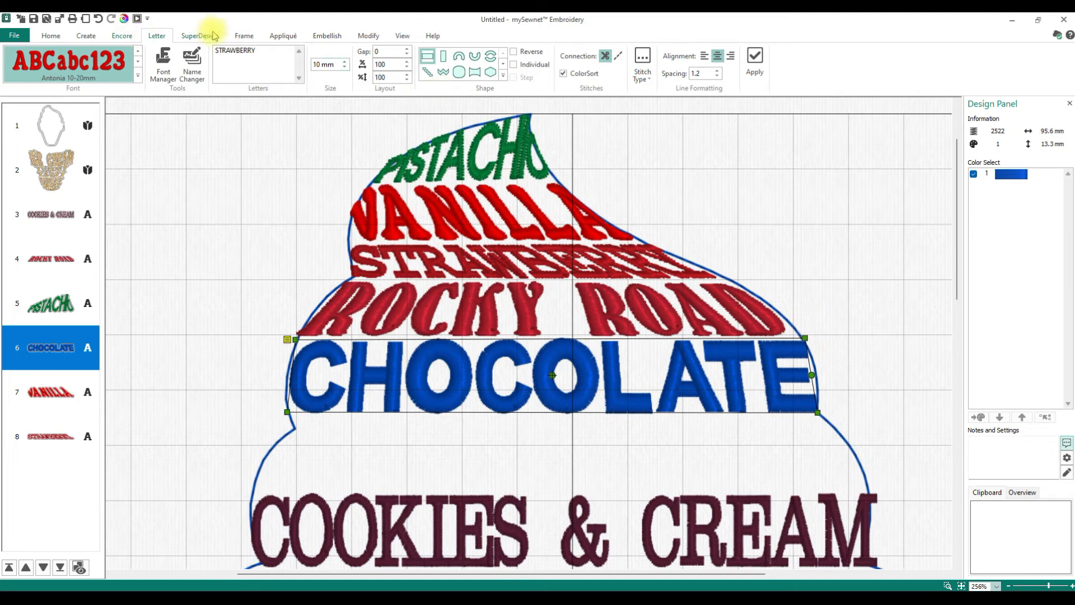
# - Add the lettering BUTTER PECAN and place it just below CHOCOLATE
pyautogui.doubleClick(271, 60)
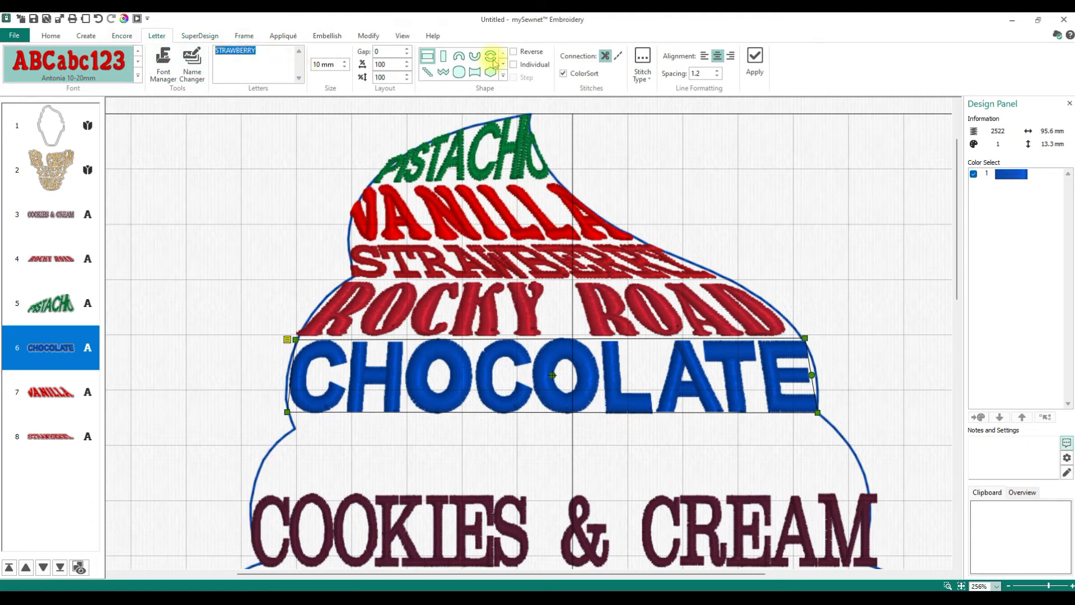
pyautogui.write('b')
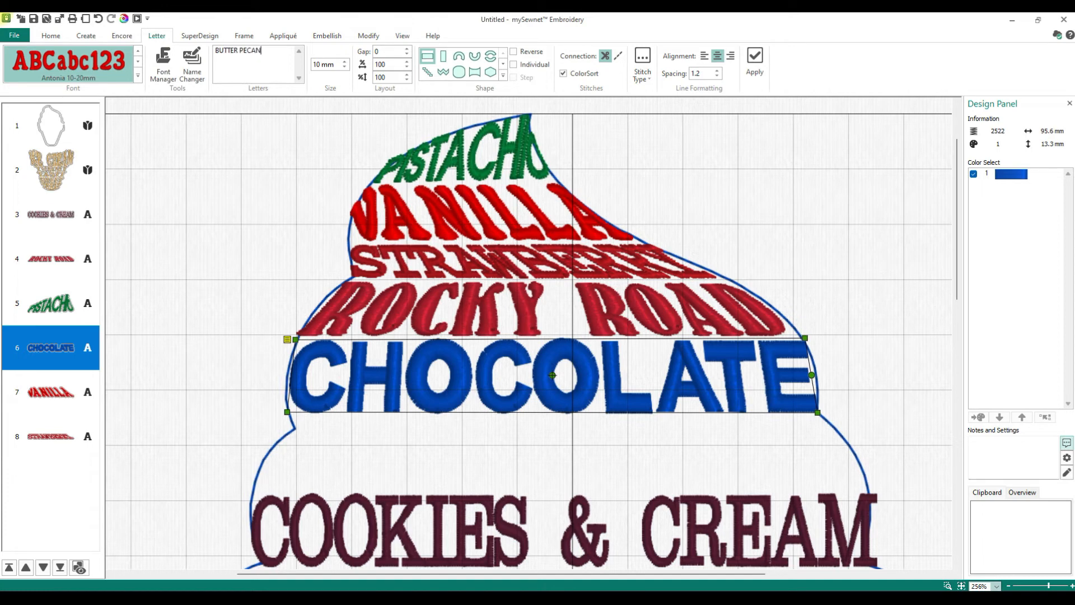
pyautogui.click(755, 64)
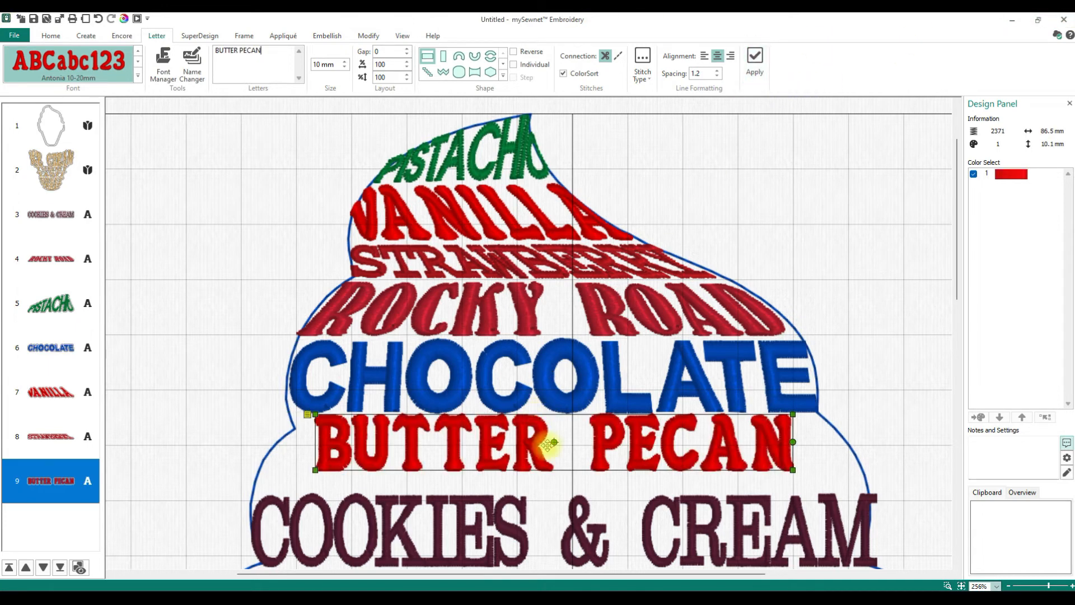
pyautogui.rightClick(517, 442)
pyautogui.click(577, 247)
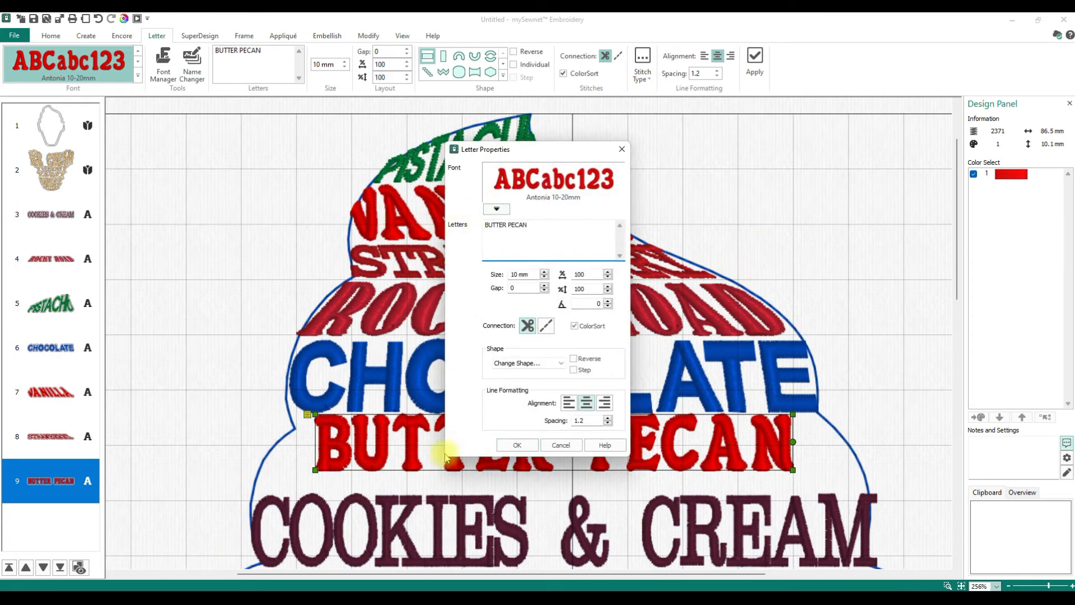
pyautogui.click(560, 443)
# - Change the font of the BUTTER PECAN lettering to Bank UC 10-20mm
pyautogui.rightClick(471, 454)
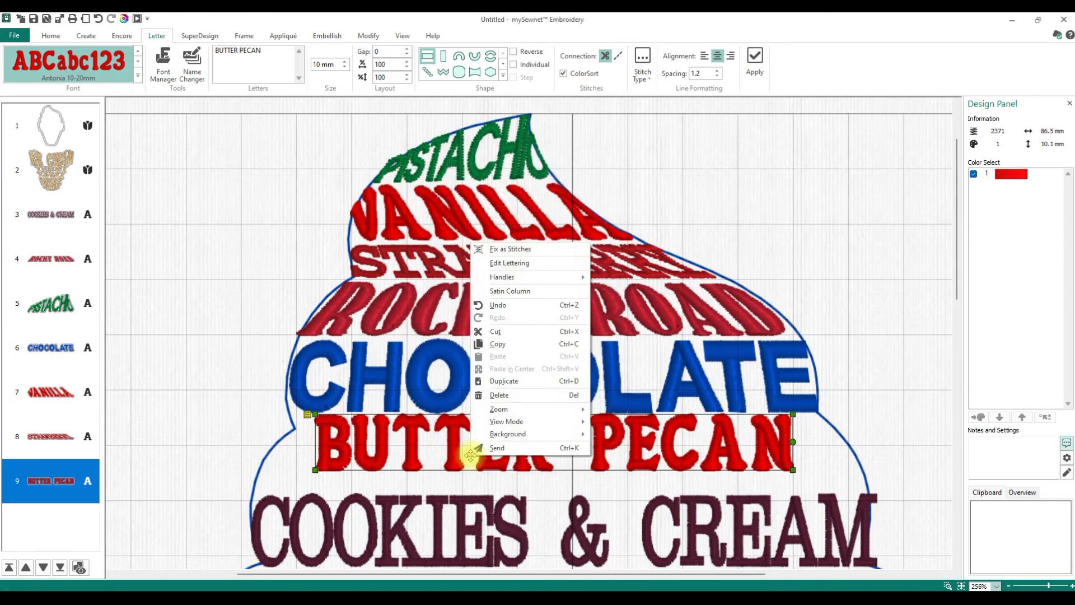
pyautogui.click(548, 265)
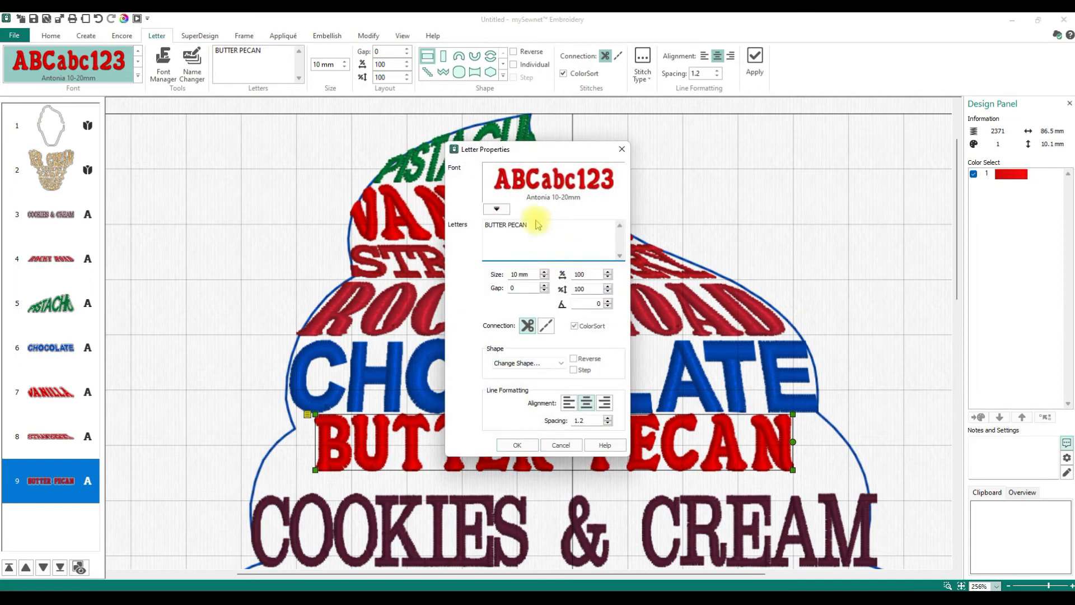
pyautogui.click(496, 210)
pyautogui.scroll(2, 628, 335)
pyautogui.scroll(-10, 628, 334)
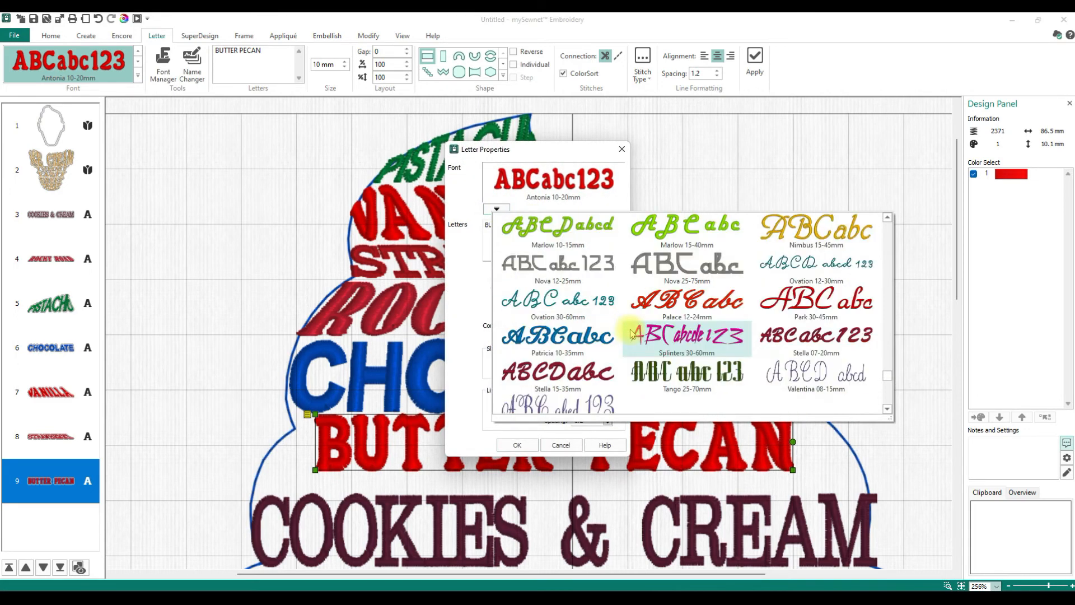
pyautogui.scroll(3, 632, 334)
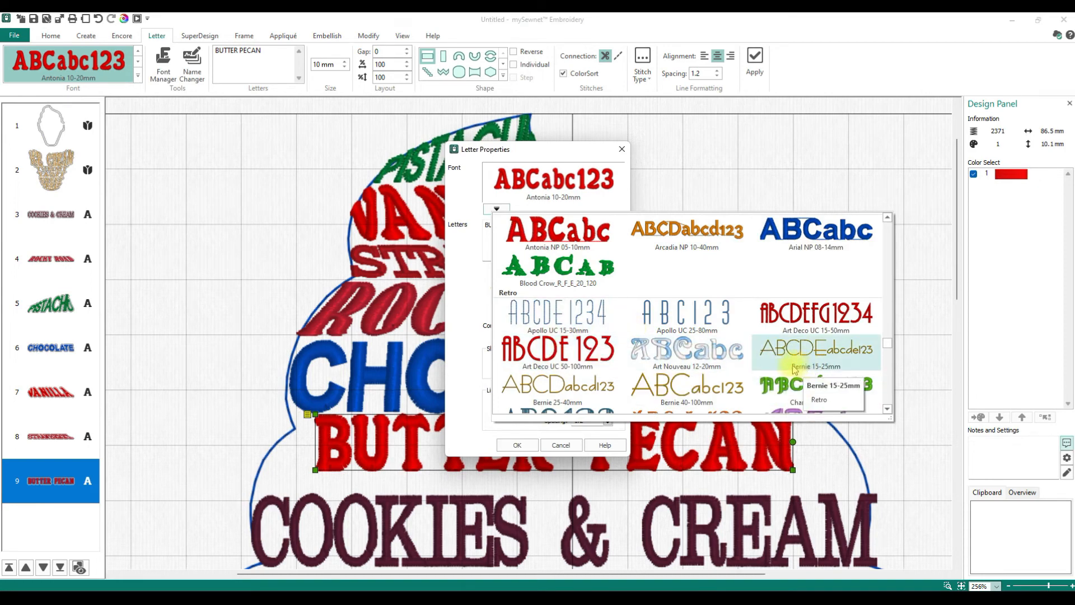
pyautogui.scroll(5, 692, 389)
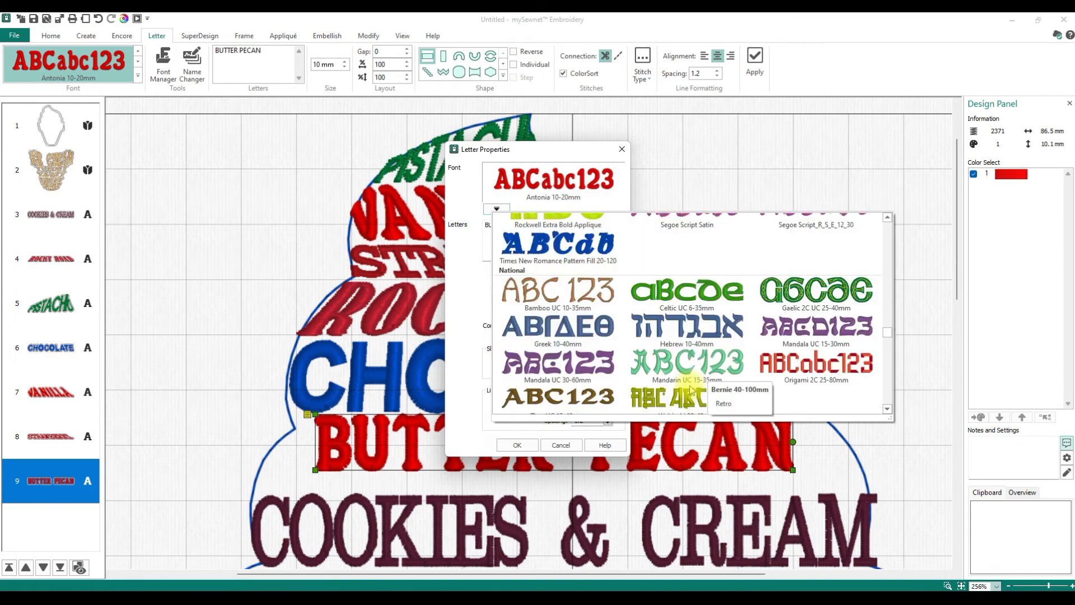
pyautogui.scroll(5, 692, 390)
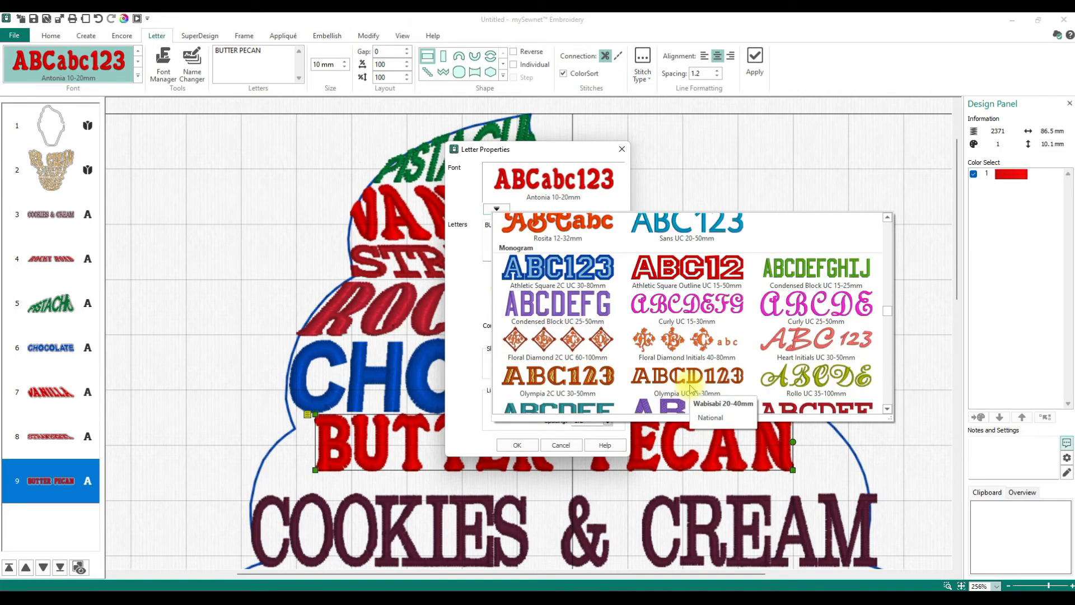
pyautogui.scroll(-3, 647, 351)
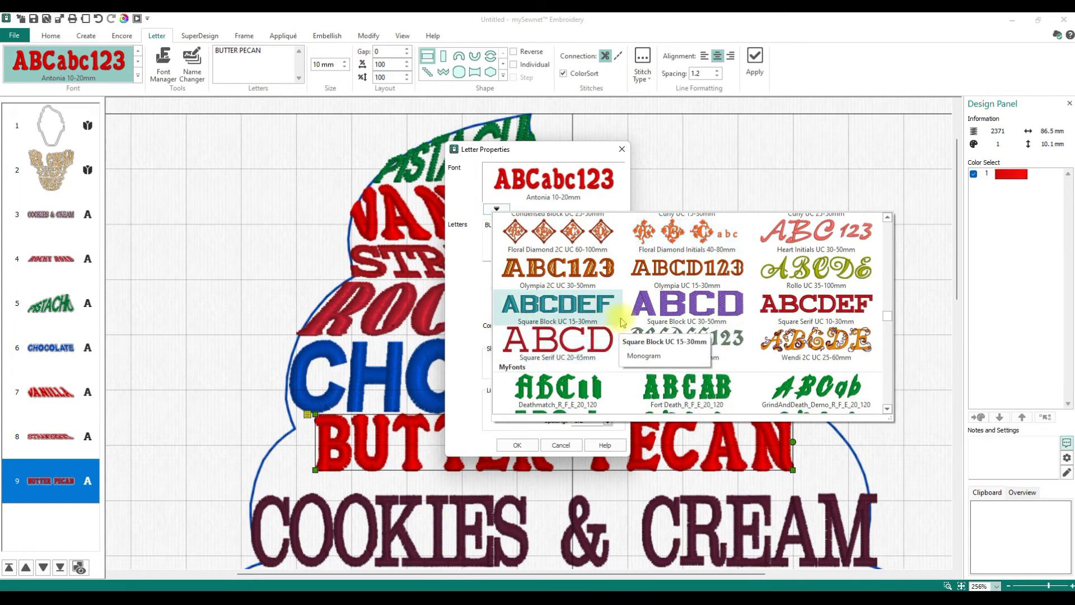
pyautogui.scroll(3, 651, 326)
pyautogui.scroll(2, 651, 326)
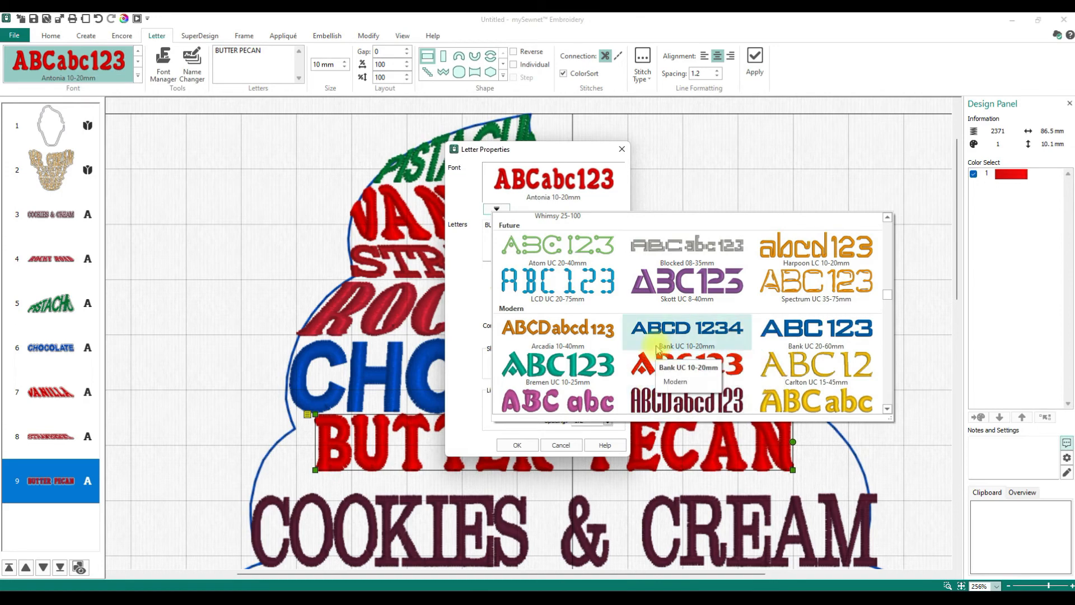
pyautogui.click(657, 349)
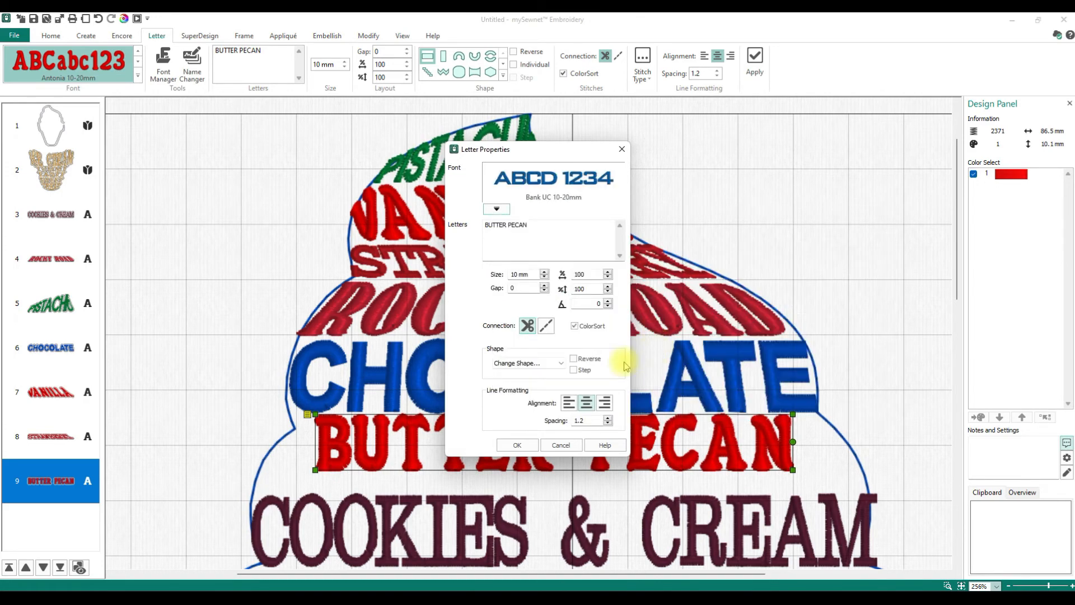
pyautogui.click(520, 444)
# - Set BUTTER PECAN's constraint to Free and move its four corners onto the swirl outline, making it about 110 mm wide
pyautogui.scroll(-3, 525, 446)
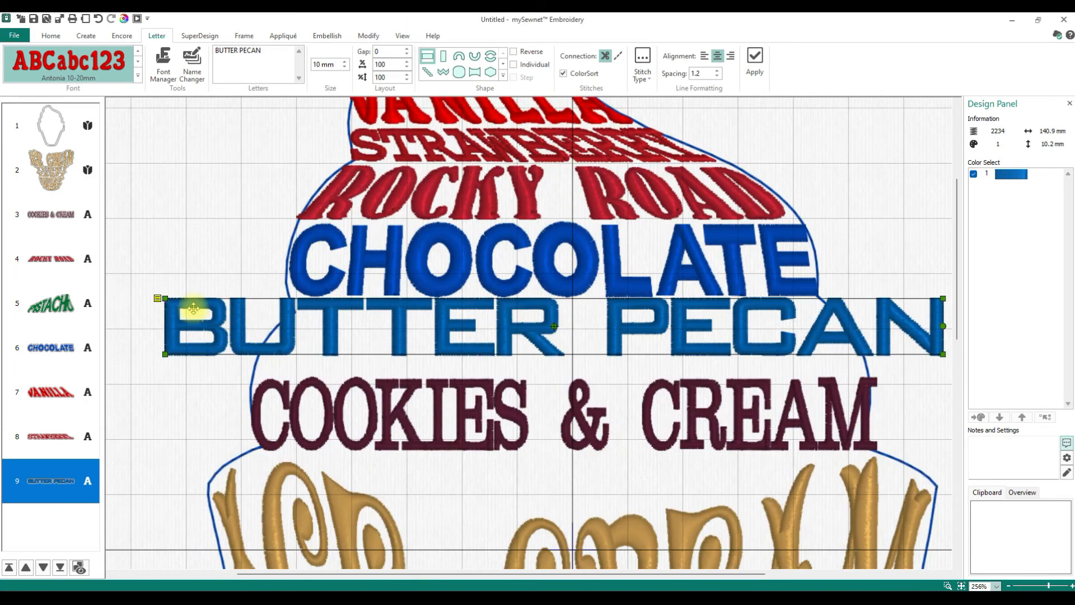
pyautogui.click(159, 299)
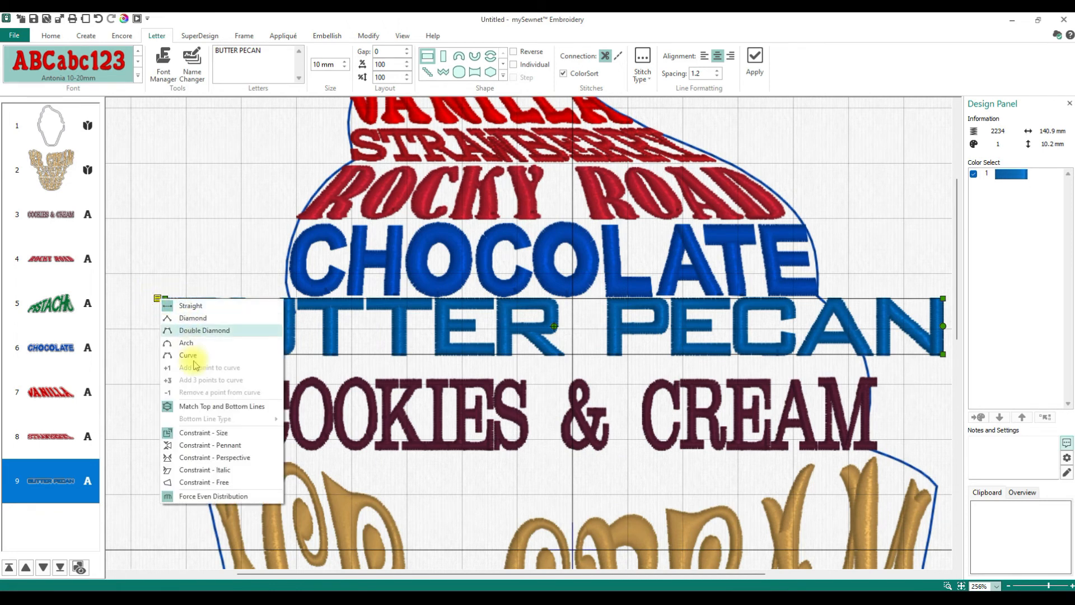
pyautogui.click(202, 483)
pyautogui.moveTo(168, 298); pyautogui.dragTo(291, 308)
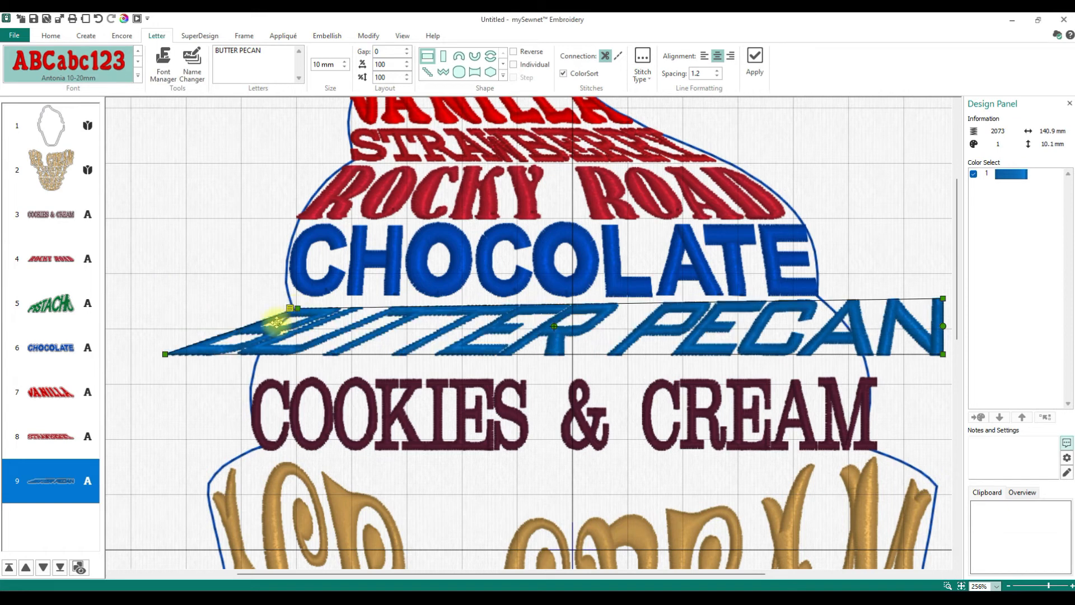
pyautogui.moveTo(164, 353); pyautogui.dragTo(256, 358)
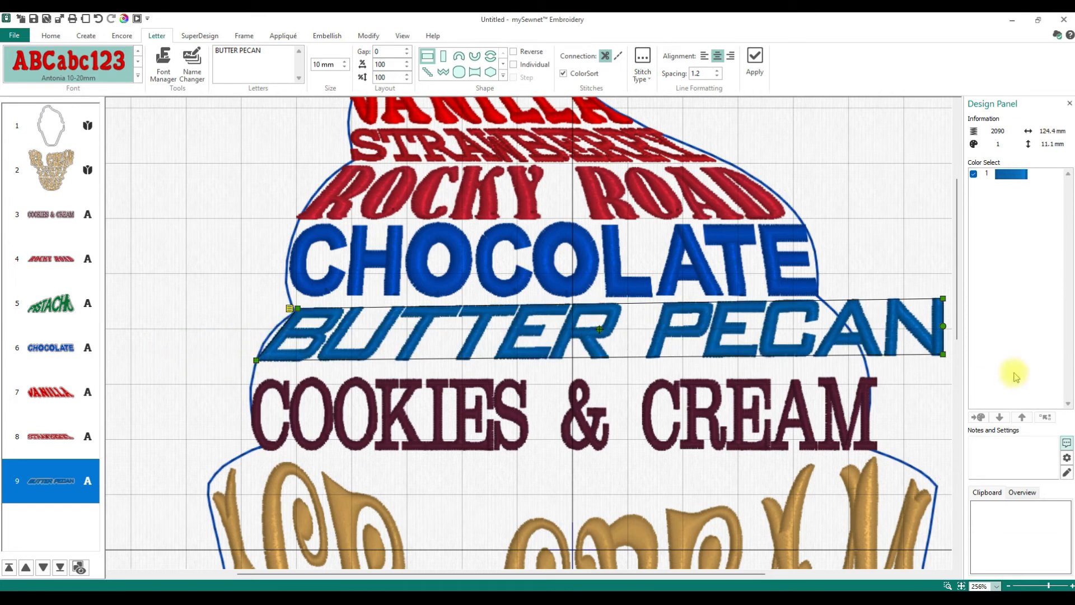
pyautogui.moveTo(943, 299); pyautogui.dragTo(822, 300)
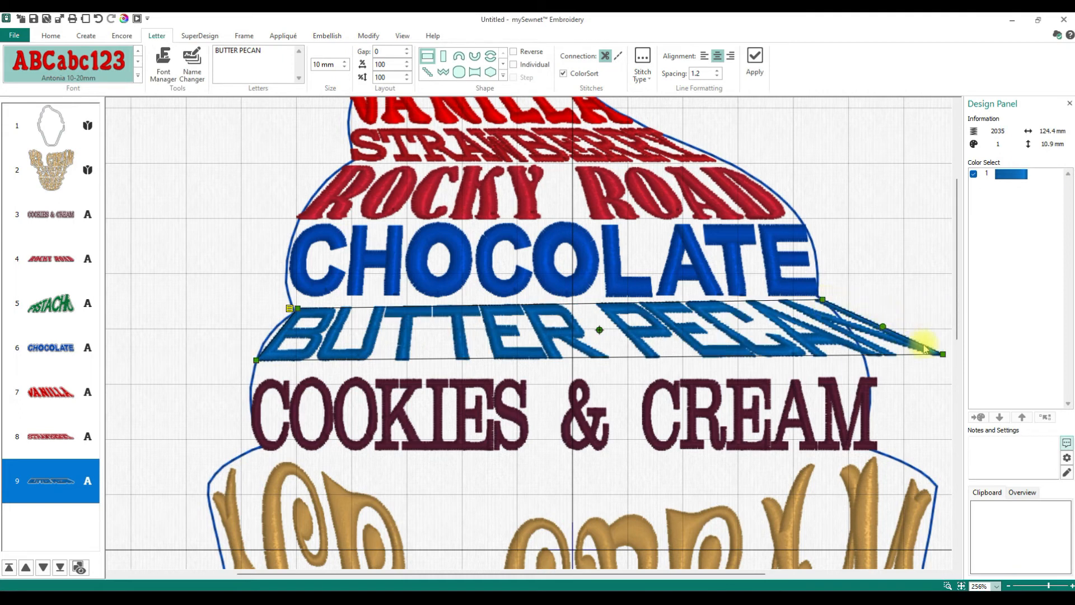
pyautogui.moveTo(944, 354); pyautogui.dragTo(867, 356)
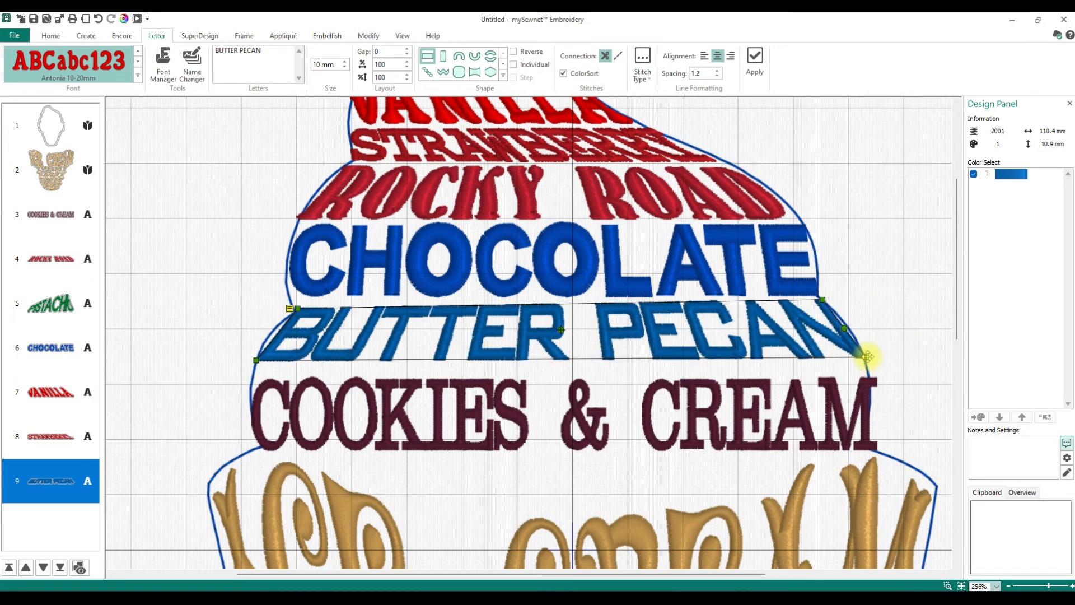
# - Stretch COOKIES & CREAM up to about 14.6 mm high, unlink its top and bottom lines, and set the bottom line type to Curve
pyautogui.click(364, 403)
pyautogui.moveTo(253, 379); pyautogui.dragTo(255, 370)
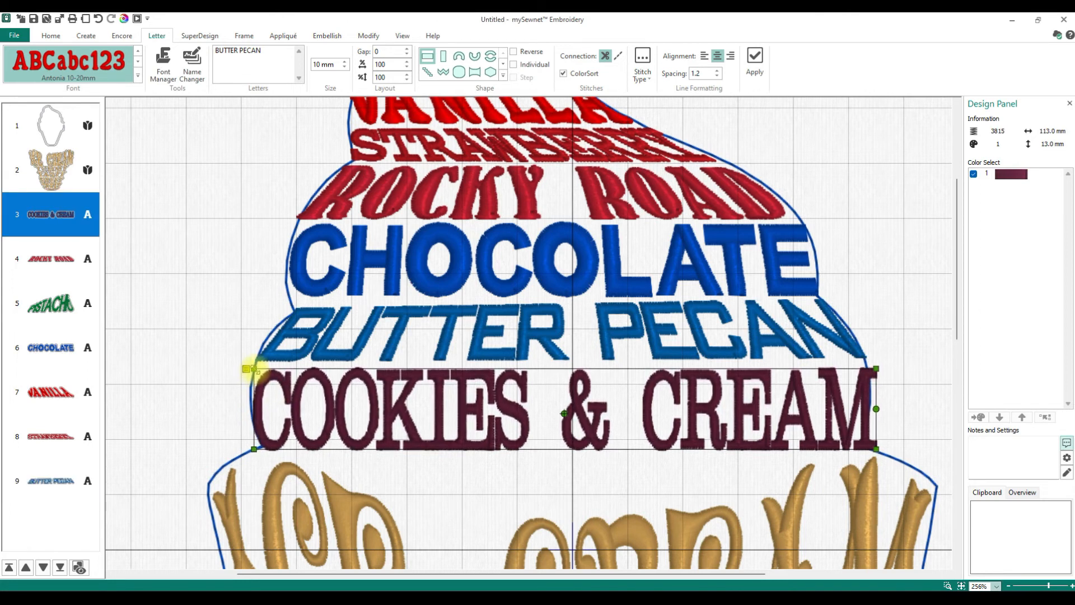
pyautogui.click(245, 370)
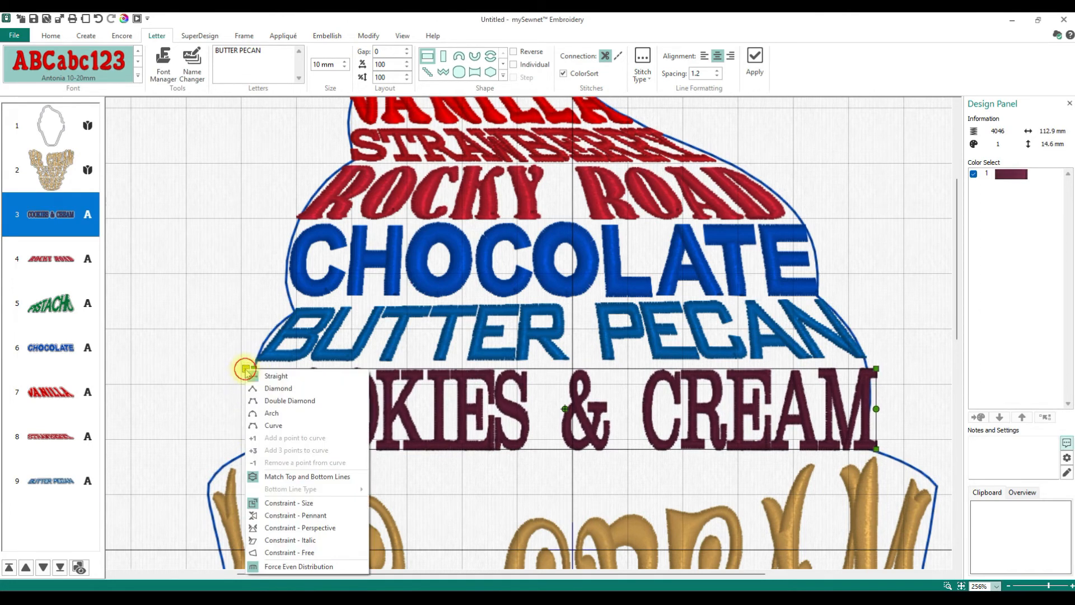
pyautogui.click(293, 476)
pyautogui.click(247, 369)
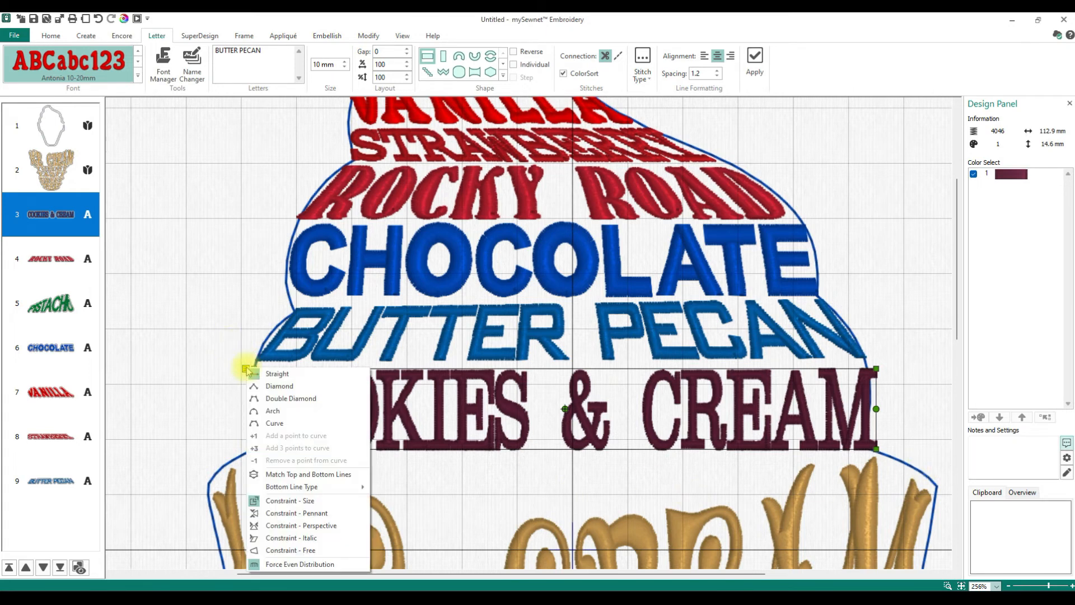
pyautogui.moveTo(293, 492)
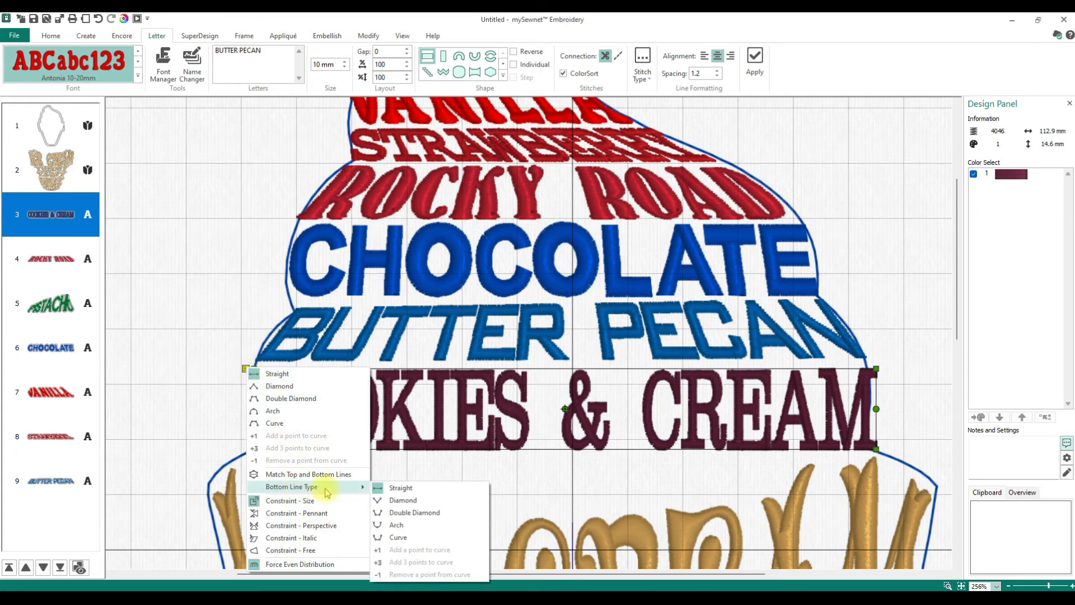
pyautogui.click(399, 537)
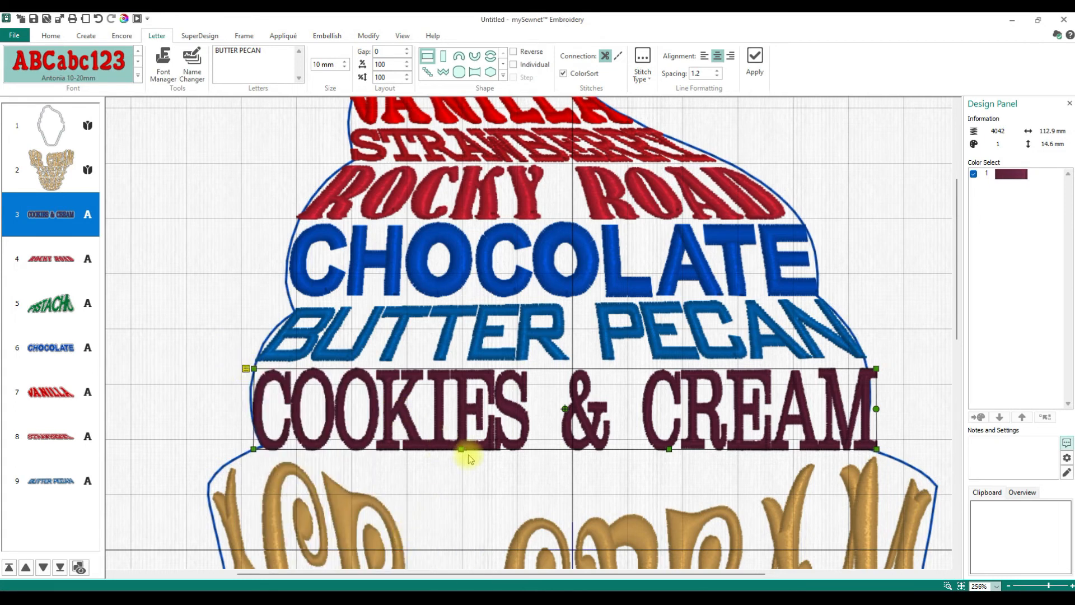
# - Set COOKIES & CREAM's constraint to Free and fit its four corners to the swirl outline at about 111 mm wide
pyautogui.moveTo(254, 447); pyautogui.dragTo(262, 445)
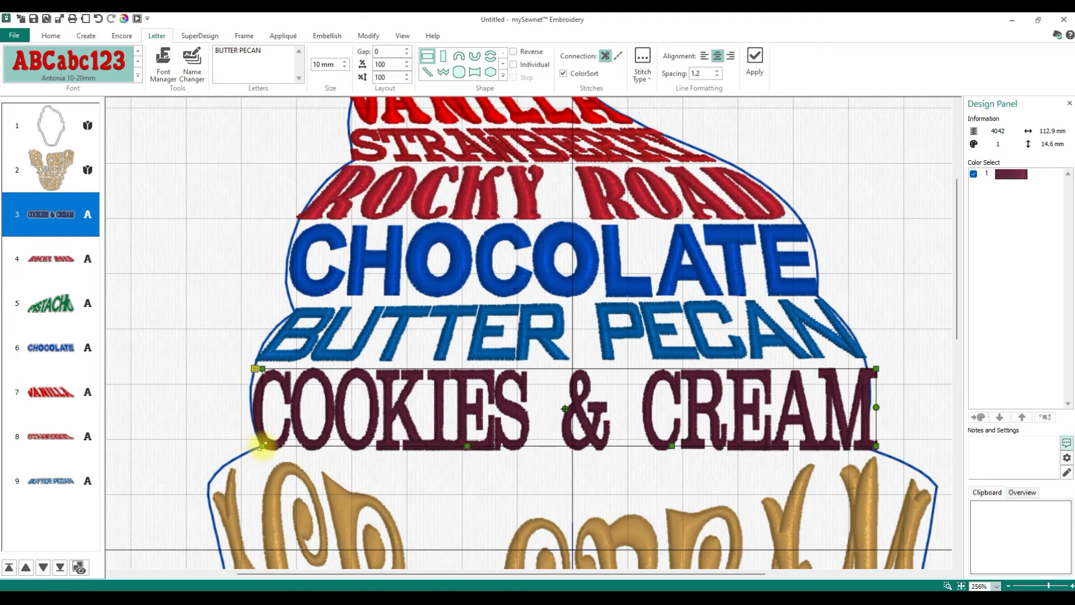
pyautogui.rightClick(255, 370)
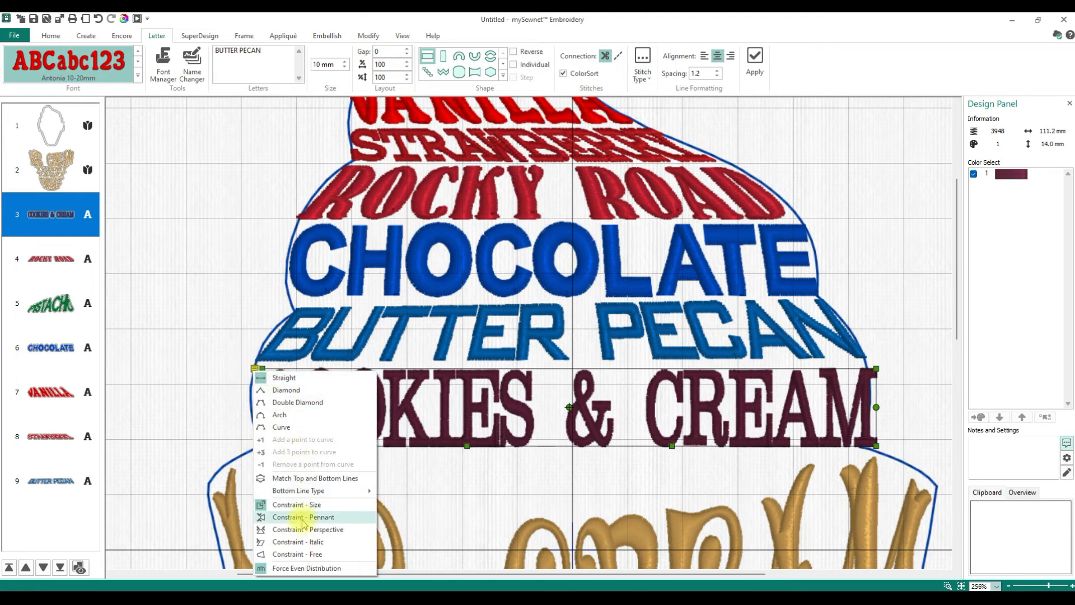
pyautogui.click(318, 554)
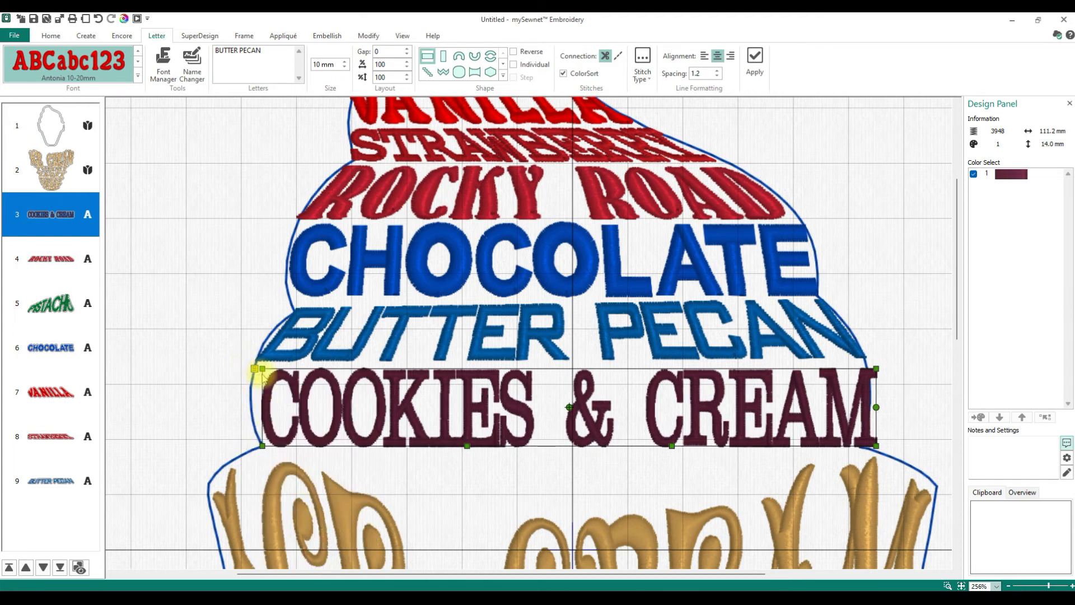
pyautogui.moveTo(252, 370); pyautogui.dragTo(255, 368)
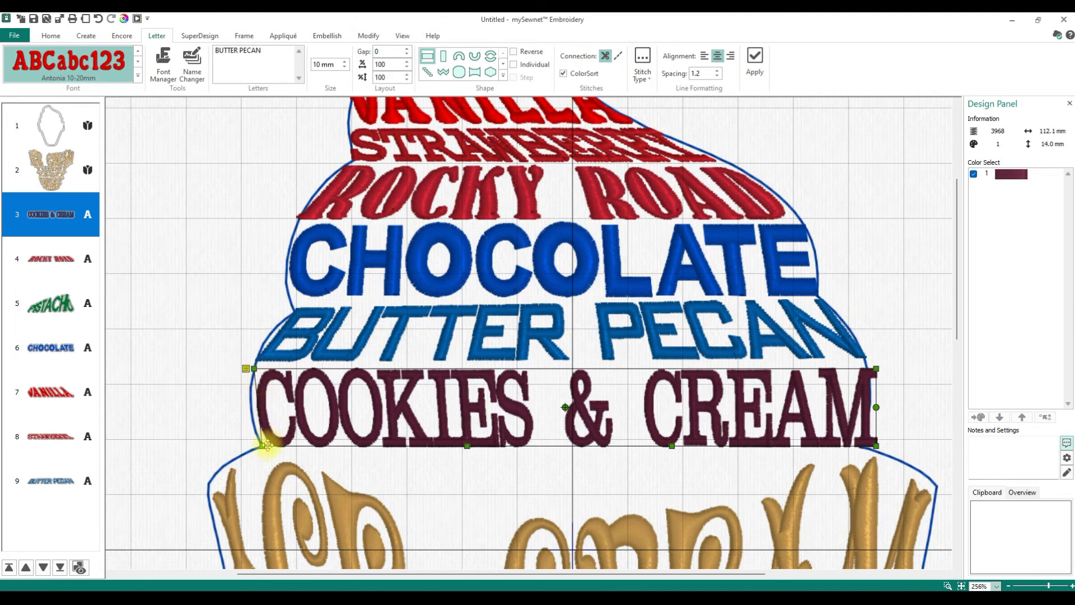
pyautogui.moveTo(265, 445); pyautogui.dragTo(258, 445)
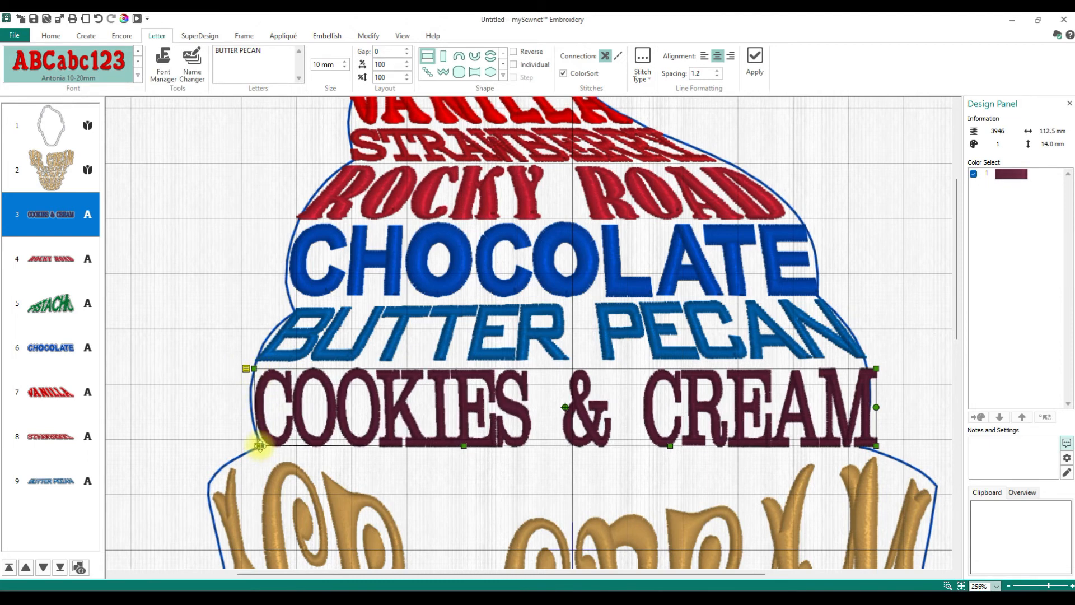
pyautogui.moveTo(875, 370); pyautogui.dragTo(867, 367)
pyautogui.moveTo(878, 447); pyautogui.dragTo(861, 447)
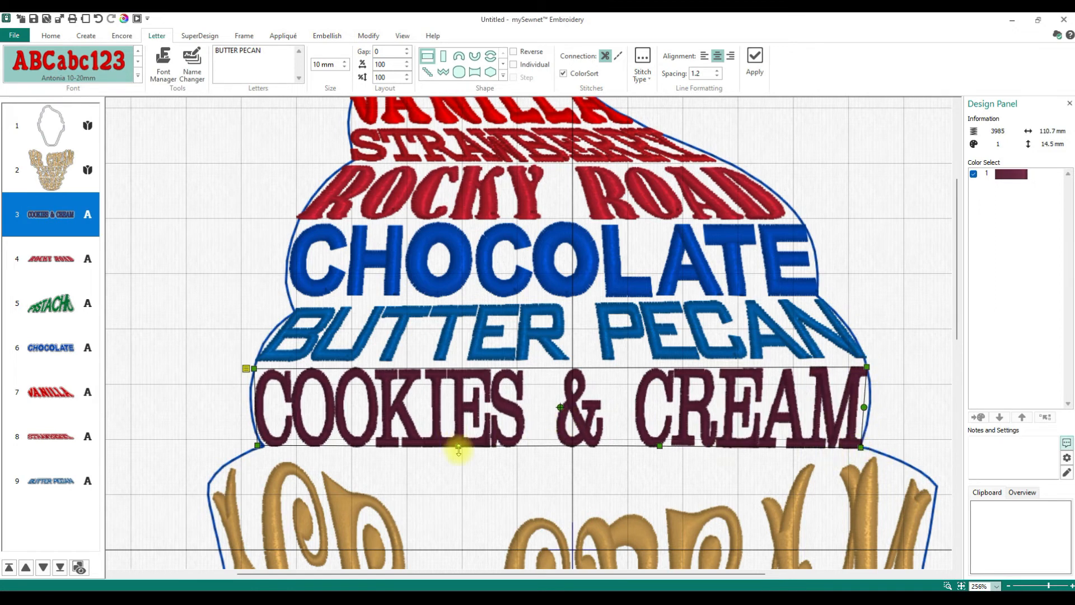
# - Bow the bottom line of COOKIES & CREAM downward toward the cone, making the lettering about 22.7 mm high
pyautogui.moveTo(459, 446); pyautogui.dragTo(458, 475)
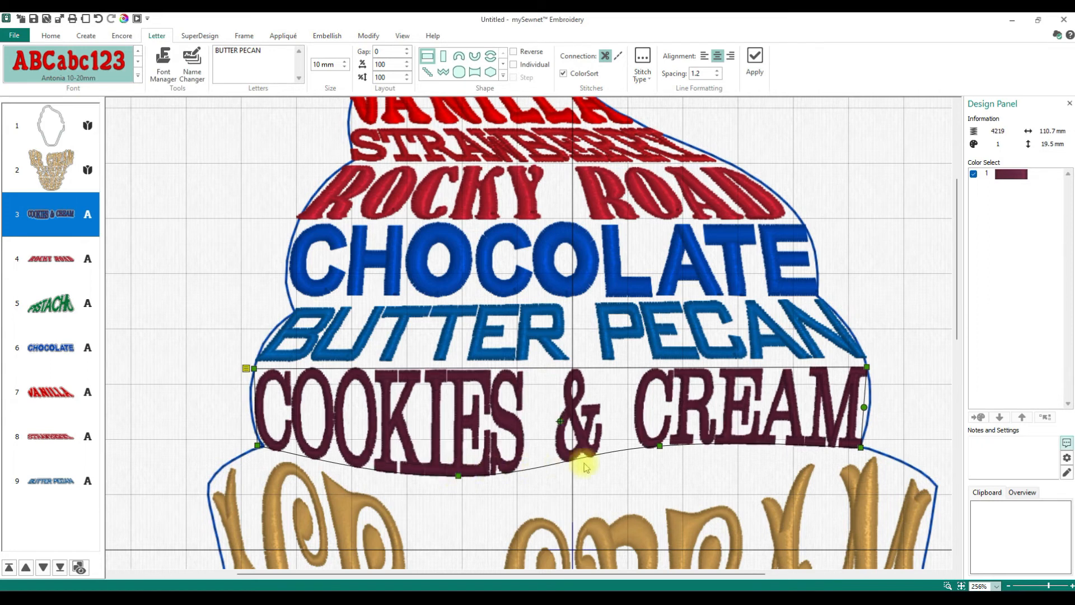
pyautogui.moveTo(660, 446); pyautogui.dragTo(660, 484)
pyautogui.moveTo(458, 476); pyautogui.dragTo(458, 491)
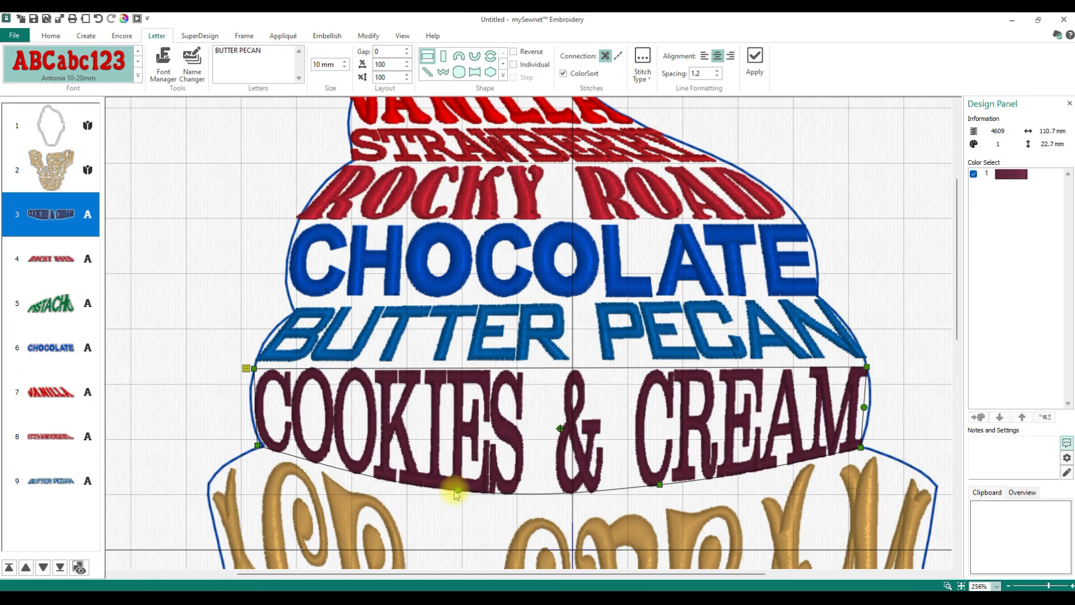
# - Change the thread color of COOKIES & CREAM to black
pyautogui.click(961, 586)
pyautogui.click(705, 325)
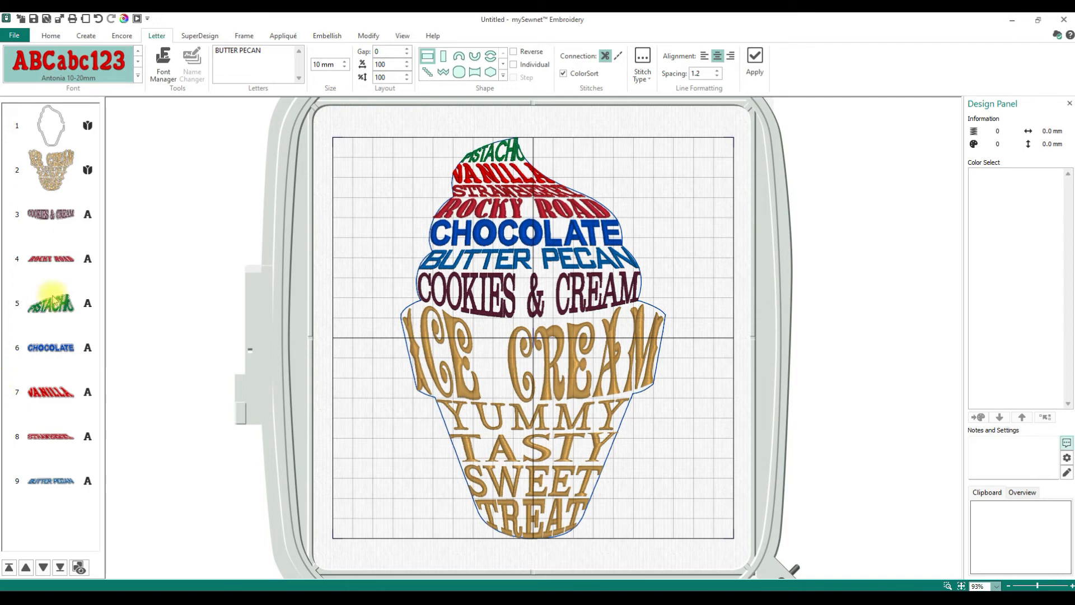
pyautogui.click(54, 214)
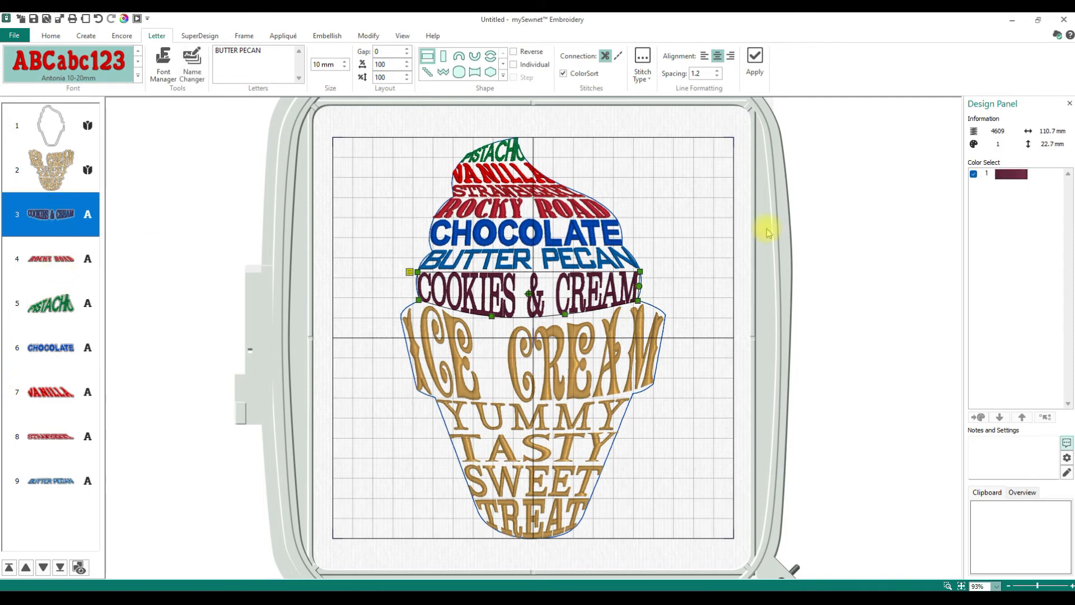
pyautogui.doubleClick(1014, 174)
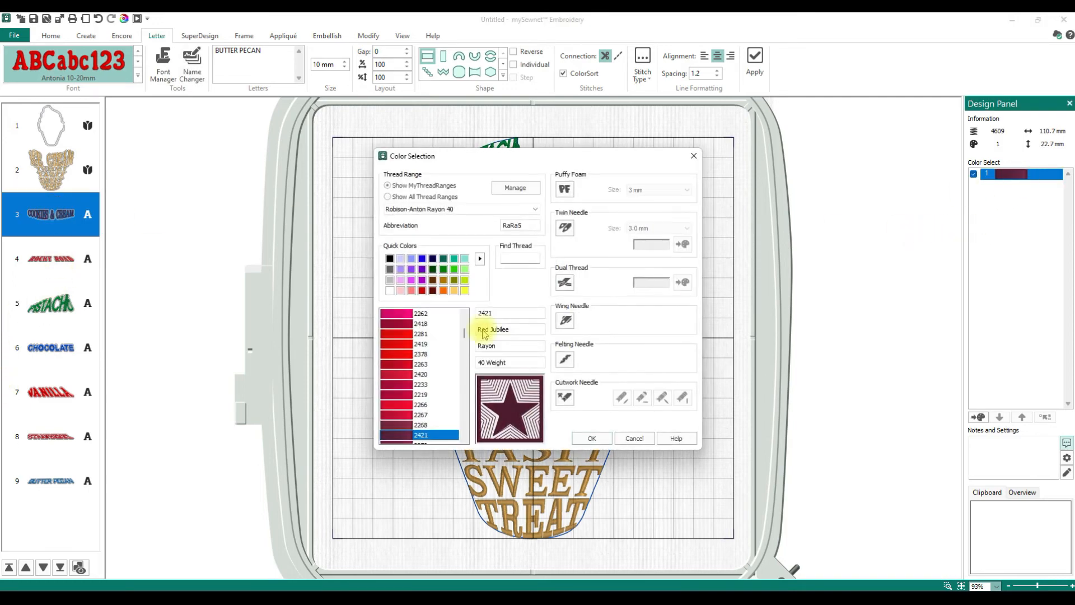
pyautogui.click(391, 258)
pyautogui.click(593, 437)
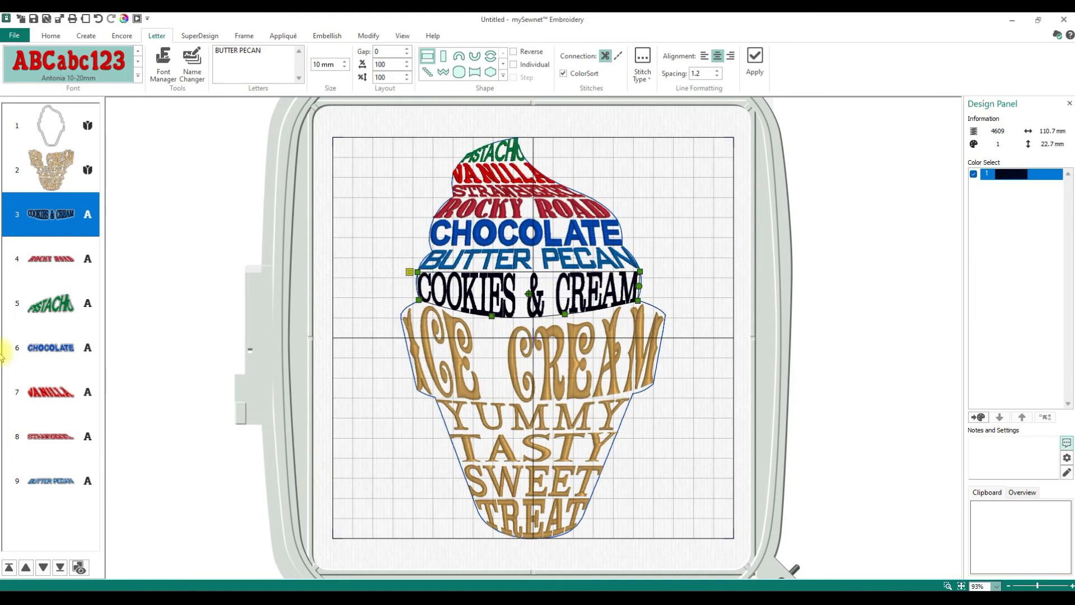
# - Change the thread color of ROCKY ROAD to the brown Robison-Anton Rayon 40 shade 2477 Sand Dune
pyautogui.click(66, 265)
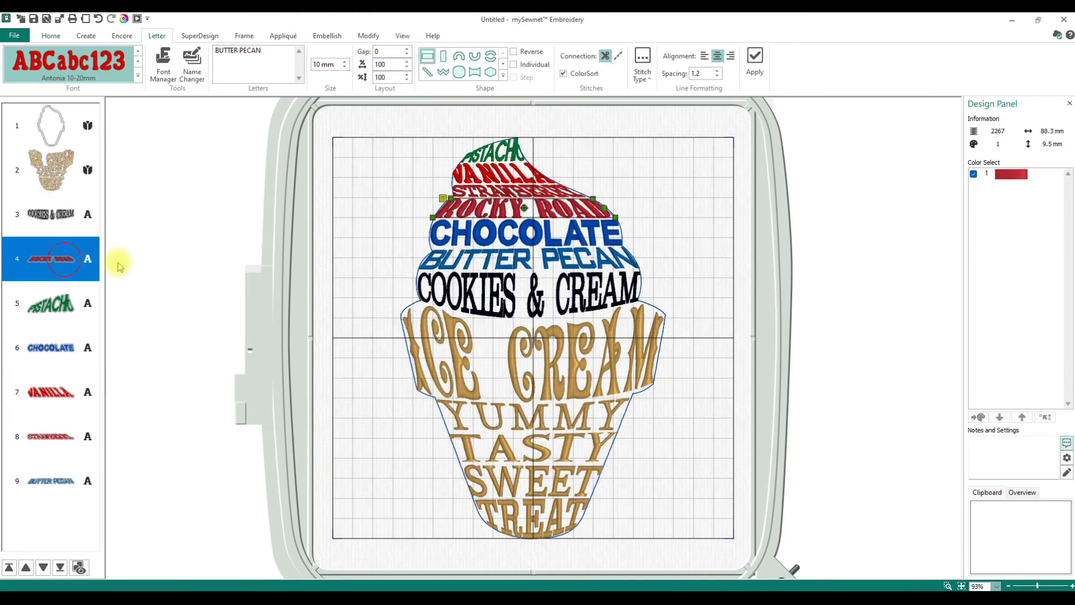
pyautogui.click(1015, 174)
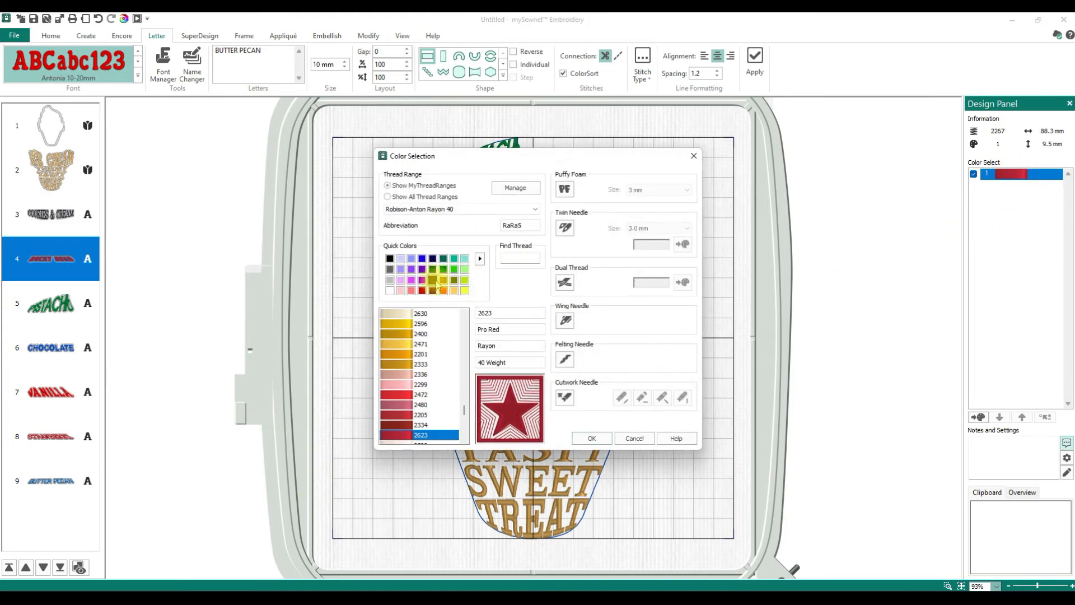
pyautogui.click(433, 280)
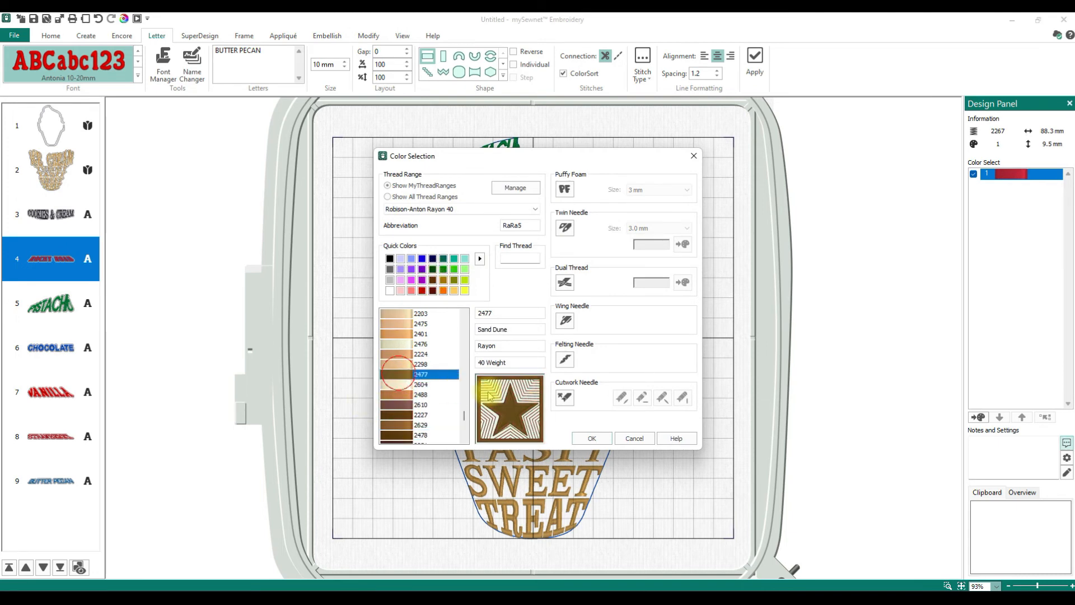
pyautogui.click(591, 438)
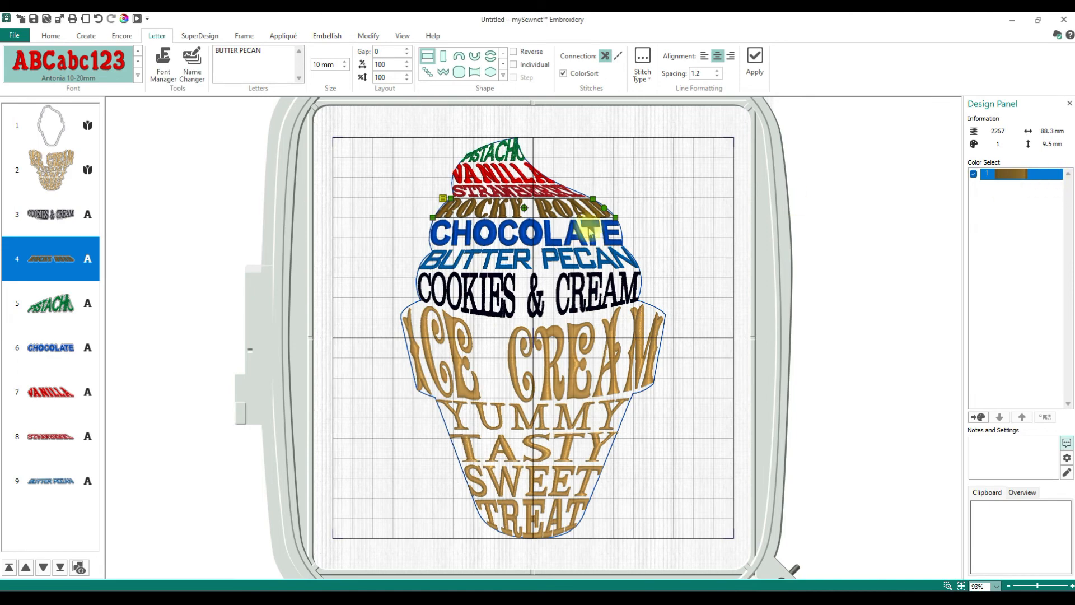
# - Change the thread color of CHOCOLATE to Robison-Anton Rayon 40 shade 2227 Chocolate
pyautogui.click(58, 312)
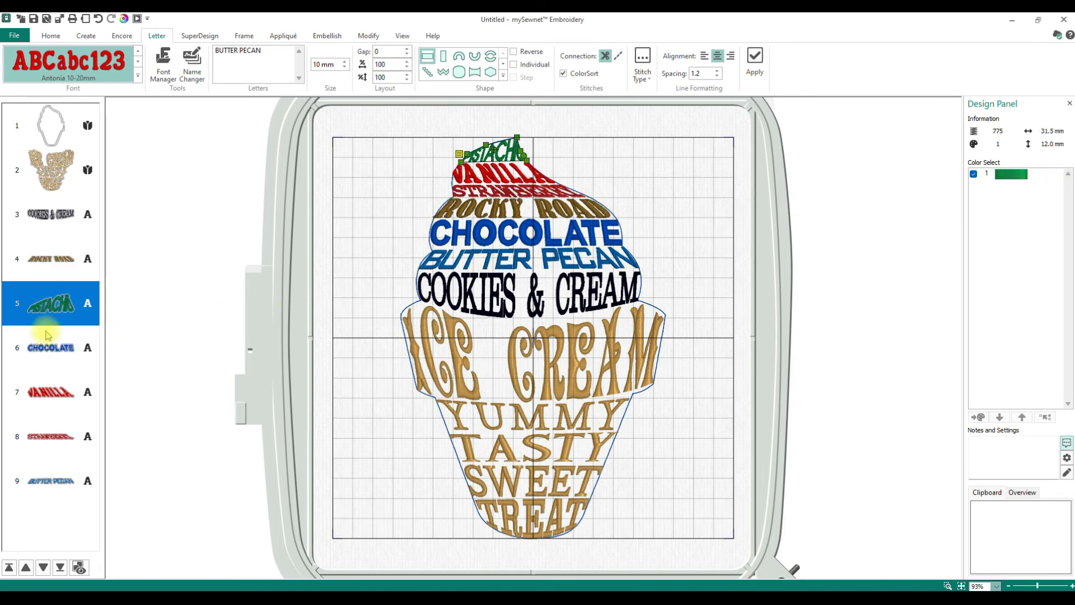
pyautogui.click(49, 350)
pyautogui.doubleClick(997, 175)
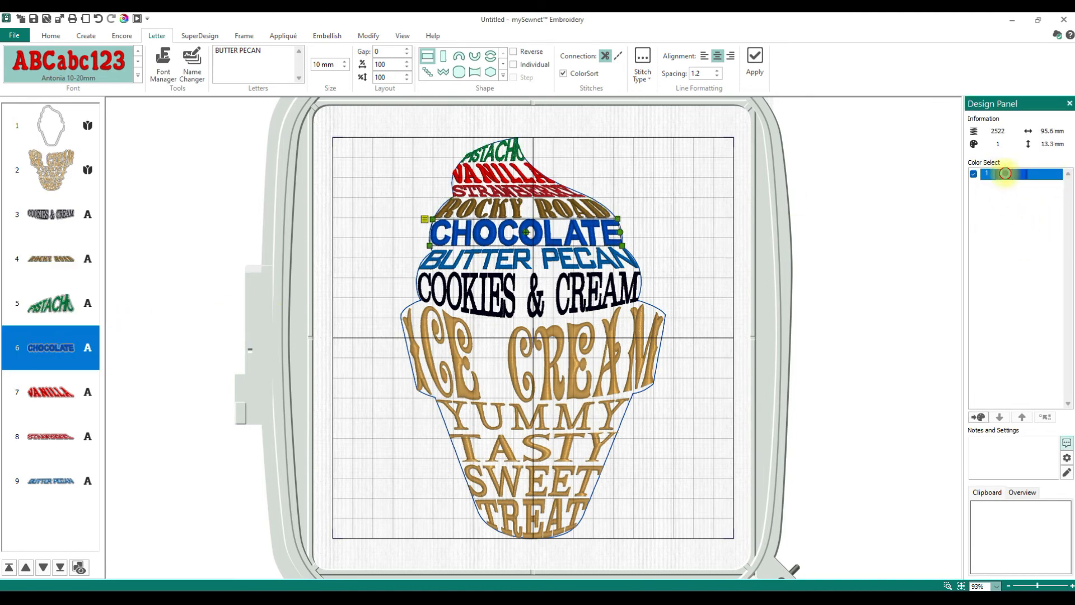
pyautogui.click(436, 286)
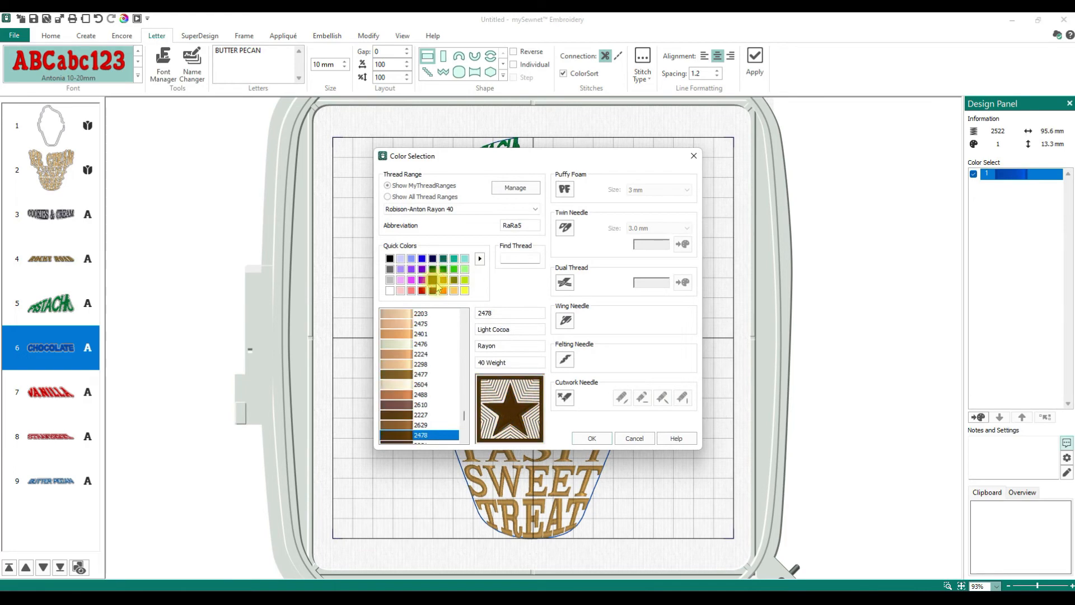
pyautogui.click(405, 414)
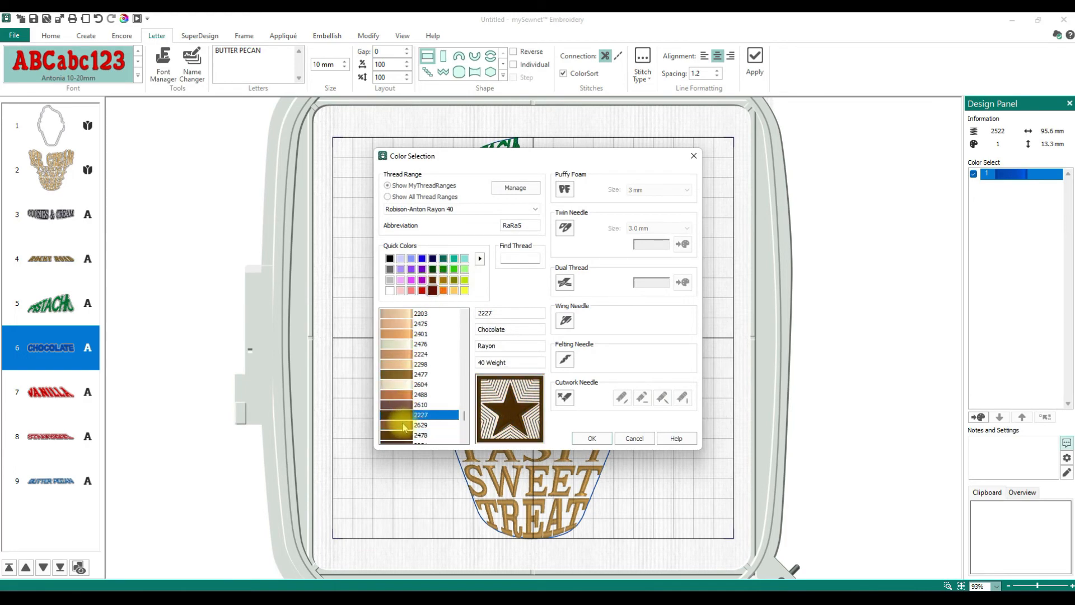
pyautogui.click(592, 439)
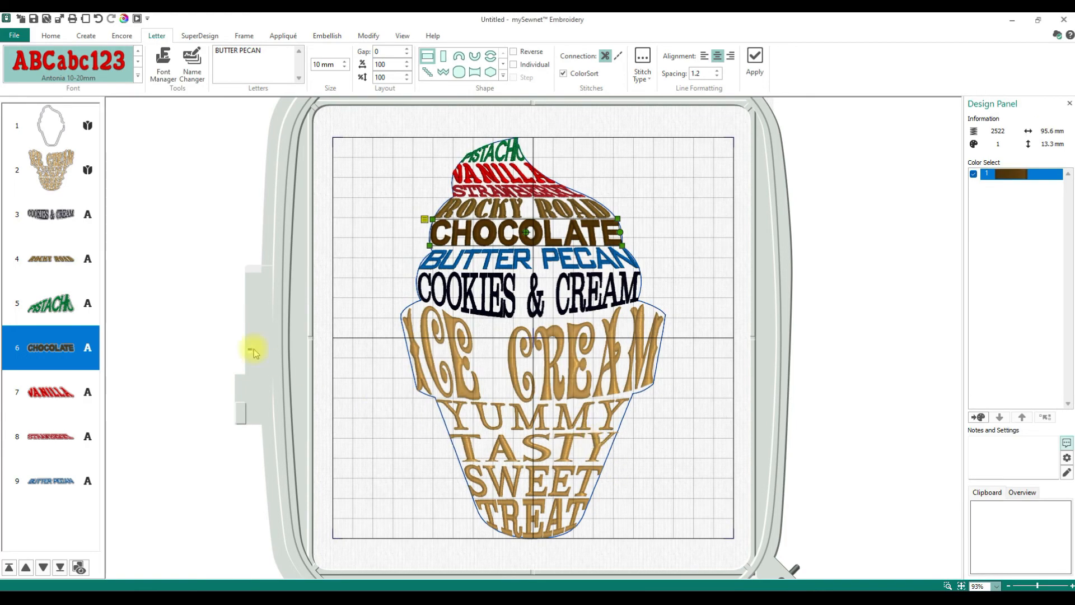
# - Change the thread color of VANILLA to the cream Robison-Anton Rayon 40 shade 2604 Light Maize
pyautogui.click(50, 395)
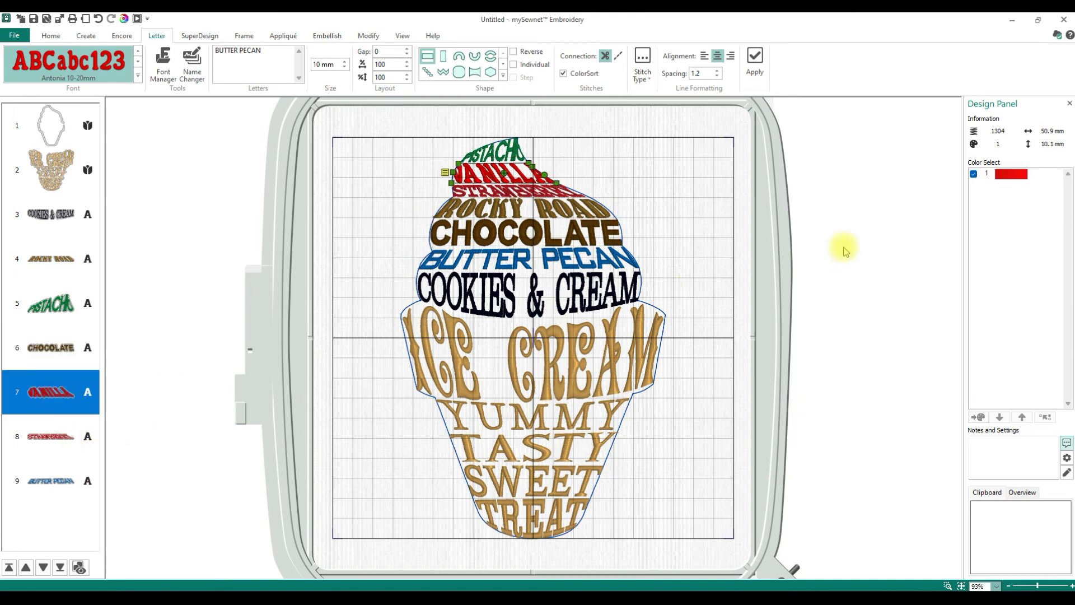
pyautogui.doubleClick(1011, 174)
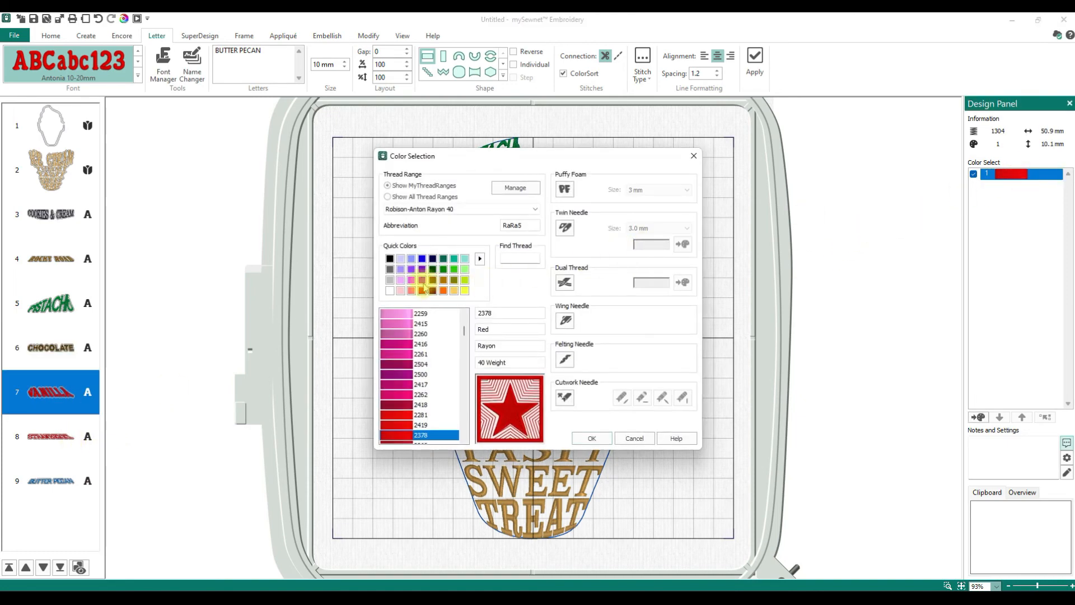
pyautogui.click(390, 290)
pyautogui.scroll(-5, 401, 394)
pyautogui.scroll(3, 402, 394)
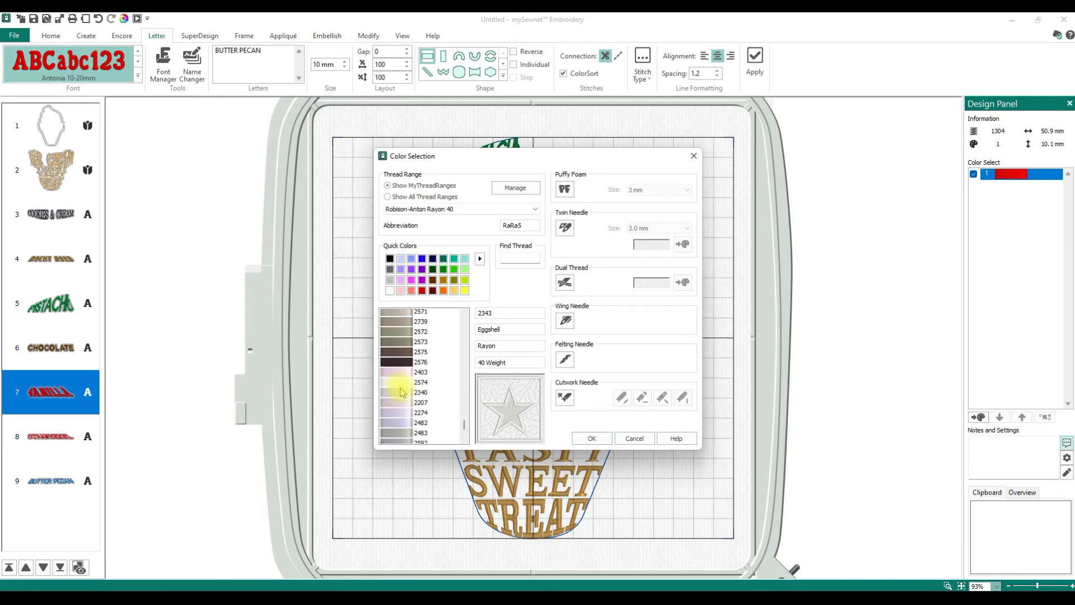
pyautogui.click(401, 387)
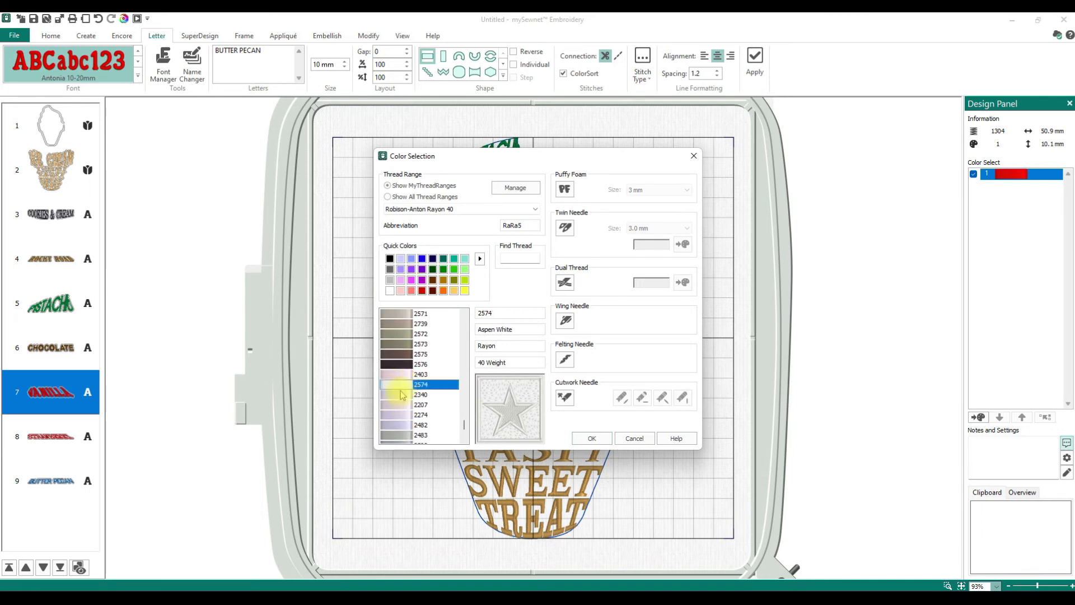
pyautogui.scroll(10, 401, 394)
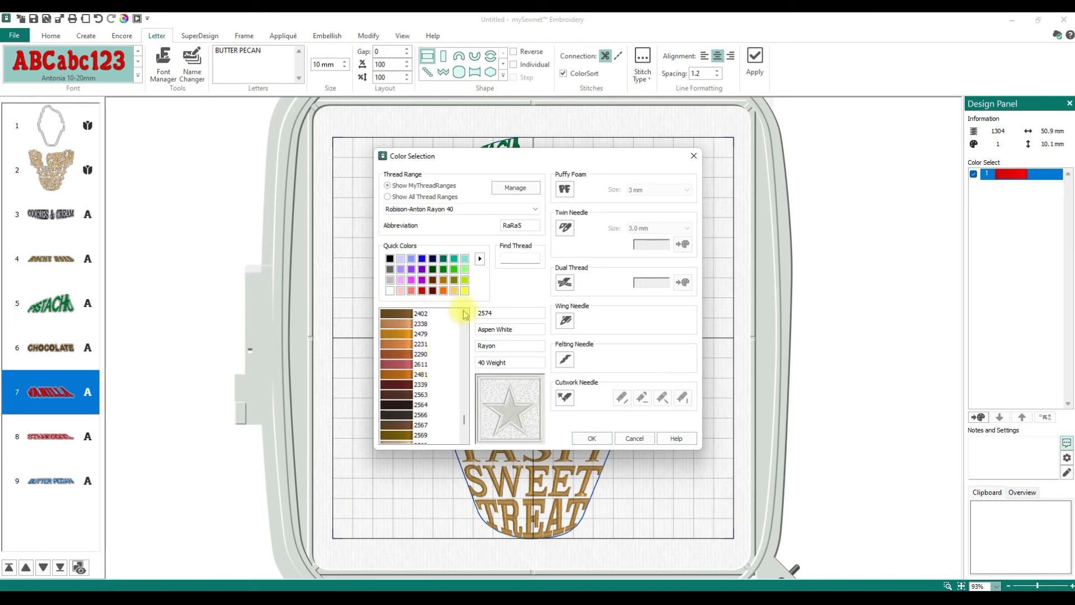
pyautogui.click(454, 290)
pyautogui.scroll(-10, 413, 402)
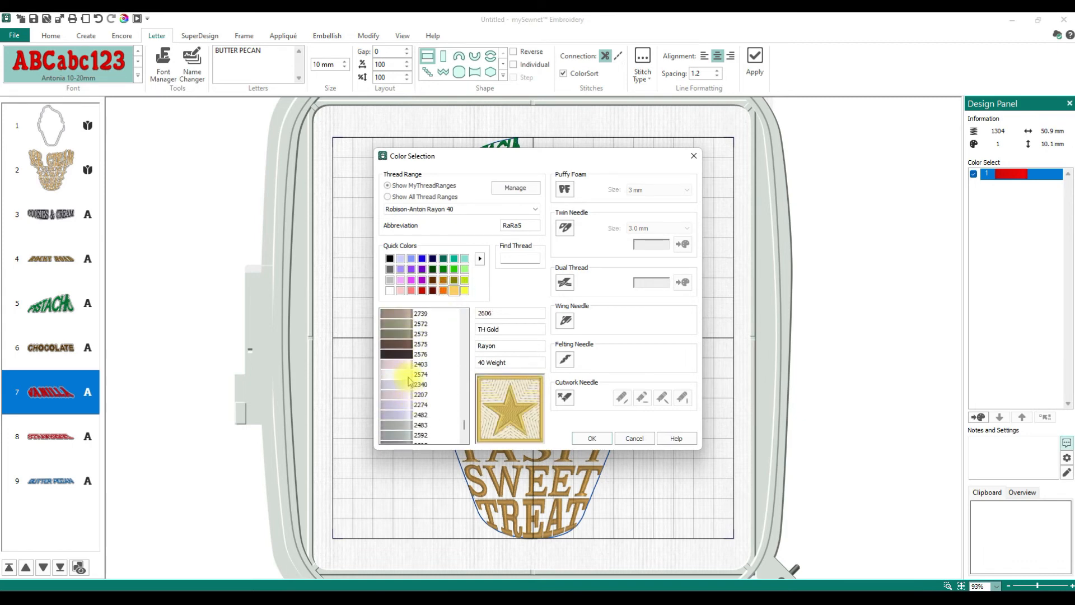
pyautogui.click(409, 375)
pyautogui.scroll(10, 432, 387)
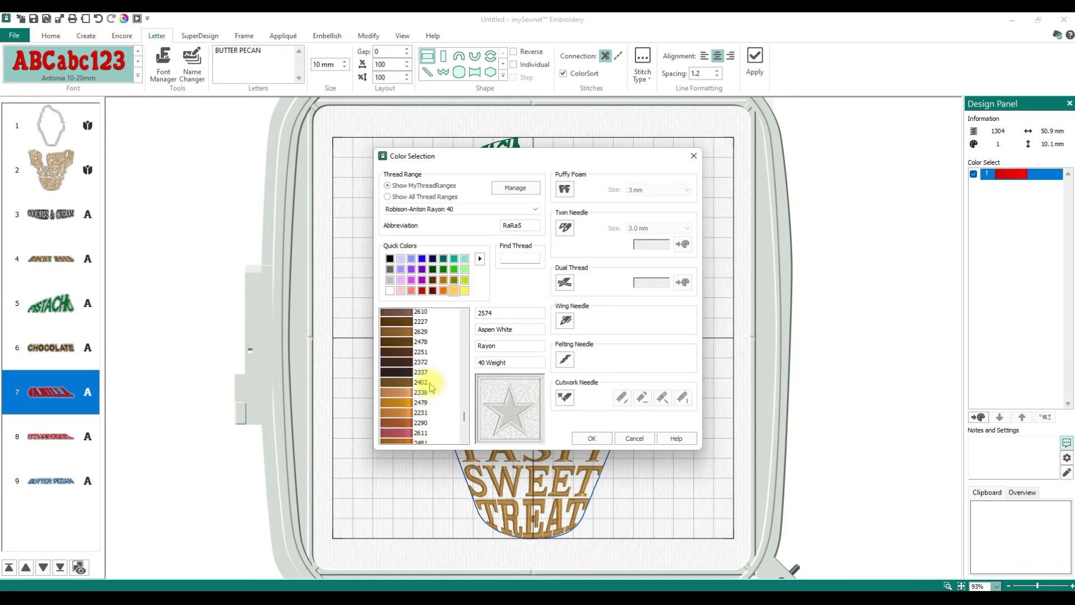
pyautogui.scroll(-5, 431, 387)
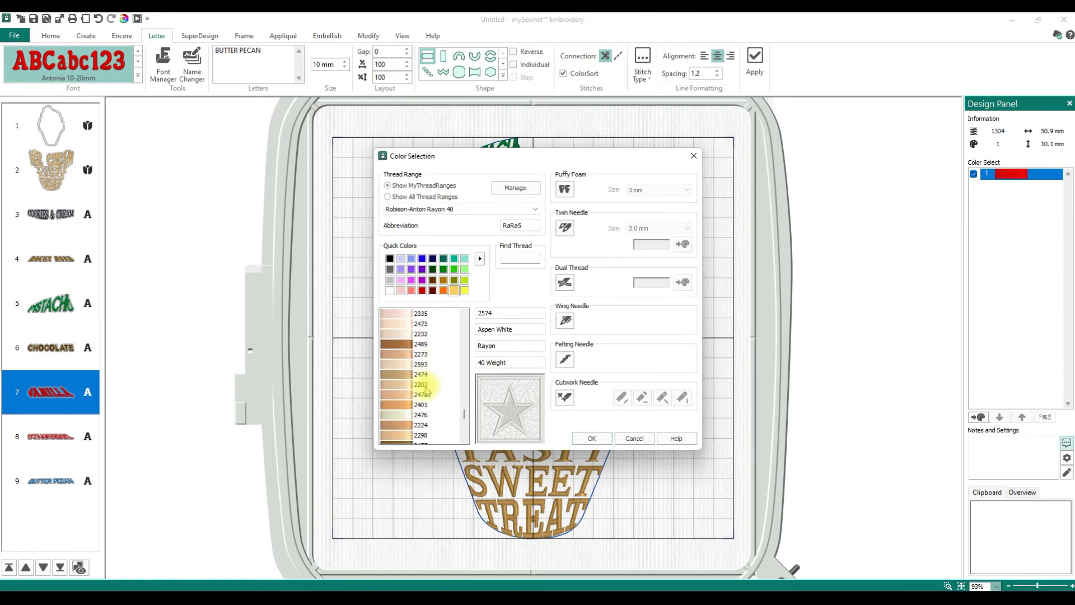
pyautogui.click(418, 434)
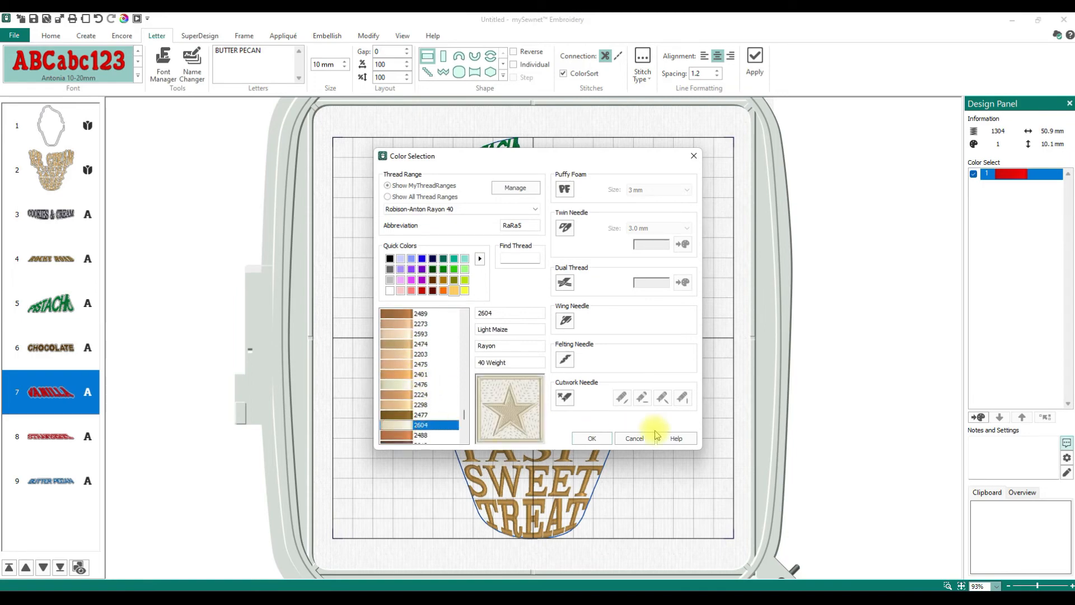
pyautogui.click(592, 438)
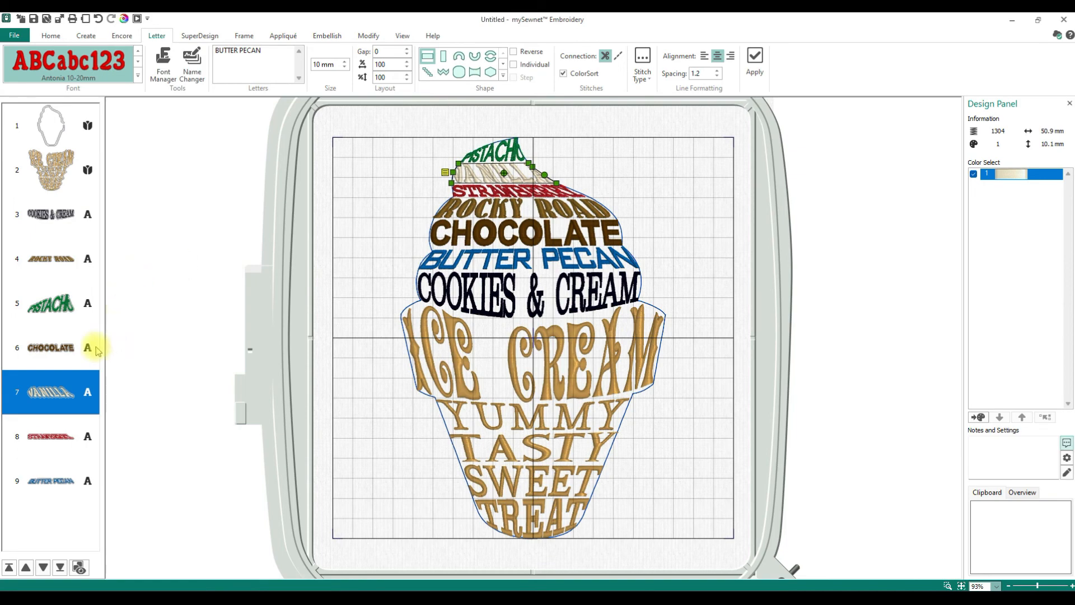
# - Change the thread color of STRAWBERRY to the deep red Sulky Rayon 40 shade 1311
pyautogui.click(64, 438)
pyautogui.doubleClick(1020, 173)
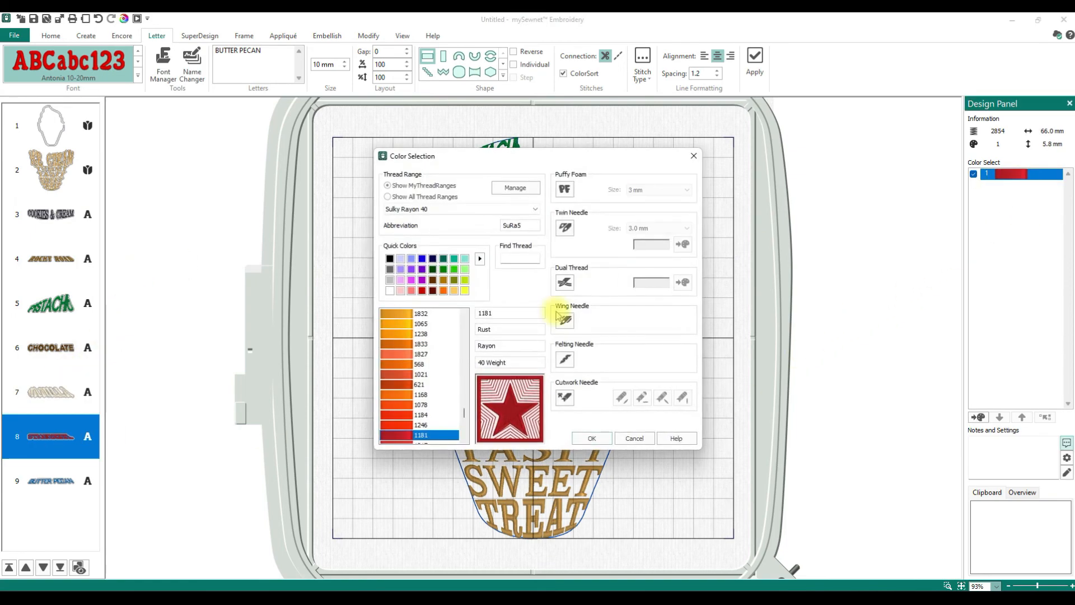
pyautogui.click(411, 290)
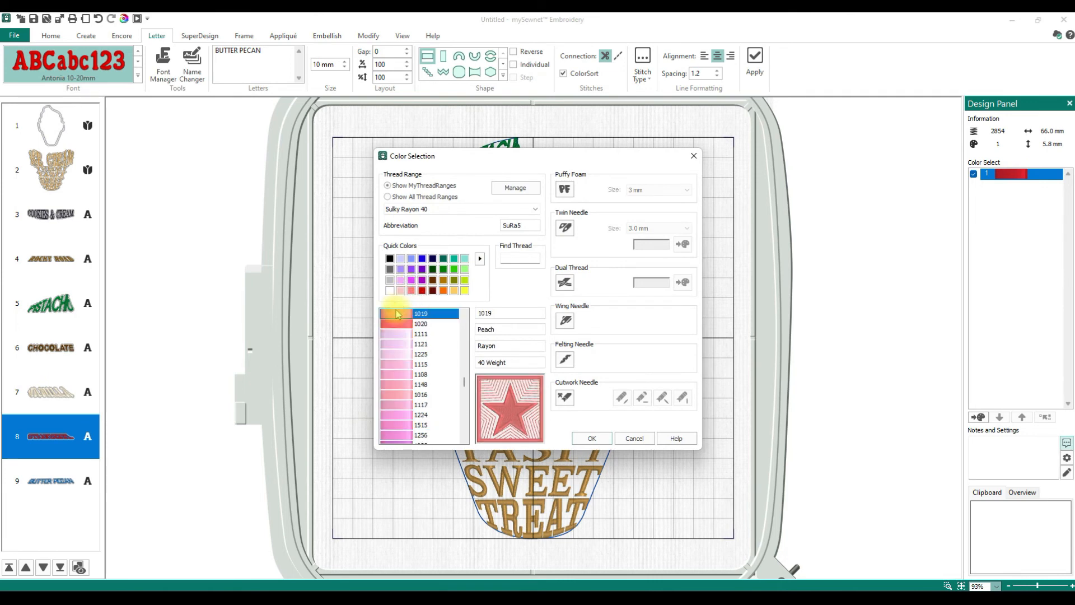
pyautogui.scroll(-4, 387, 349)
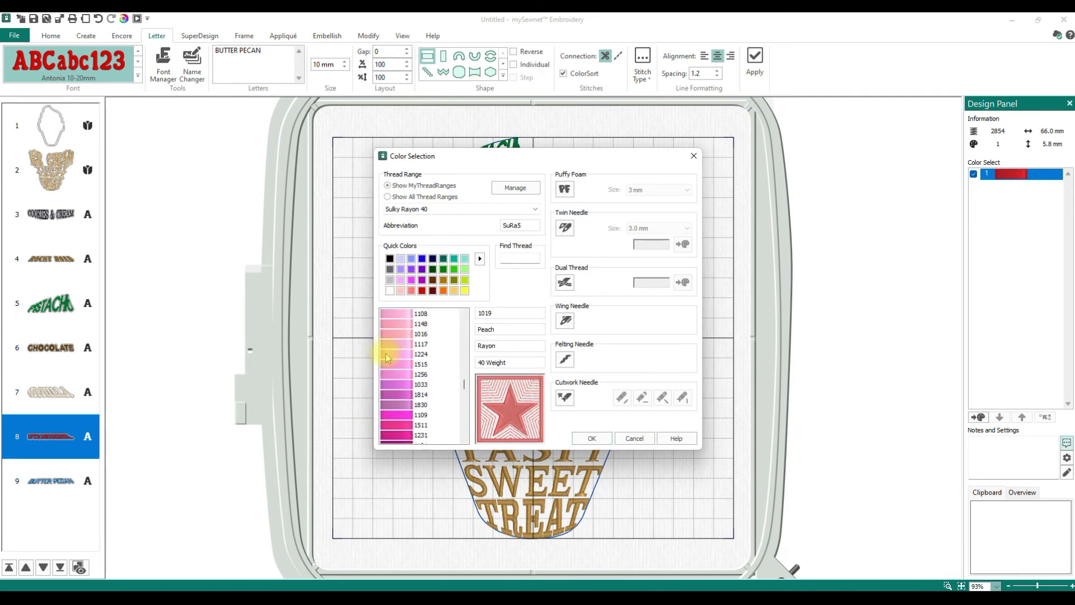
pyautogui.click(400, 366)
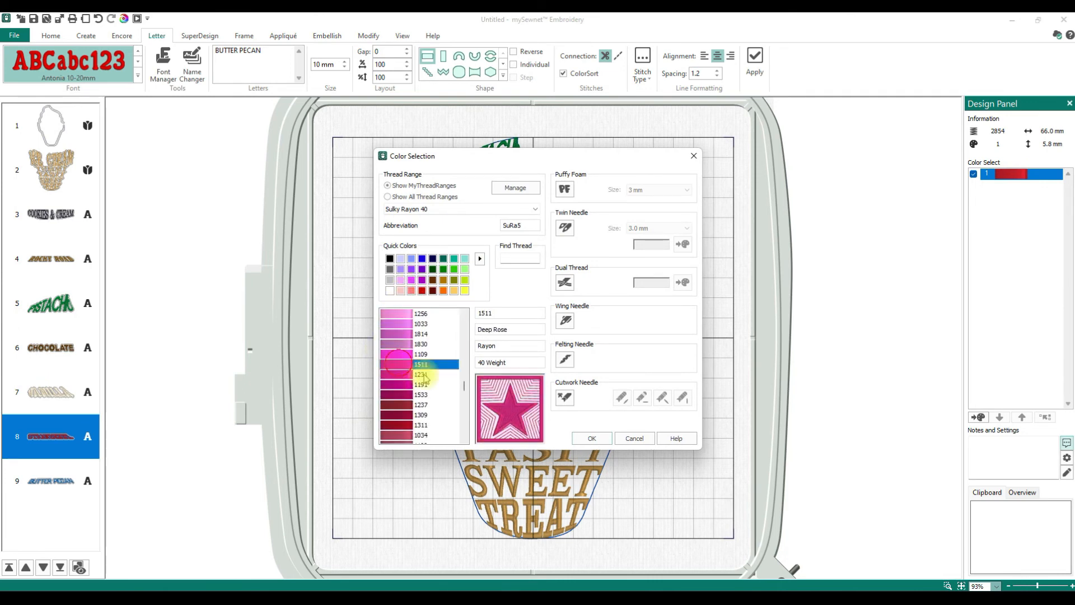
pyautogui.click(389, 424)
pyautogui.click(592, 438)
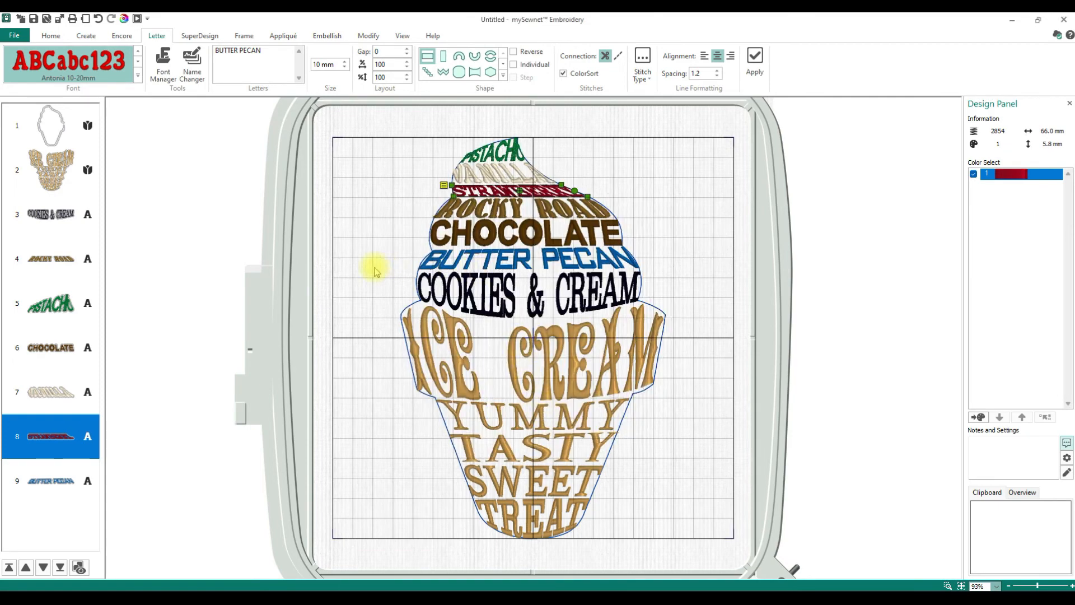
# - Change the thread color of BUTTER PECAN to the light tan Robison-Anton Rayon 40 shade 2568
pyautogui.click(54, 481)
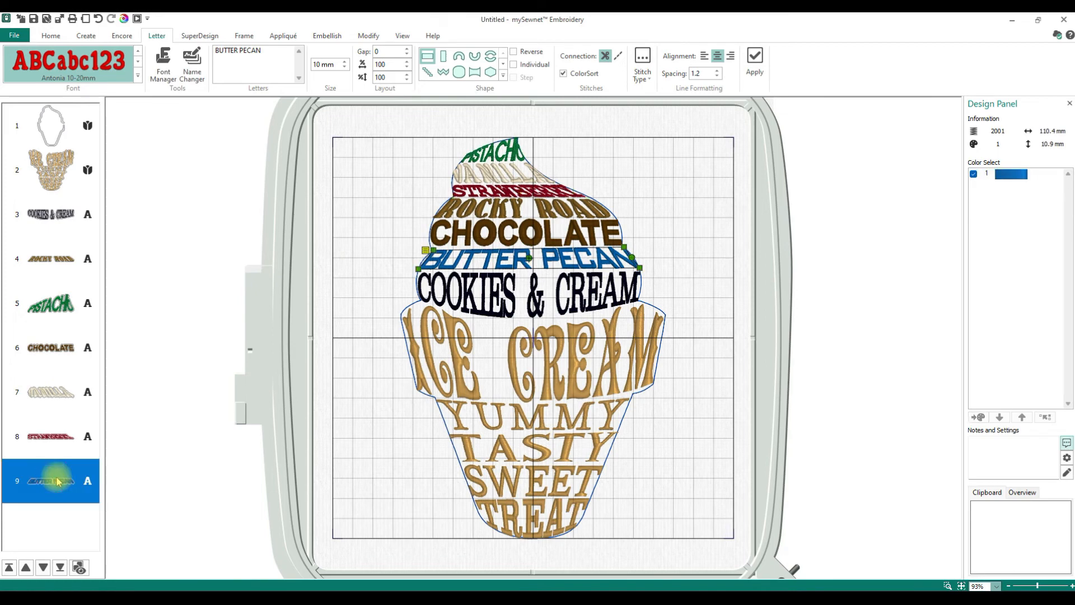
pyautogui.doubleClick(1014, 178)
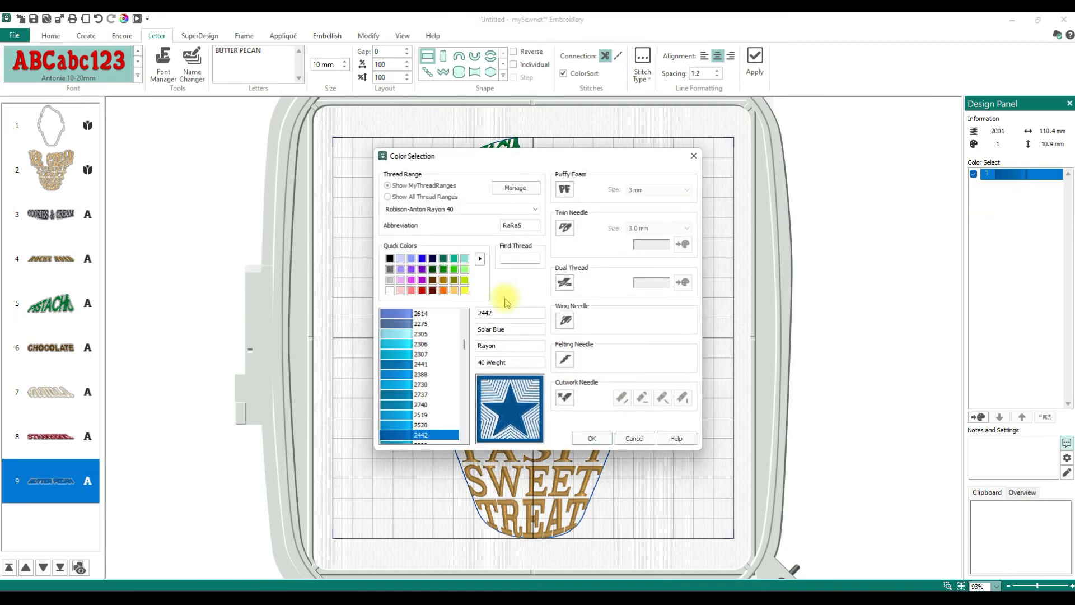
pyautogui.click(444, 280)
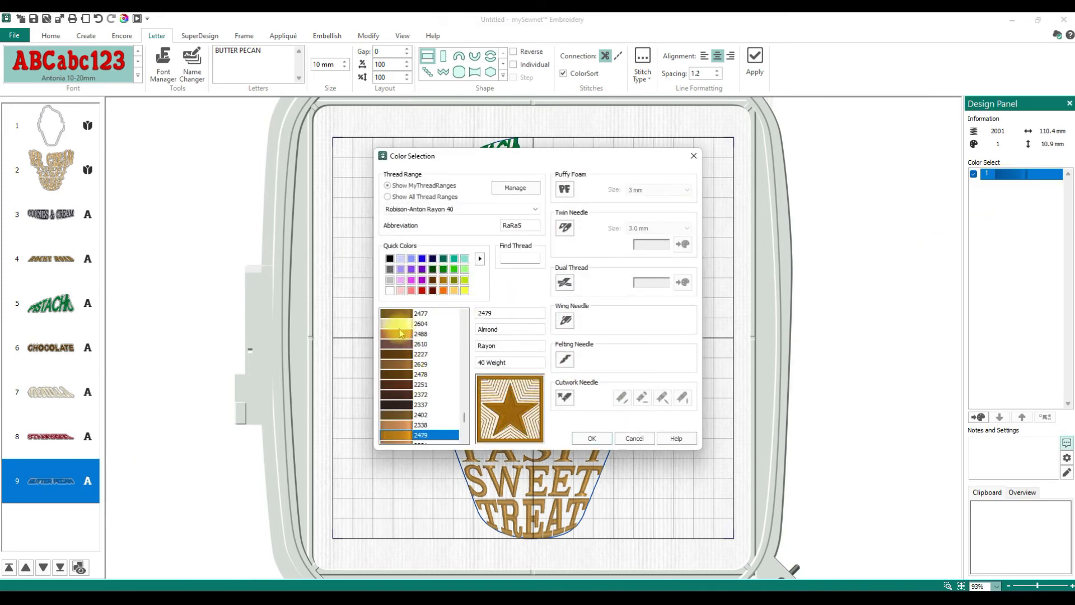
pyautogui.click(399, 323)
pyautogui.scroll(-6, 400, 374)
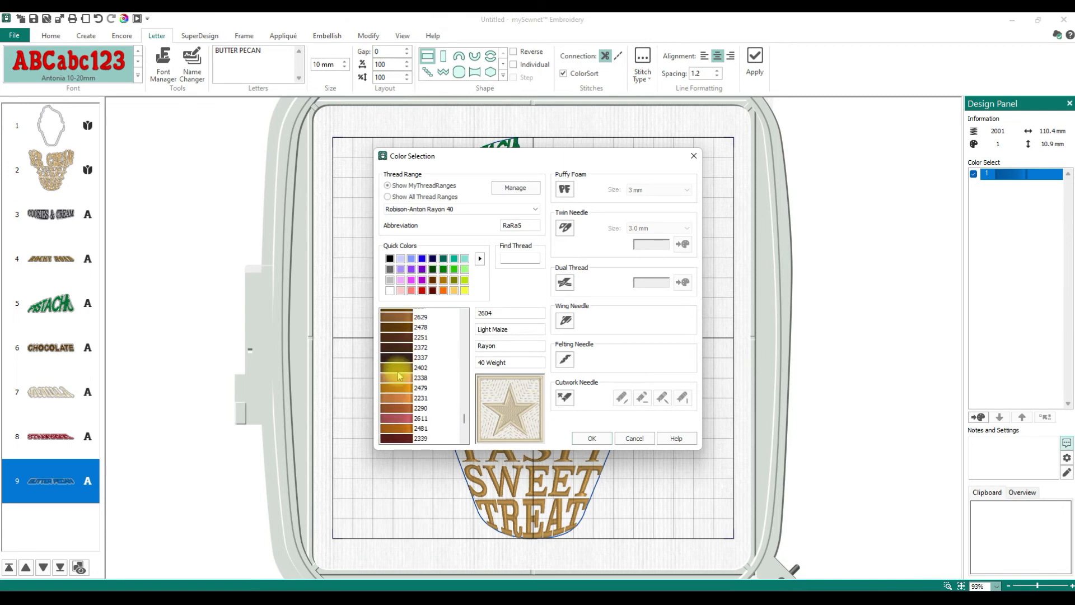
pyautogui.click(406, 375)
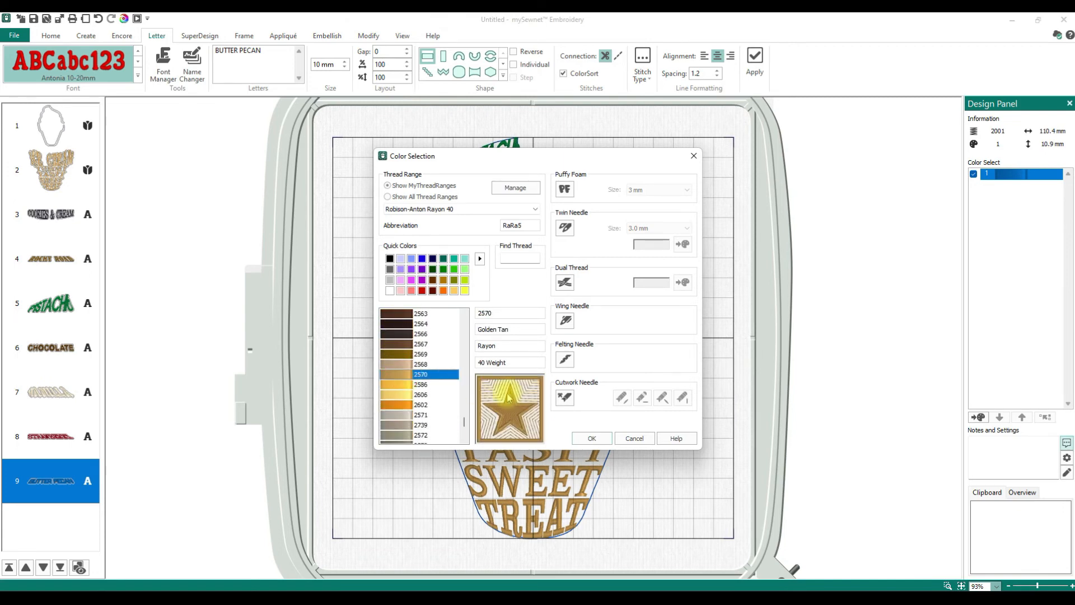
pyautogui.click(401, 363)
pyautogui.click(587, 438)
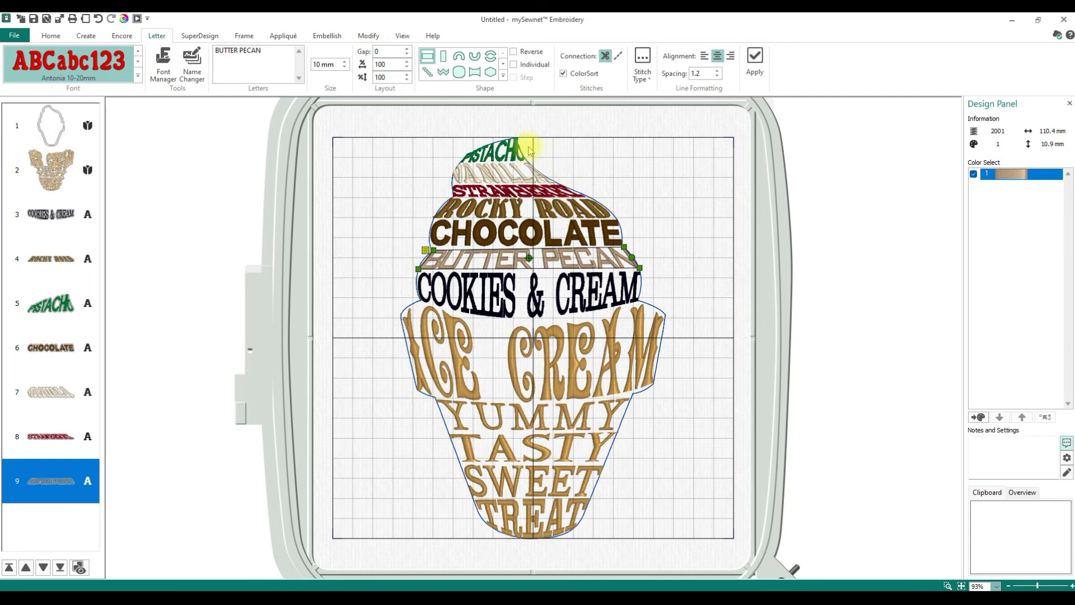
# - Delete the blue ice cream cone outline used as the fitting guide for the words
pyautogui.click(43, 123)
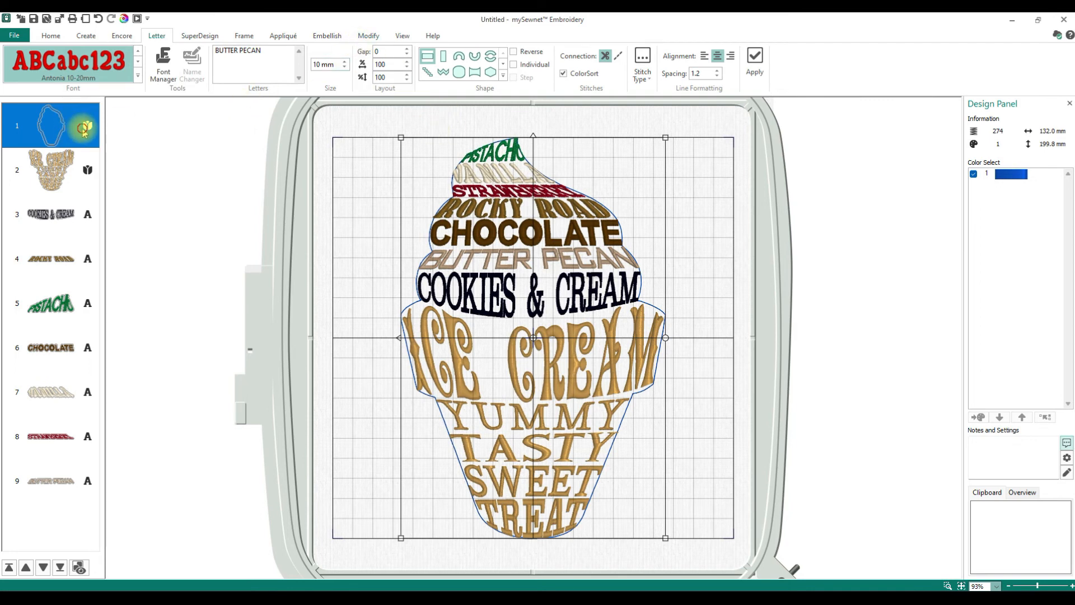
pyautogui.press('Delete')
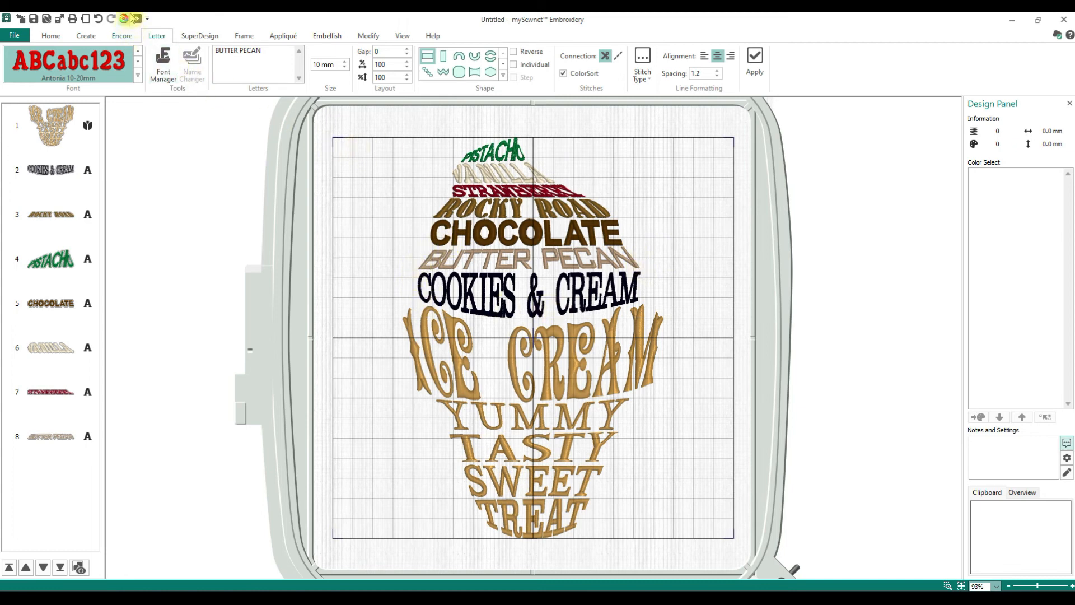
# - Preview the recolored flavor lettering in Life View and close the preview
pyautogui.click(124, 19)
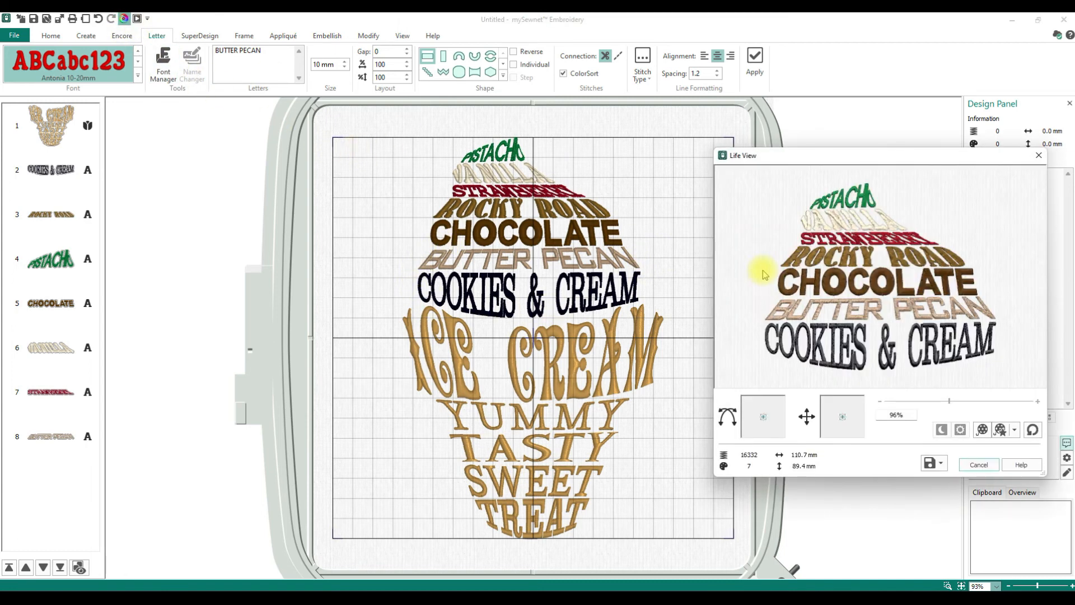
pyautogui.click(982, 465)
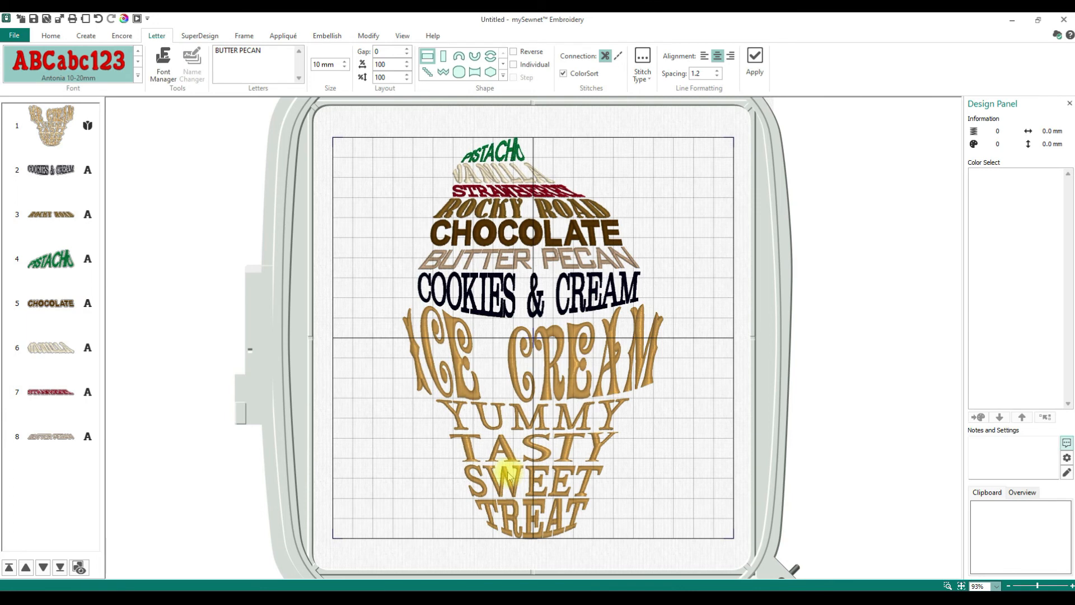
pyautogui.click(51, 35)
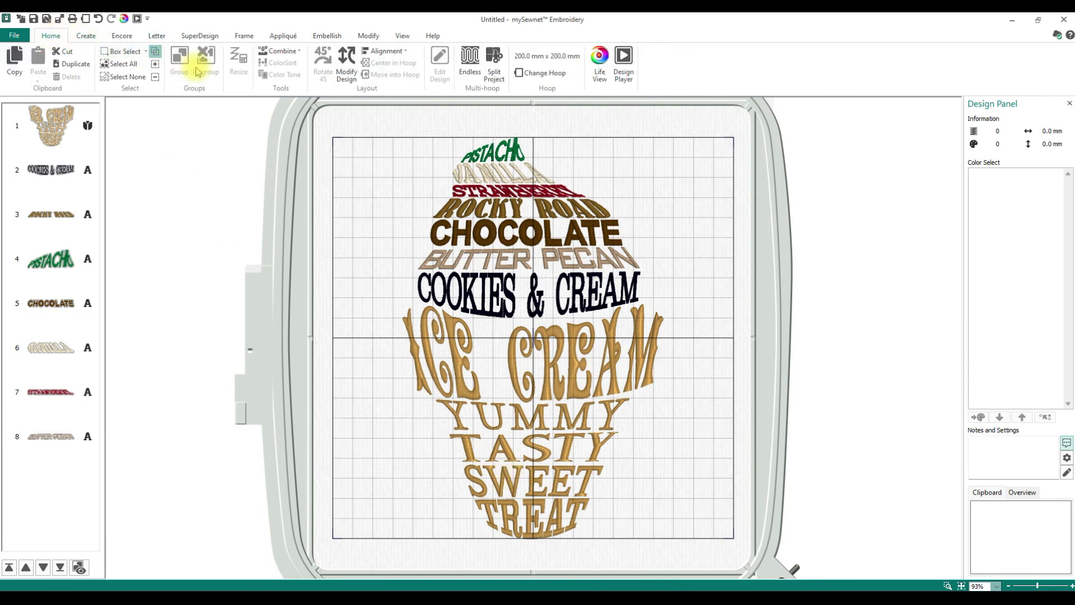
# - Center the entire ice cream cone design in the hoop and preview it in Life View
pyautogui.click(124, 64)
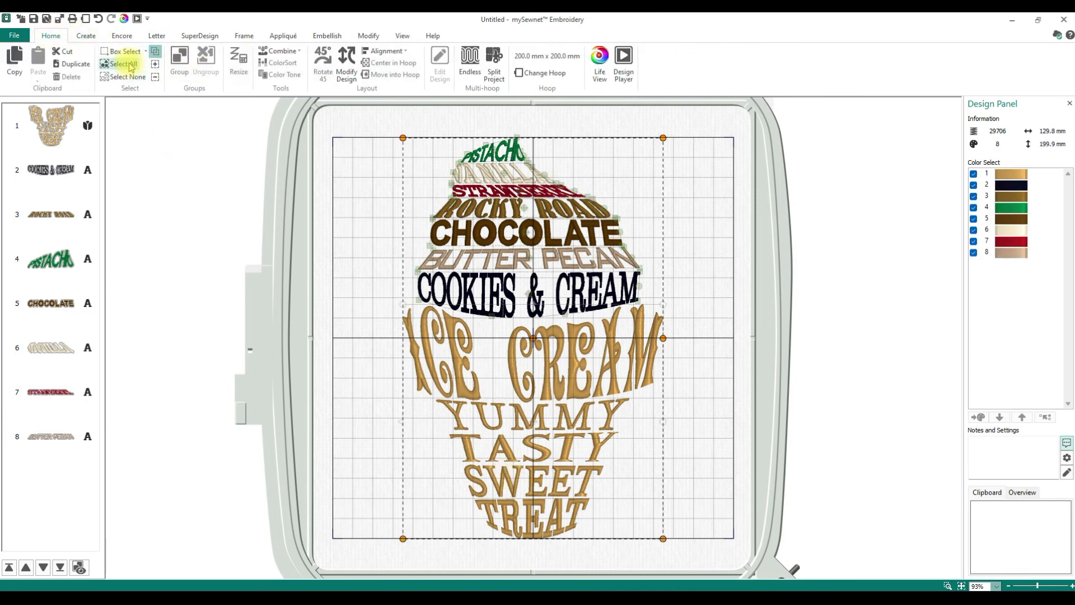
pyautogui.click(395, 65)
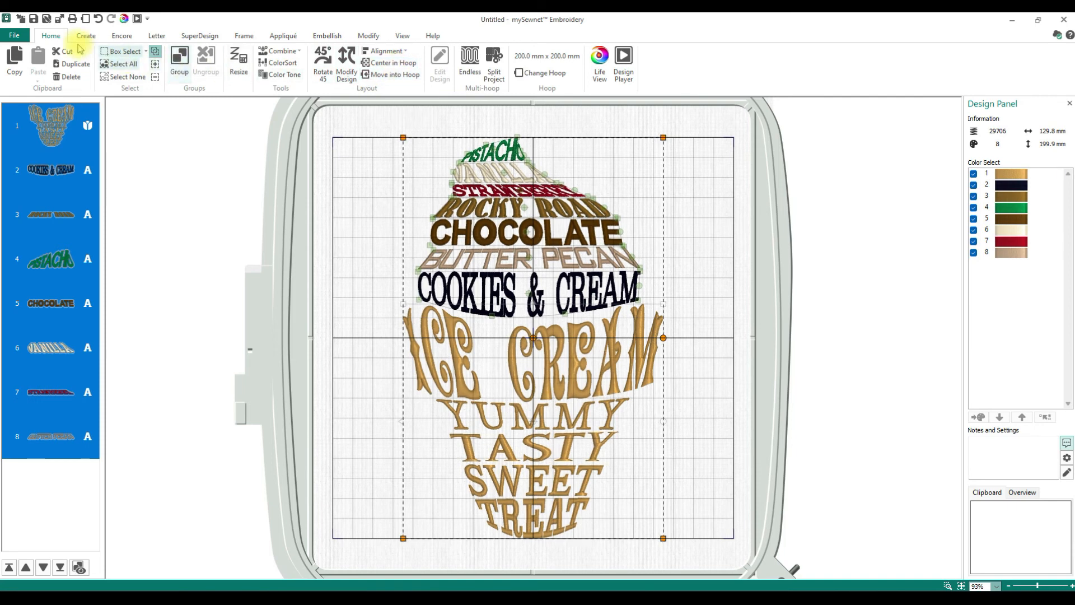
pyautogui.click(126, 18)
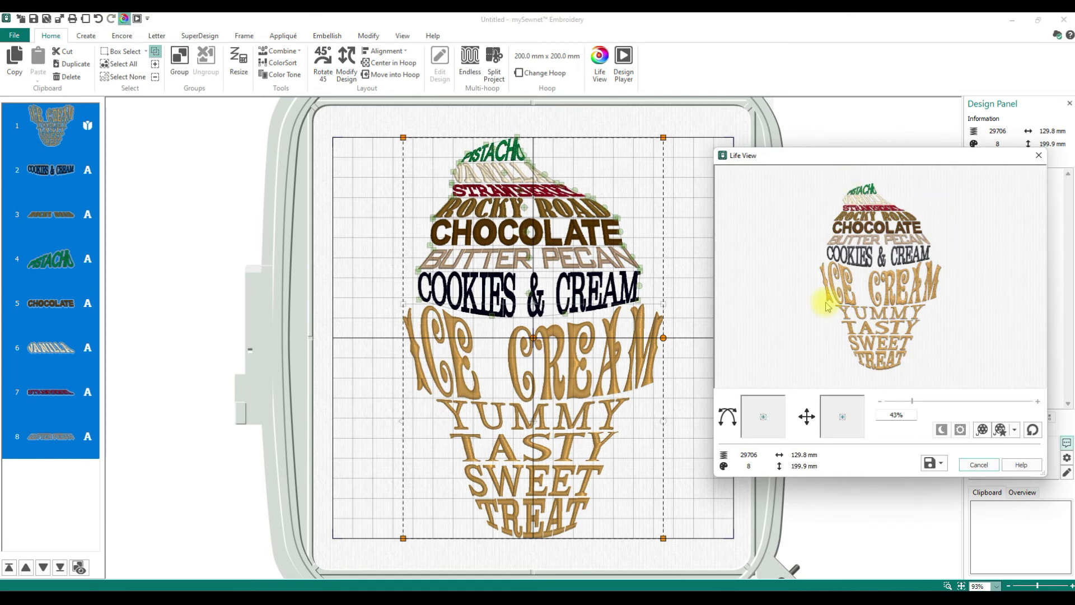
pyautogui.click(980, 465)
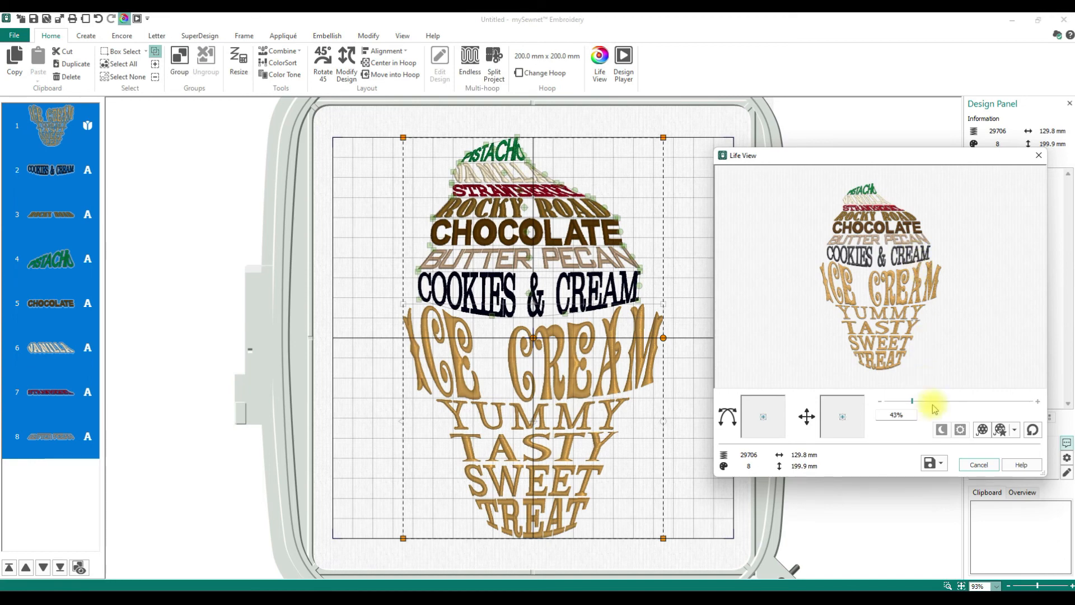
pyautogui.click(978, 465)
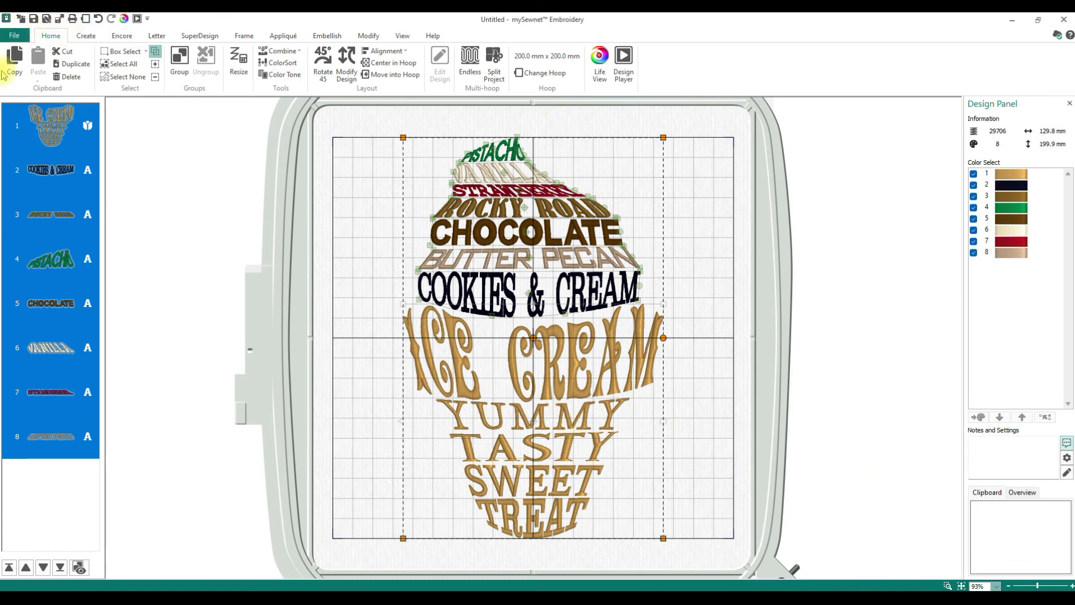
# - Look through the Food and Drink outlines in the Word Sculpt wizard, cancel the wizard and deselect the design
pyautogui.click(86, 35)
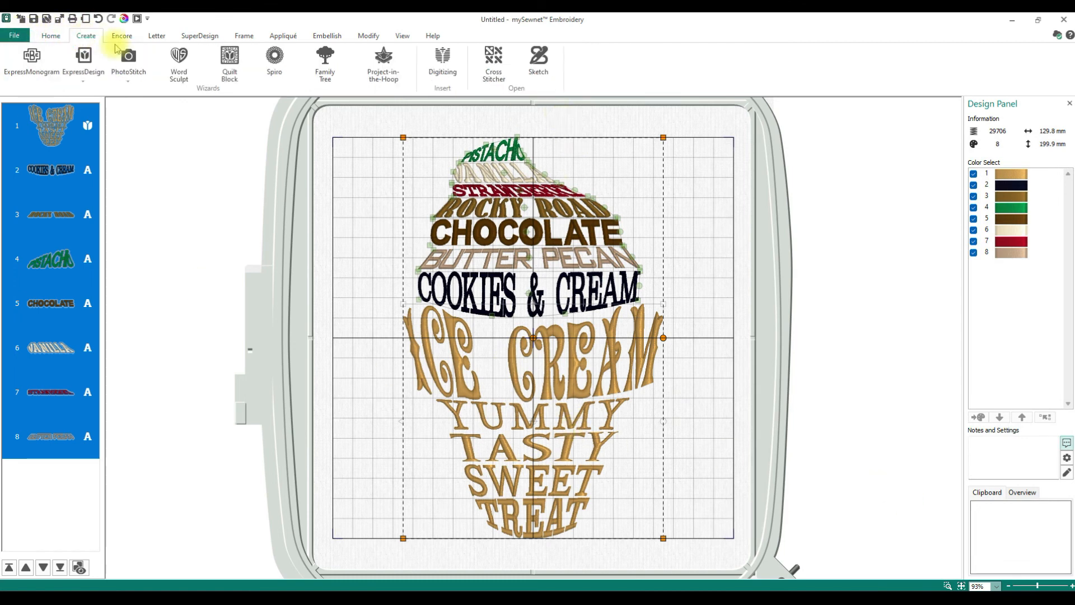
pyautogui.click(177, 57)
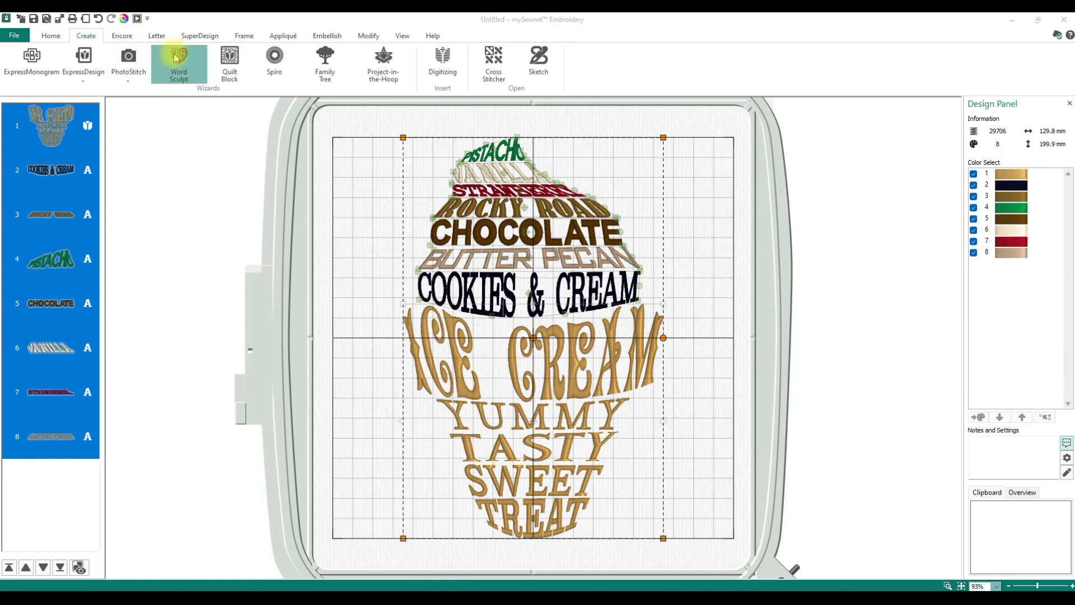
pyautogui.click(575, 193)
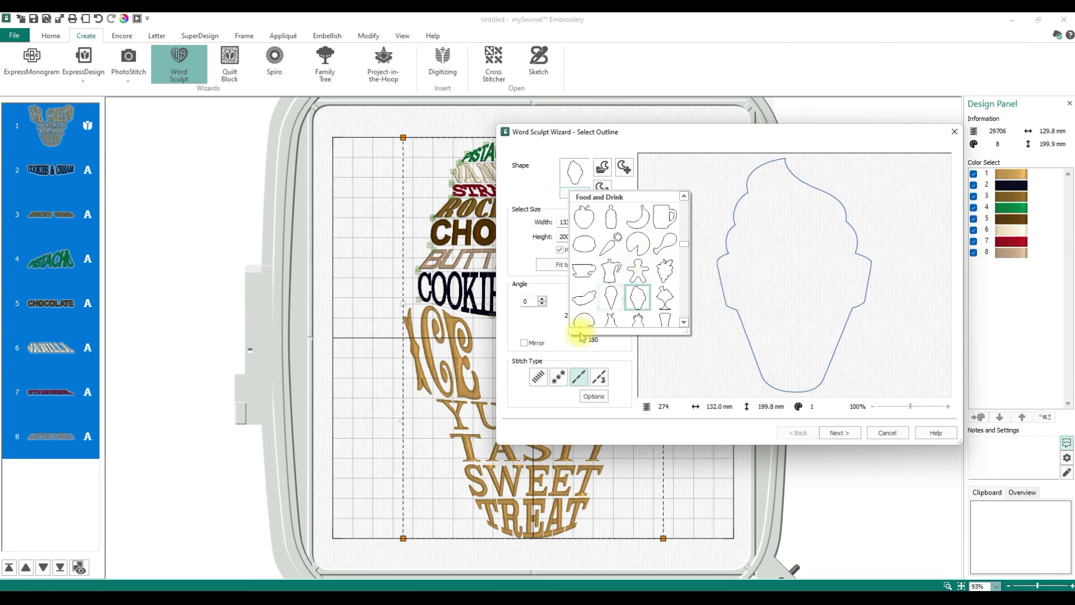
pyautogui.moveTo(616, 310)
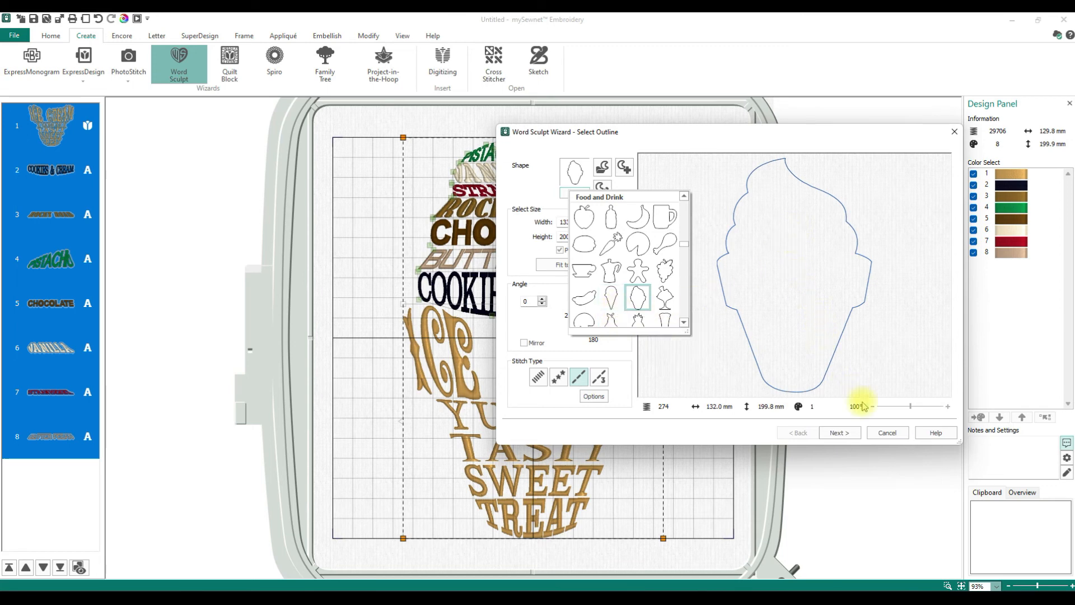
pyautogui.click(887, 433)
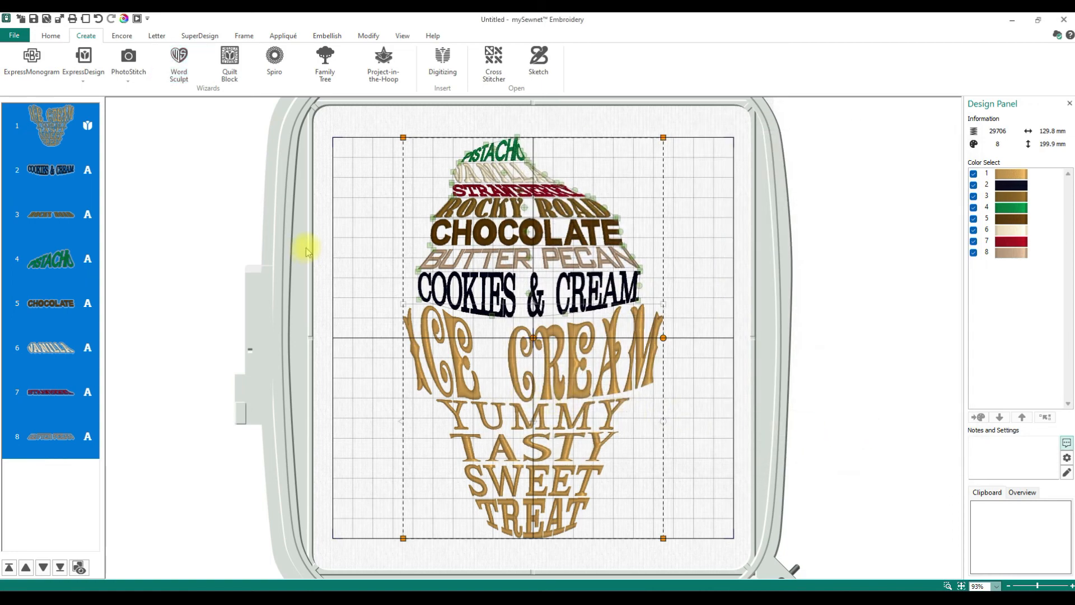
pyautogui.click(339, 233)
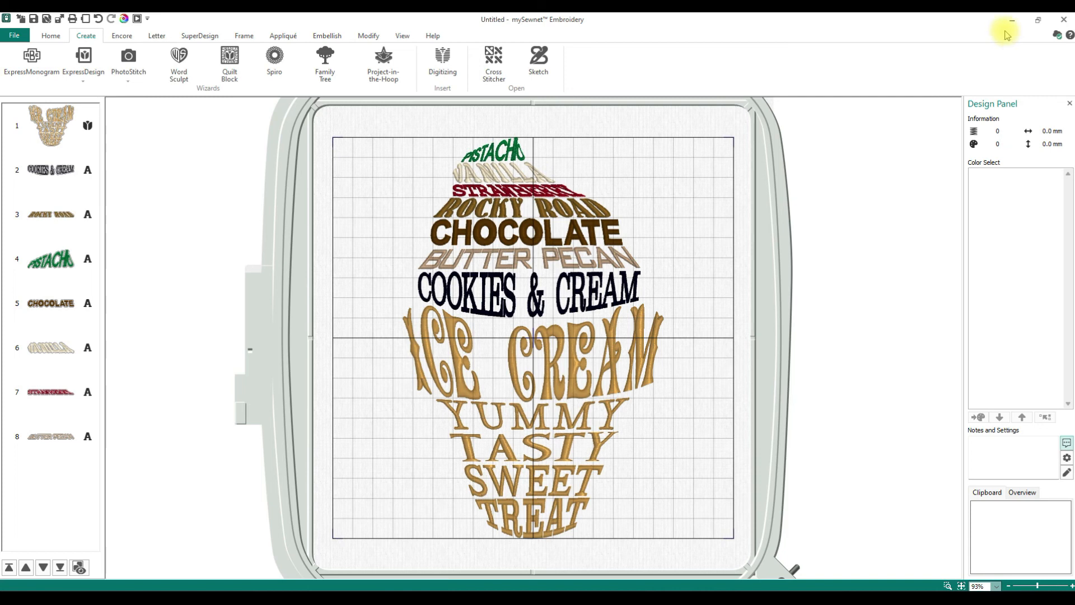
# - View the open viking baseball and Thanksgiving Design word-art examples
pyautogui.click(698, 598)
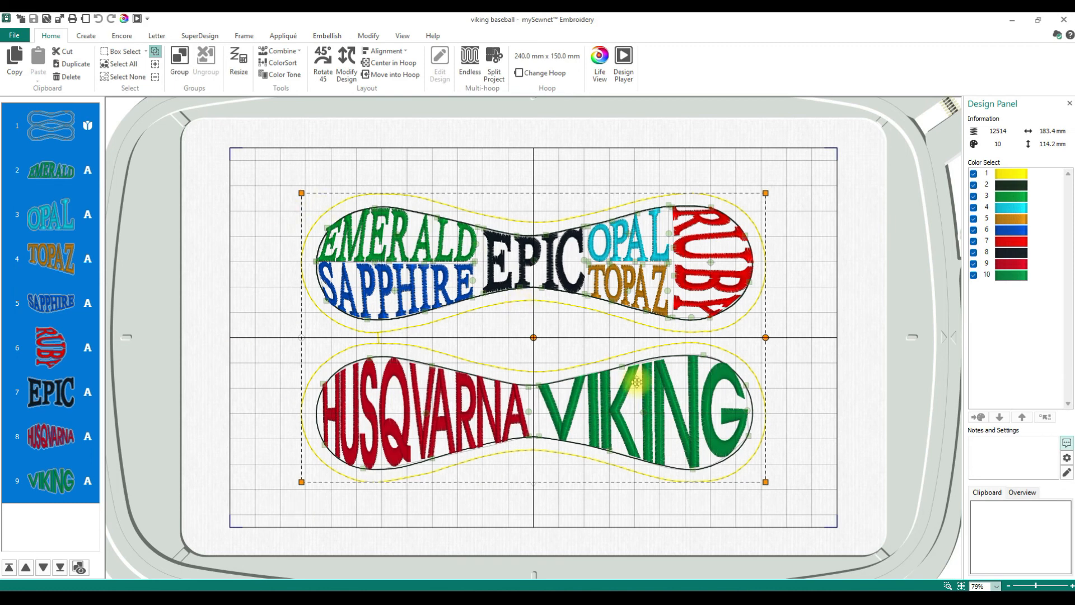
pyautogui.click(1013, 21)
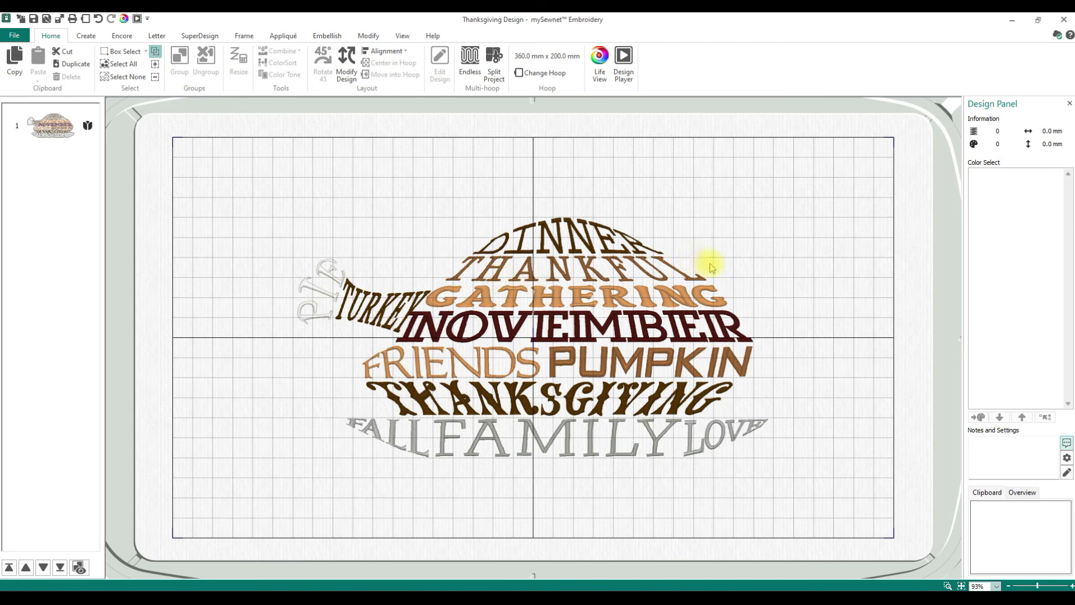
pyautogui.click(1015, 21)
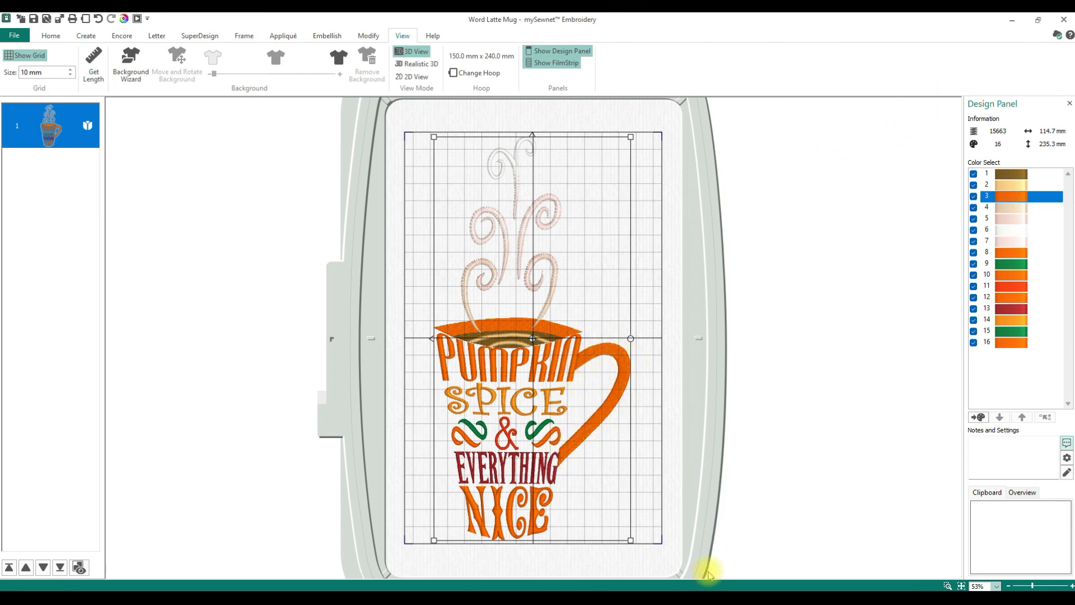
# - View the embroidery latte cup and Word Latte Mug examples, and minimize the mug's window
pyautogui.moveTo(641, 591)
pyautogui.click(644, 560)
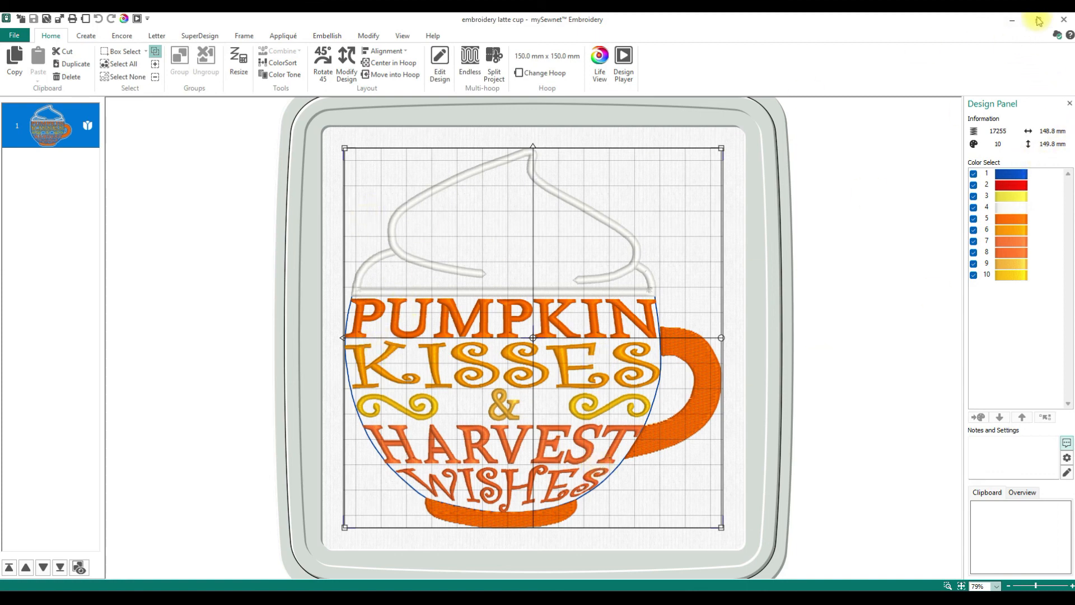
pyautogui.click(1012, 20)
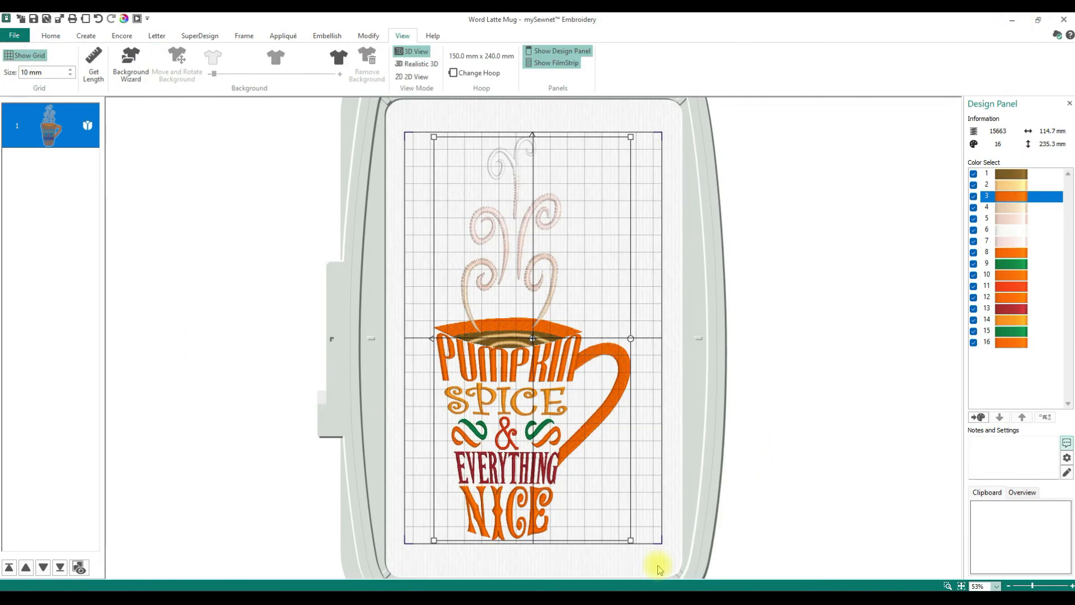
pyautogui.moveTo(652, 589)
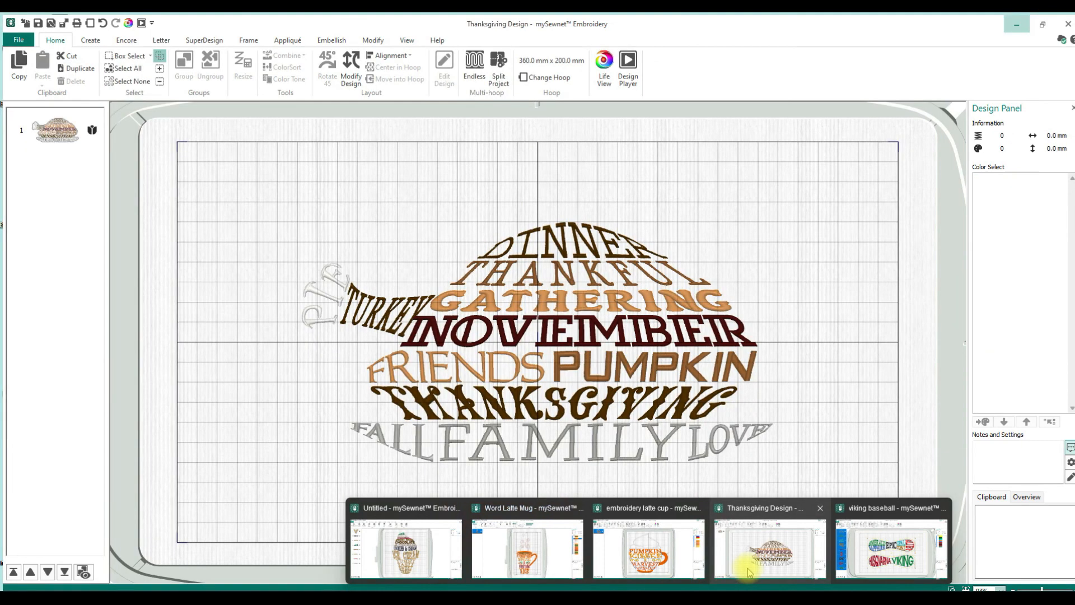
pyautogui.click(748, 572)
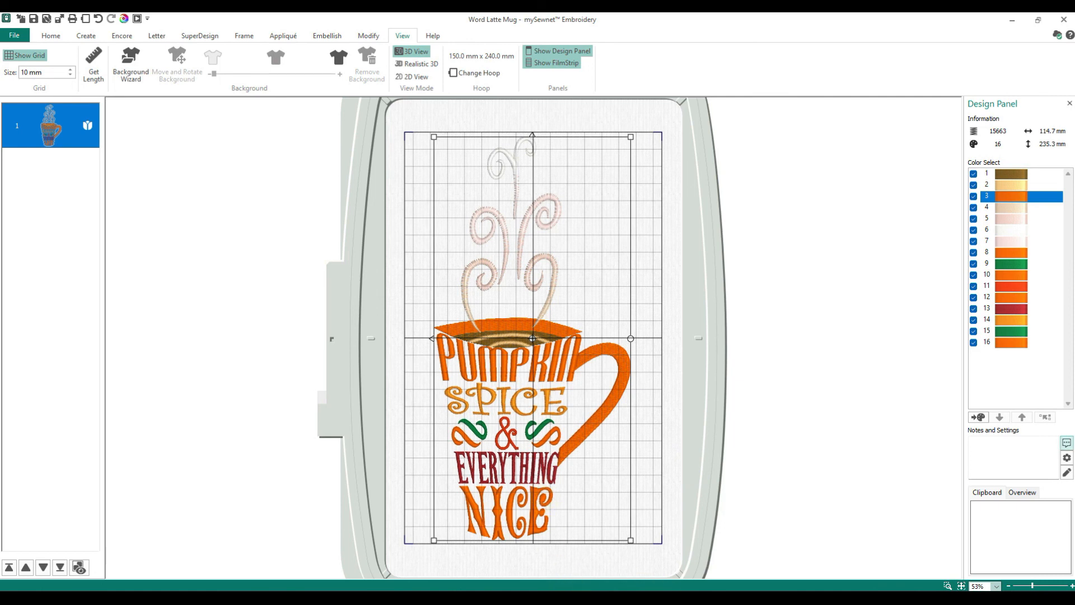
pyautogui.moveTo(653, 591)
pyautogui.click(455, 556)
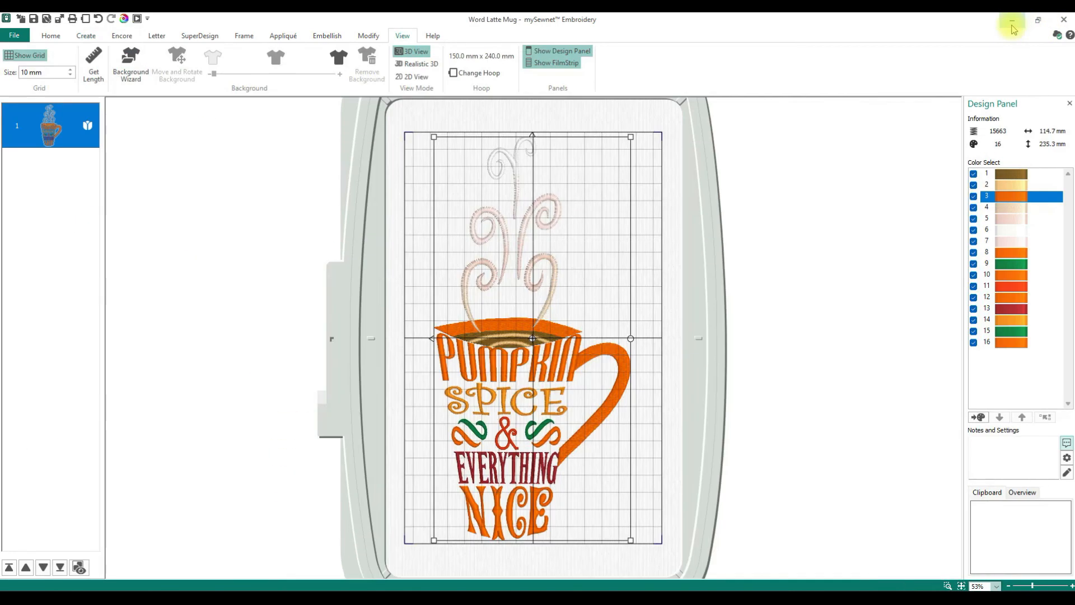
pyautogui.click(1012, 25)
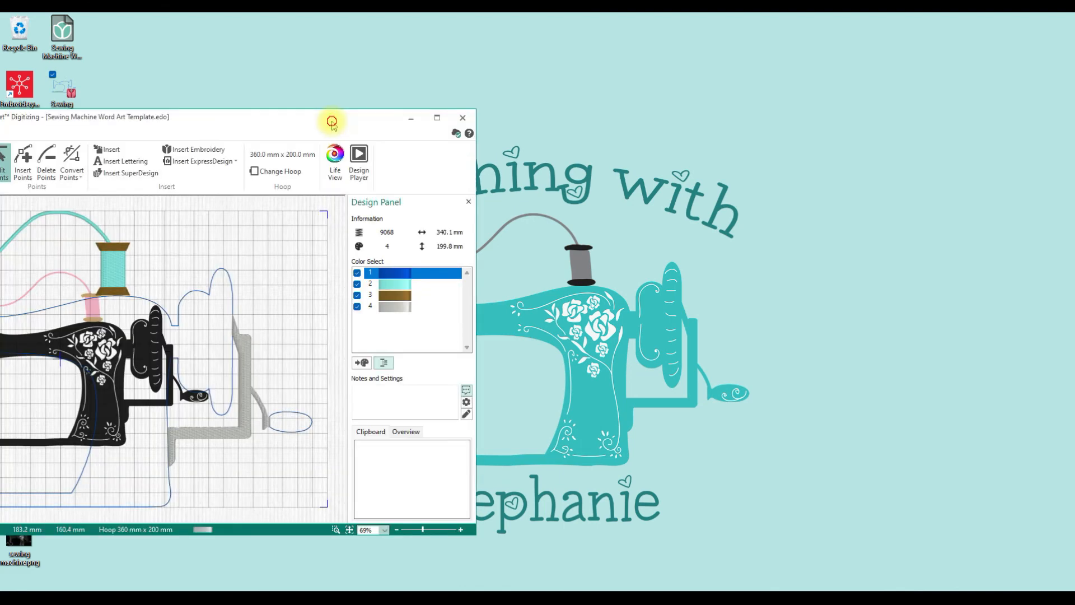
# - In mySewnet Digitizing, fade out the background picture behind the Sewing Machine Word Art Template and maximize the window
pyautogui.moveTo(332, 123); pyautogui.dragTo(782, 131)
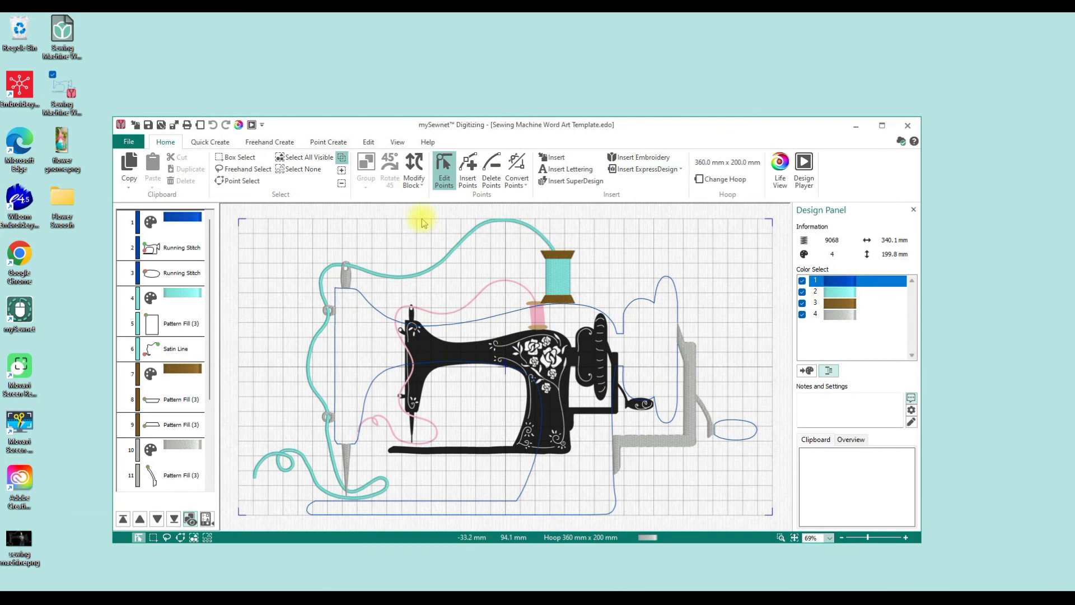
pyautogui.click(397, 141)
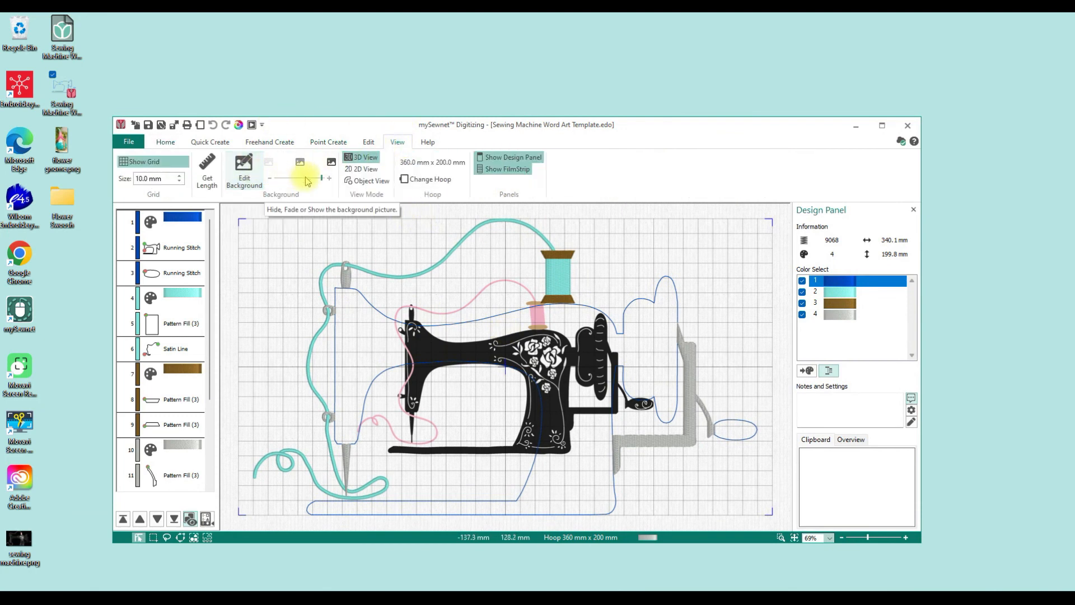
pyautogui.moveTo(322, 178); pyautogui.dragTo(277, 178)
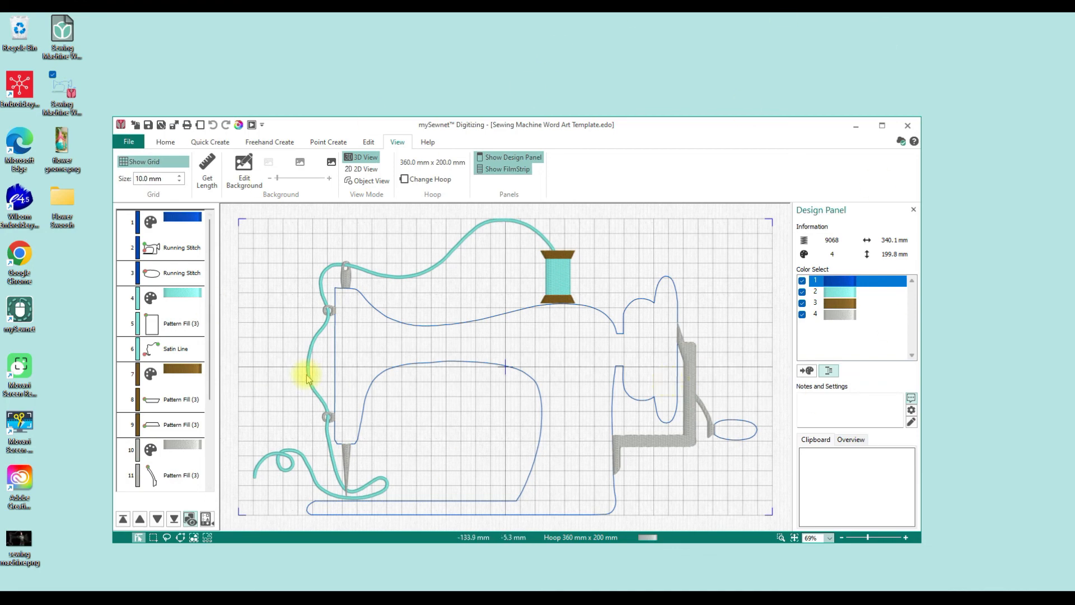
pyautogui.click(882, 124)
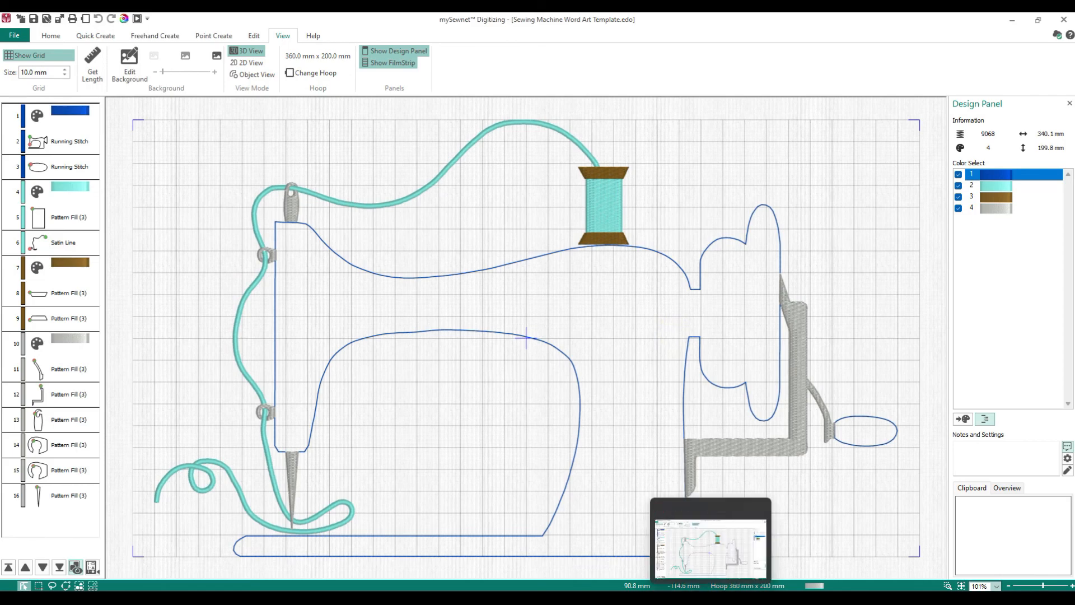
# - Switch back to the untitled ice cream cone design in mySewnet Embroidery
pyautogui.click(608, 595)
pyautogui.click(417, 555)
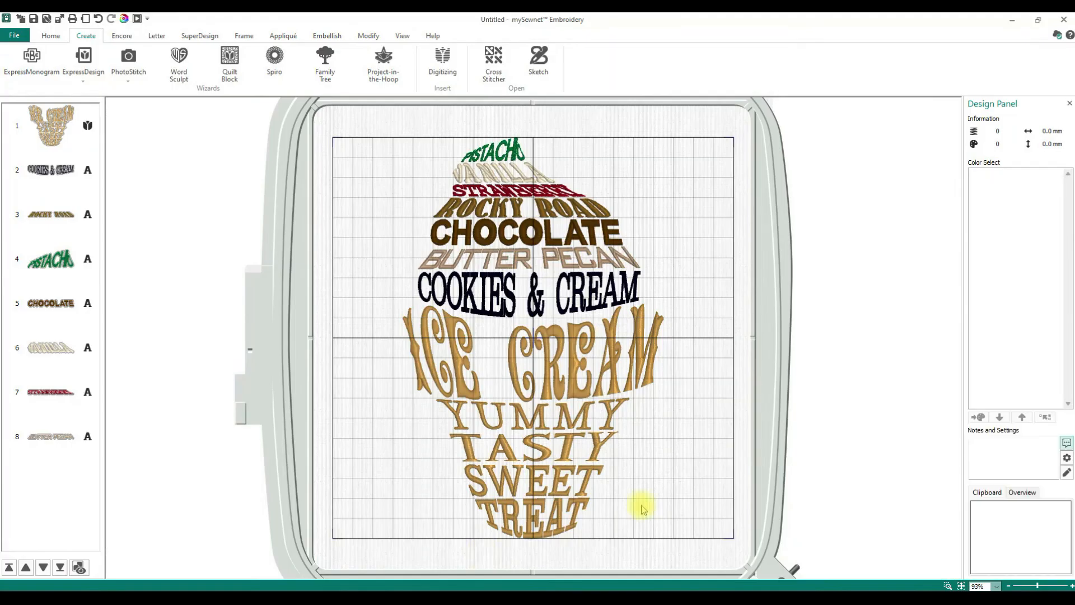